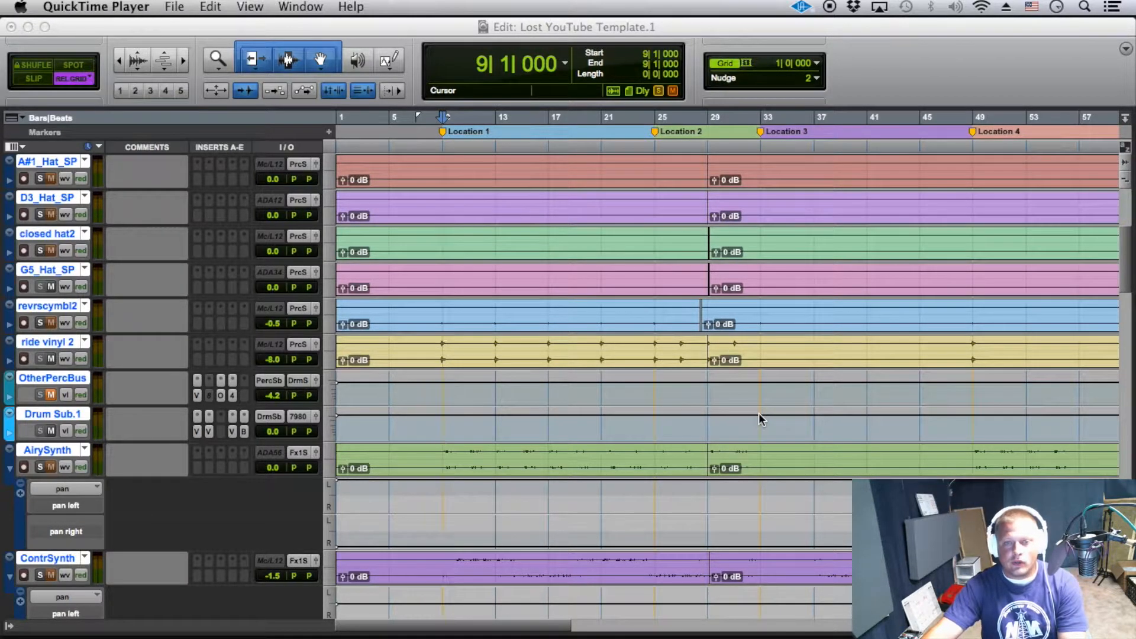
Examine the session's bass, drum, percussion and synth tracks along with the Lost_Master reference track.
scroll(758, 413, up, 4)
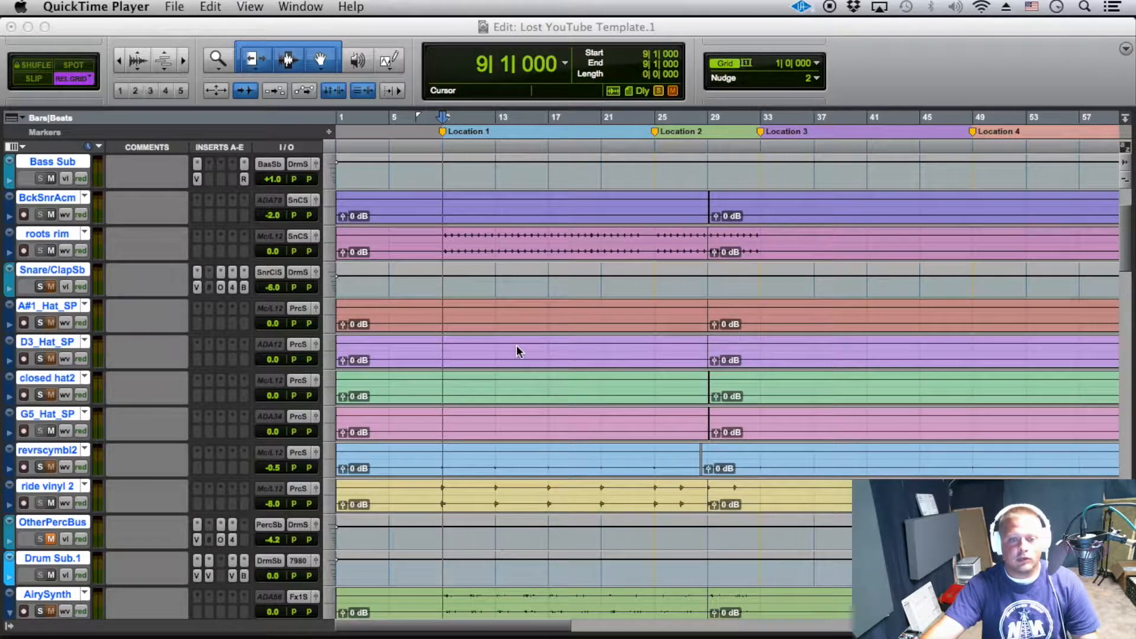
scroll(516, 351, up, 3)
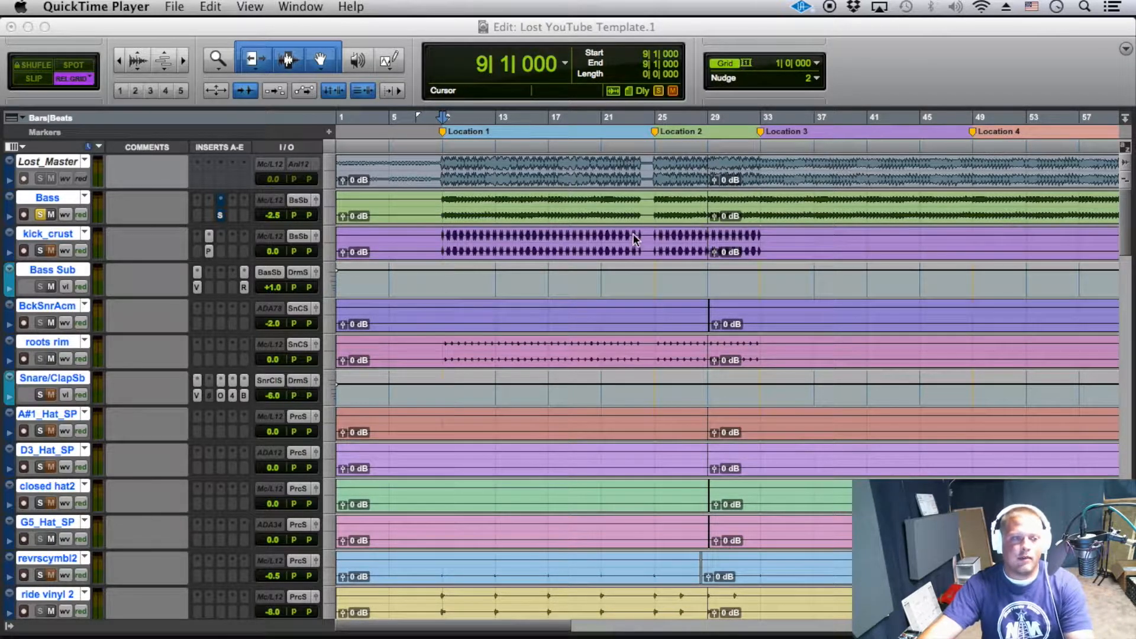
scroll(568, 331, down, 8)
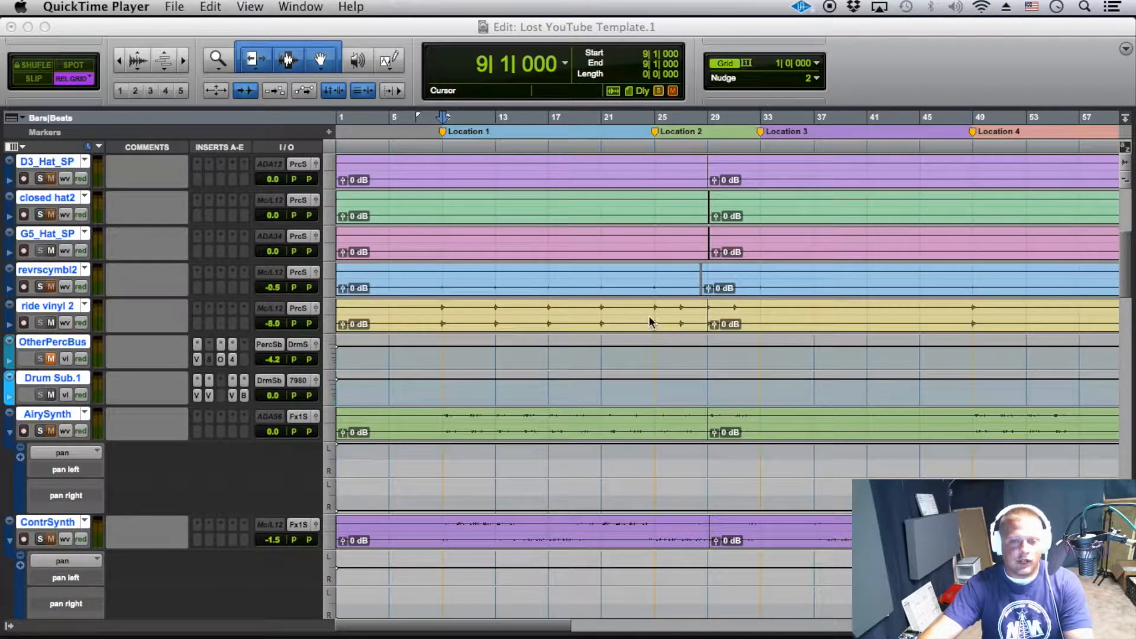
scroll(623, 319, up, 2)
scroll(623, 325, up, 1)
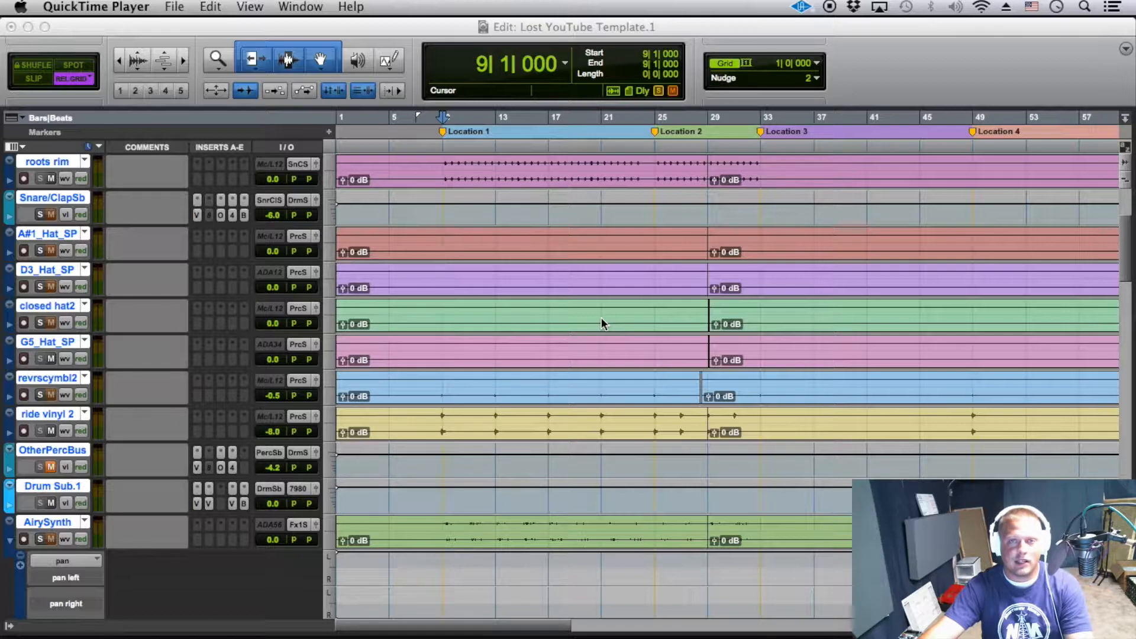
scroll(587, 328, up, 3)
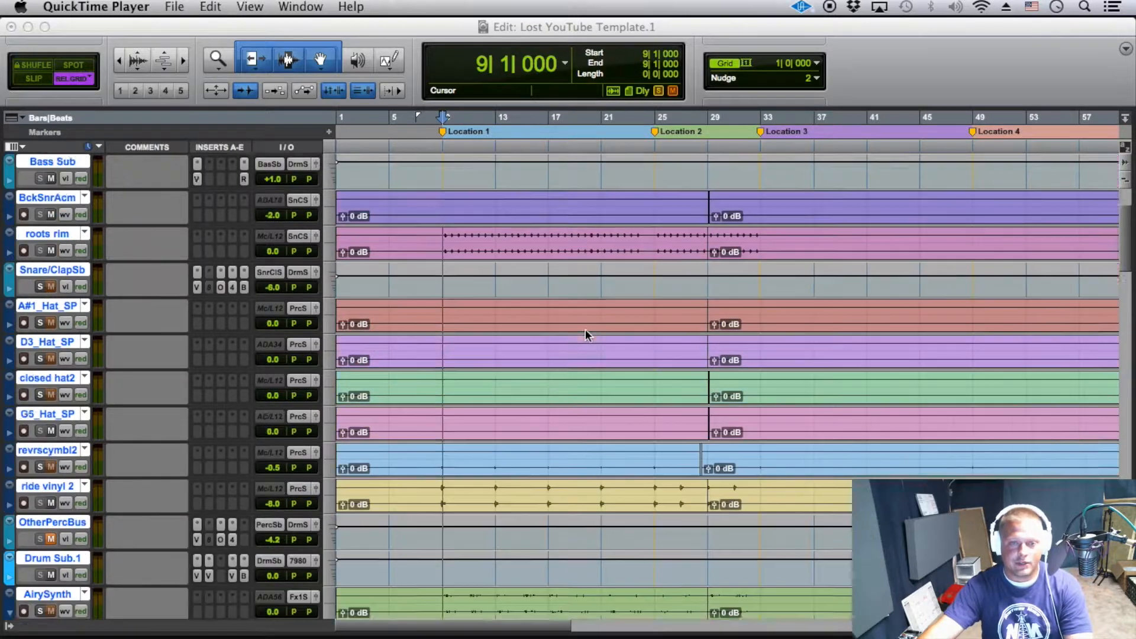
scroll(590, 347, up, 2)
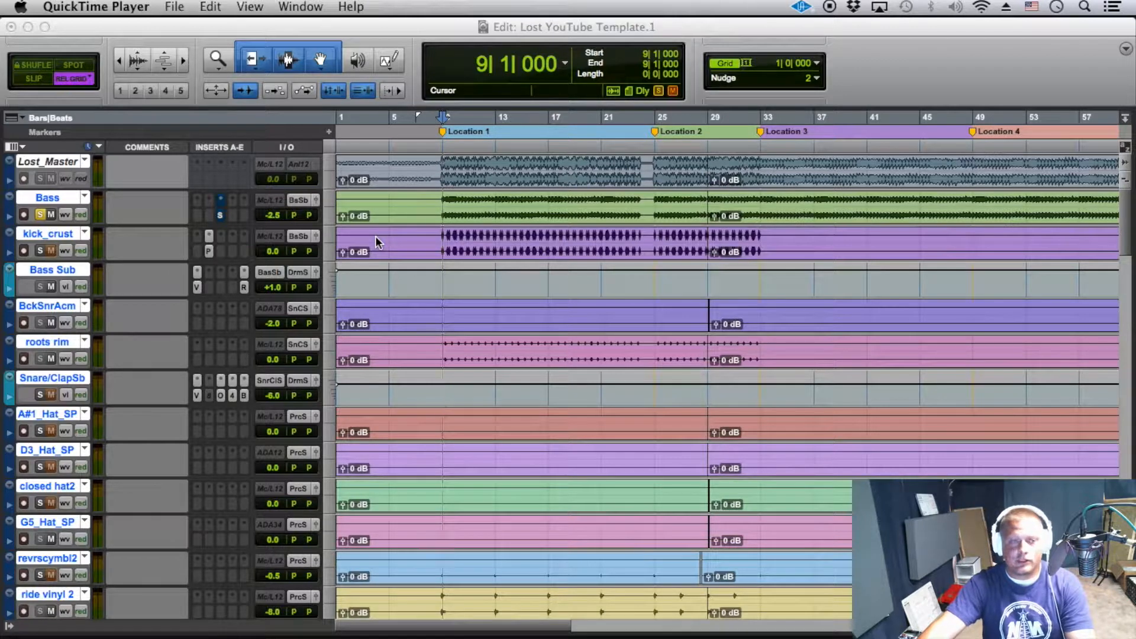
click(60, 200)
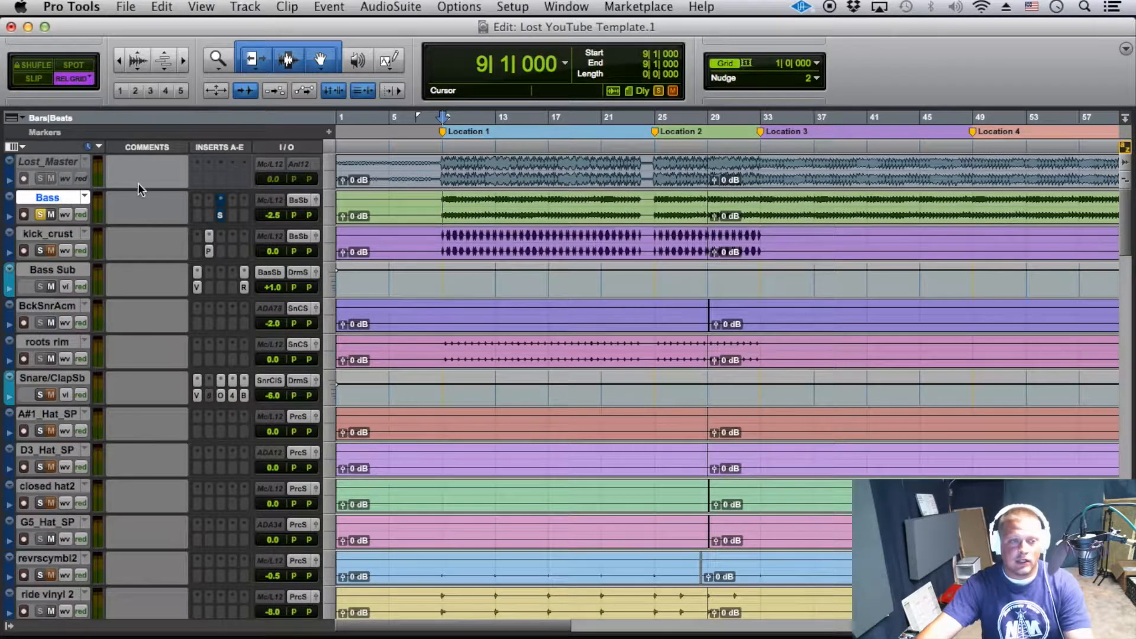
click(61, 168)
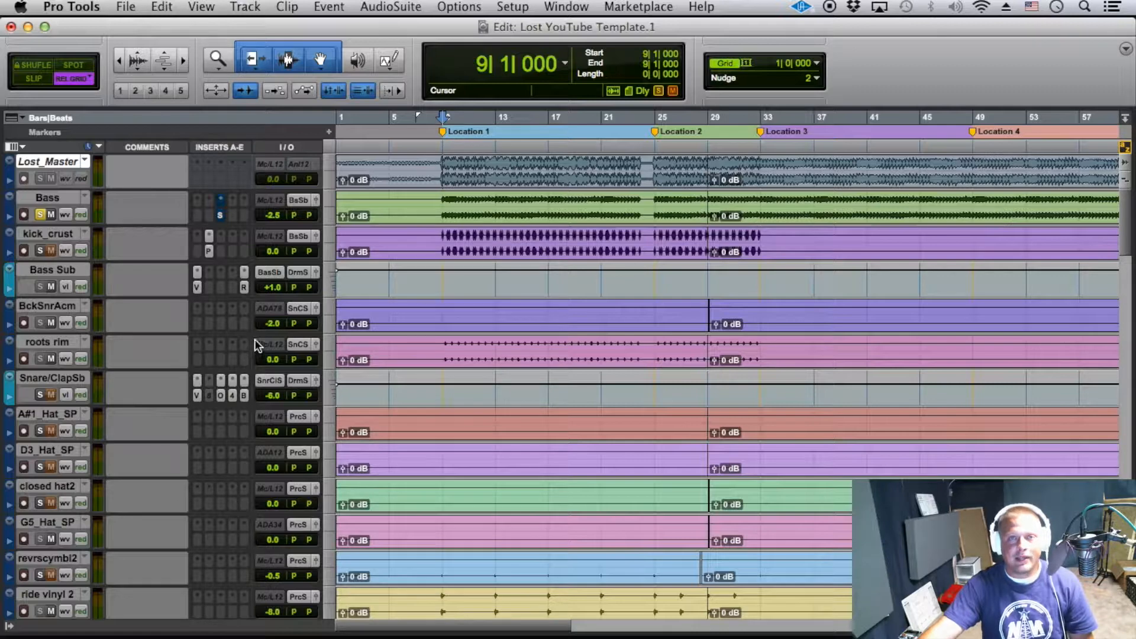
scroll(129, 323, down, 3)
scroll(135, 321, up, 3)
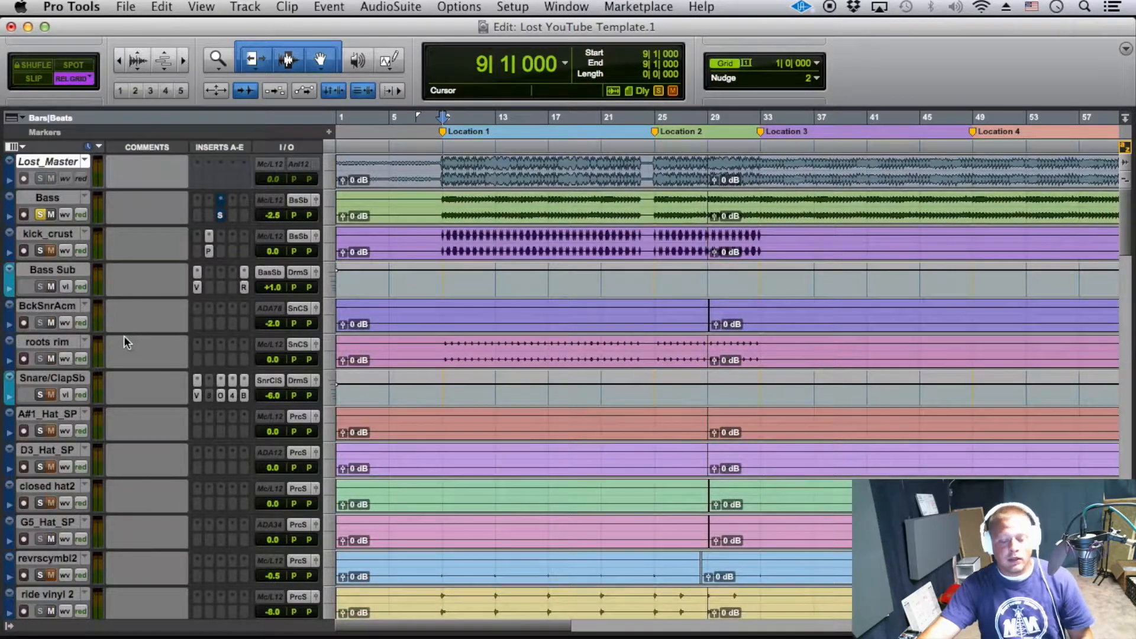
Select the Hook Main, Hook B and Hook Low tracks in the mixer and bring them into view in the Edit window.
key(super+equal)
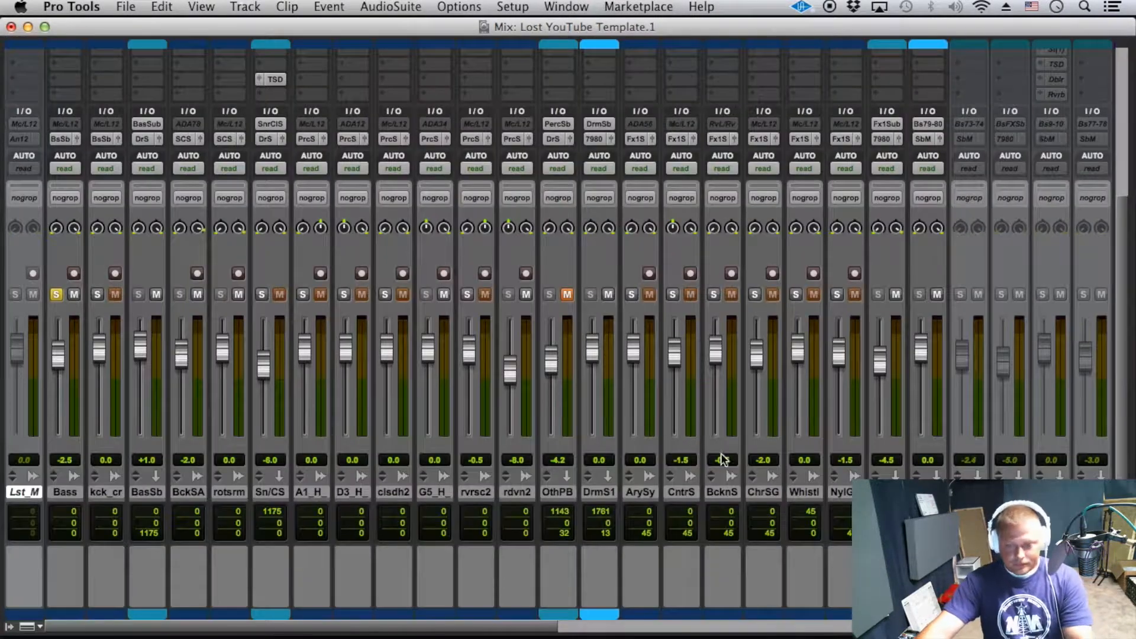
drag(544, 625, 870, 583)
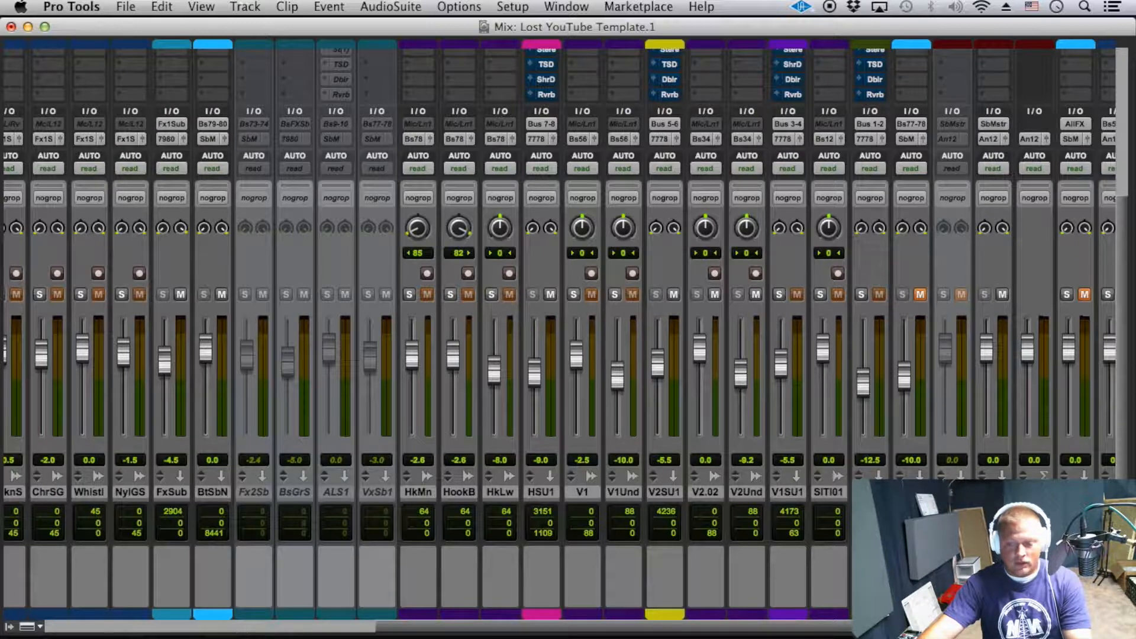
click(431, 492)
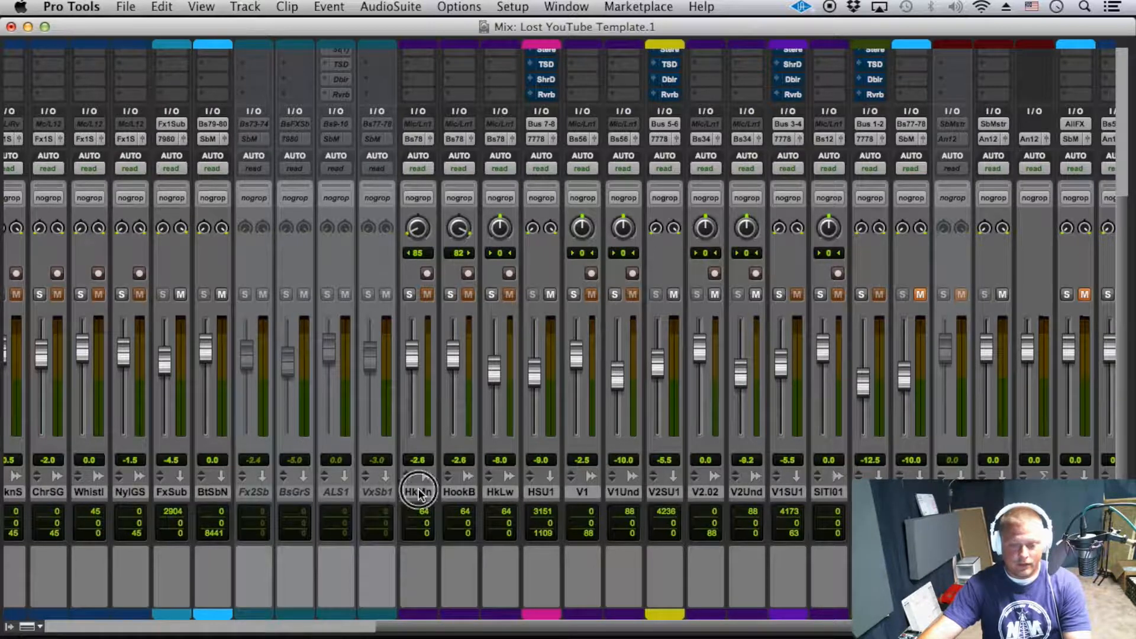
shift+click(501, 497)
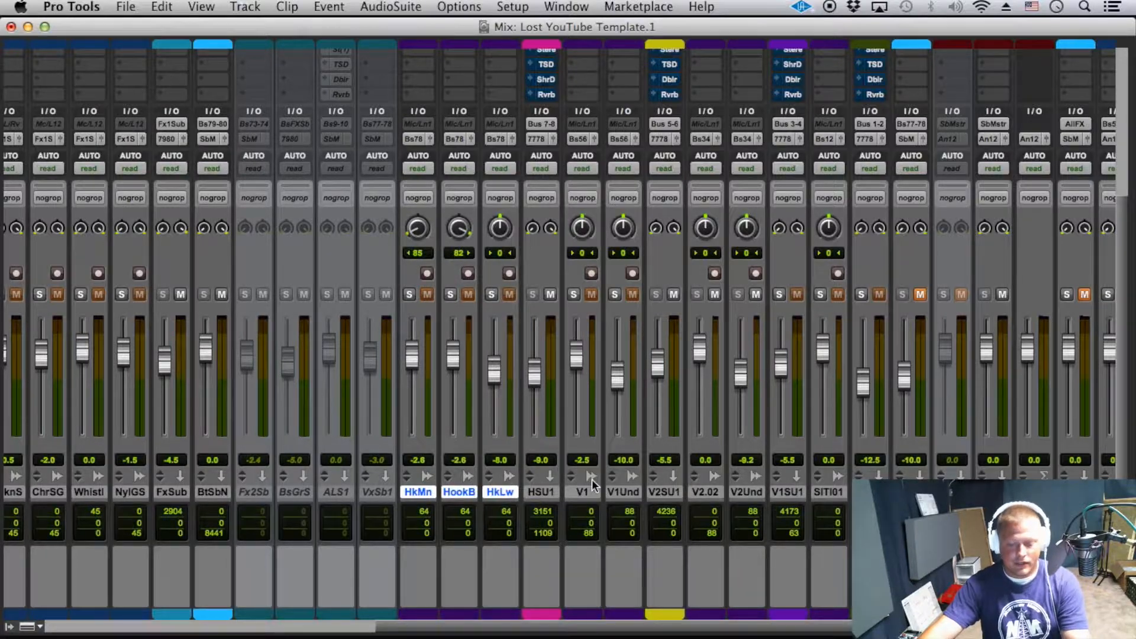
key(super+equal)
scroll(600, 483, down, 20)
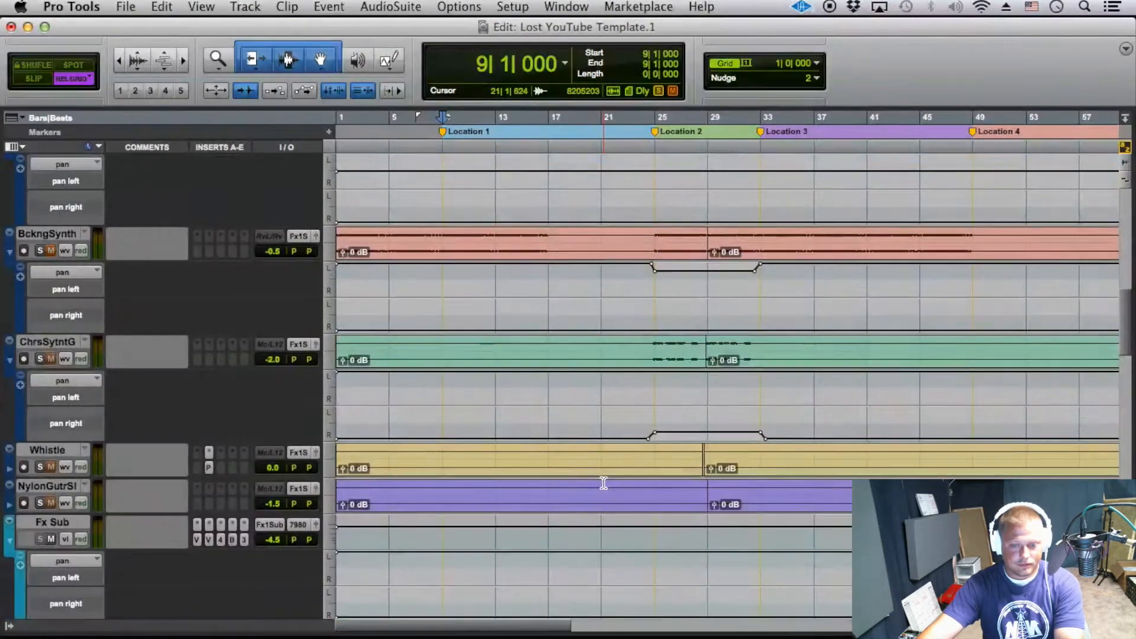
scroll(610, 482, down, 8)
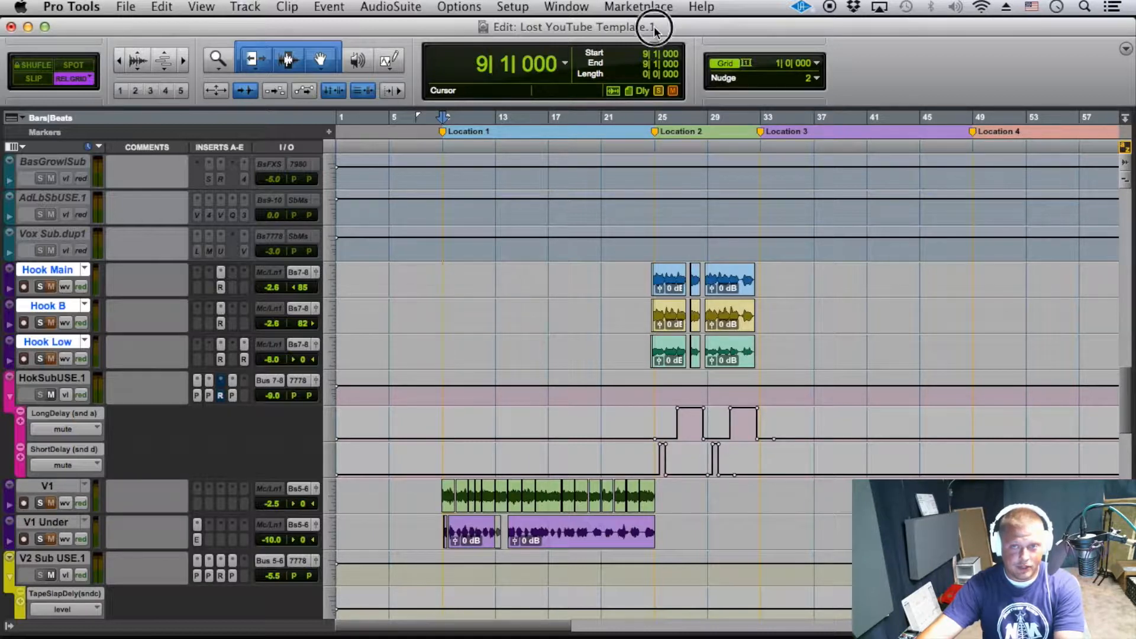
Delete the LongDelay and ShortDelay mute automation on HokSubUSE.1 from bar 23 to bar 36.
click(626, 422)
drag(626, 422, 800, 473)
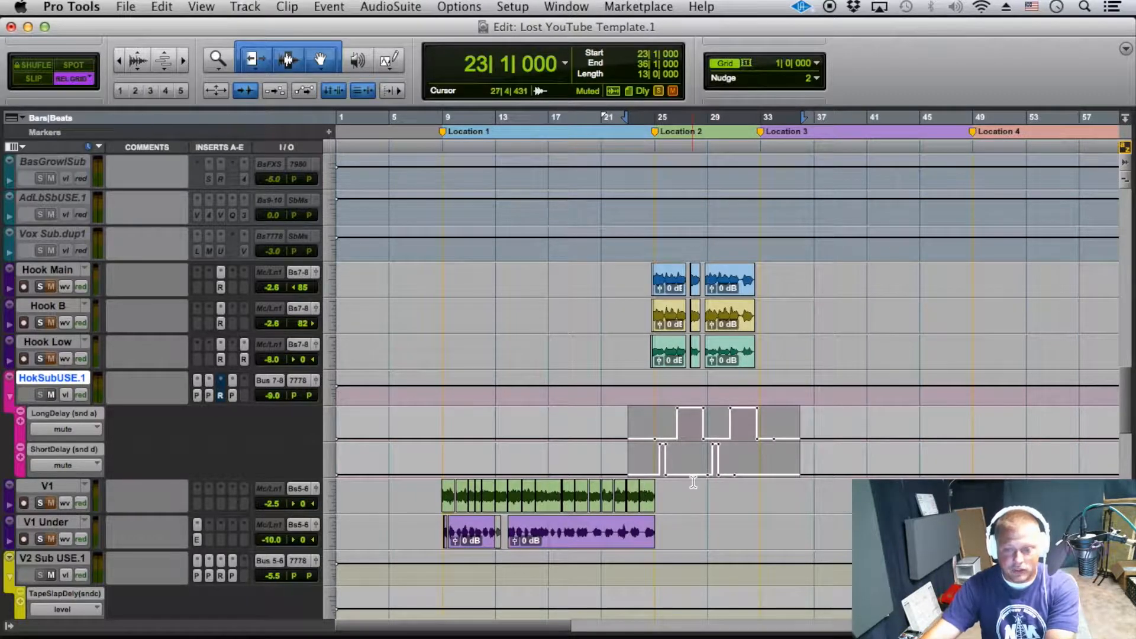
key(super+z)
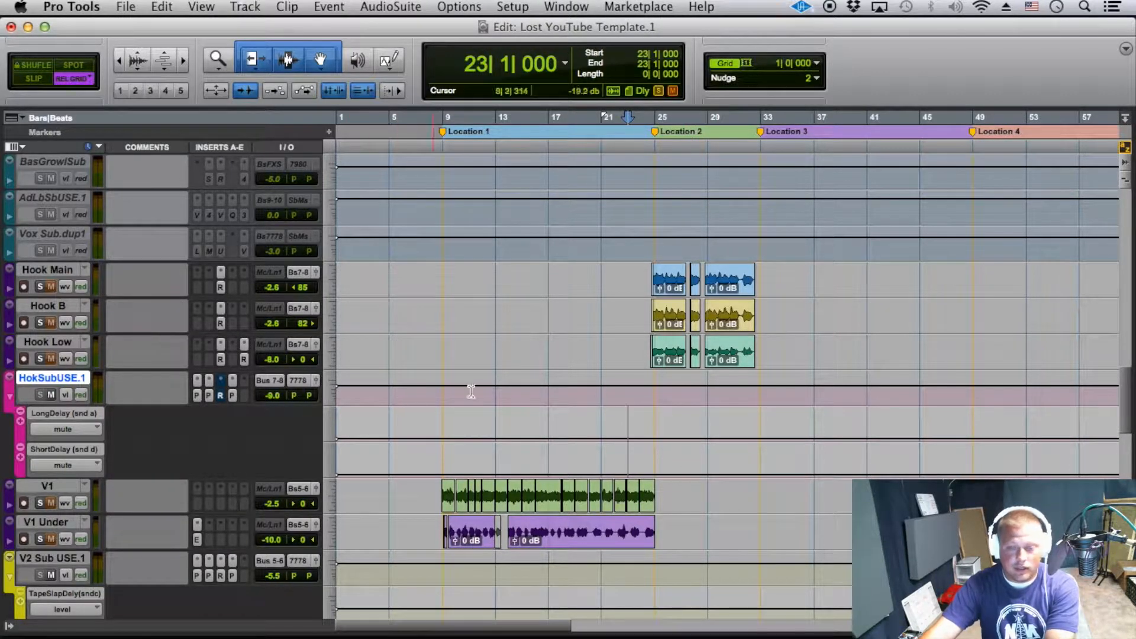
Hide and make inactive the Hook Main, Hook B and Hook Low tracks.
click(61, 344)
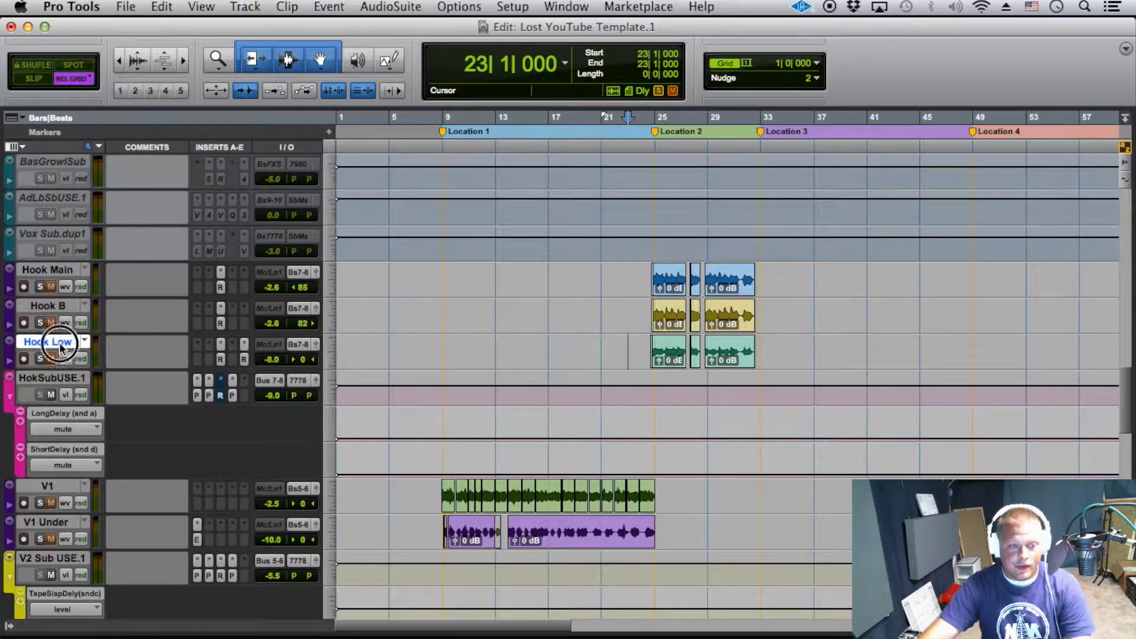
shift+click(63, 270)
right_click(63, 269)
click(183, 283)
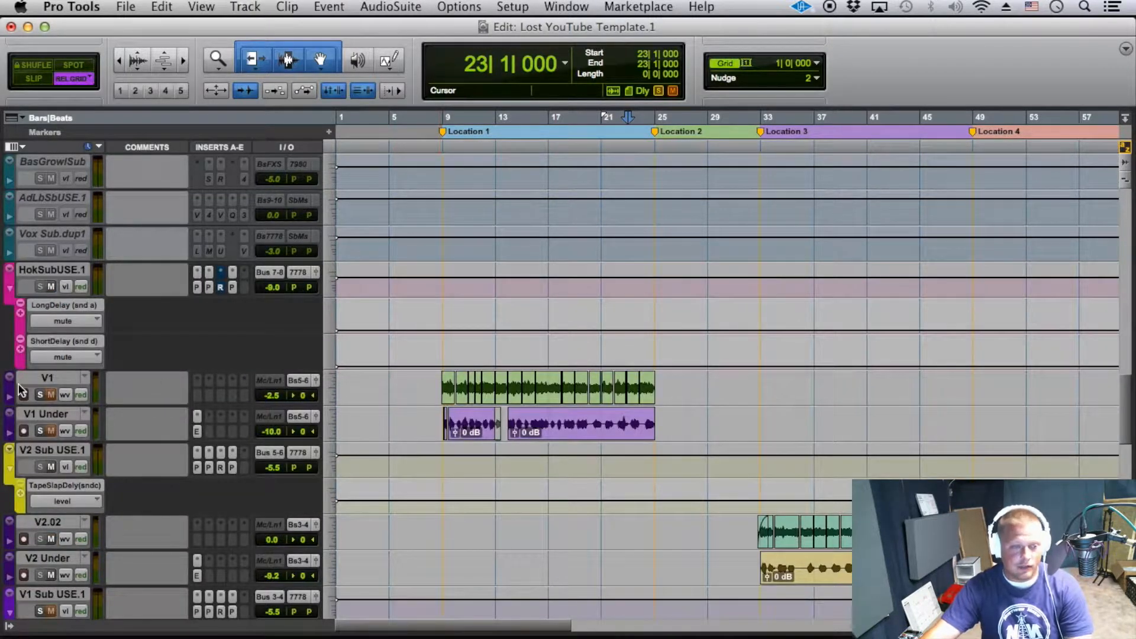
Make the V1 and V1 Under tracks inactive and hide them.
click(19, 384)
shift+click(37, 413)
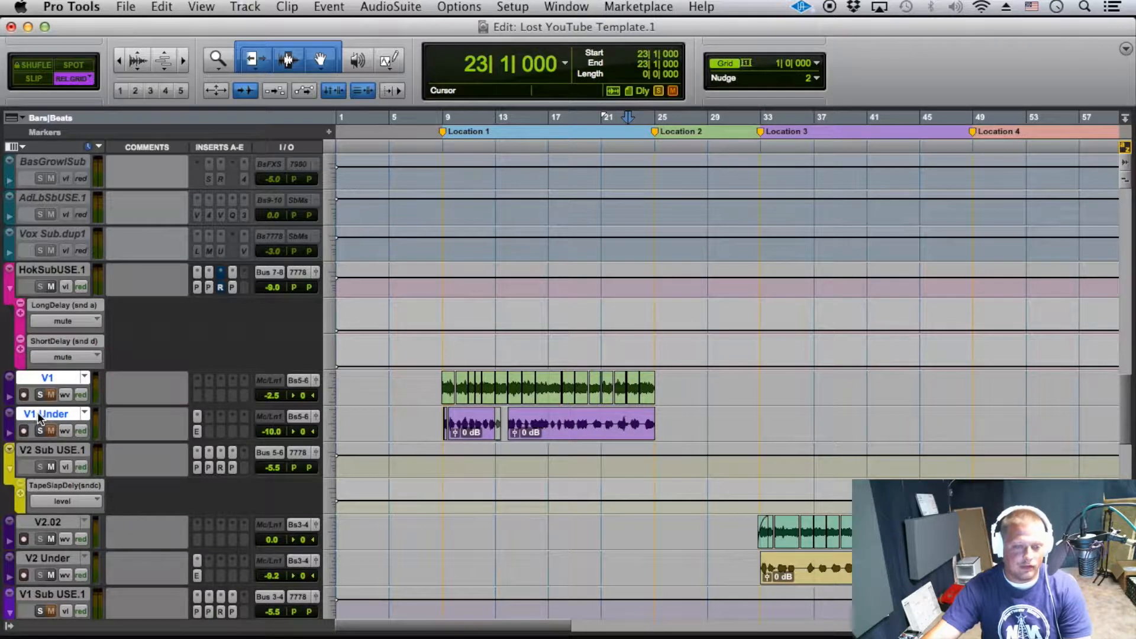
right_click(37, 412)
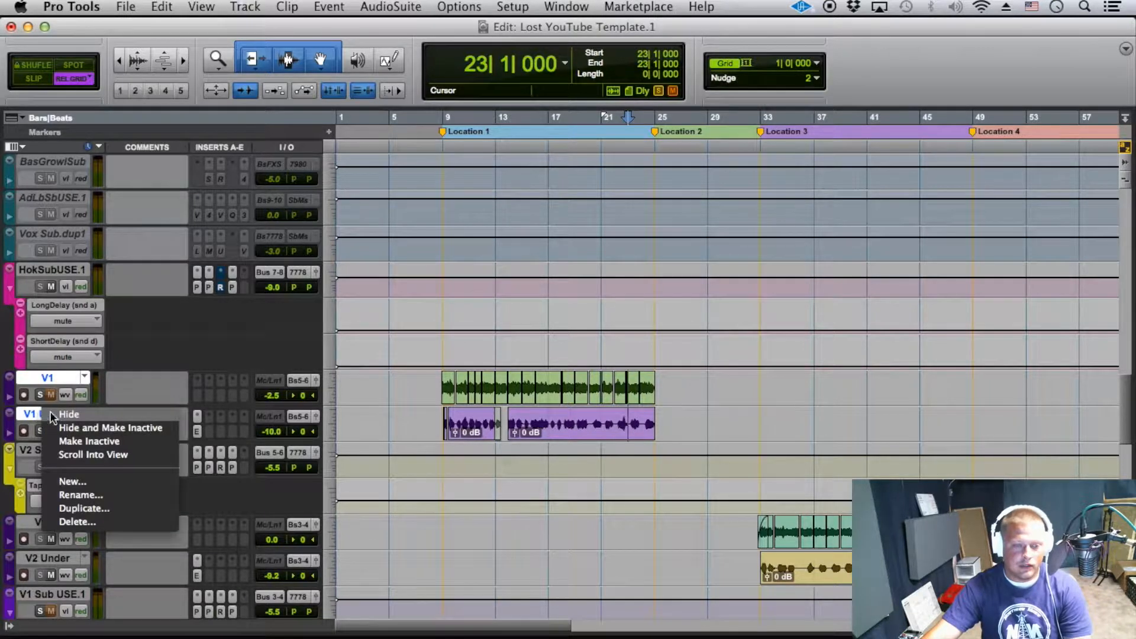
click(95, 441)
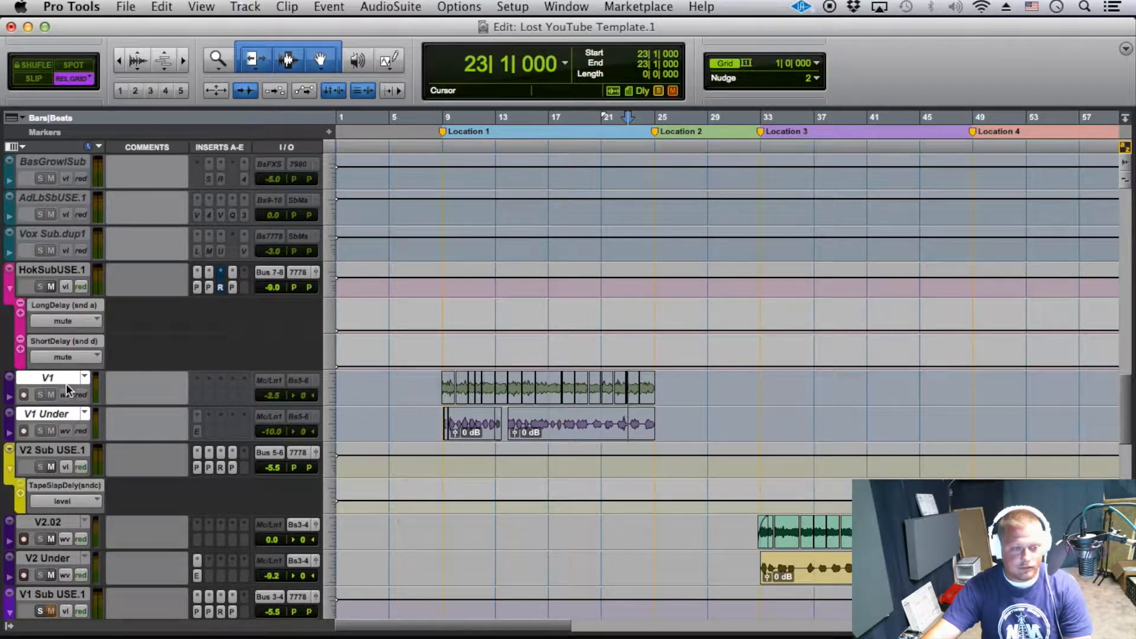
right_click(67, 378)
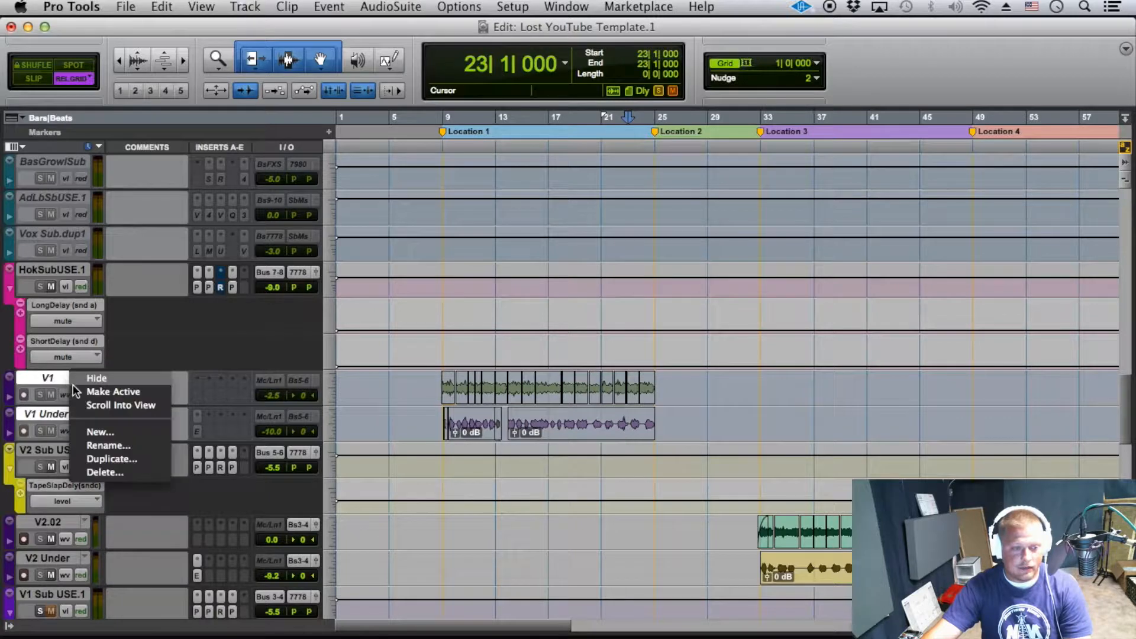
click(123, 377)
Delete the LongDelay and ShortDelay mute automation on the V1 Sub USE.1 track.
click(70, 456)
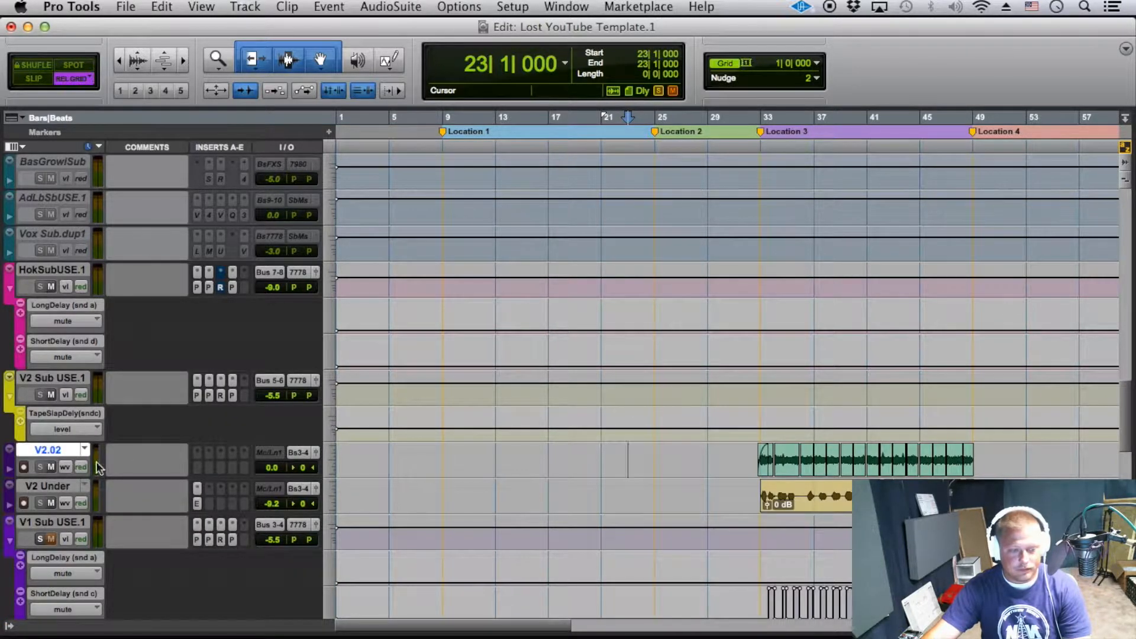
scroll(521, 449, down, 4)
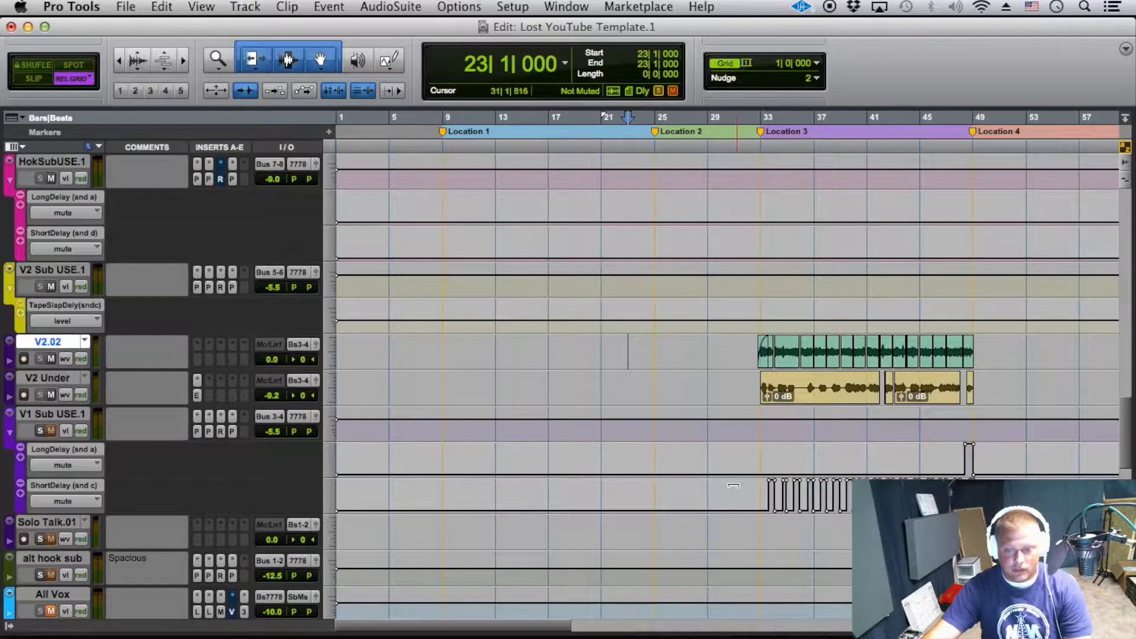
drag(735, 462, 614, 502)
key(Delete)
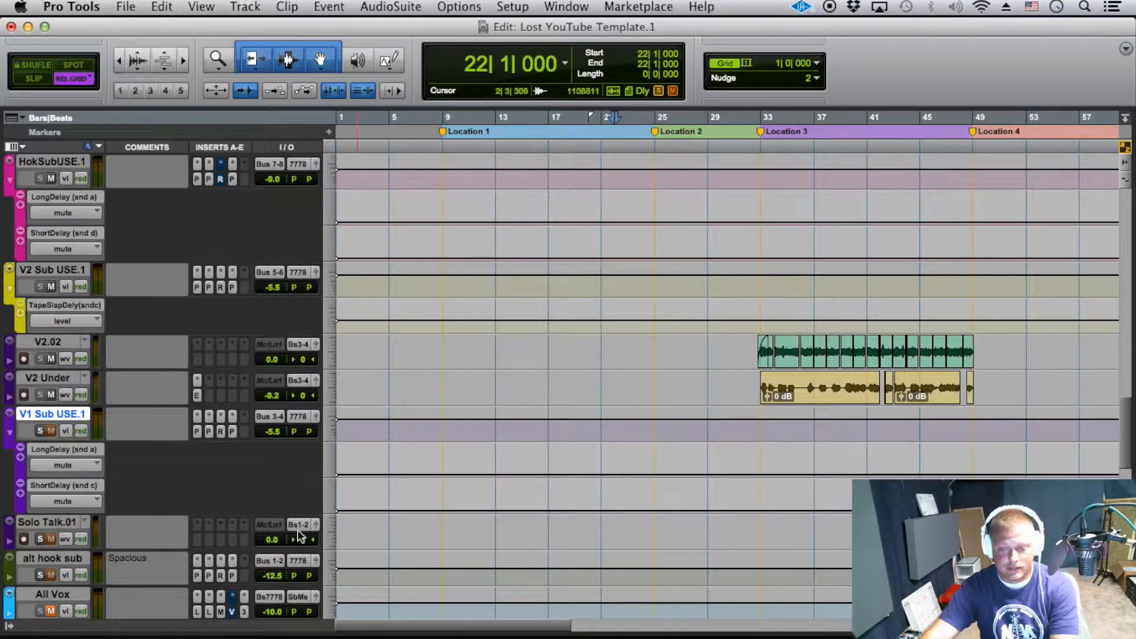
Hide and make inactive the V2.02 and V2 Under tracks.
click(78, 377)
shift+click(79, 342)
right_click(88, 342)
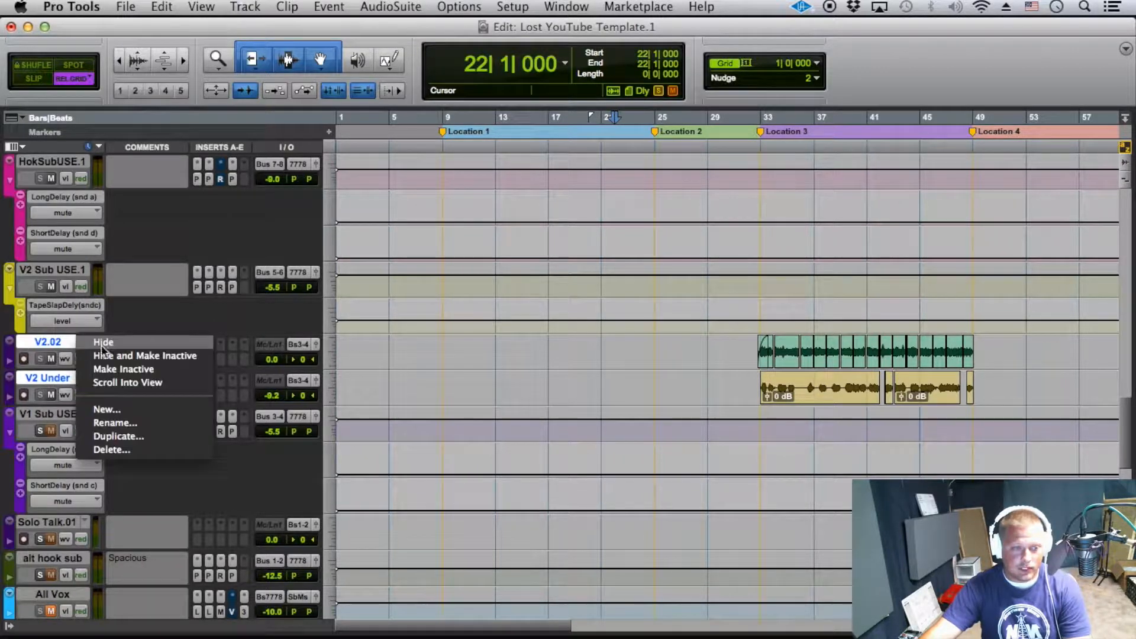
click(140, 351)
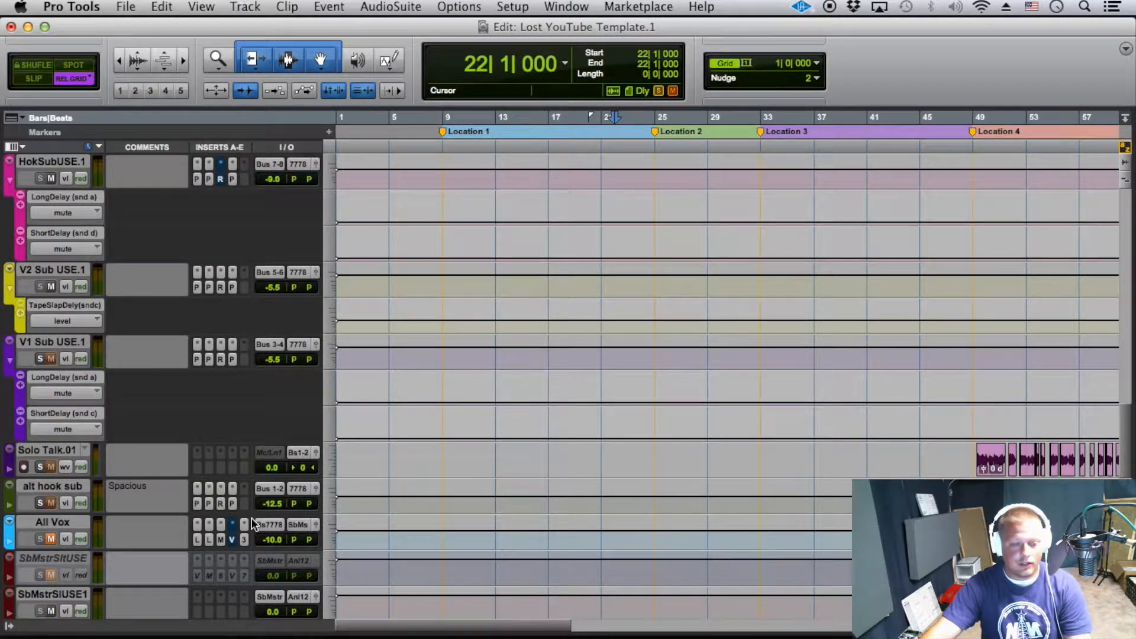
Delete the remaining LongDelay and ShortDelay mute automation on HokSubUSE.1 from bar 63 to bar 78.
key(r)
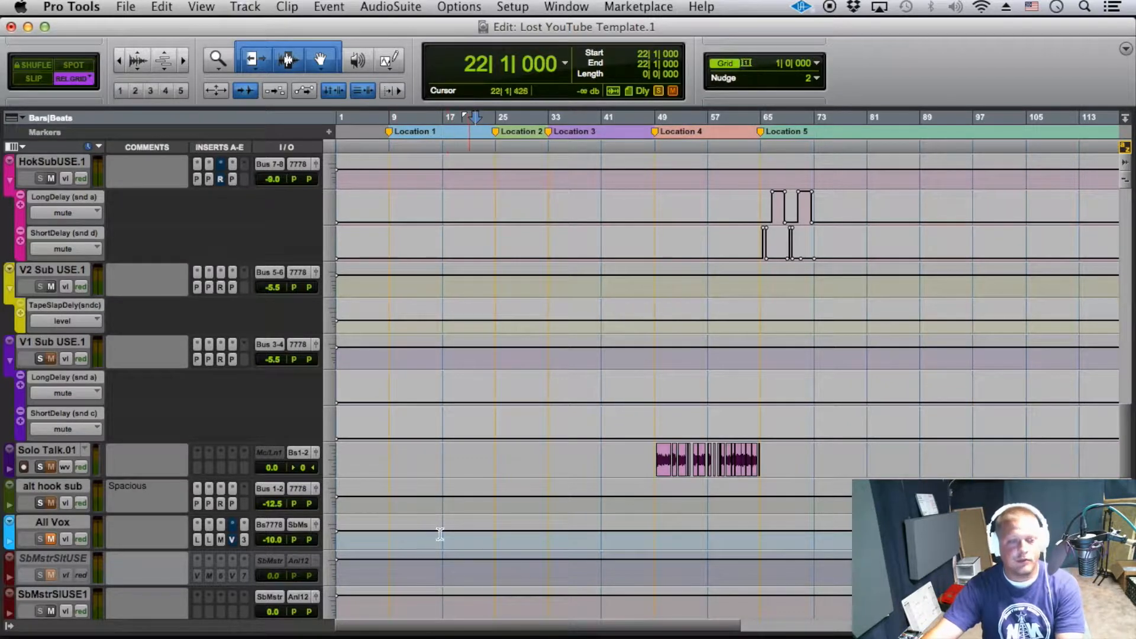
scroll(653, 430, up, 2)
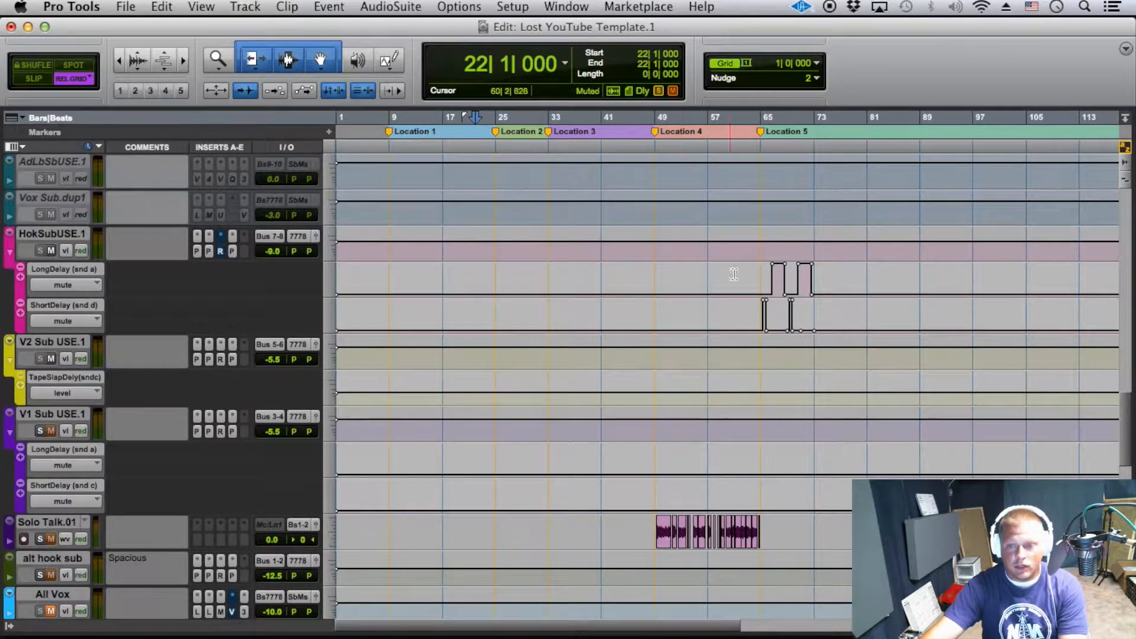
drag(747, 266, 846, 331)
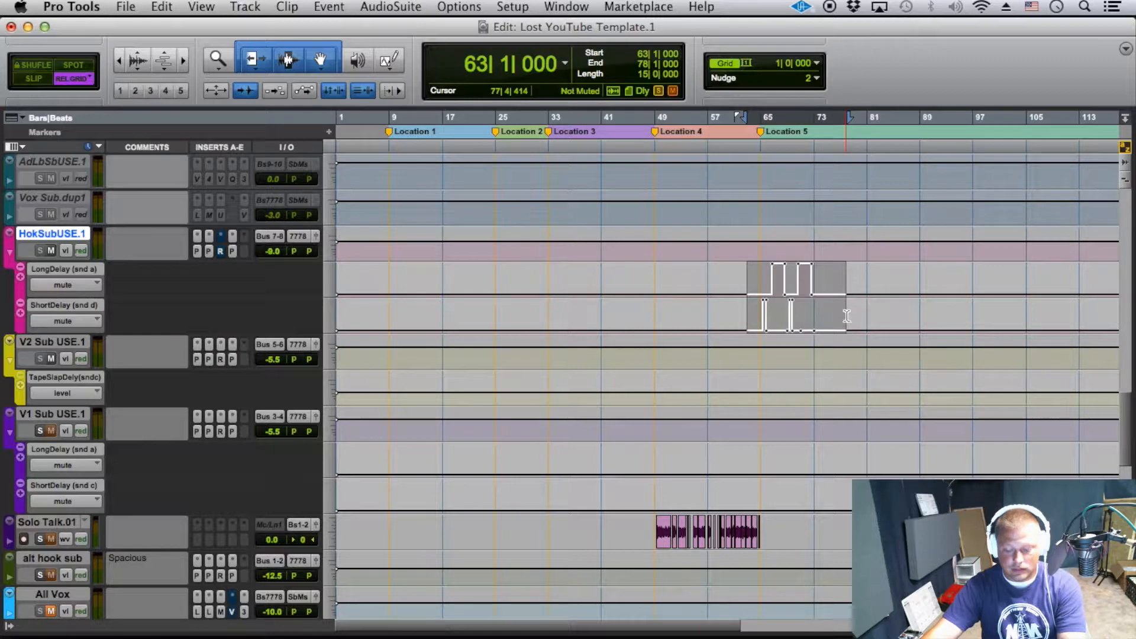
key(Delete)
Hide and make inactive the Solo Talk.01 track.
key(r)
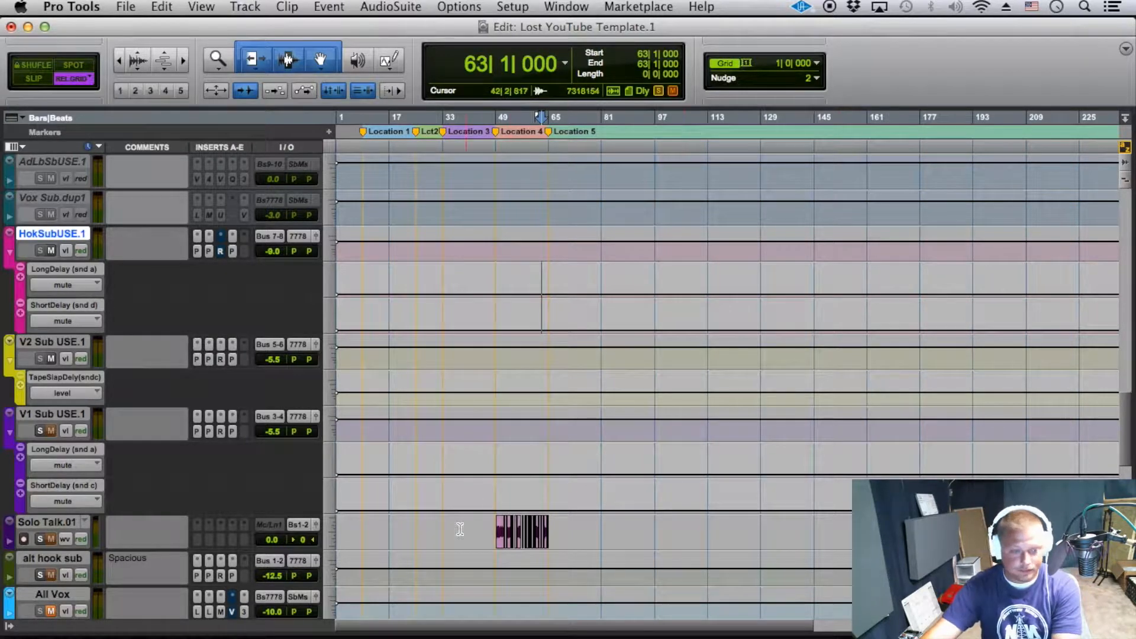
drag(472, 530, 559, 523)
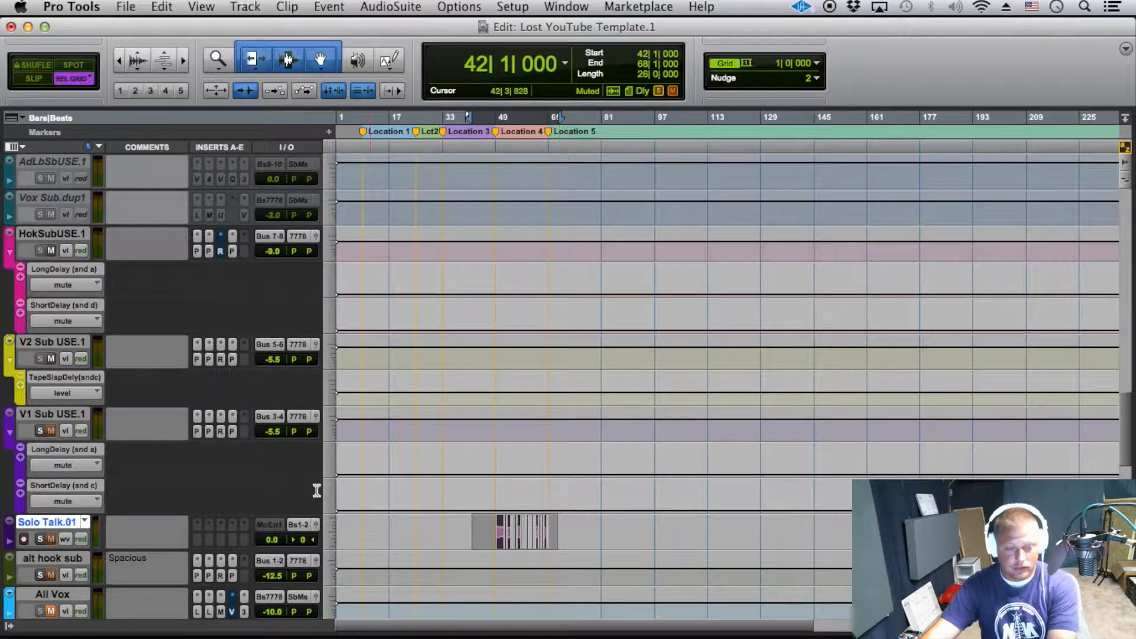
click(45, 523)
right_click(44, 524)
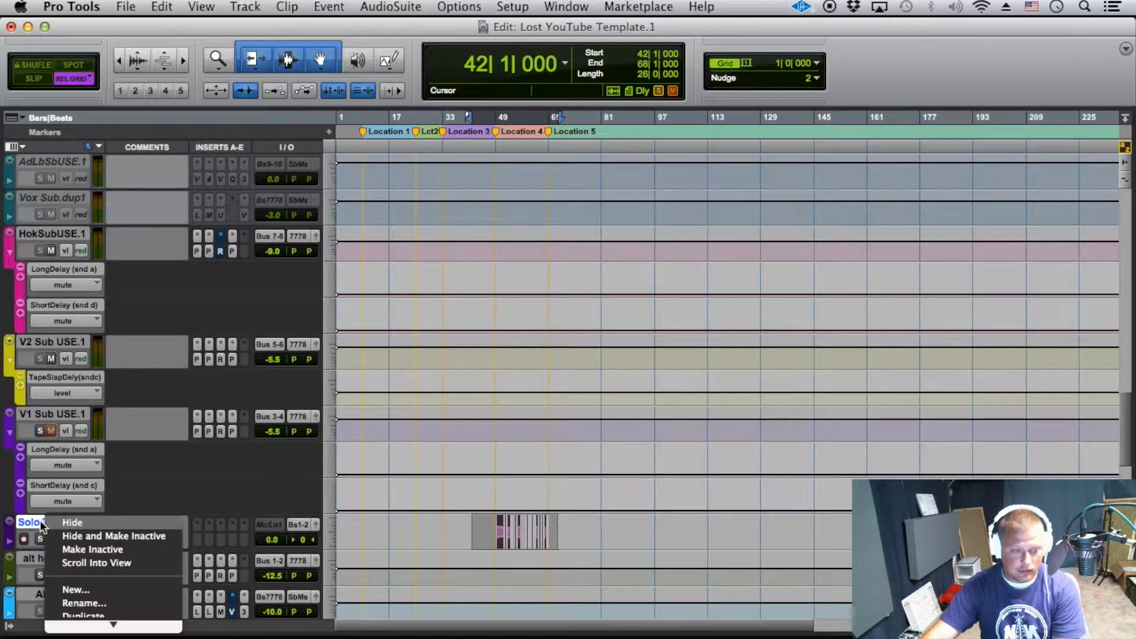
click(93, 532)
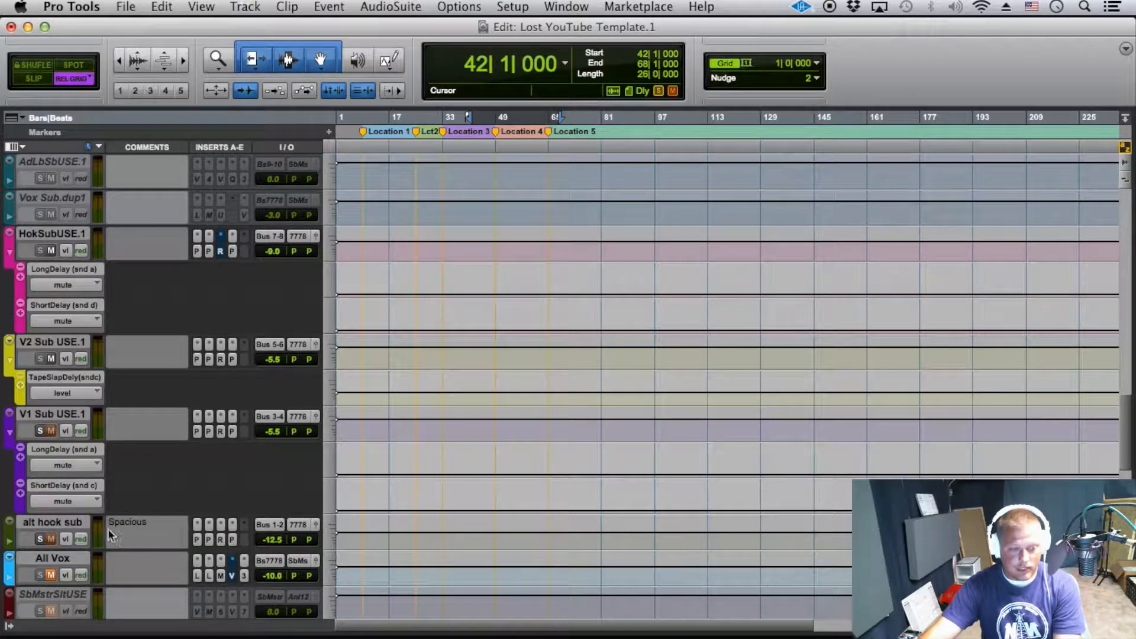
Move the alt hook sub track directly below HokSubUSE.1, above V2 Sub USE.1.
click(65, 526)
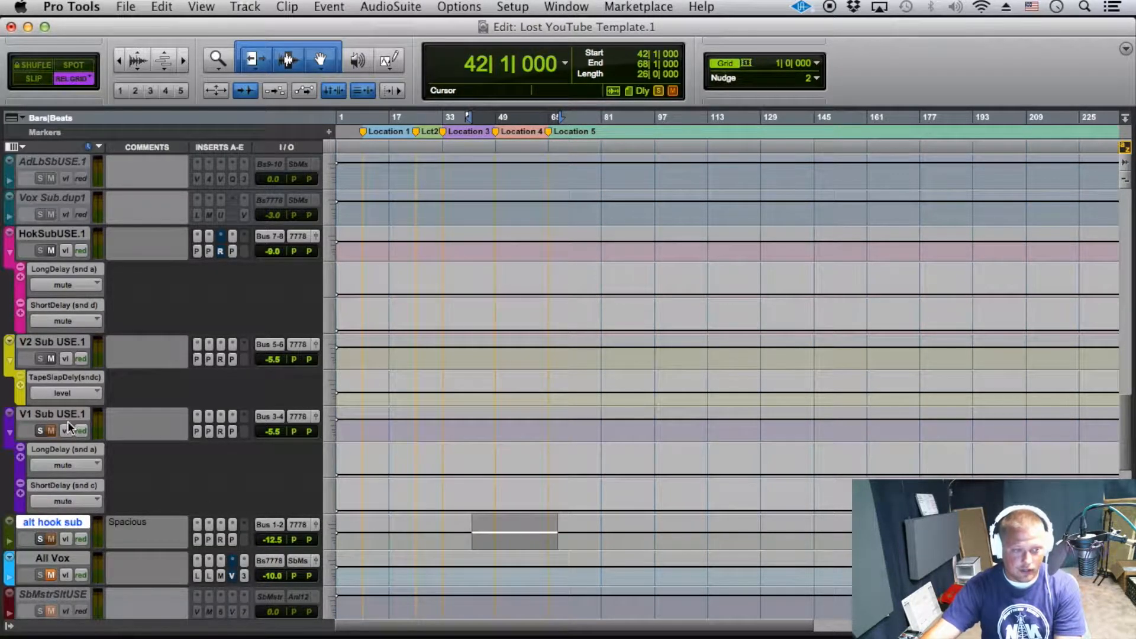
drag(59, 525, 47, 294)
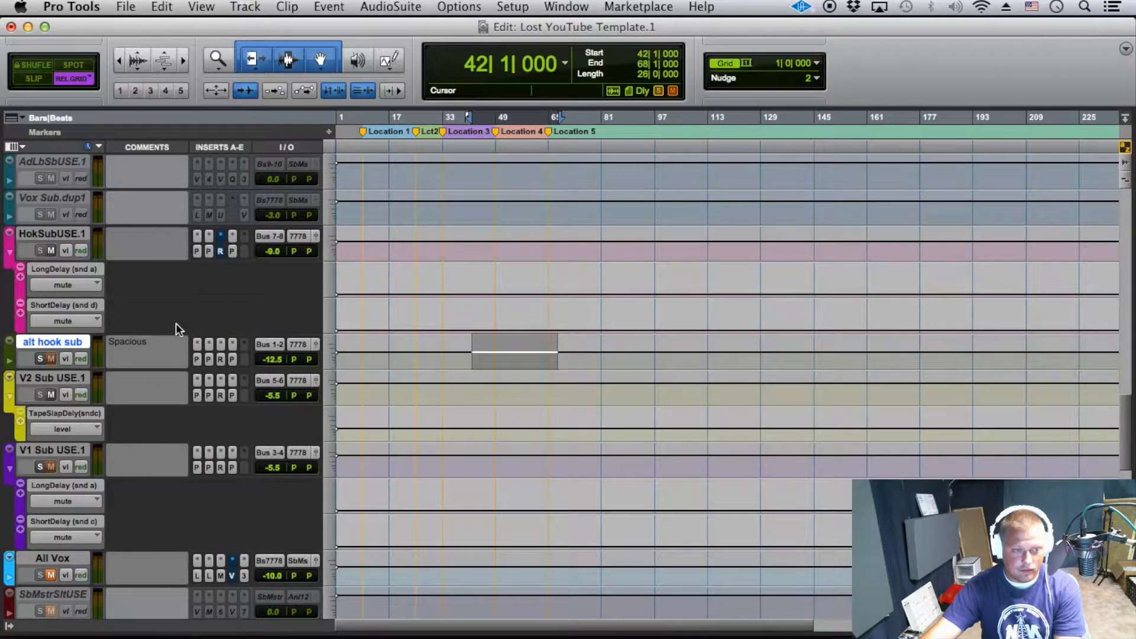
scroll(178, 325, down, 3)
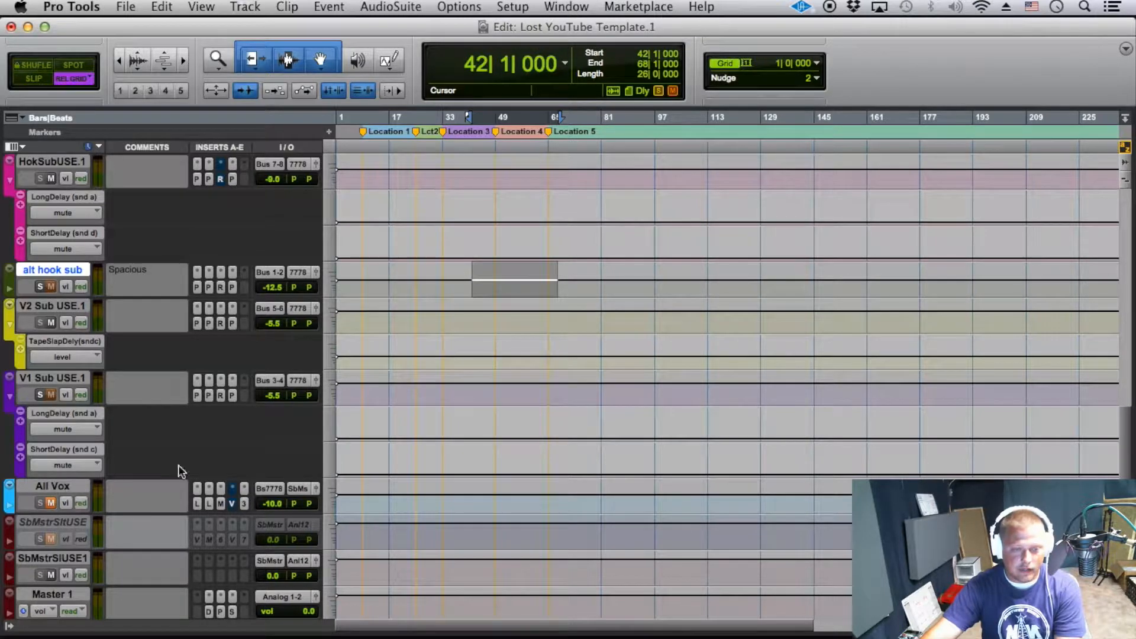
In the mixer, rename the alt hook sub track's input bus, Bus 1-2, as HookAlt.
key(super+equal)
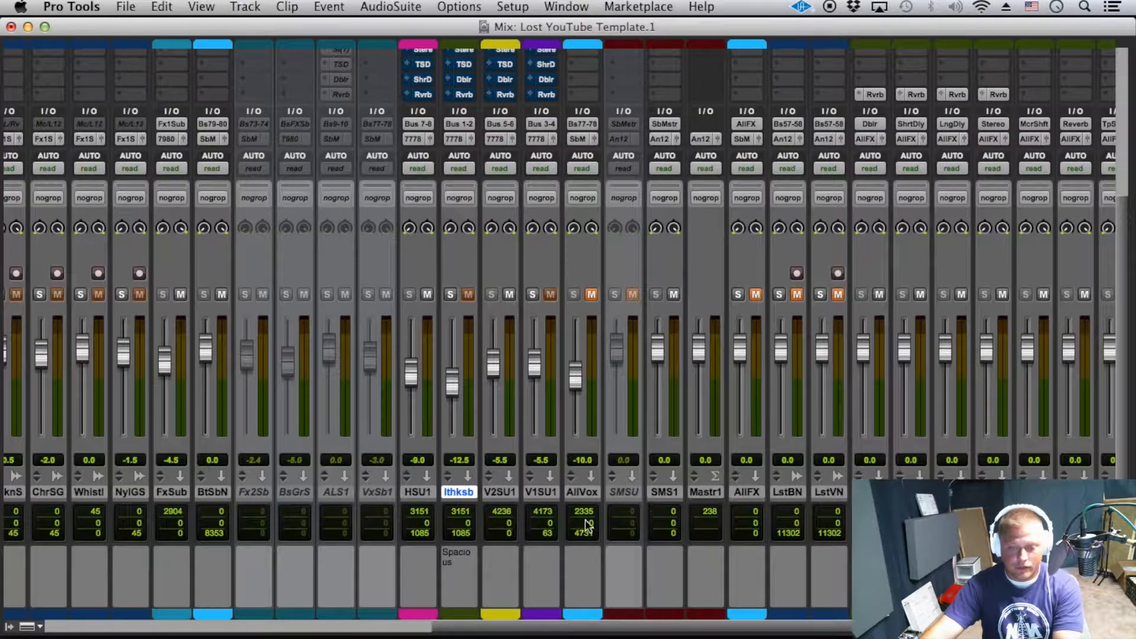
click(425, 494)
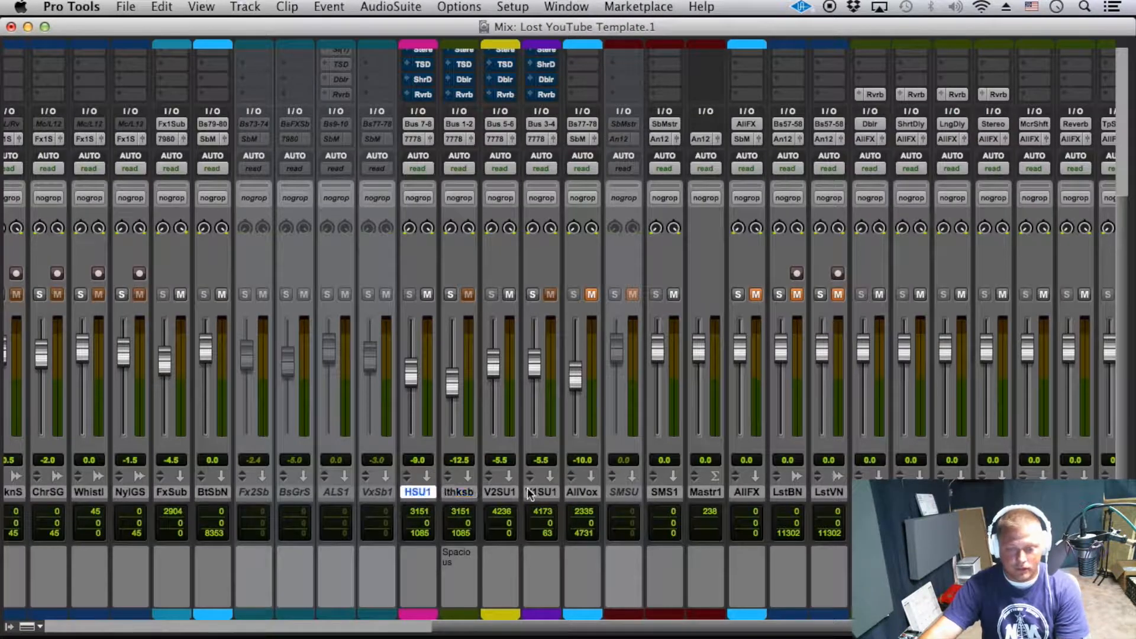
shift+click(588, 493)
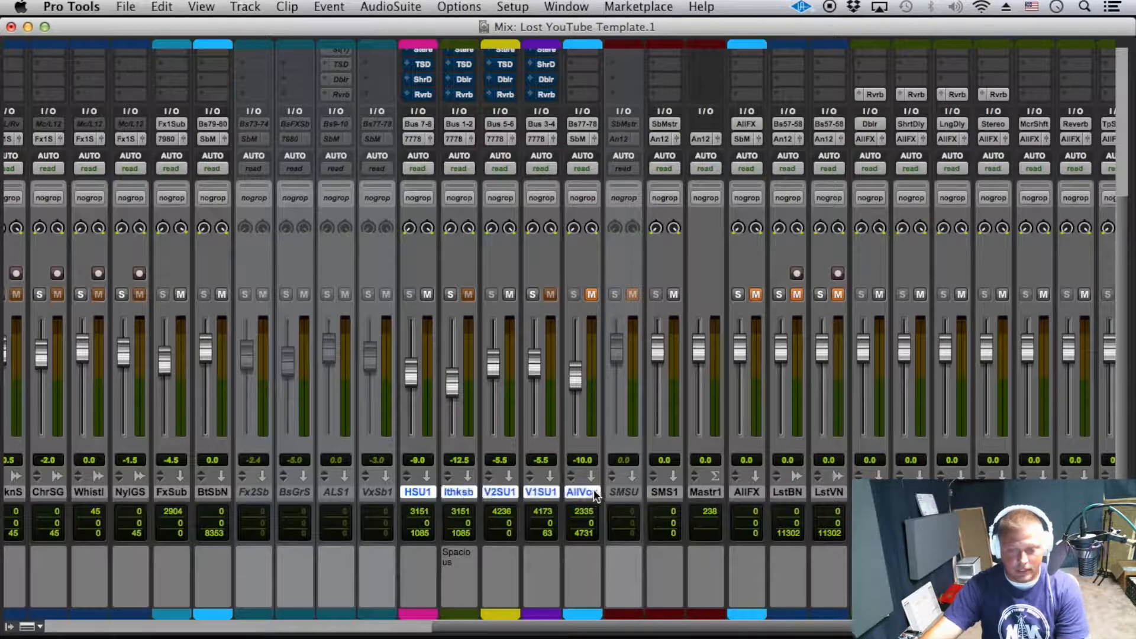
click(425, 493)
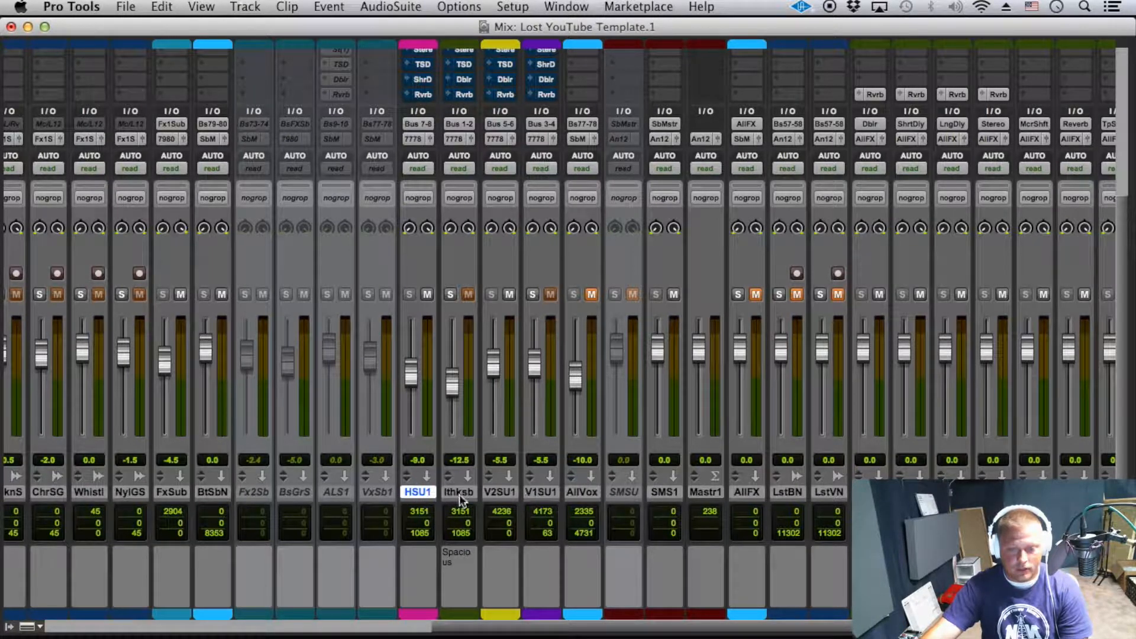
right_click(461, 125)
click(497, 151)
text(HookAl)
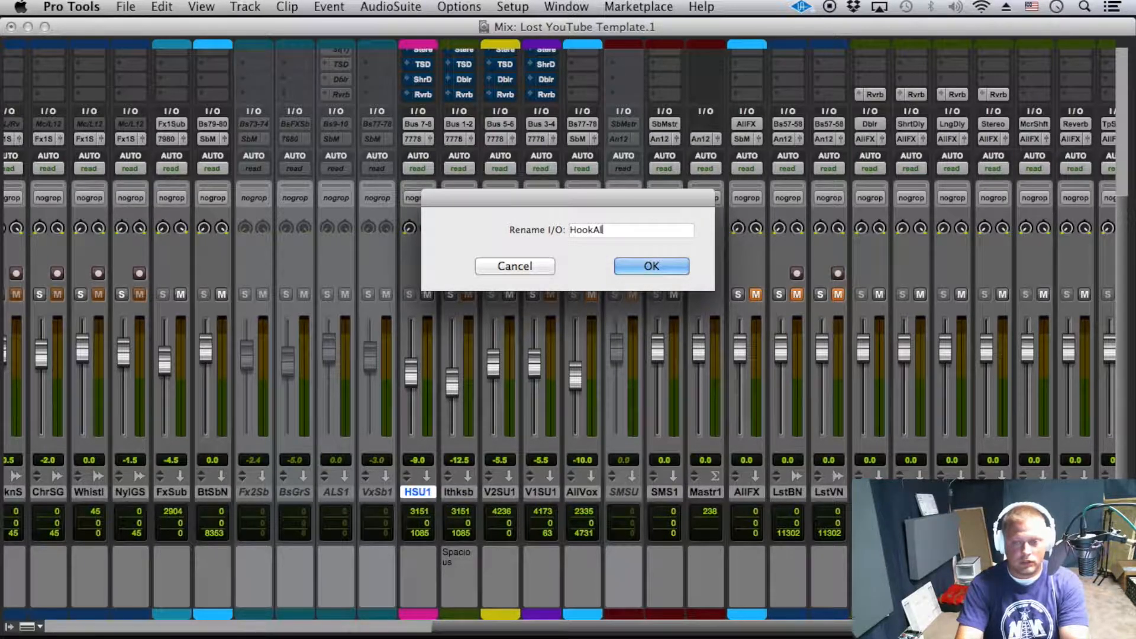
text(t)
key(Return)
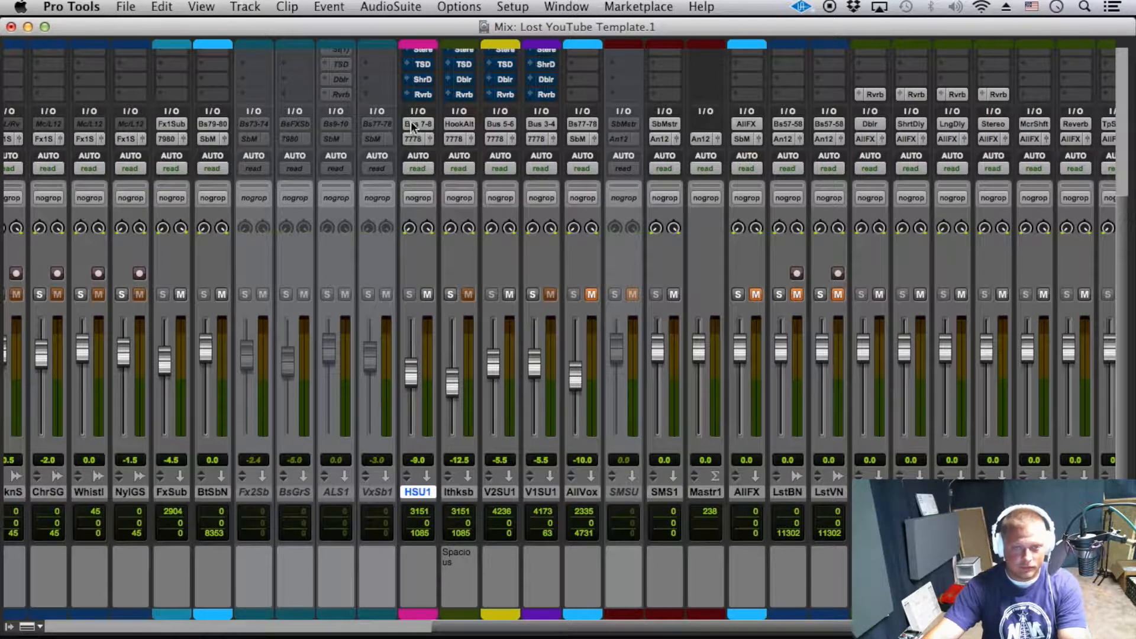
Rename the HokSubUSE.1 track's input bus, Bus 7-8, as HookSub.
right_click(411, 122)
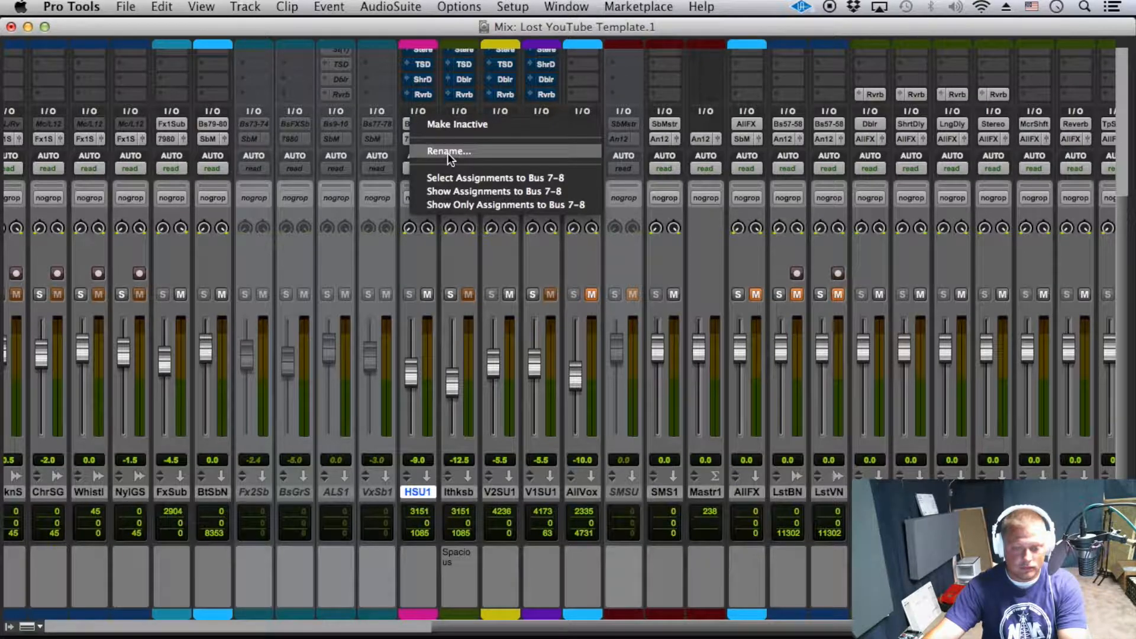
click(448, 152)
text(Hook)
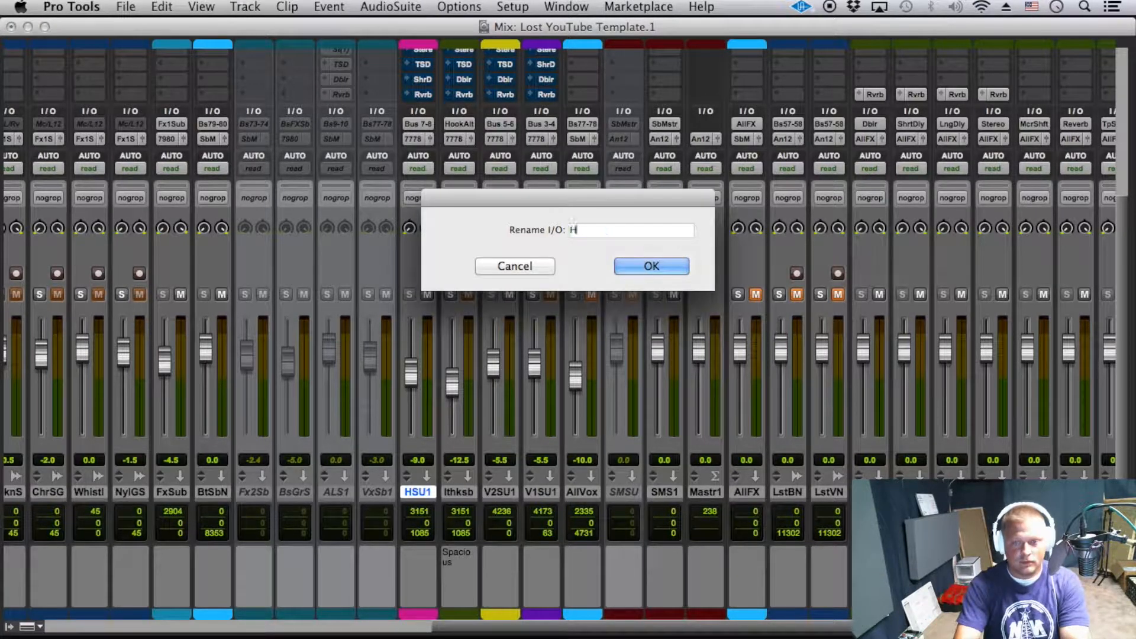
text(ub)
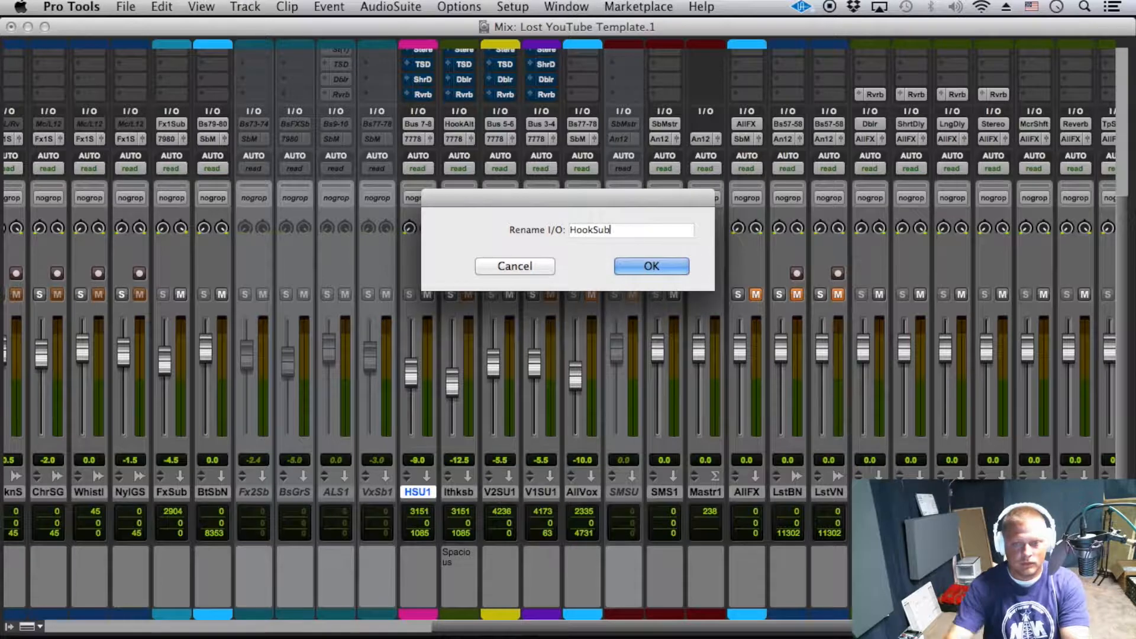
key(Return)
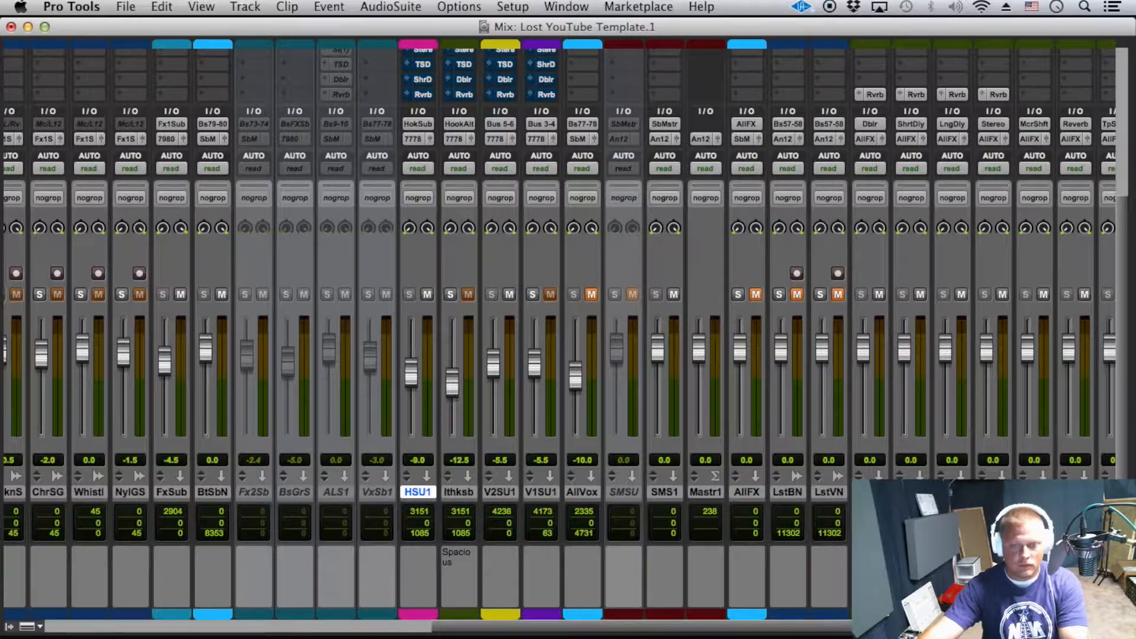
Rename the V1 Sub USE.1 track's input bus, Bus 3-4, as V1.
click(513, 494)
click(547, 494)
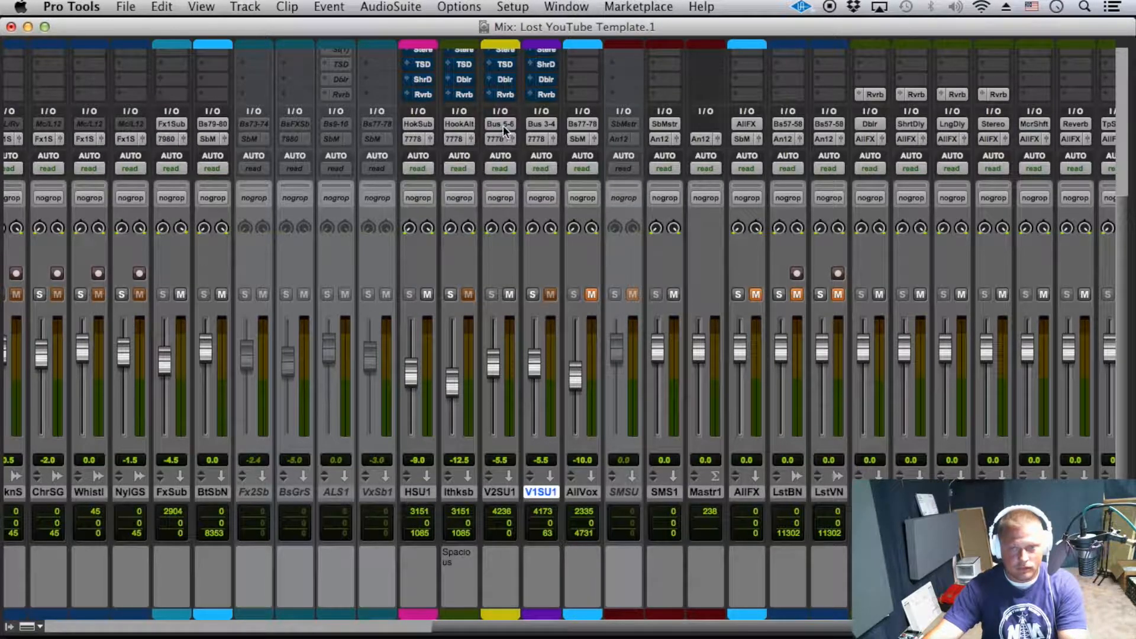
right_click(539, 125)
click(566, 153)
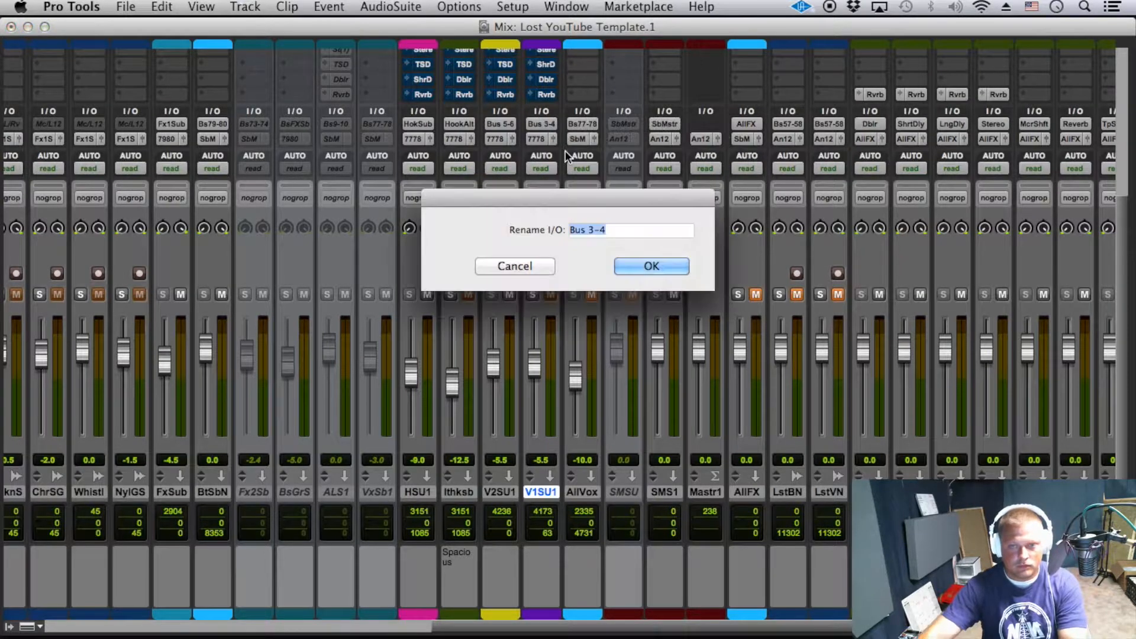
text(V1)
key(Return)
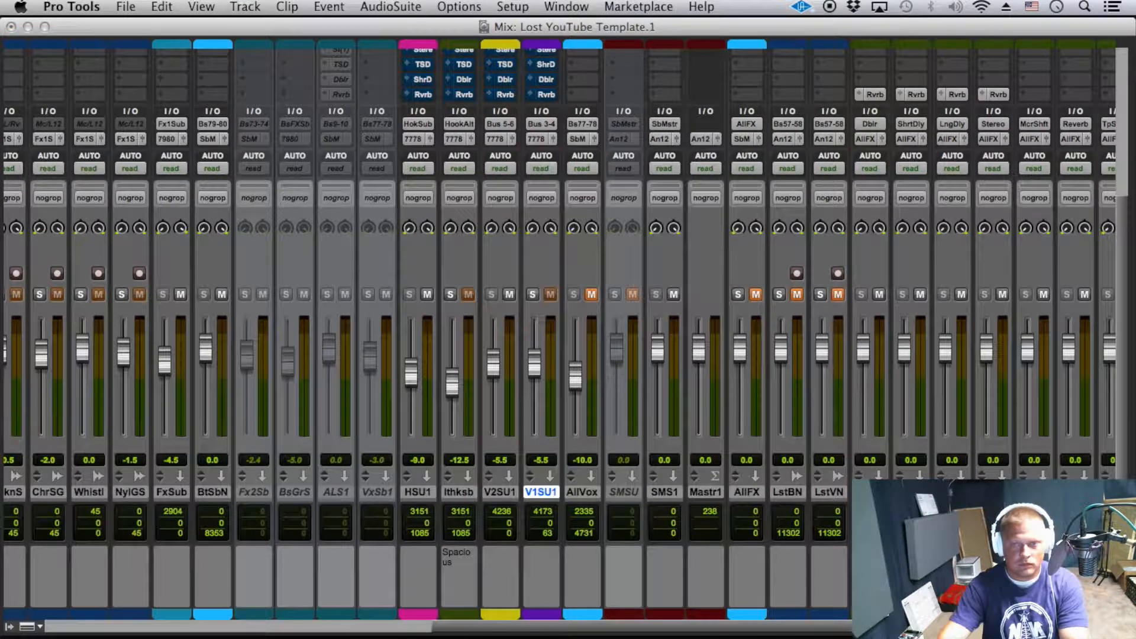
Rename the V2 Sub USE.1 track's input bus, Bus 5-6, as V2.
right_click(502, 126)
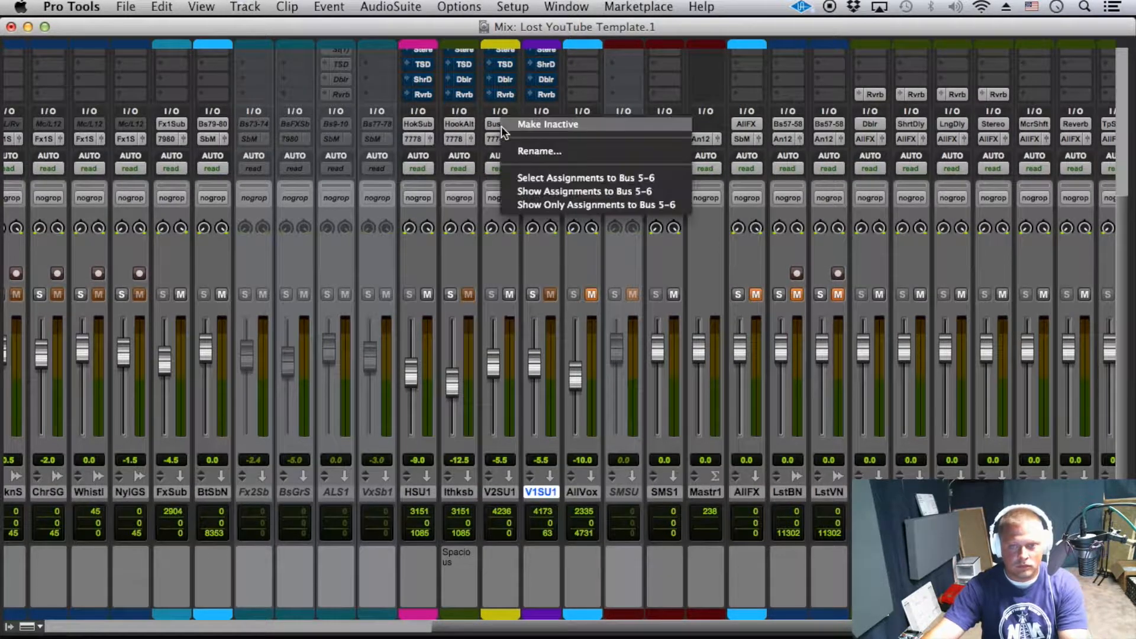
click(524, 149)
text(V2)
key(Return)
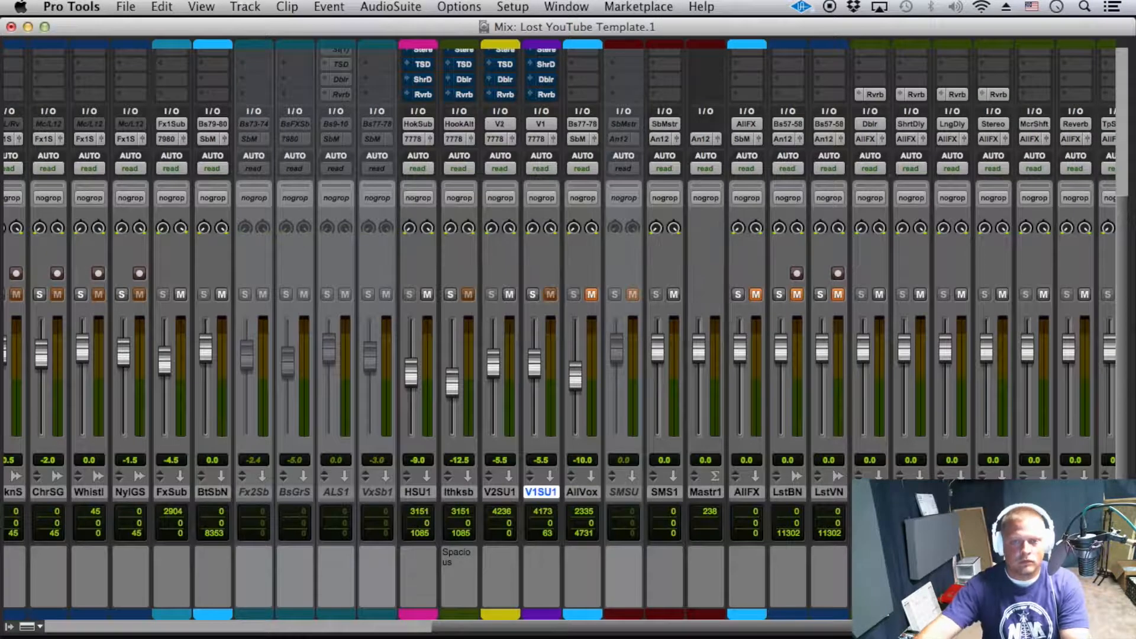
Remove the LongDelay and ShortDelay sends from the V1 Sub USE.1 track.
scroll(696, 232, up, 5)
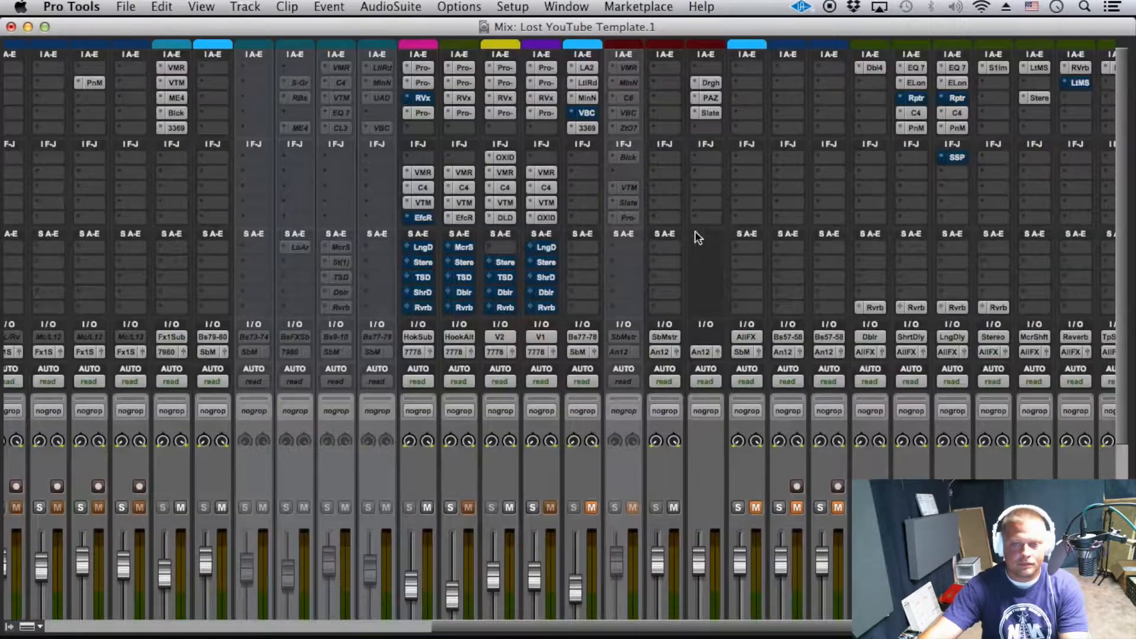
click(536, 249)
click(549, 219)
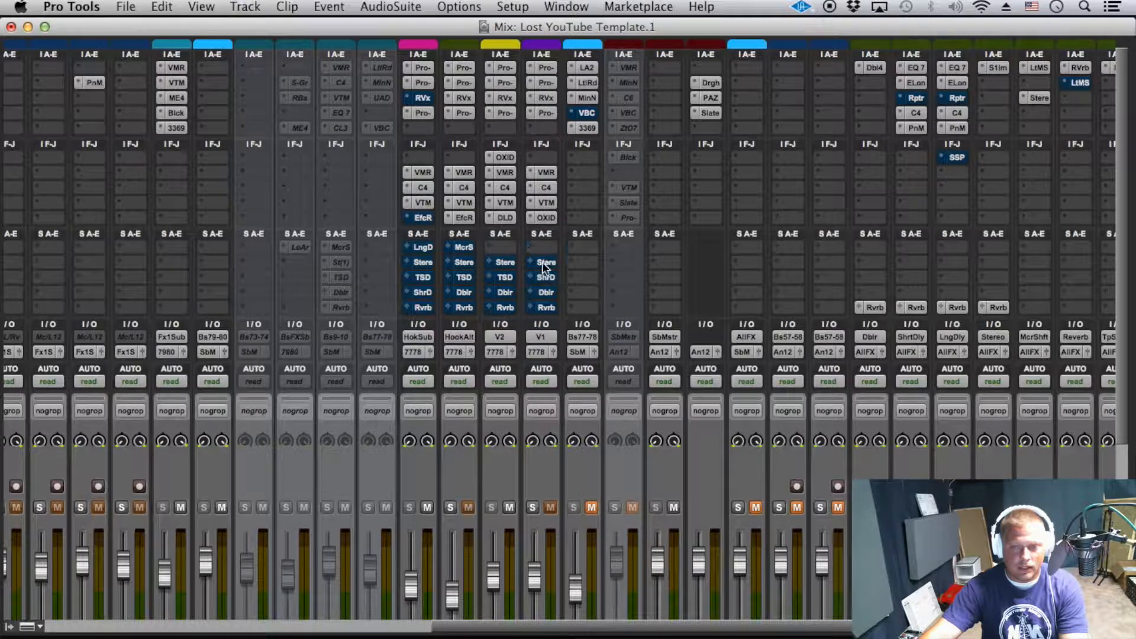
click(528, 276)
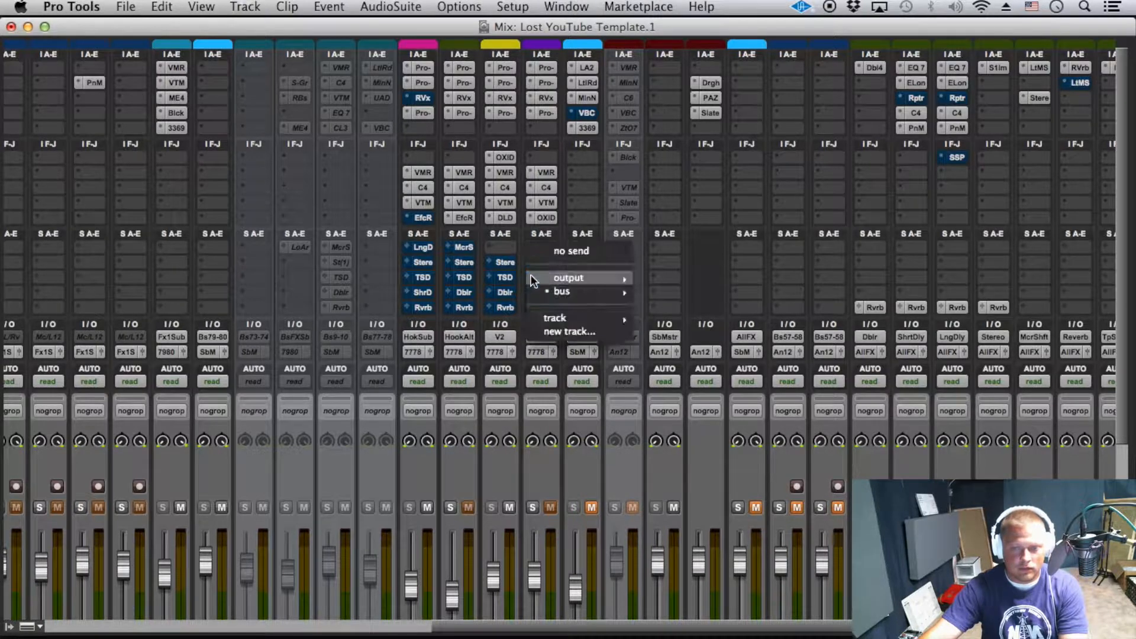
click(569, 251)
Move the inactive AdLib Sub USE.1 track between V1 Sub USE.1 and All Vox.
scroll(571, 331, down, 6)
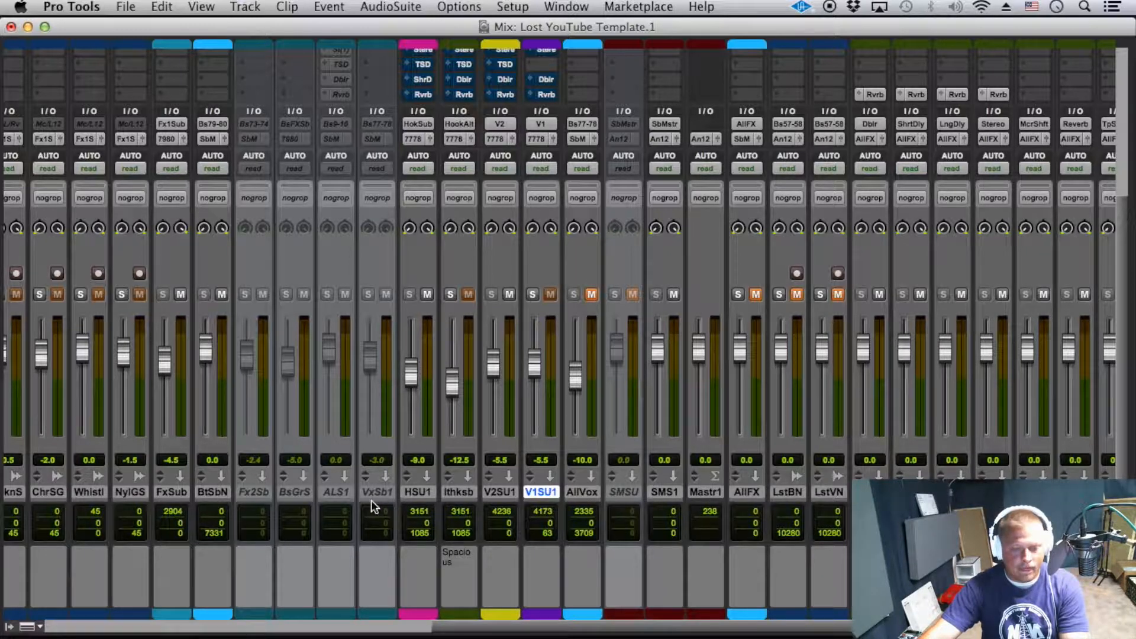
double_click(346, 494)
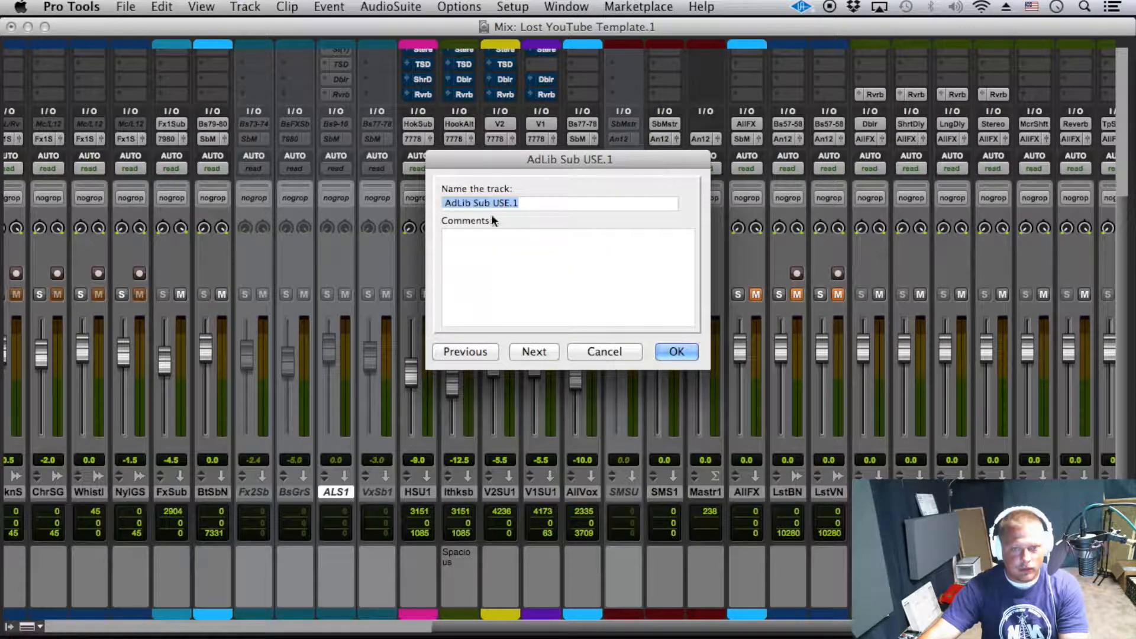
click(606, 353)
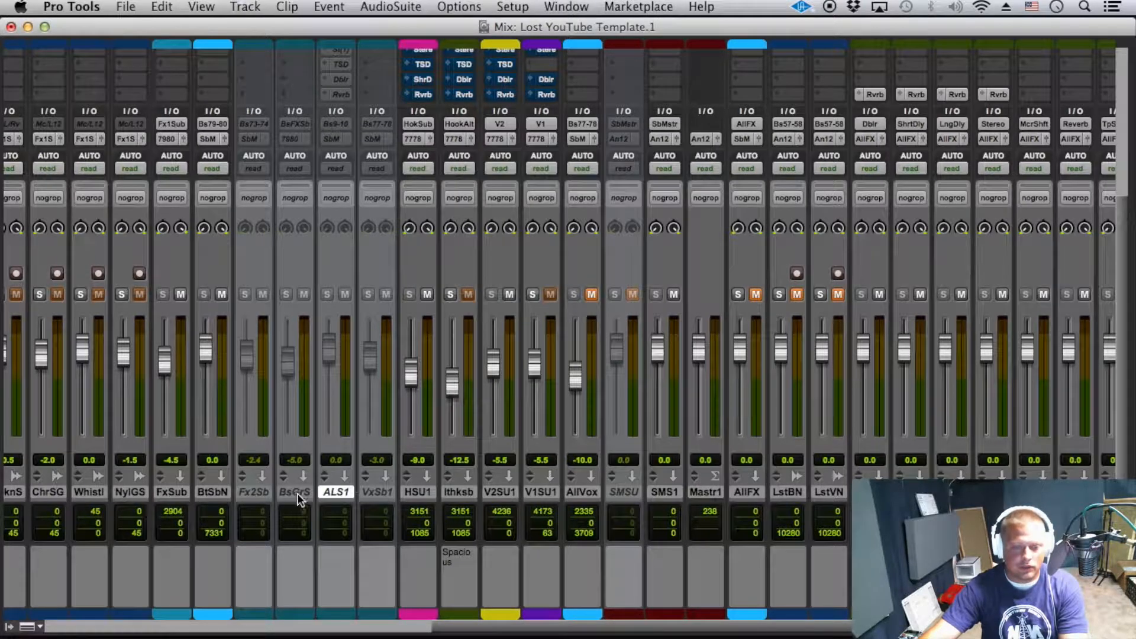
click(337, 495)
drag(336, 495, 354, 478)
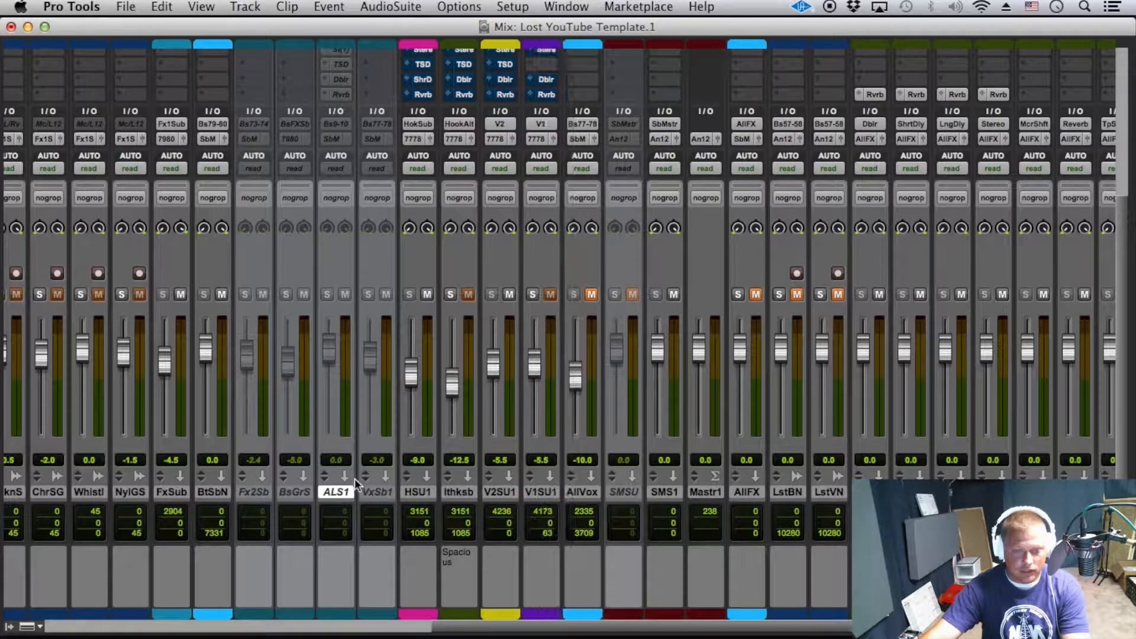
Examine the names, inserts, sends and routing of the inactive Fx2Sb, BsGrS and Vox Sub.dup1 tracks.
click(293, 493)
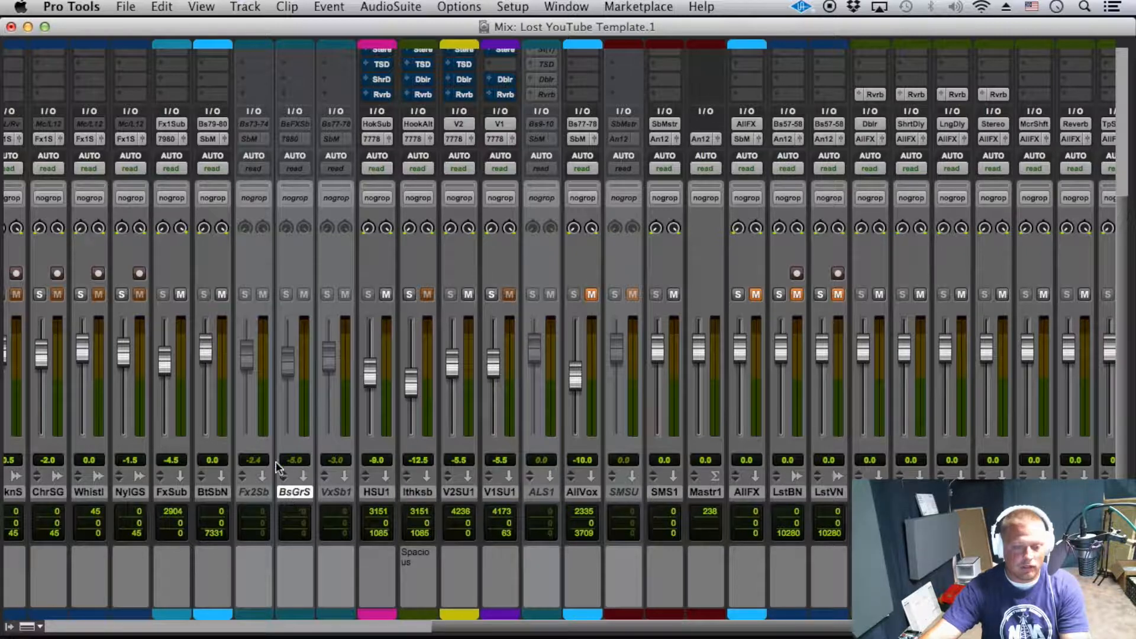
scroll(300, 445, up, 5)
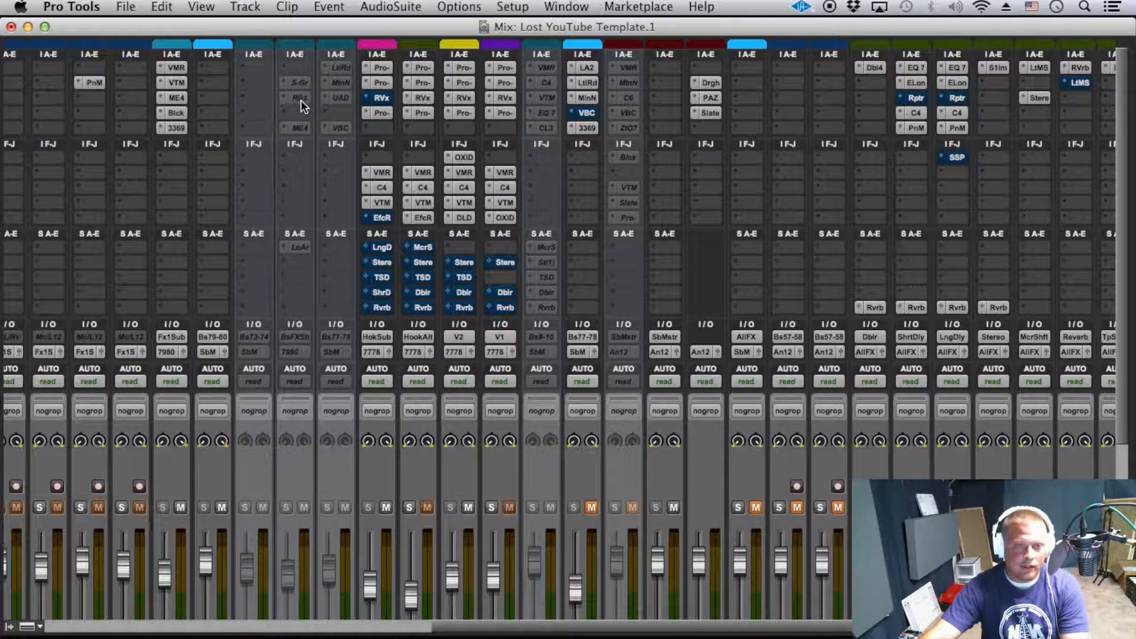
scroll(303, 157, down, 3)
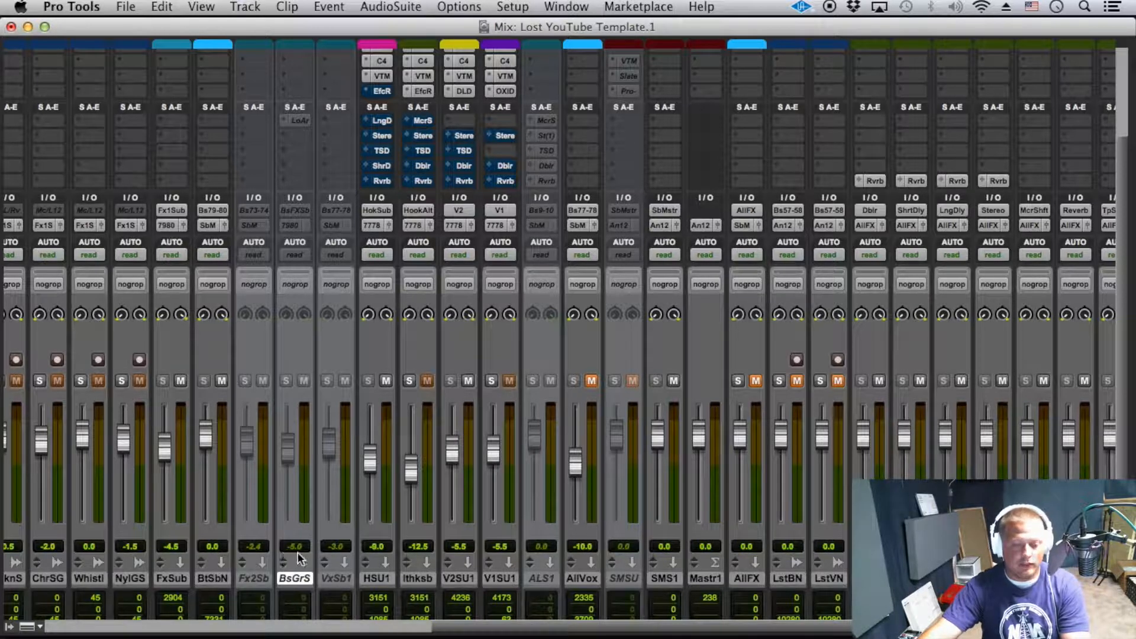
scroll(264, 178, up, 3)
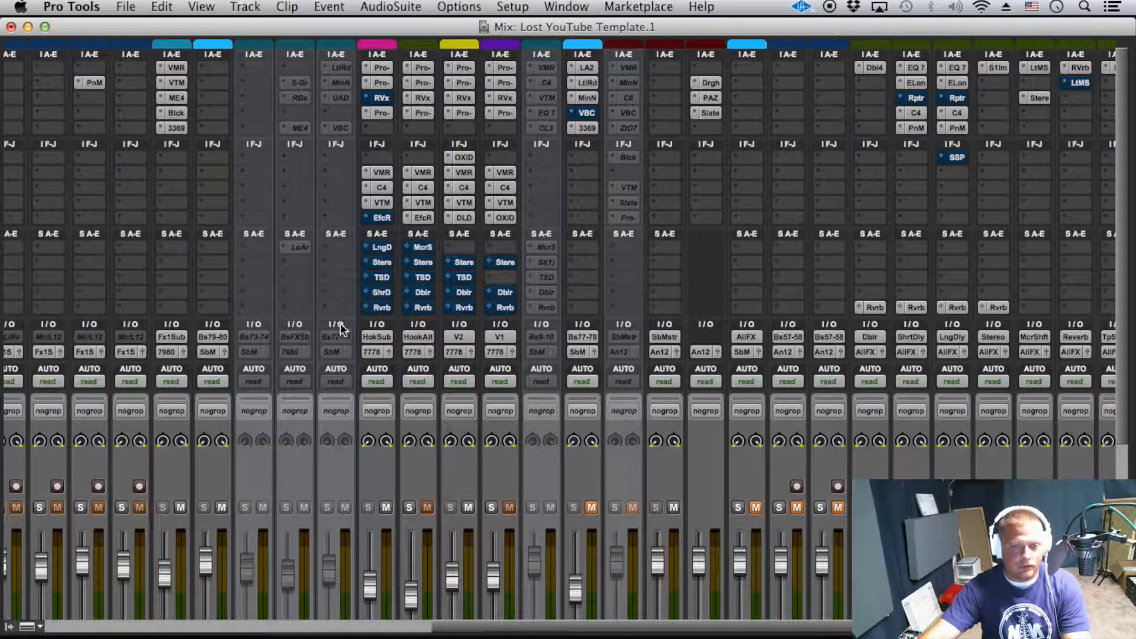
scroll(272, 292, down, 3)
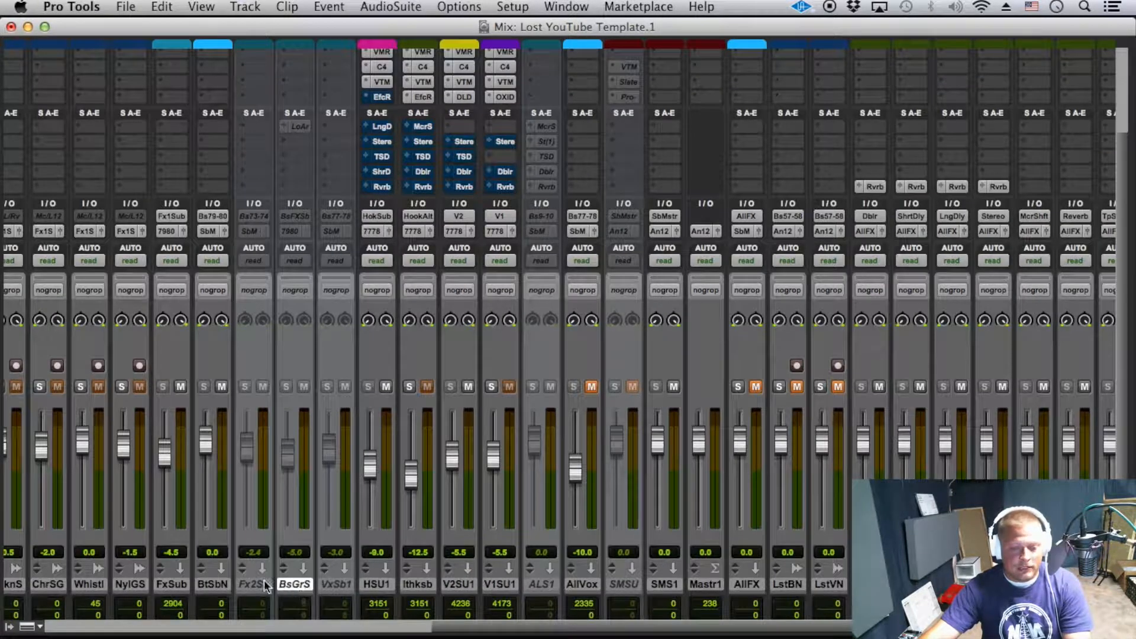
click(263, 585)
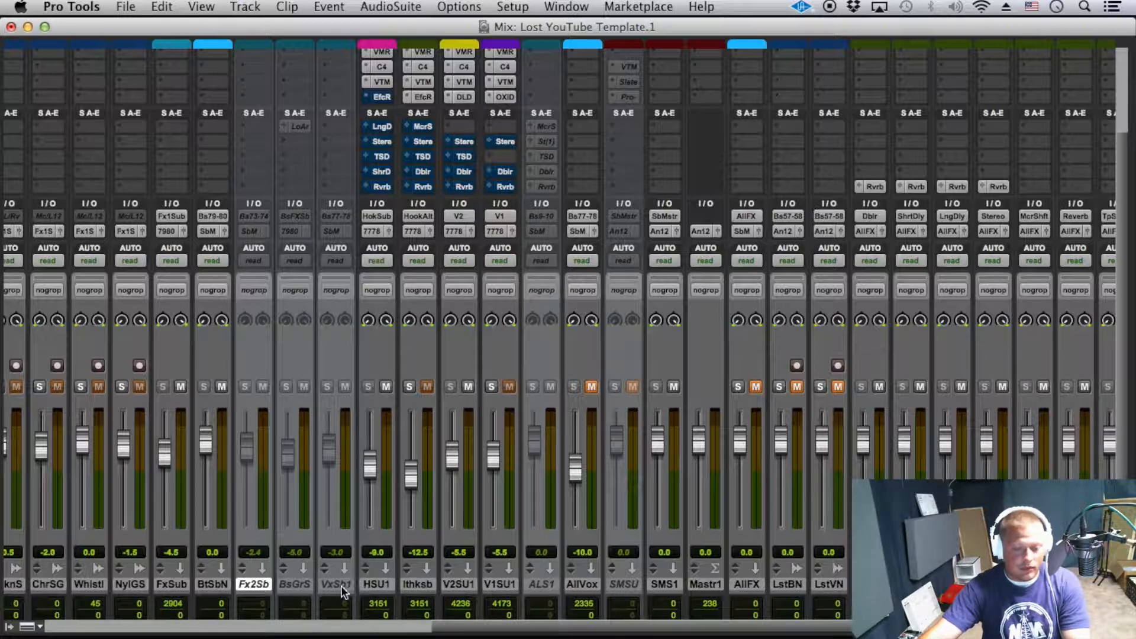
double_click(341, 584)
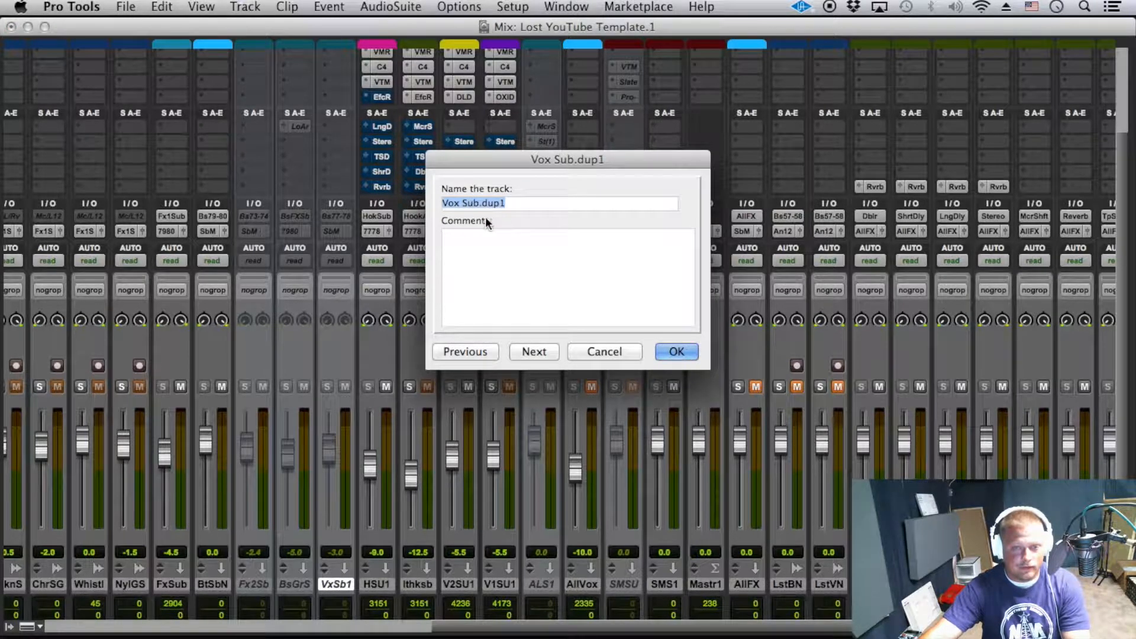
click(586, 351)
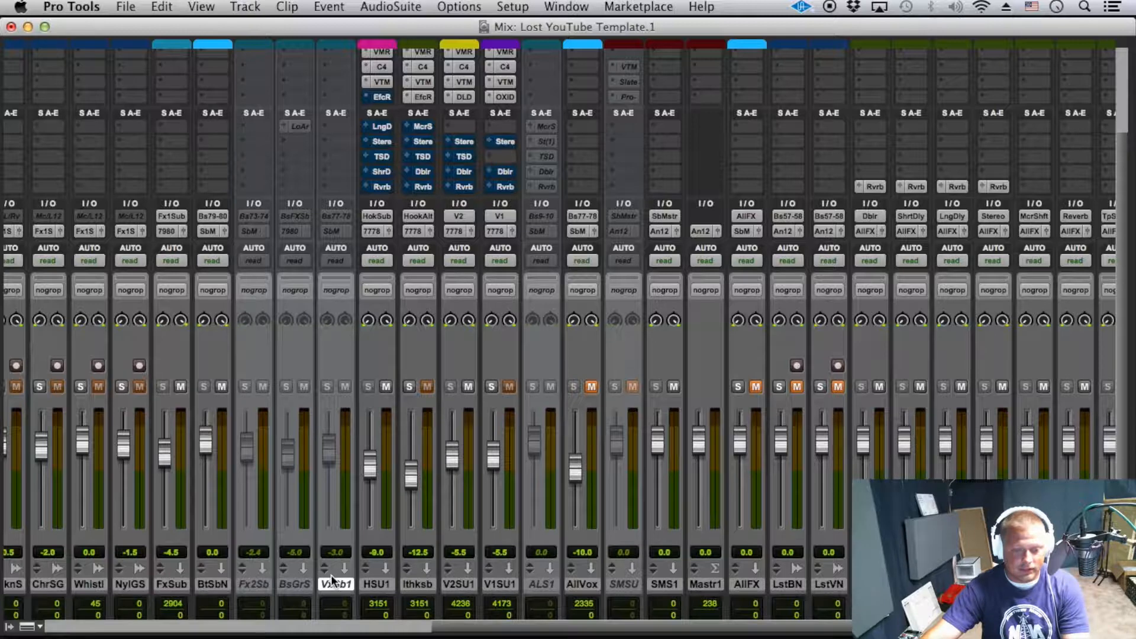
scroll(351, 147, up, 4)
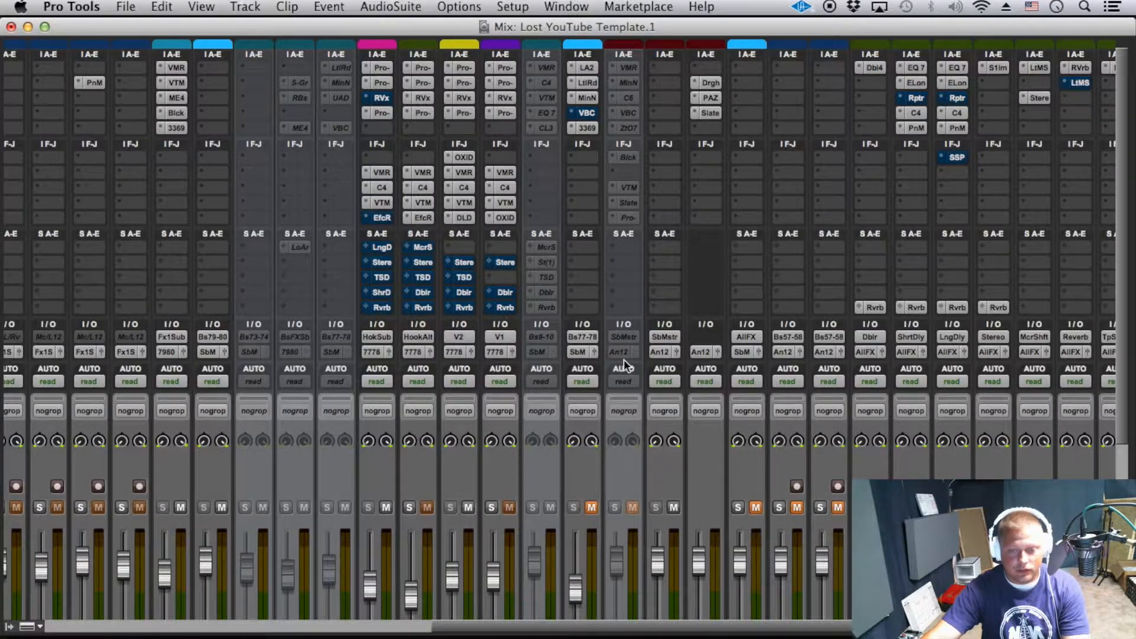
scroll(624, 347, down, 5)
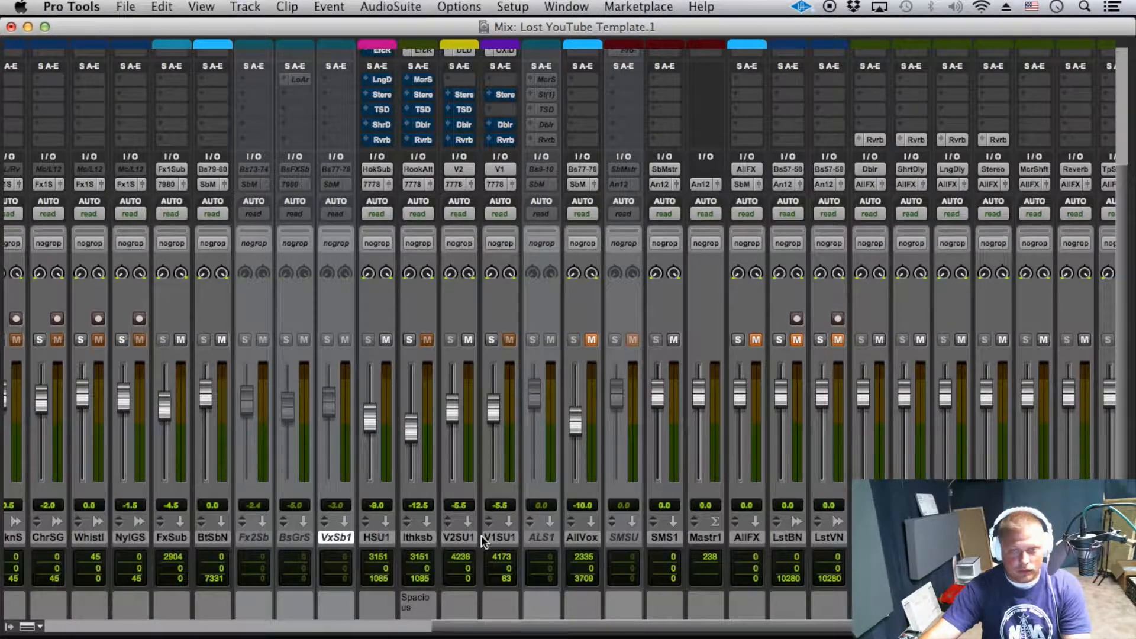
Reactivate the inactive AdLib Sub USE.1 track beside All Vox.
scroll(482, 535, up, 3)
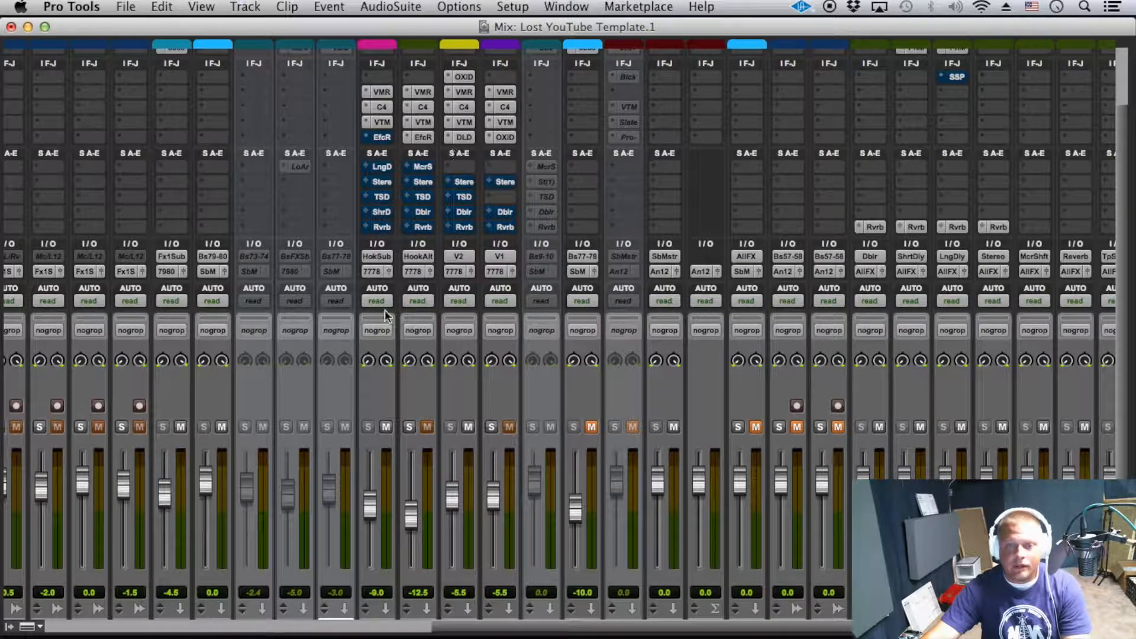
scroll(457, 428, down, 4)
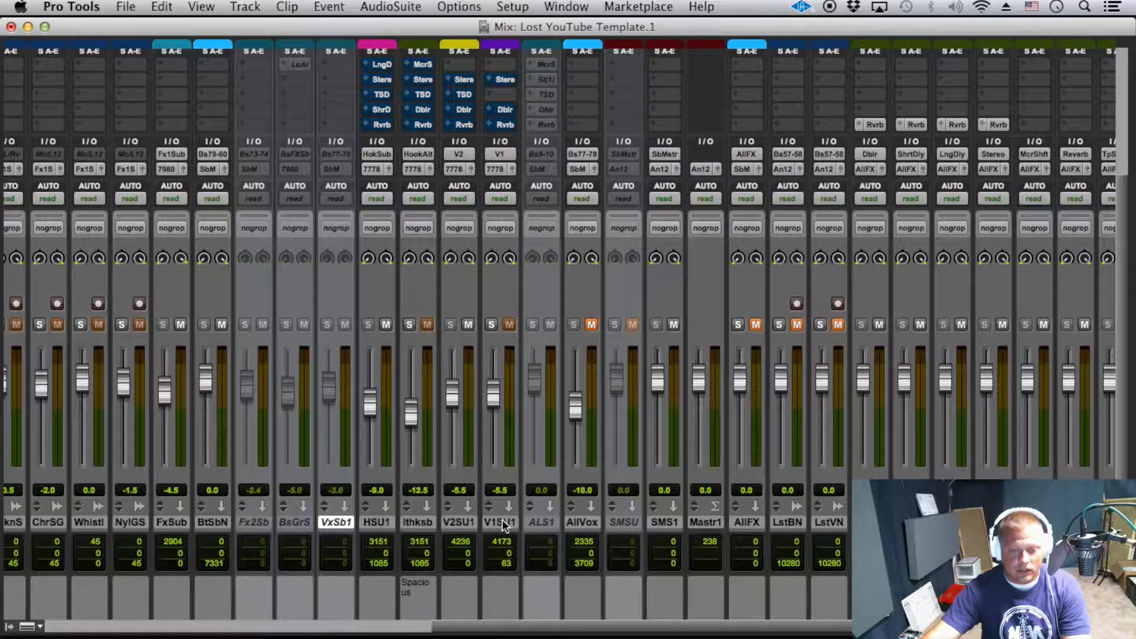
click(502, 522)
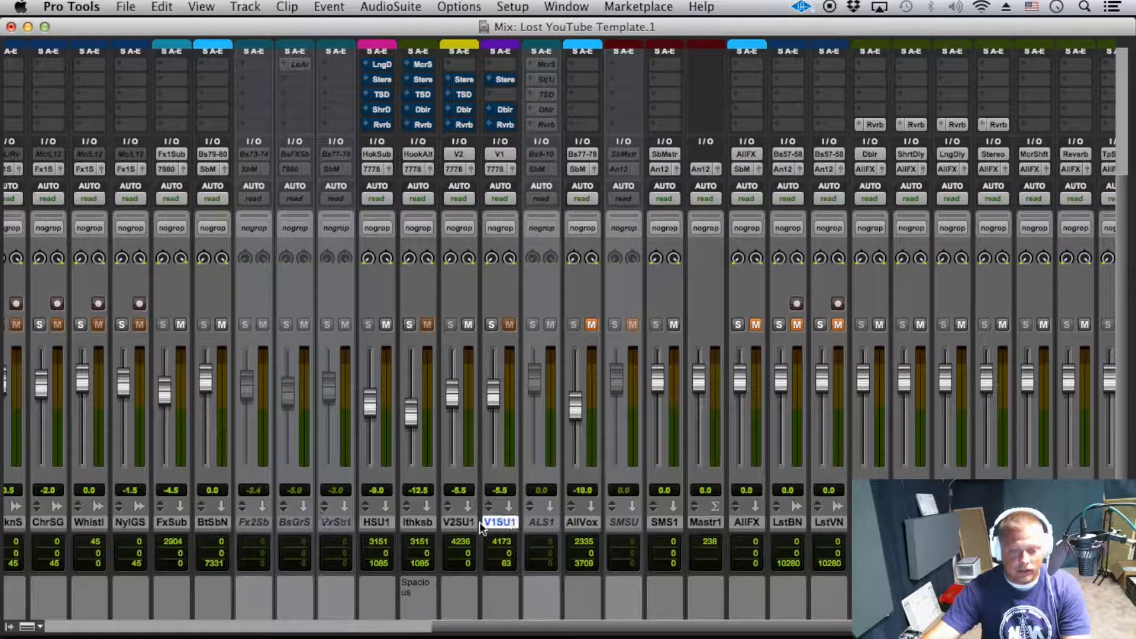
right_click(533, 523)
key(Escape)
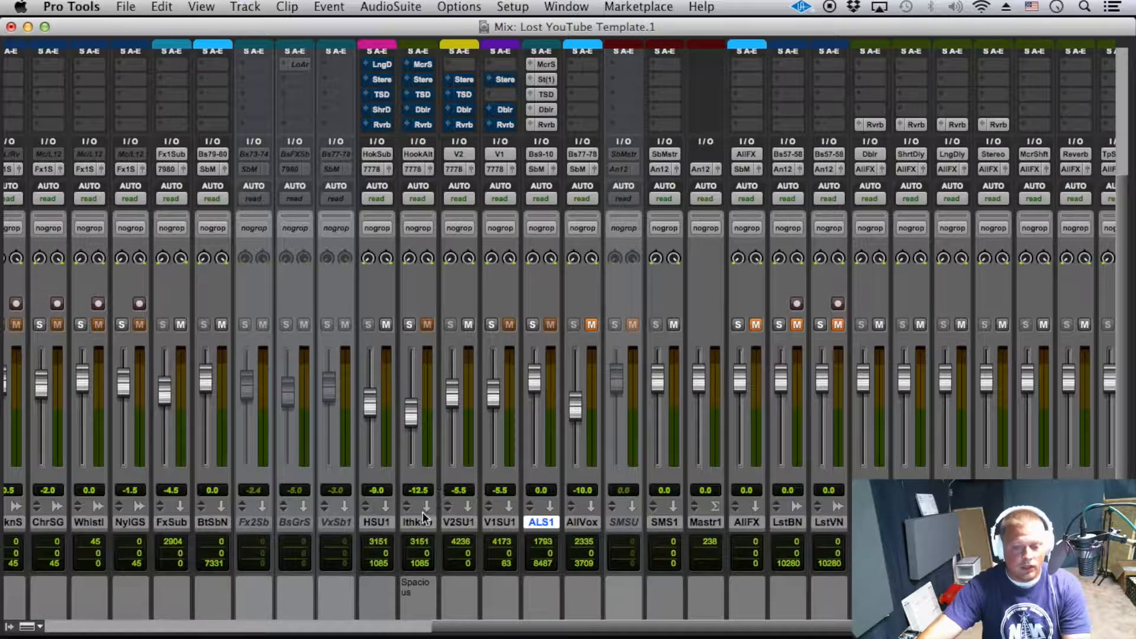
Rename the All Vox track's input bus, Bus 77-78, as AllVox.
click(343, 523)
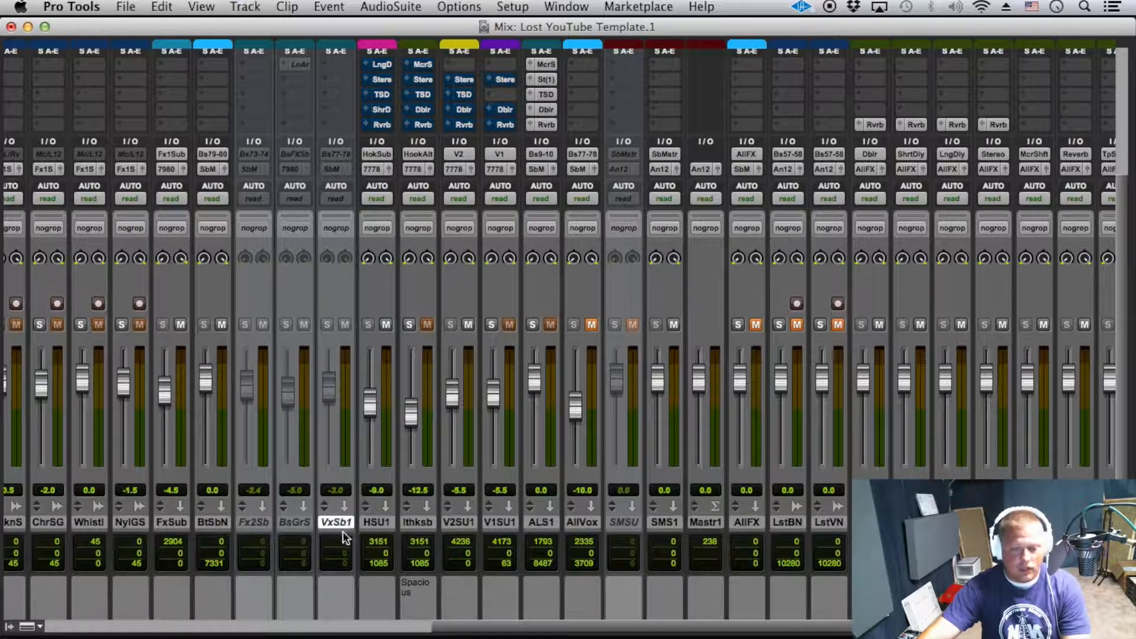
click(583, 522)
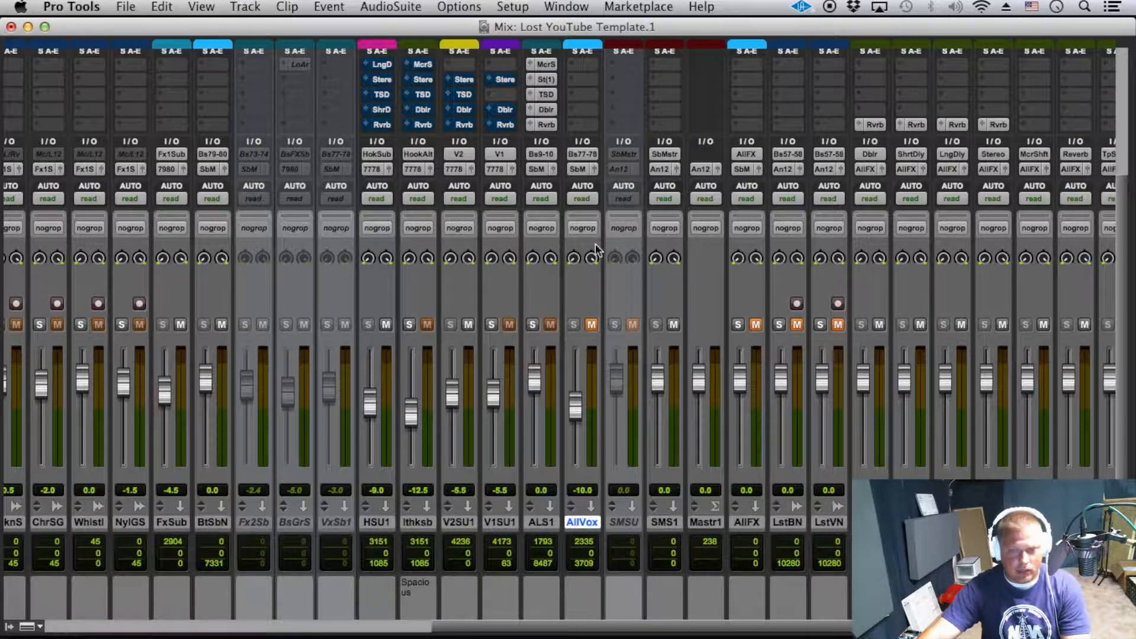
right_click(569, 153)
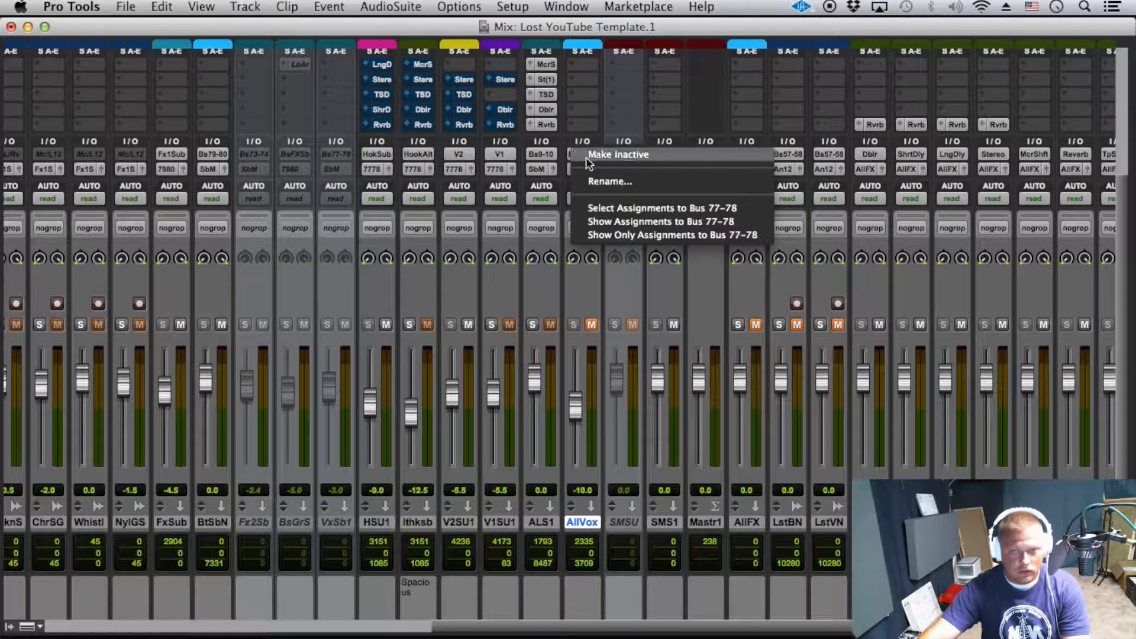
click(615, 183)
text(AllVox)
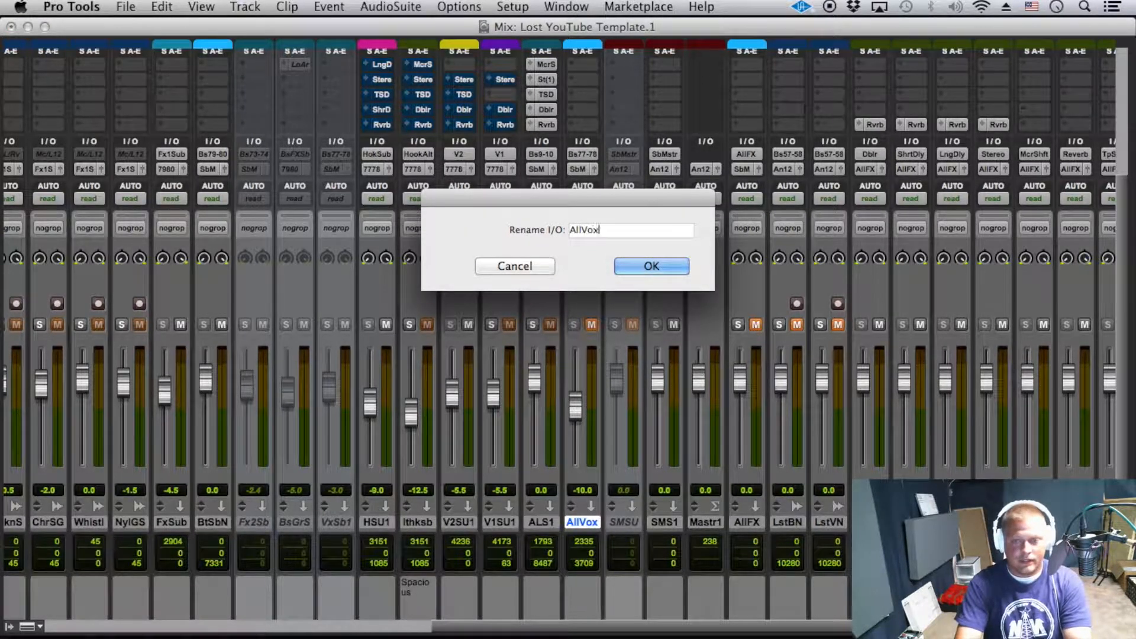
key(Return)
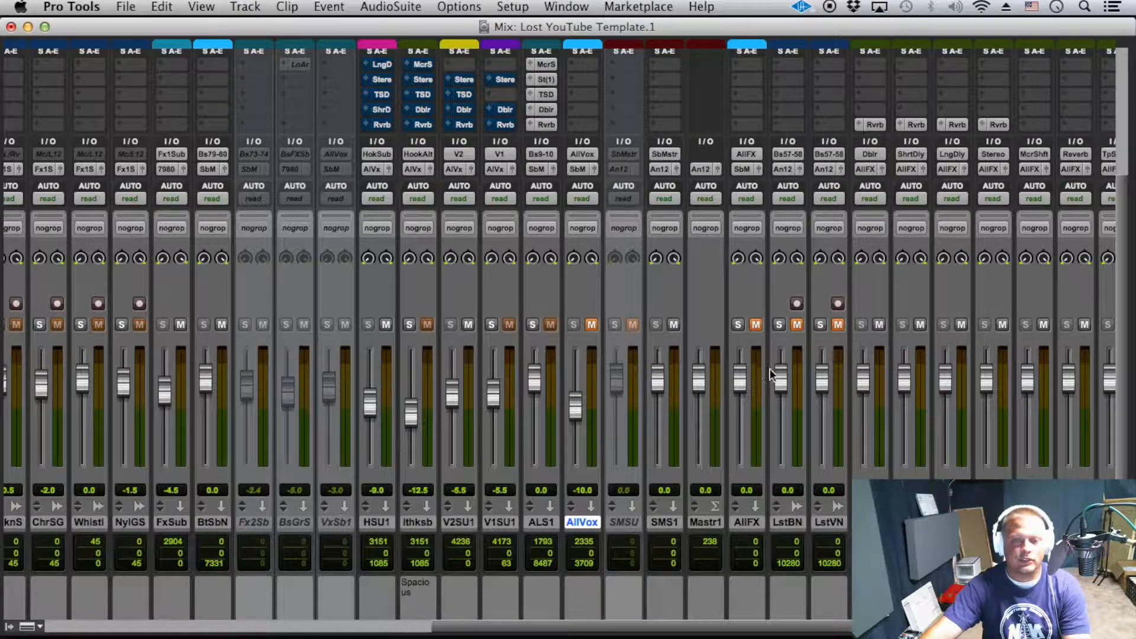
Rename the AdLib Sub USE.1 track's input bus, Bus 9-10, as Adlib Sub.
scroll(658, 296, up, 2)
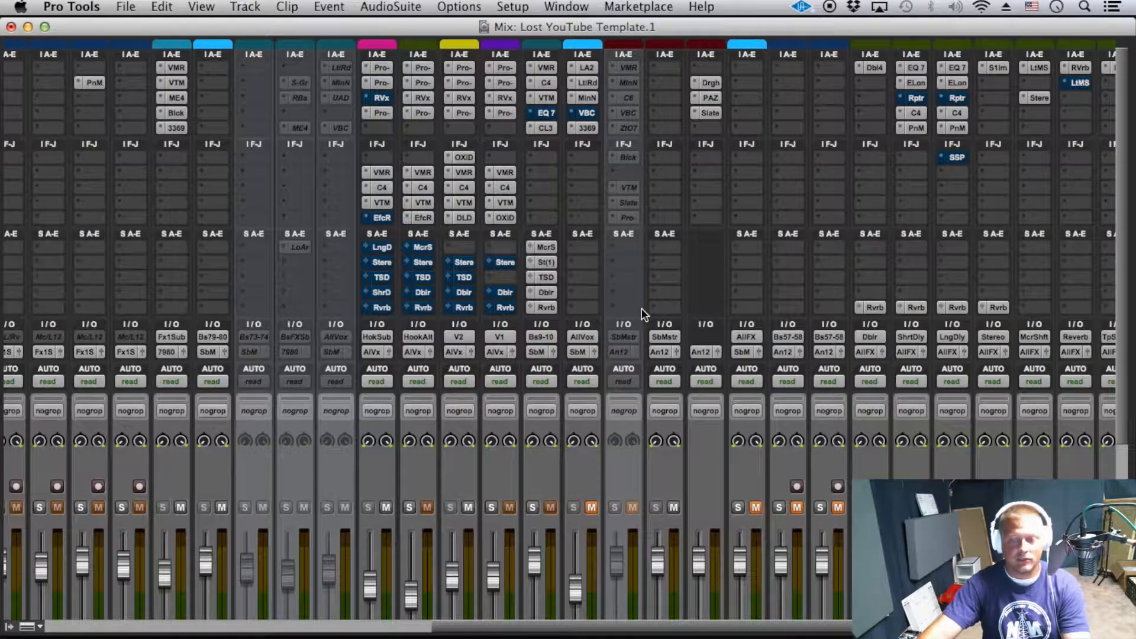
scroll(645, 306, down, 3)
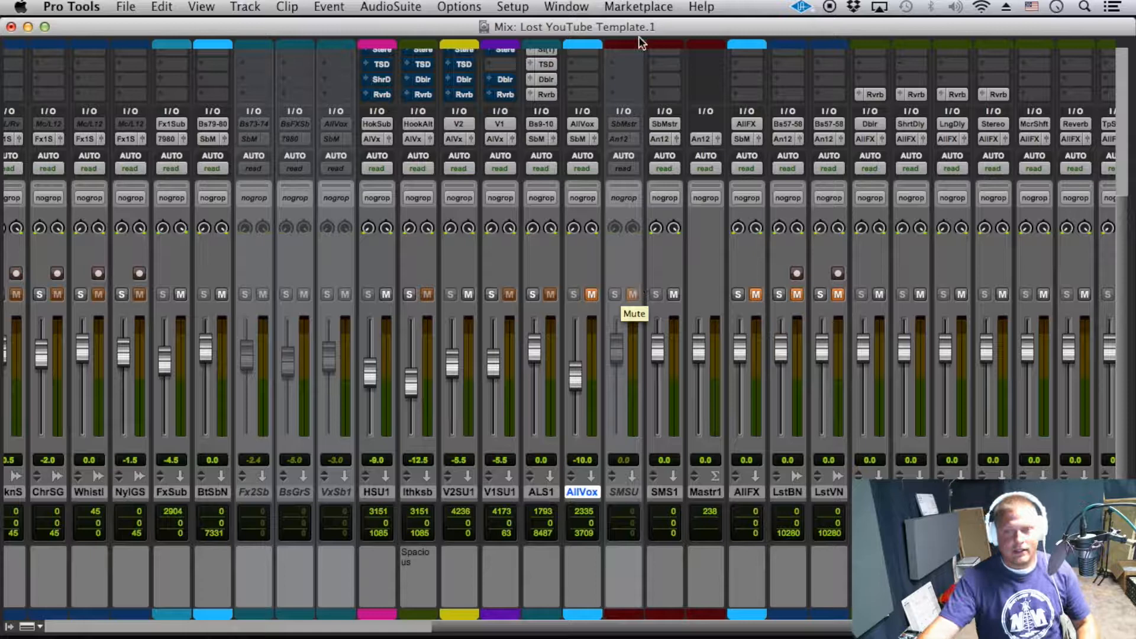
right_click(548, 125)
click(578, 151)
text(A)
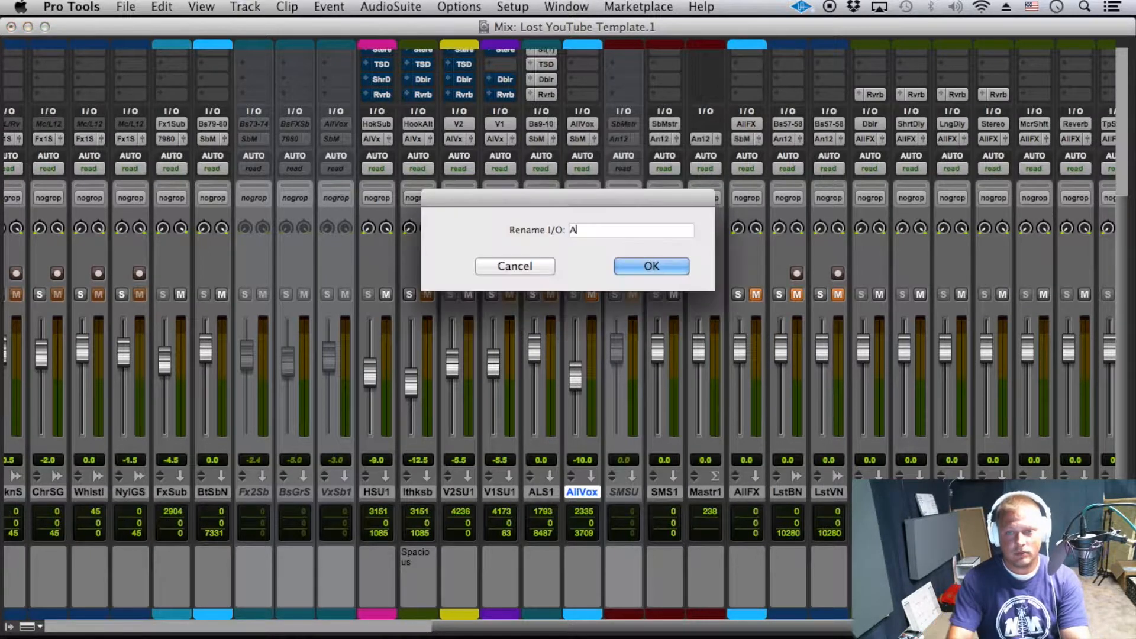
text(llib Sub)
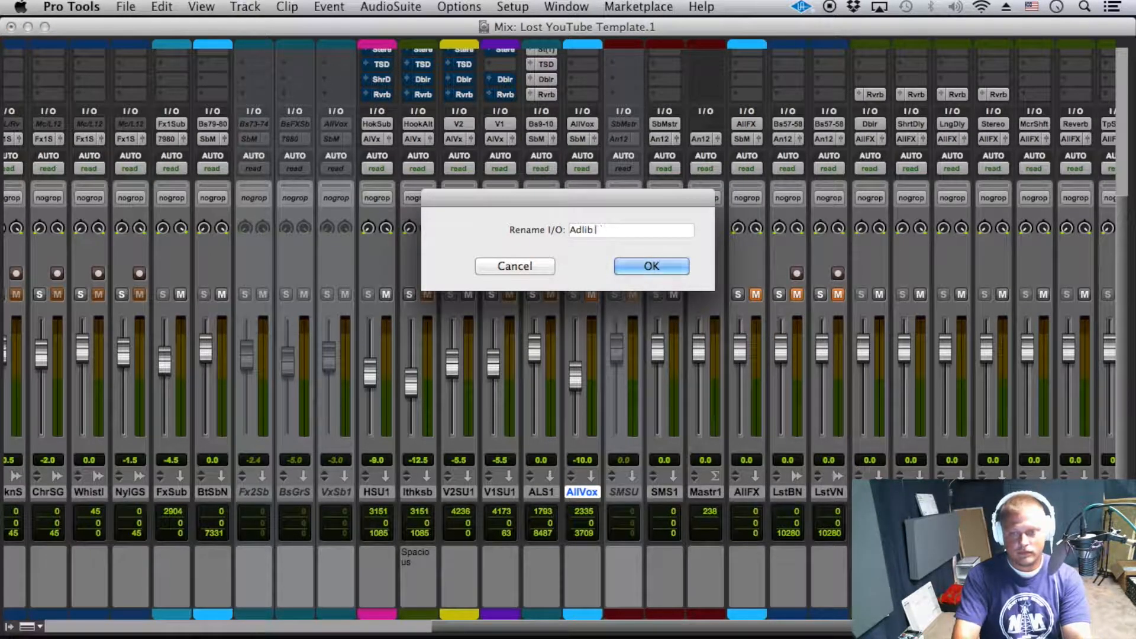
key(Return)
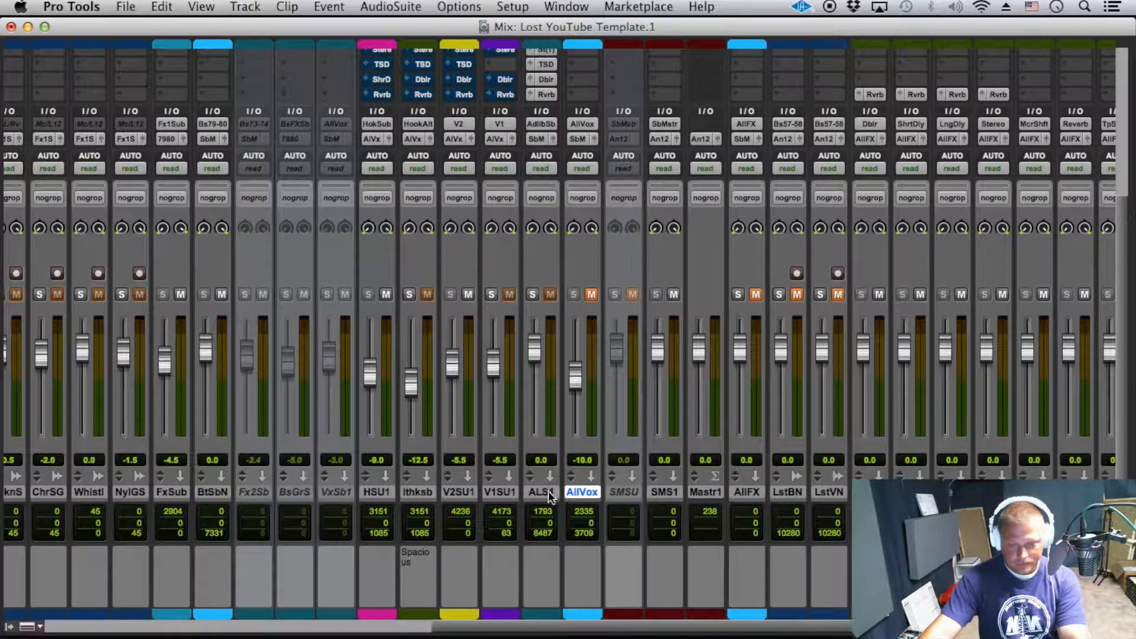
Switch to the Edit window and select the Bass, kick_crust, BckSnrAcm and roots rim tracks, leaving out Bass Sub.
click(392, 494)
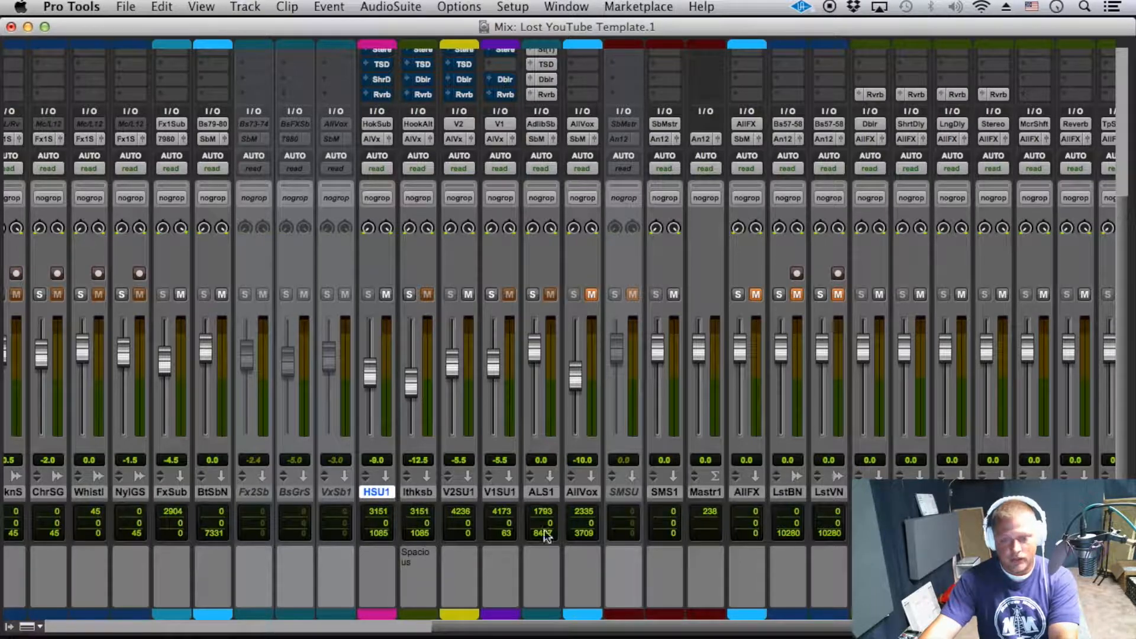
drag(504, 625, 2, 532)
drag(484, 625, 86, 592)
key(super+=)
scroll(212, 324, up, 20)
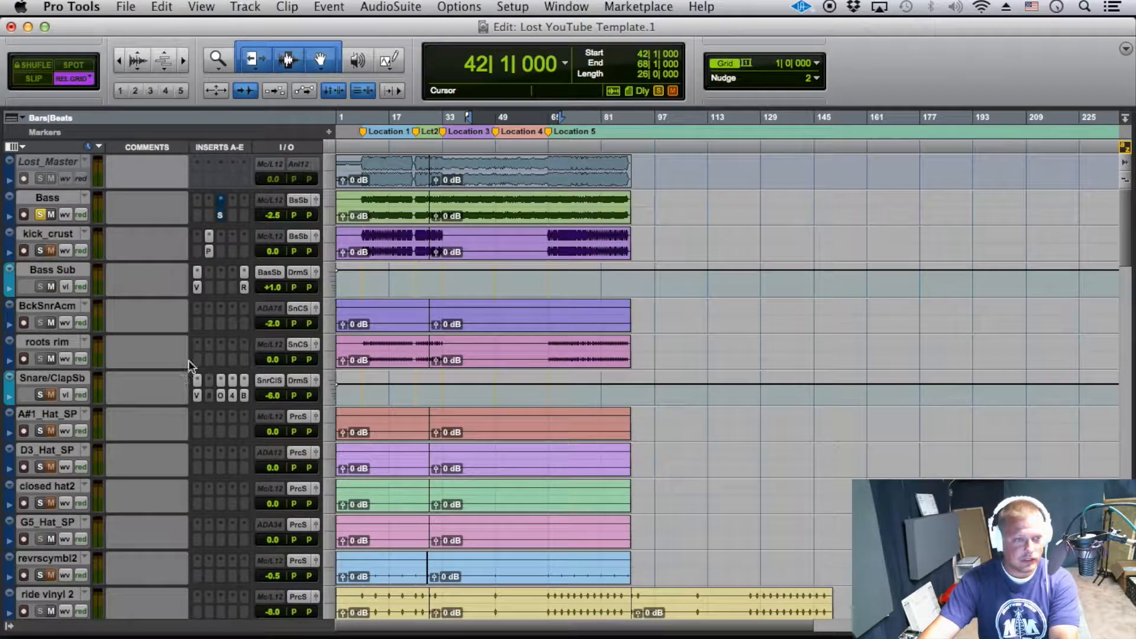
click(57, 199)
shift+click(62, 237)
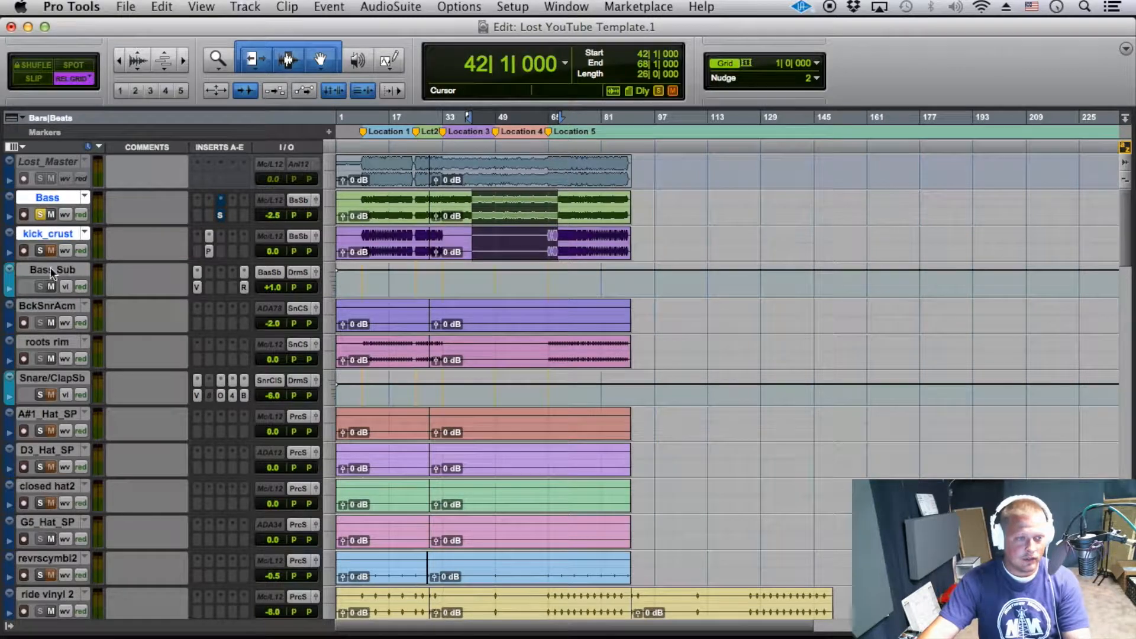
shift+click(61, 306)
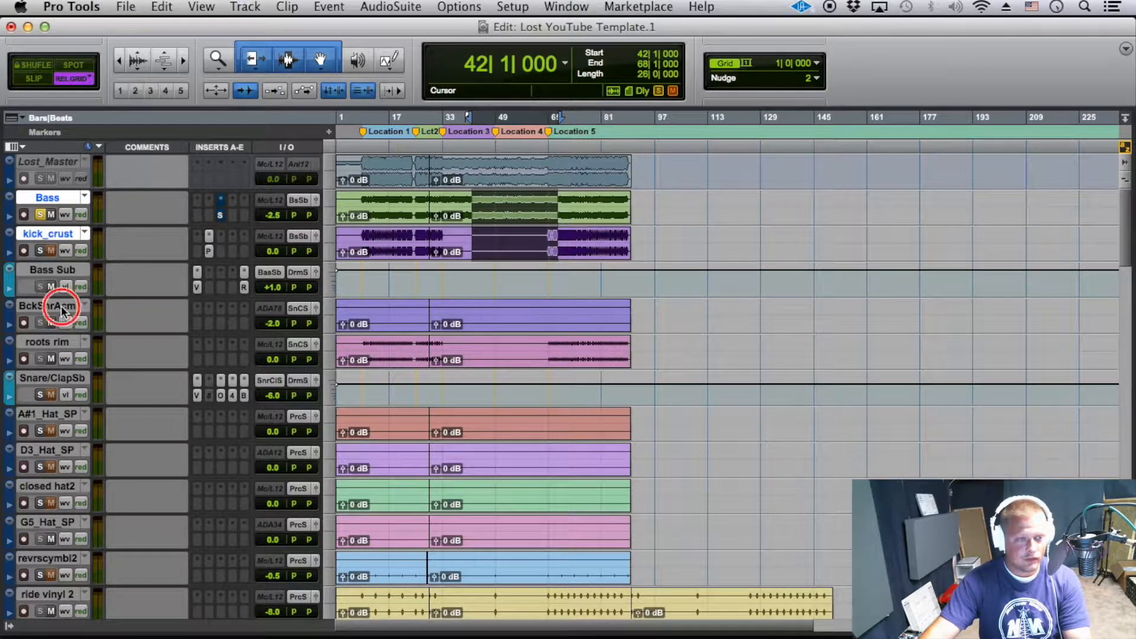
shift+click(51, 342)
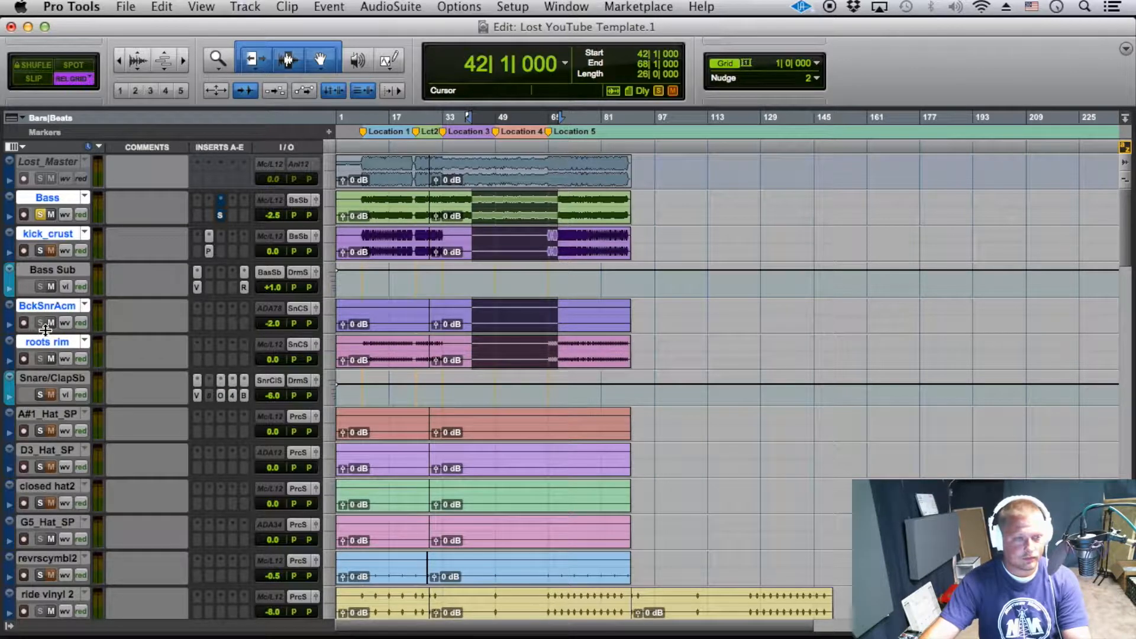
Add the A#1_Hat_SP, D3_Hat_SP, closed hat2, G5_Hat_SP, revrscymbl2 and ride vinyl 2 tracks to the selection.
shift+click(48, 416)
shift+click(47, 451)
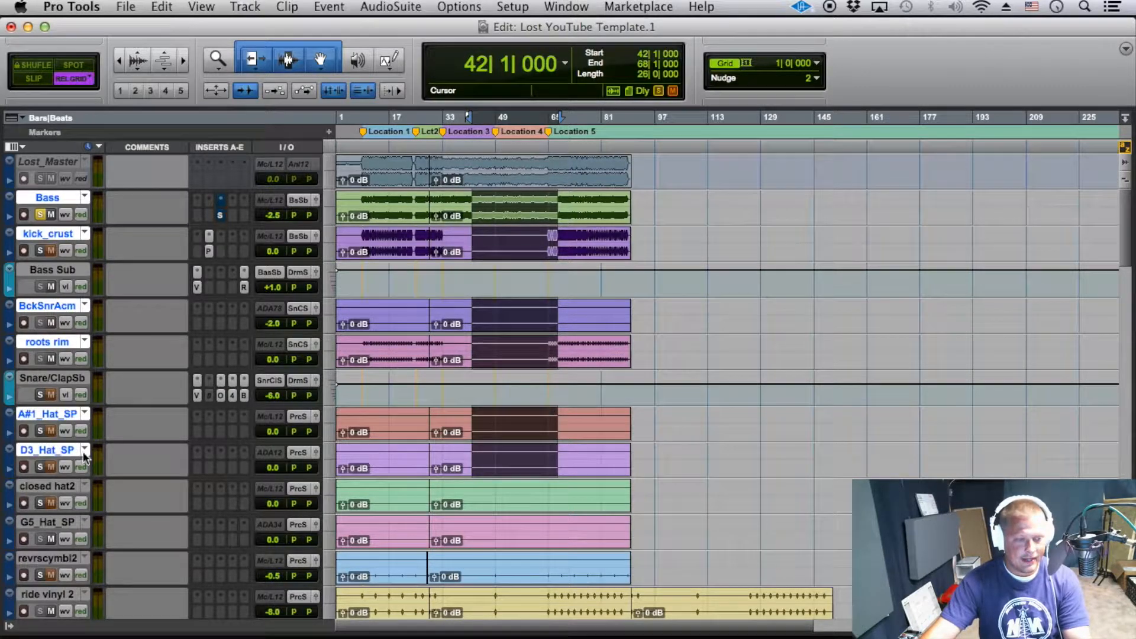
scroll(47, 451, down, 2)
shift+click(60, 414)
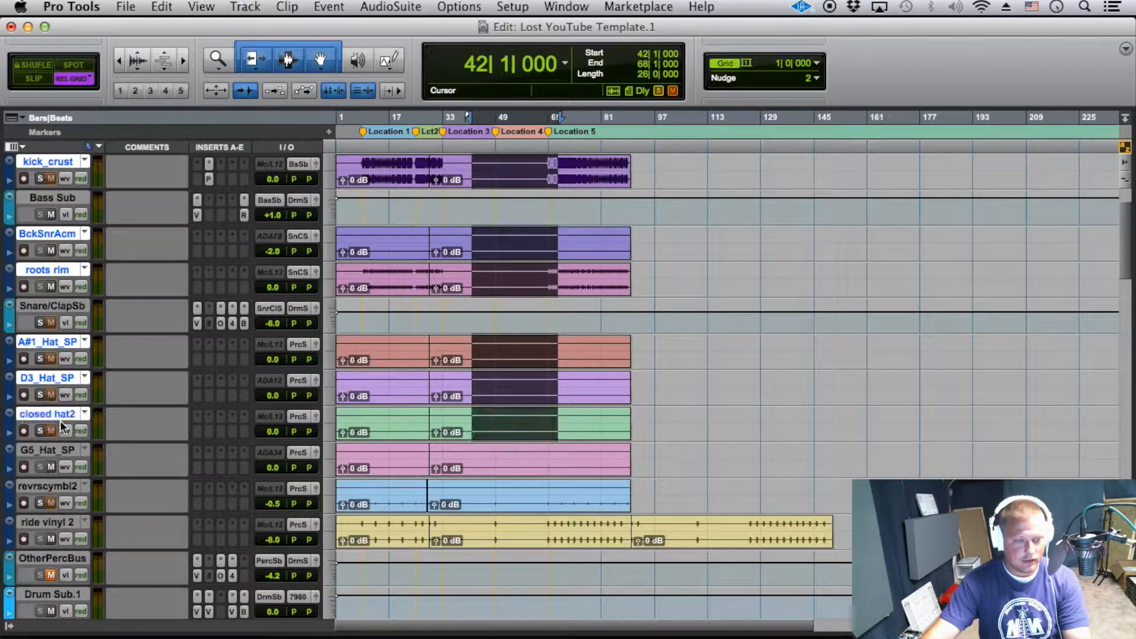
shift+click(70, 453)
shift+click(57, 489)
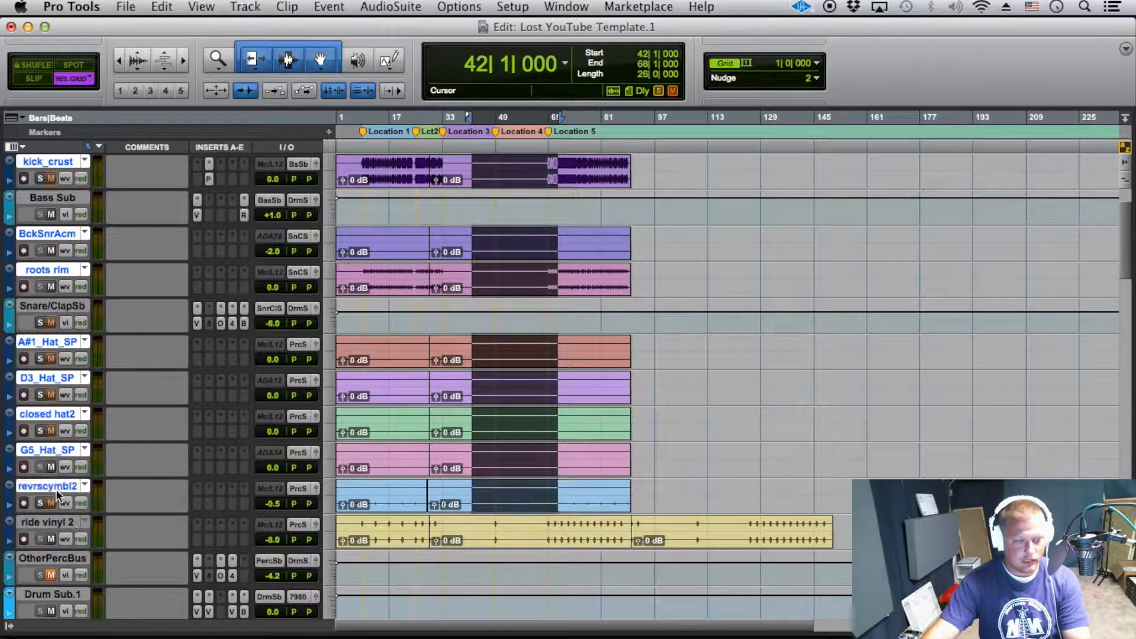
shift+click(57, 523)
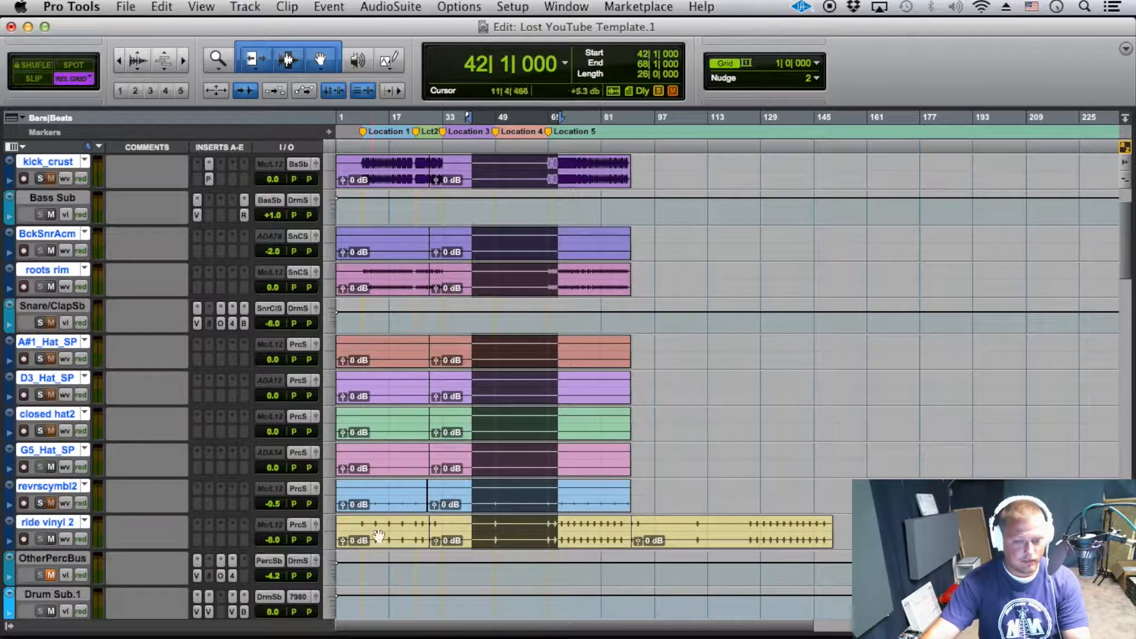
Place the edit cursor at bar 20 on the A#1_Hat_SP track and play the session from there.
click(429, 347)
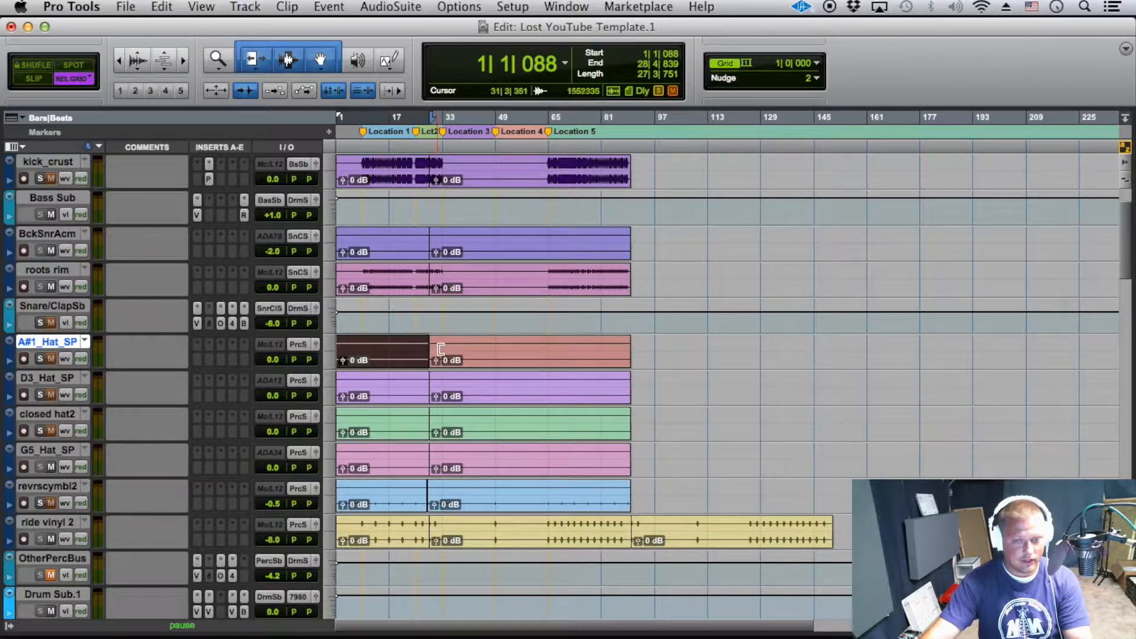
click(435, 348)
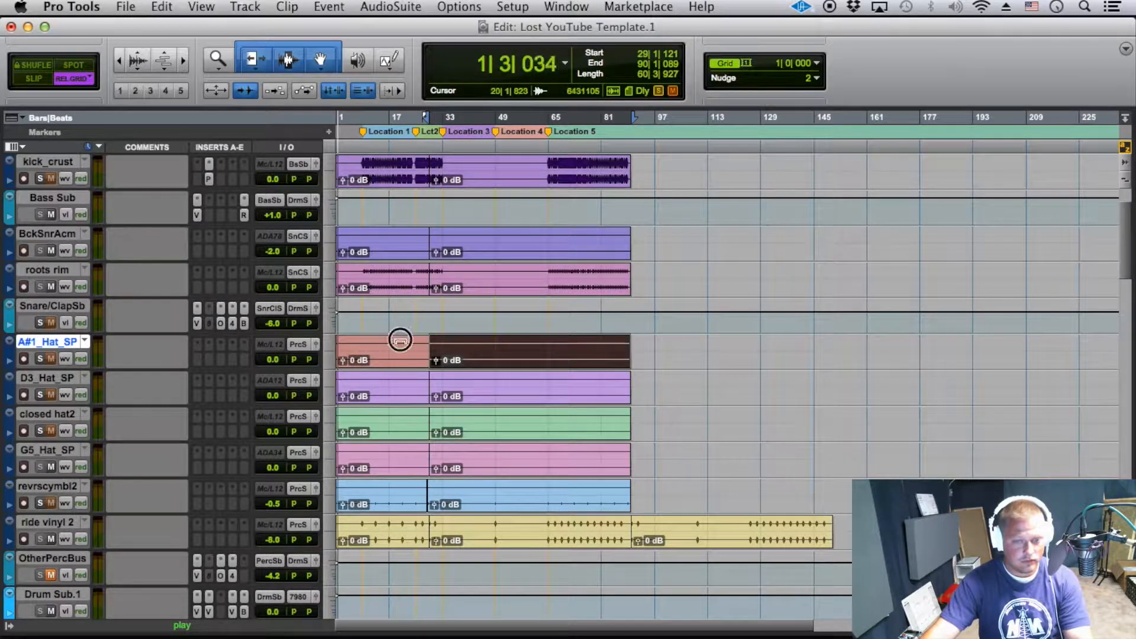
click(402, 355)
key(super+bracketright)
key(super+bracketright)
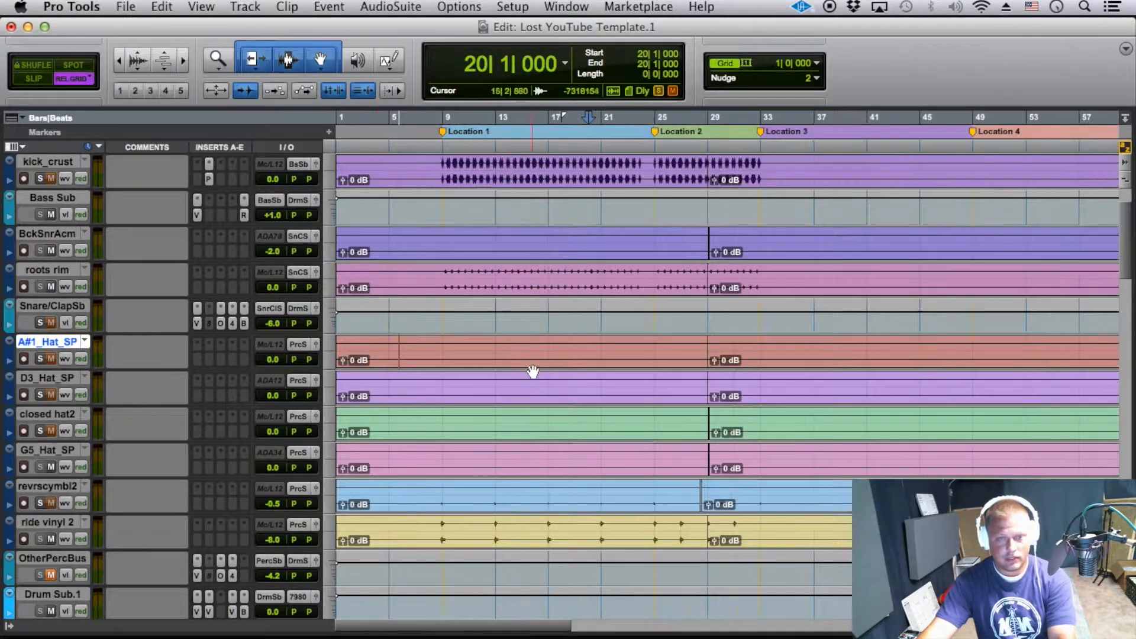
key(space)
Take the Bass track out of solo and mute it together with the Bass Sub and Snare/ClapSb tracks.
scroll(157, 292, up, 2)
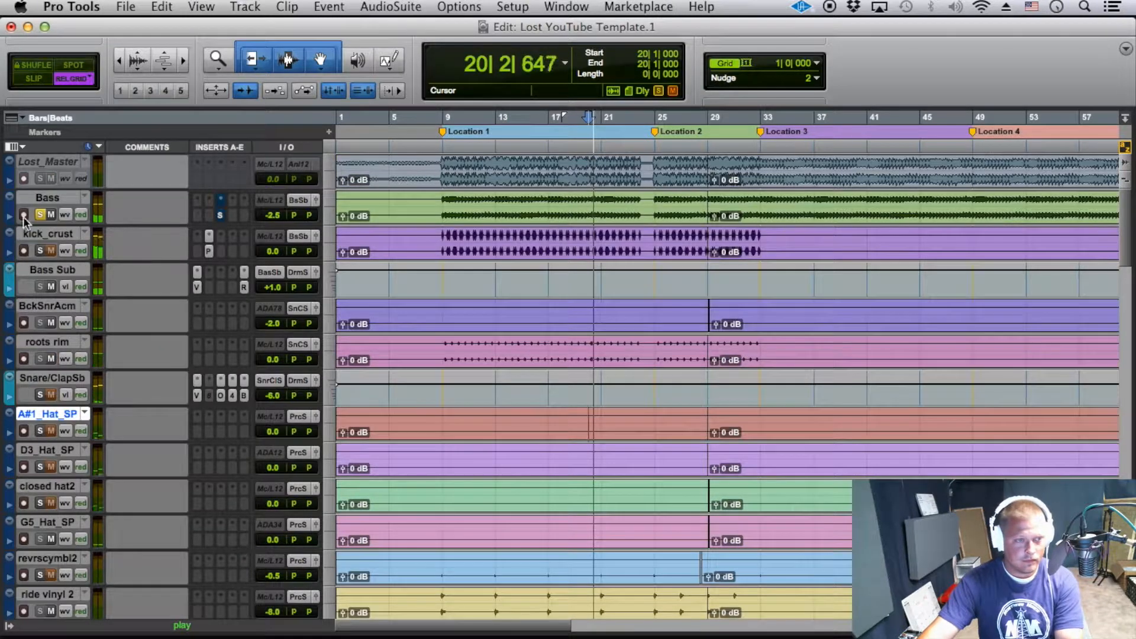
click(51, 287)
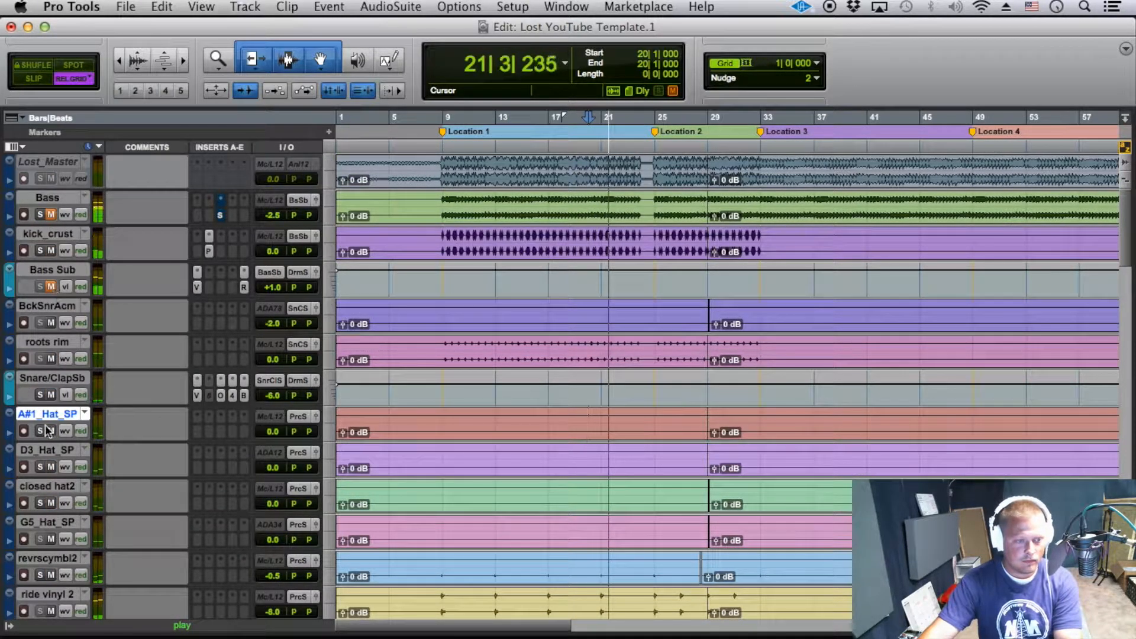
scroll(367, 431, down, 1)
click(51, 395)
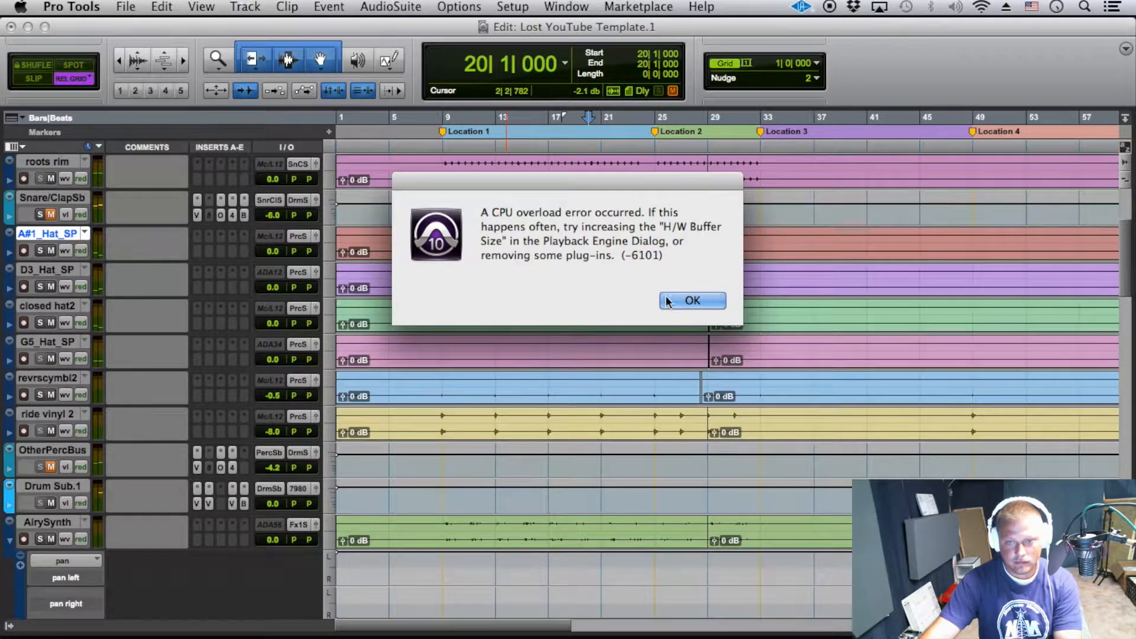
Resume playback from bar 20 and unmute the OtherPercBus track.
click(692, 300)
key(space)
scroll(579, 324, up, 4)
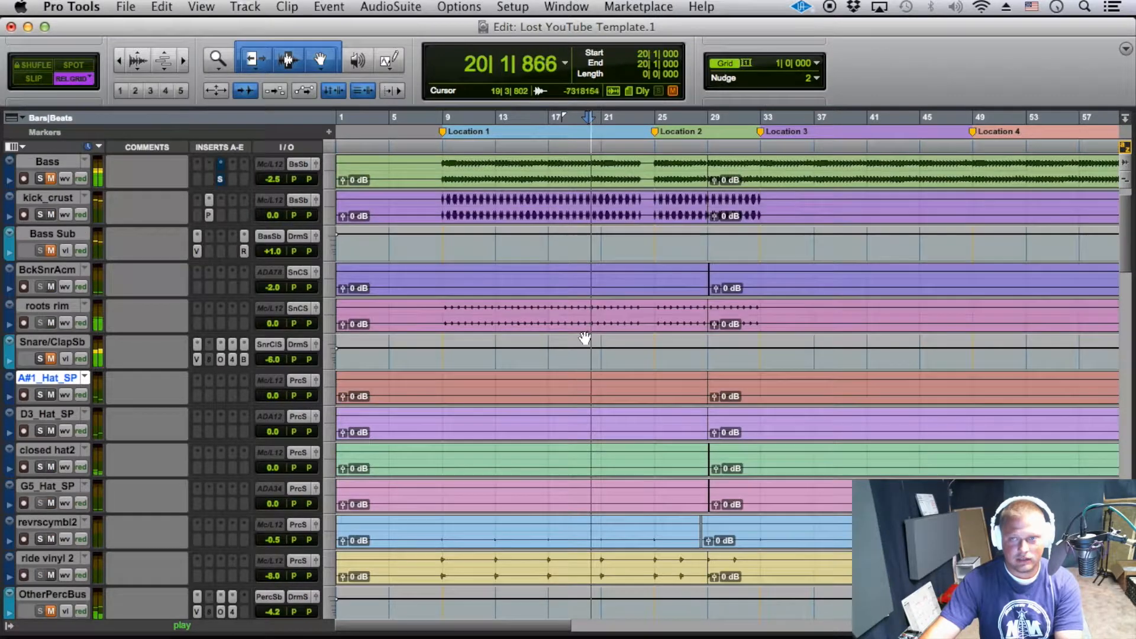
scroll(579, 408, down, 2)
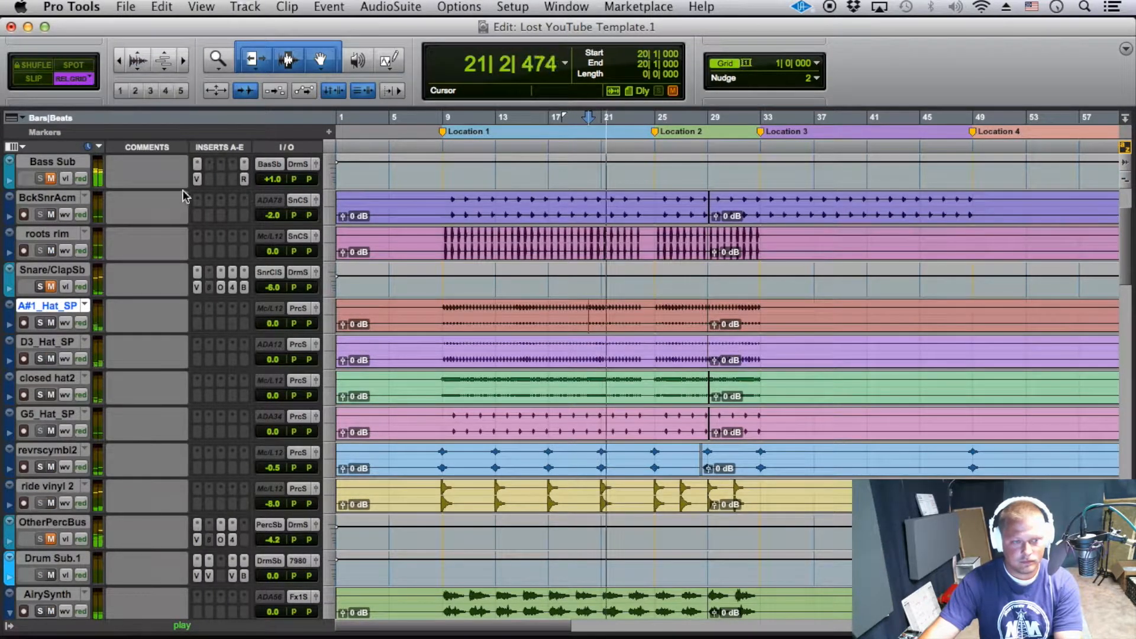
click(51, 539)
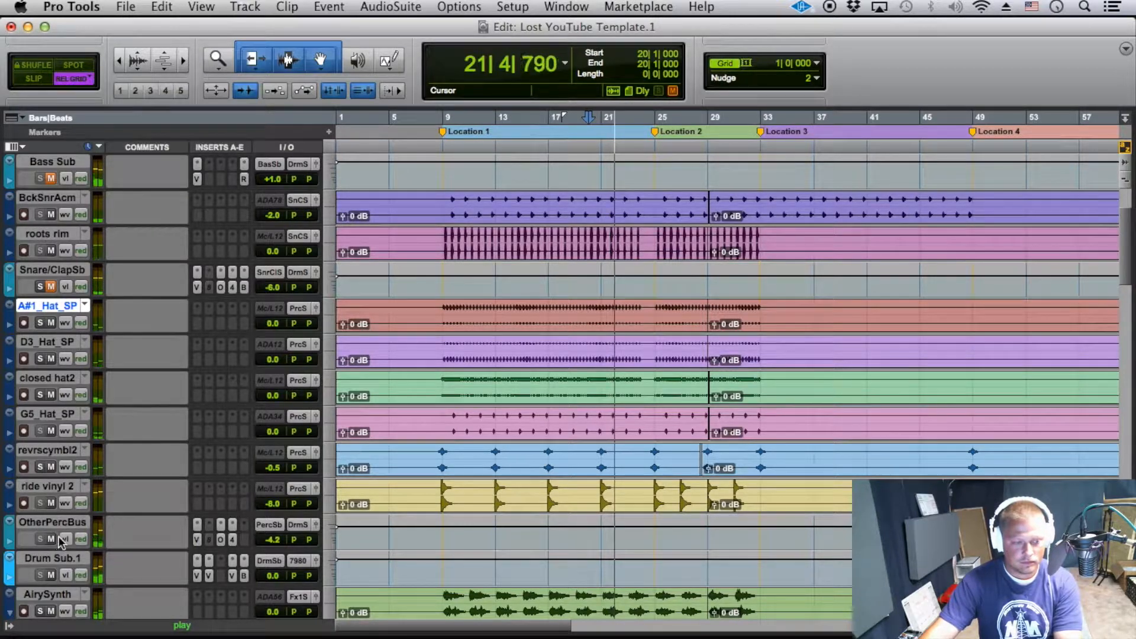
Look over the synth and drum tracks during playback, and restart playback from bar 17.
scroll(462, 450, down, 8)
scroll(248, 468, down, 6)
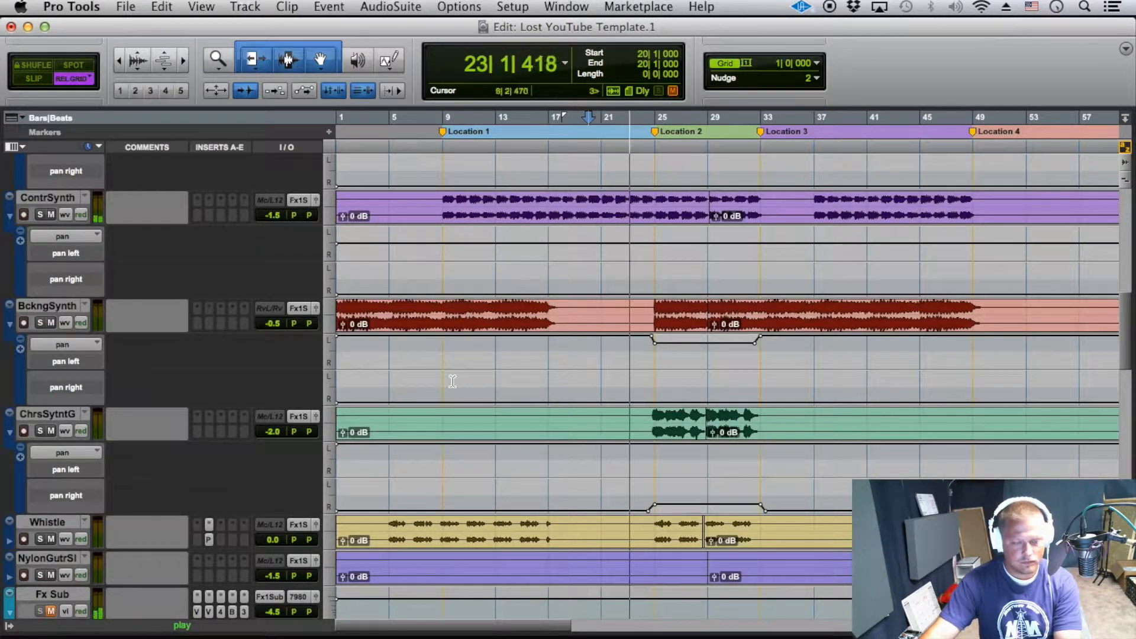
scroll(947, 326, up, 14)
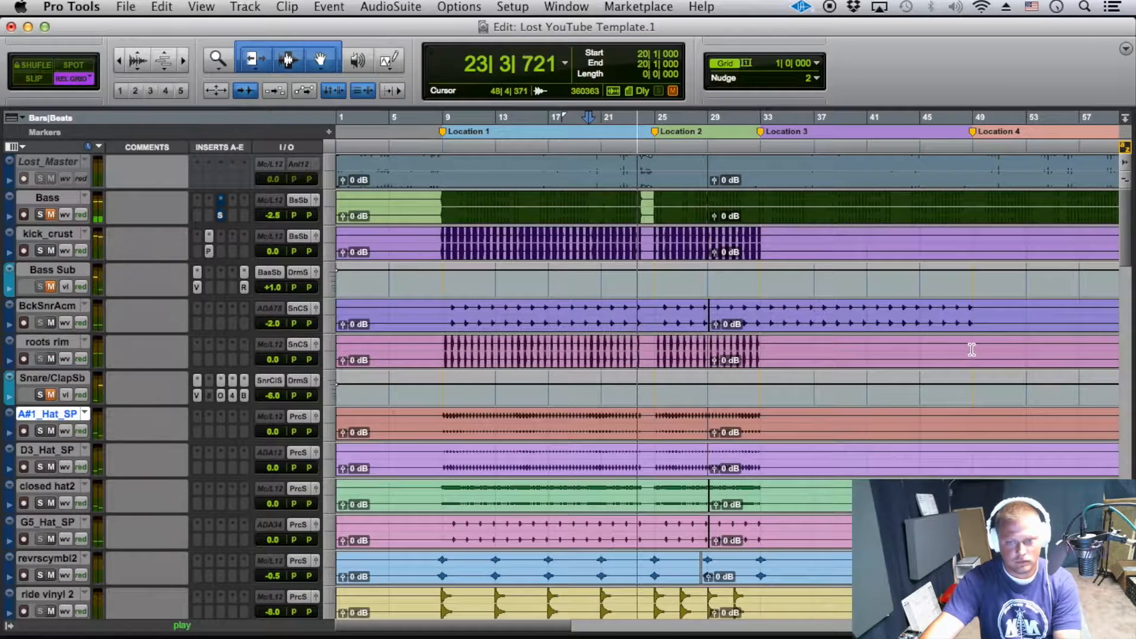
scroll(858, 414, down, 2)
key(space)
click(557, 126)
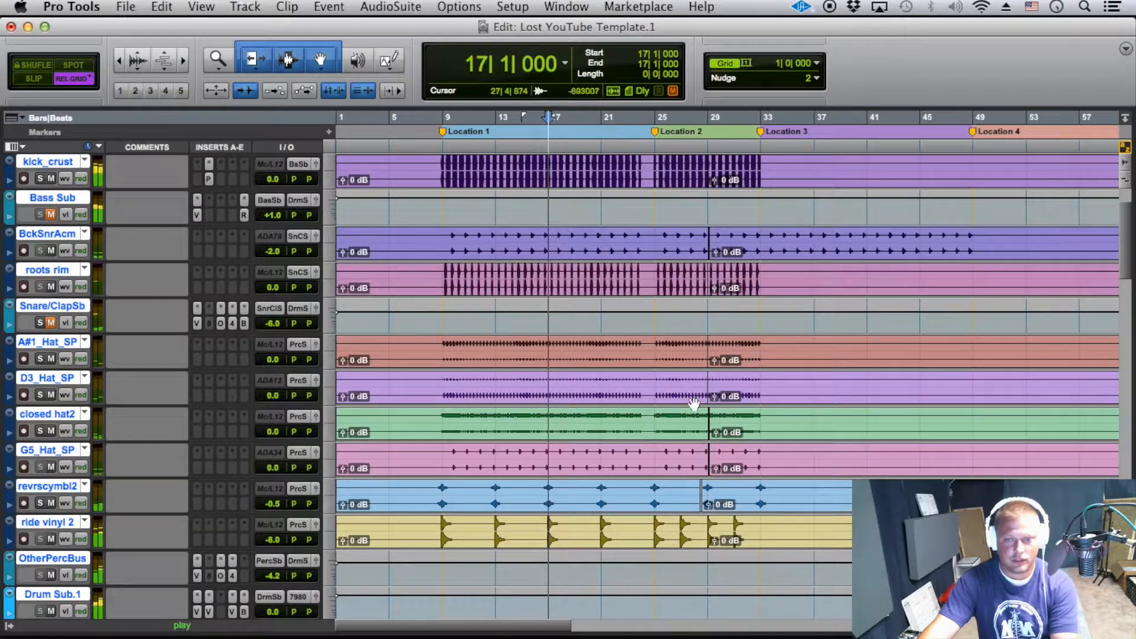
Zoom in on the timeline and play the percussion tracks from about bar 16, and stop playback.
key(space)
key(super+bracketright)
key(super+bracketright)
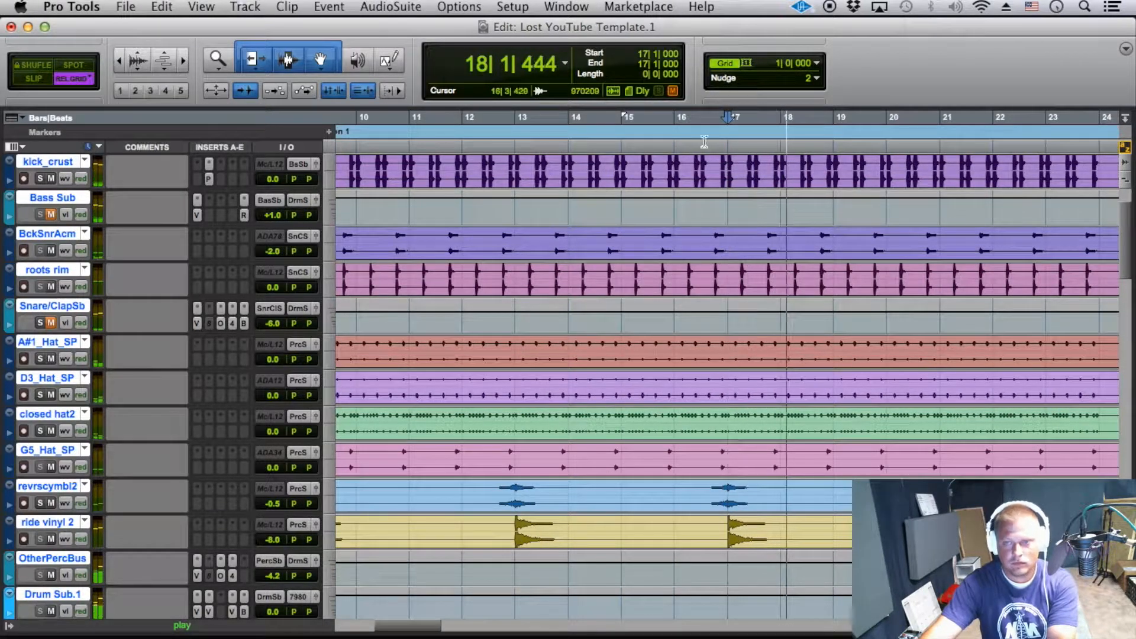
click(702, 118)
key(space)
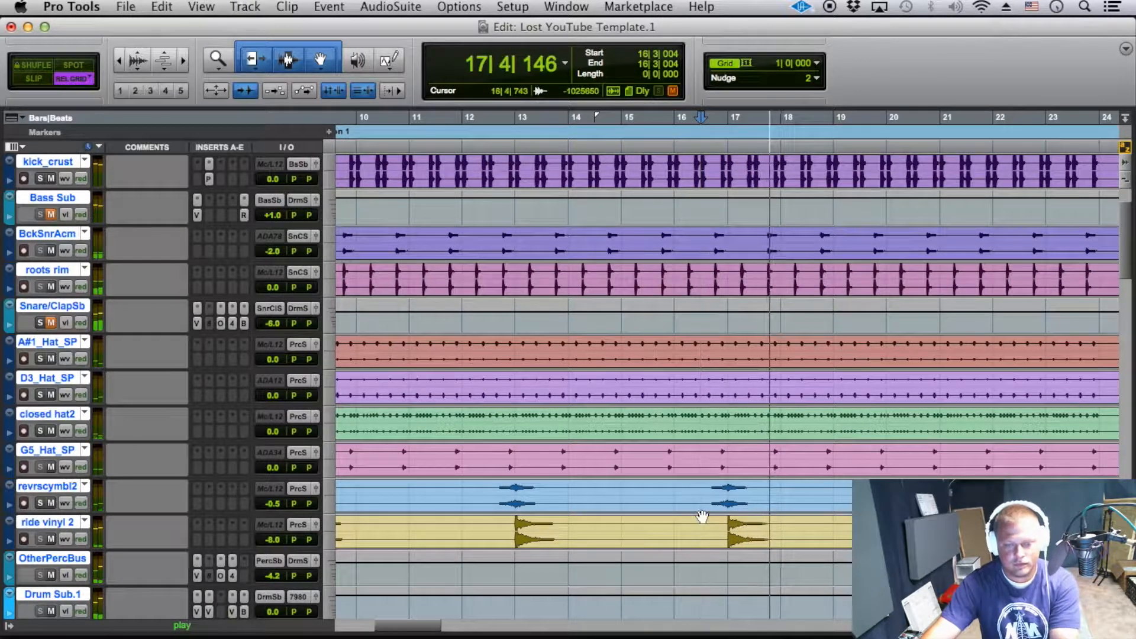
key(space)
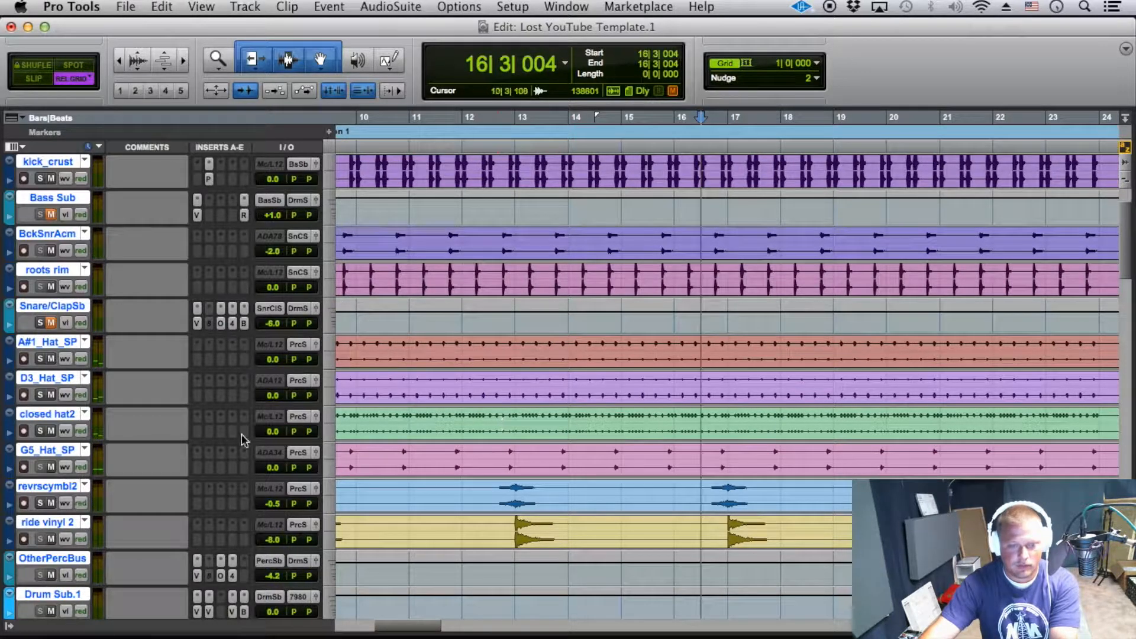
Enlarge the closed hat2 track and inspect its waveform up close around bar 11 and across the song.
drag(69, 441, 76, 601)
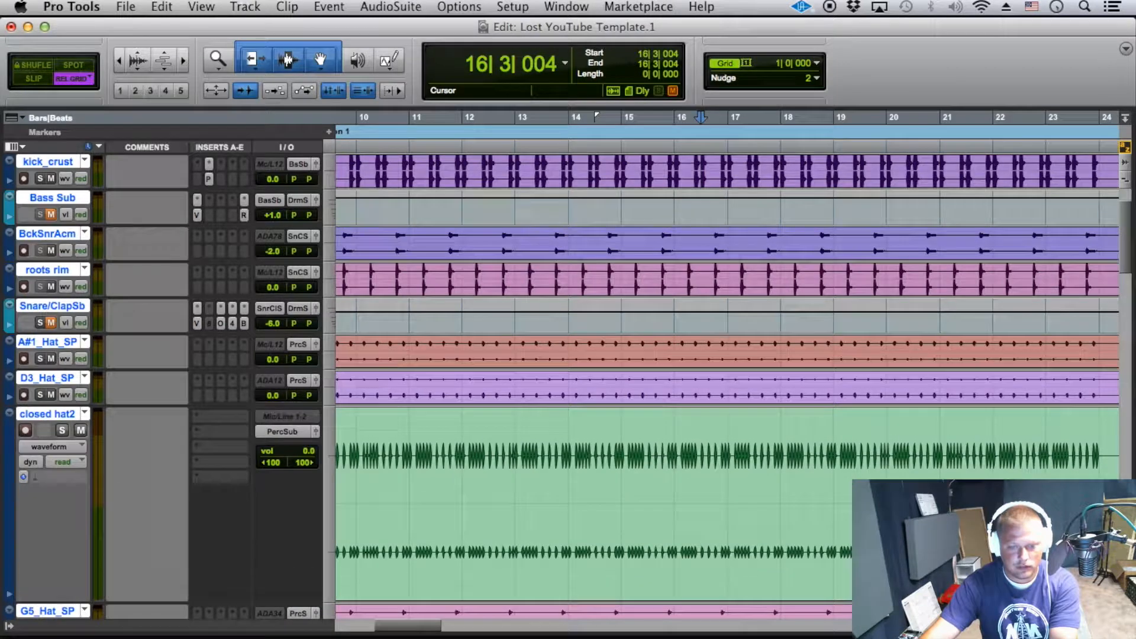
key(t)
key(t)
key(t)
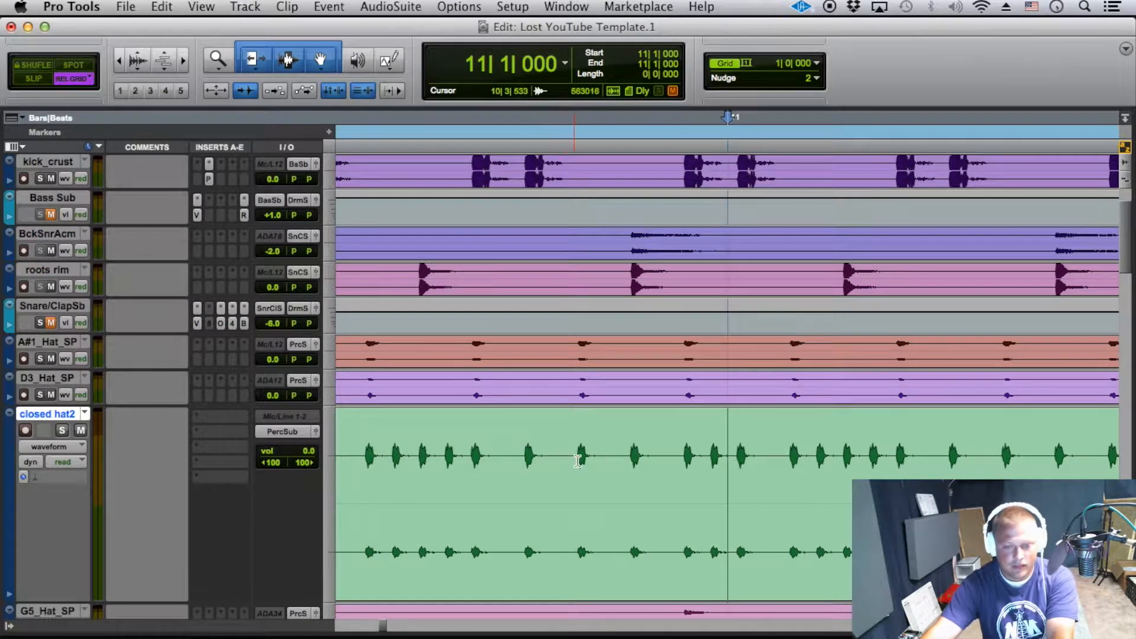
key(r)
key(r)
key(r)
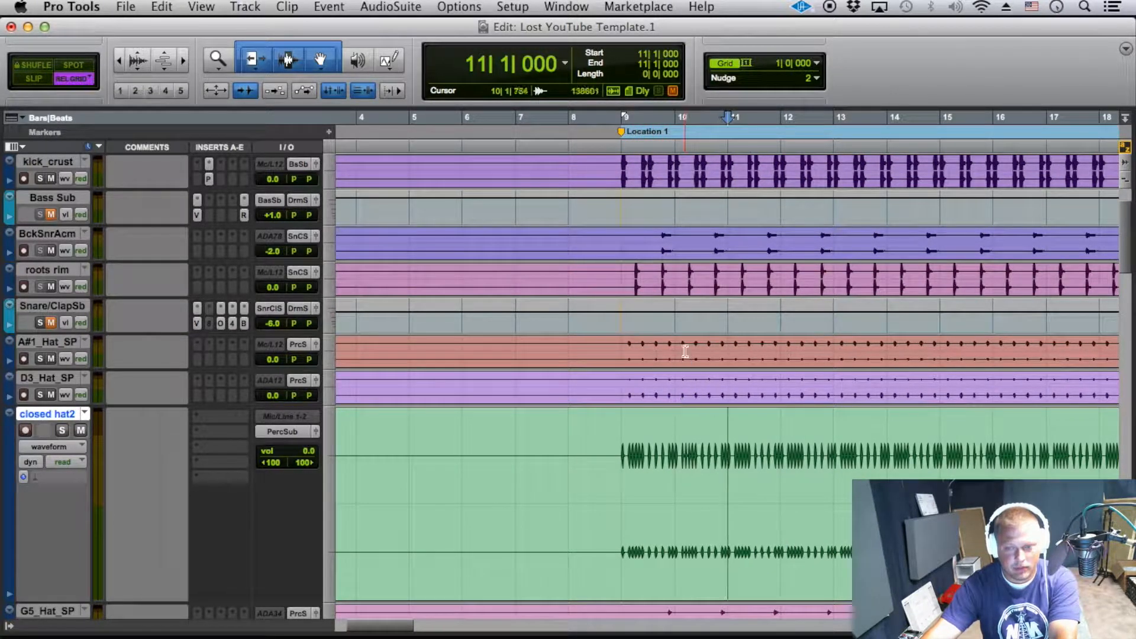
key(r)
key(r)
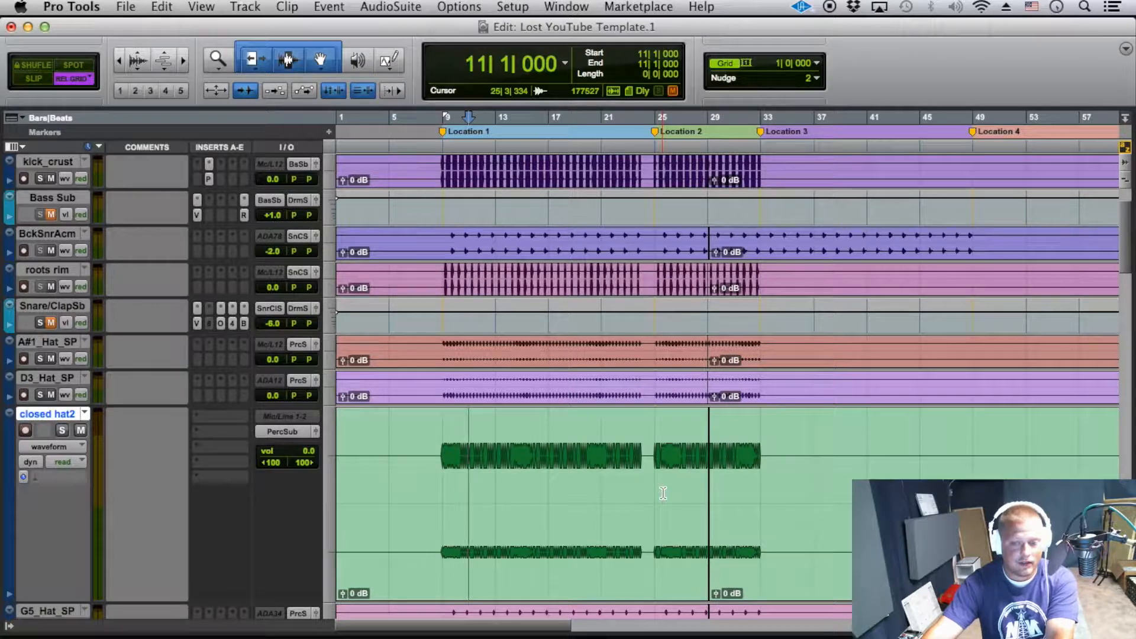
Select bars 8 to 10 on the revrscymbl2 and ride vinyl 2 tracks, and switch briefly to the Mix window and back.
scroll(658, 497, down, 1)
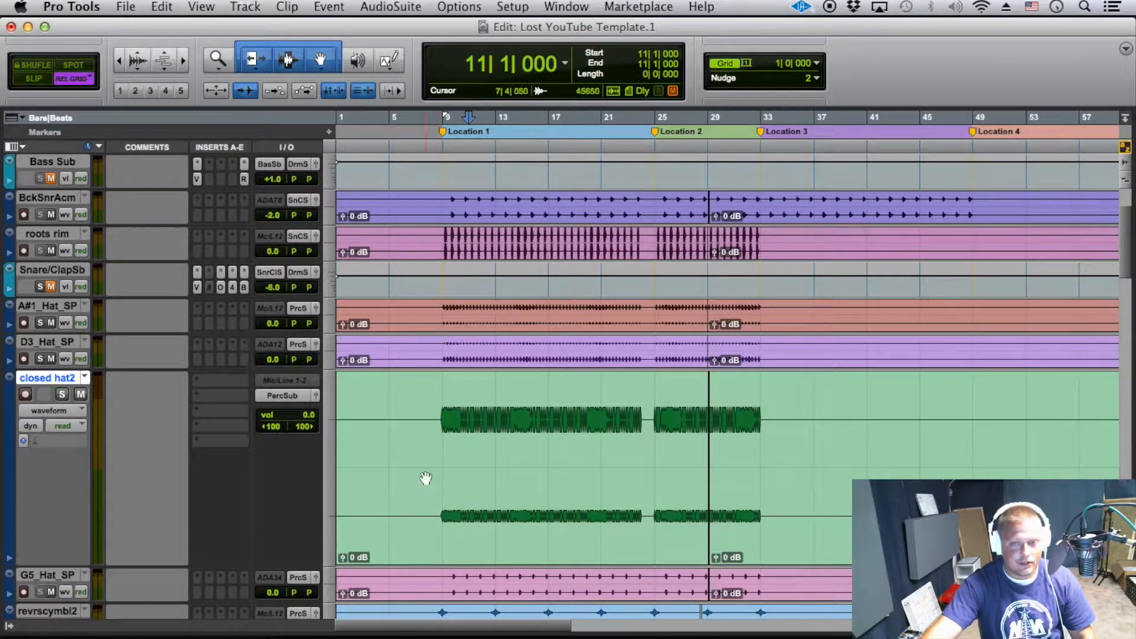
scroll(498, 418, down, 4)
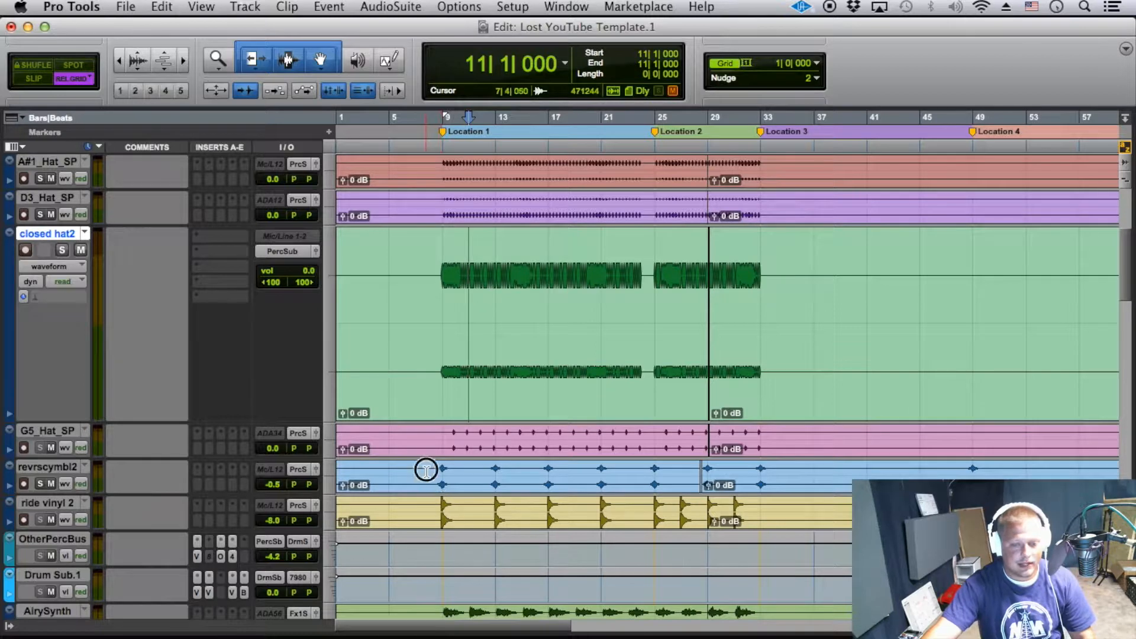
drag(427, 470, 455, 515)
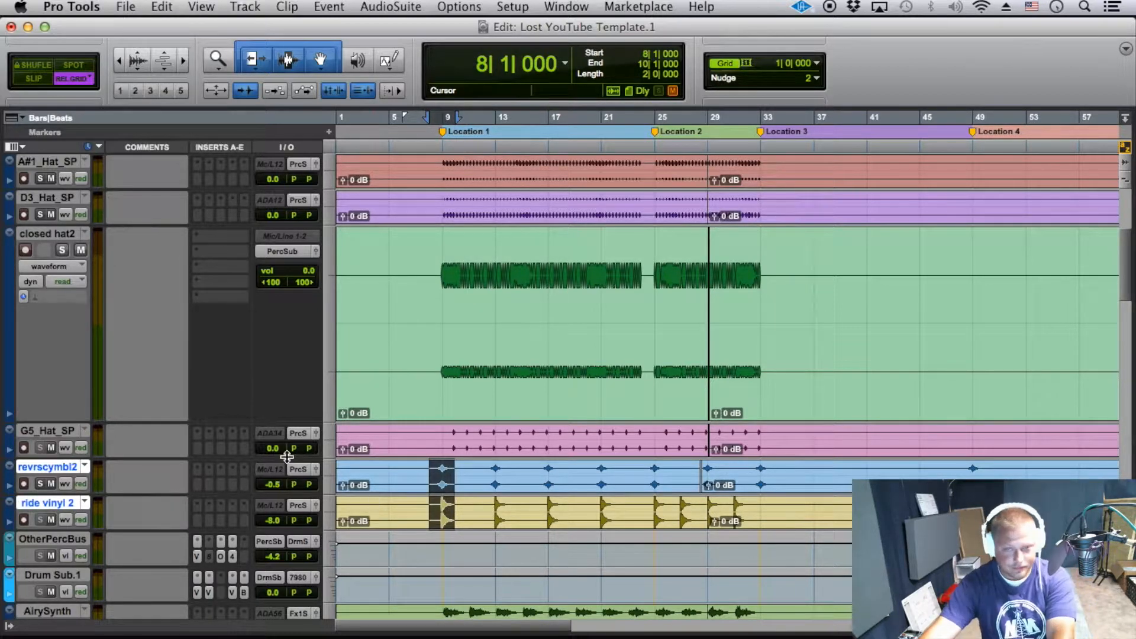
key(super+equal)
key(super+equal)
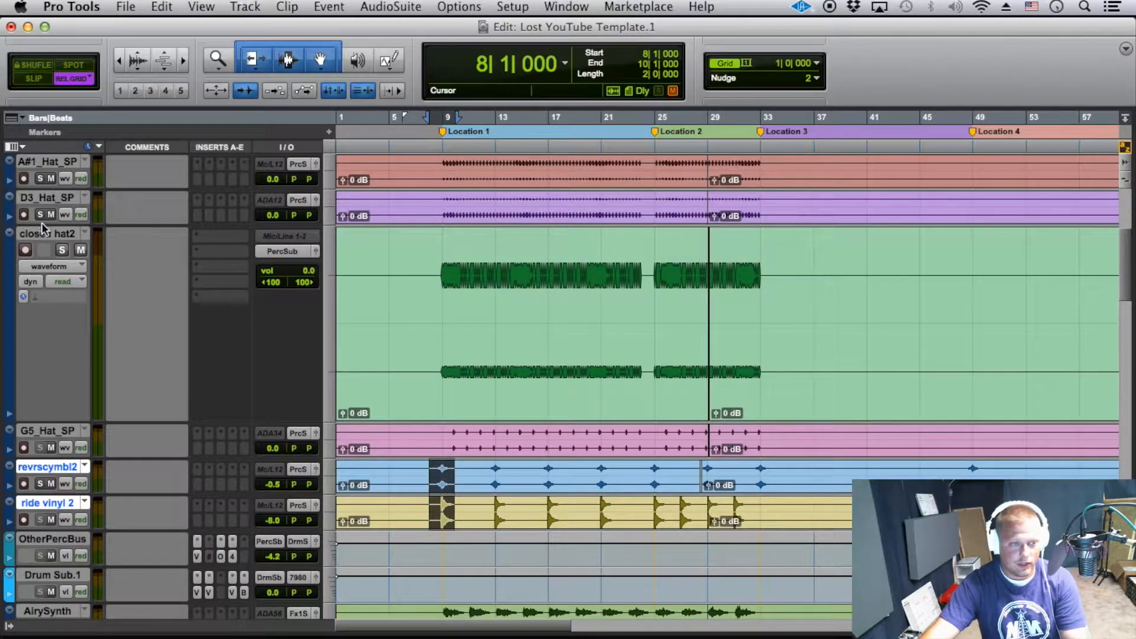
Hide the bass, kick, snare, rim, hat, reverse cymbal and ride tracks, leaving the drum submix tracks shown.
scroll(87, 303, up, 7)
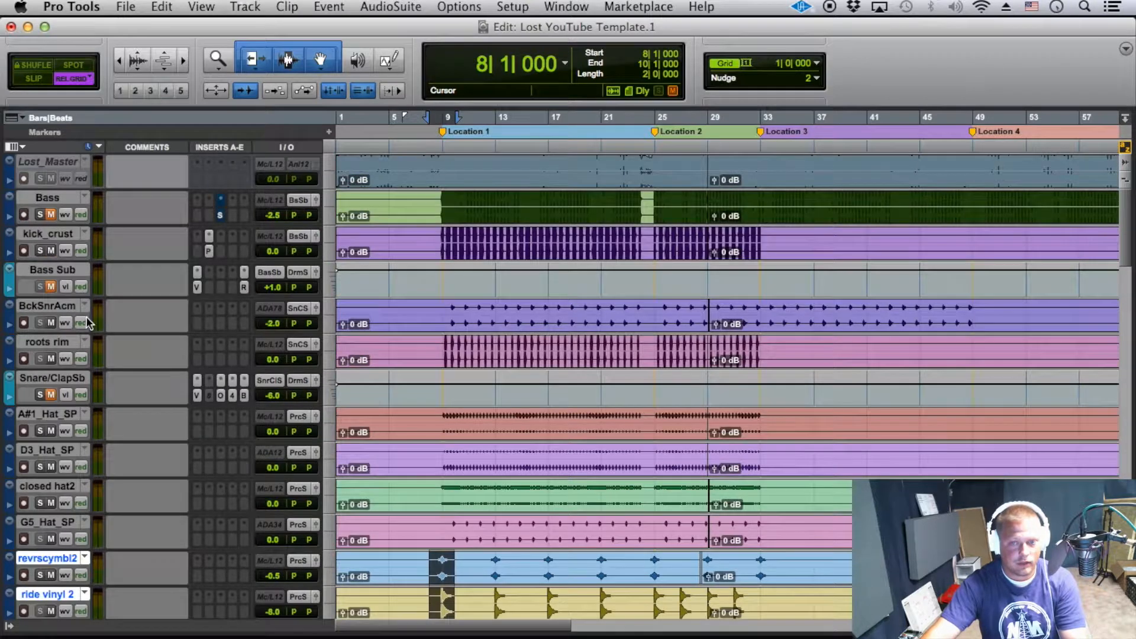
click(48, 198)
shift+click(56, 234)
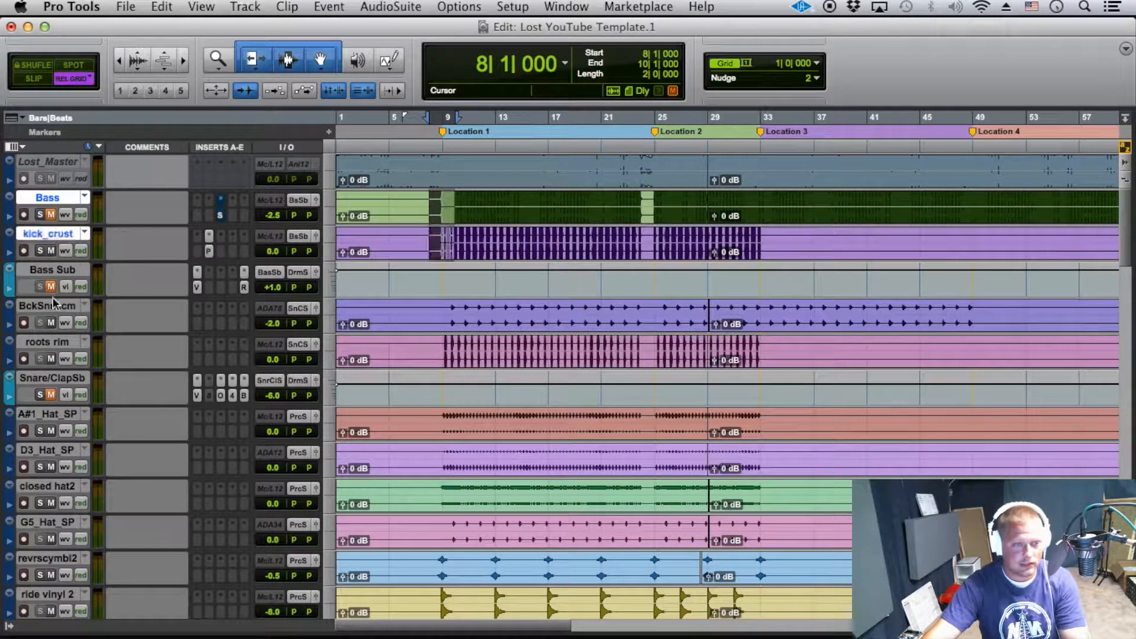
shift+click(51, 305)
super+click(45, 342)
super+click(47, 412)
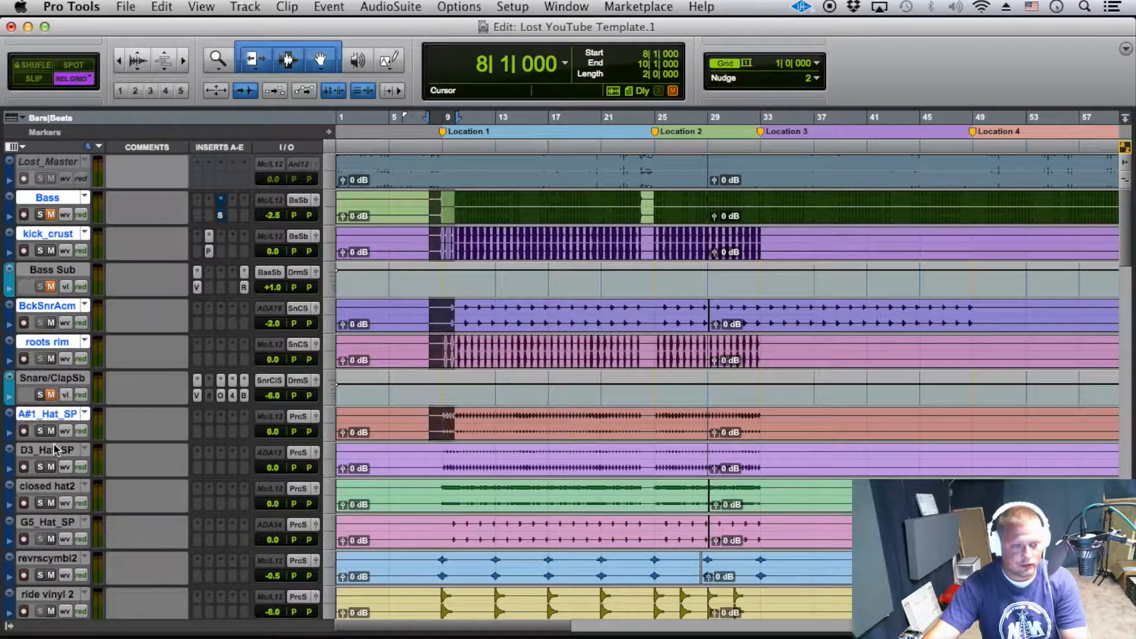
super+click(52, 449)
super+click(51, 486)
super+click(51, 523)
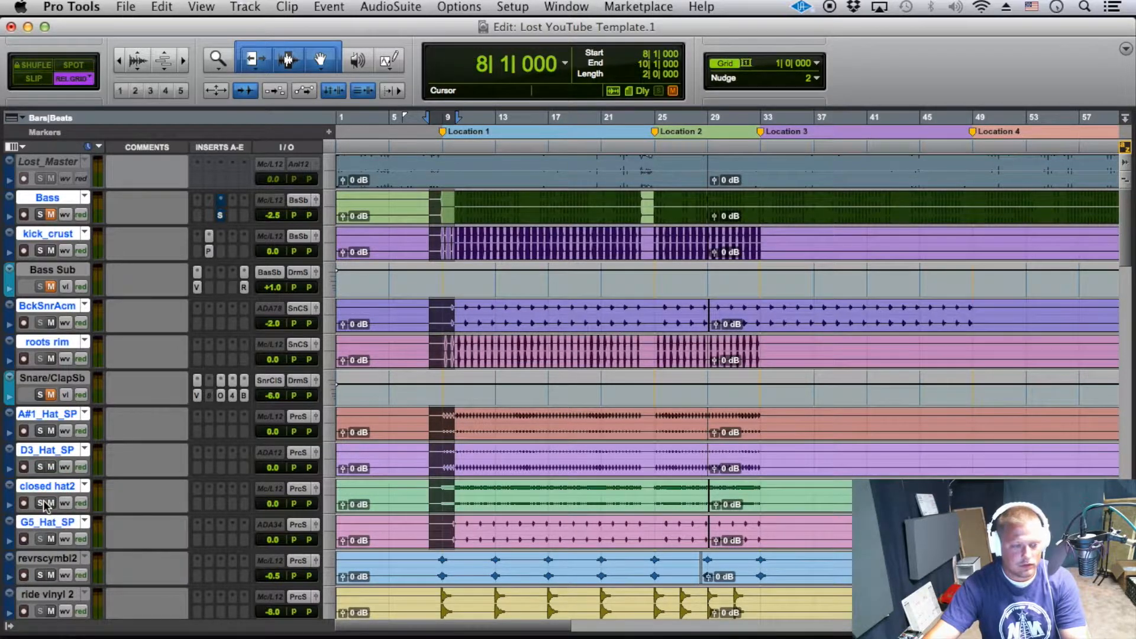
scroll(45, 503, down, 5)
super+click(50, 378)
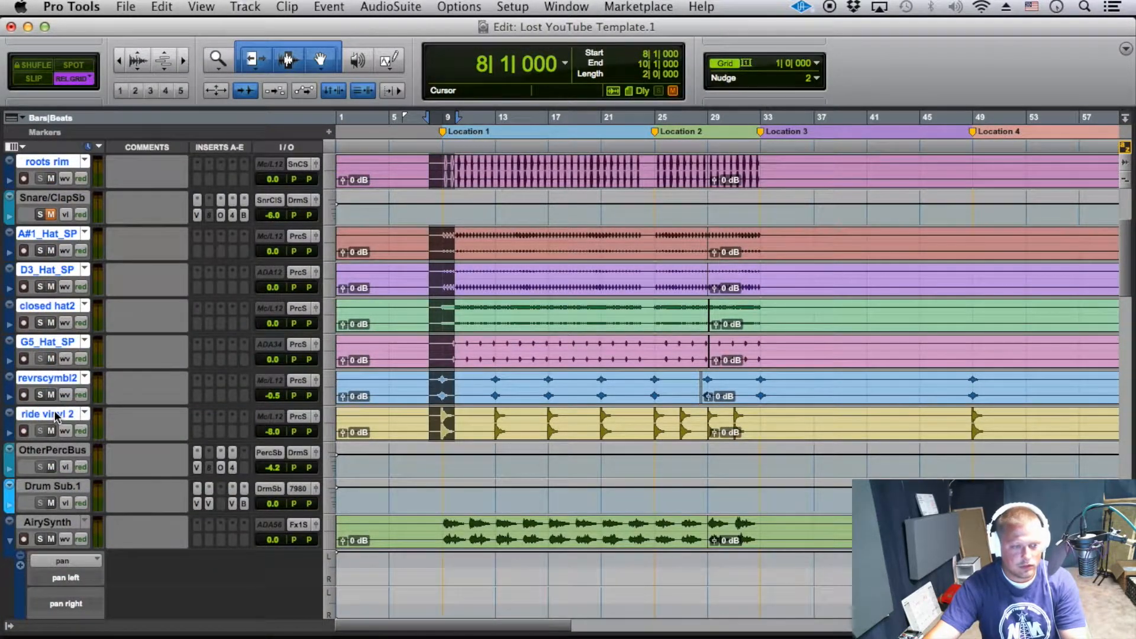
right_click(54, 411)
click(93, 421)
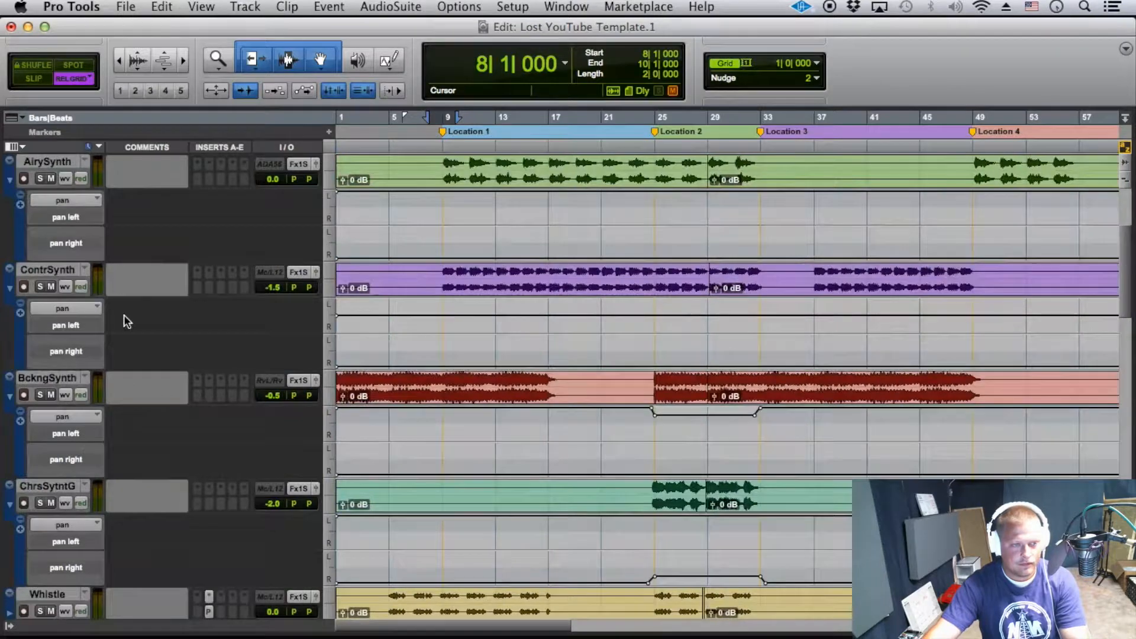
Select the Bass Sub, Snare/ClapSb and OtherPercBus tracks together.
scroll(105, 363, up, 5)
scroll(109, 395, down, 1)
scroll(109, 395, up, 1)
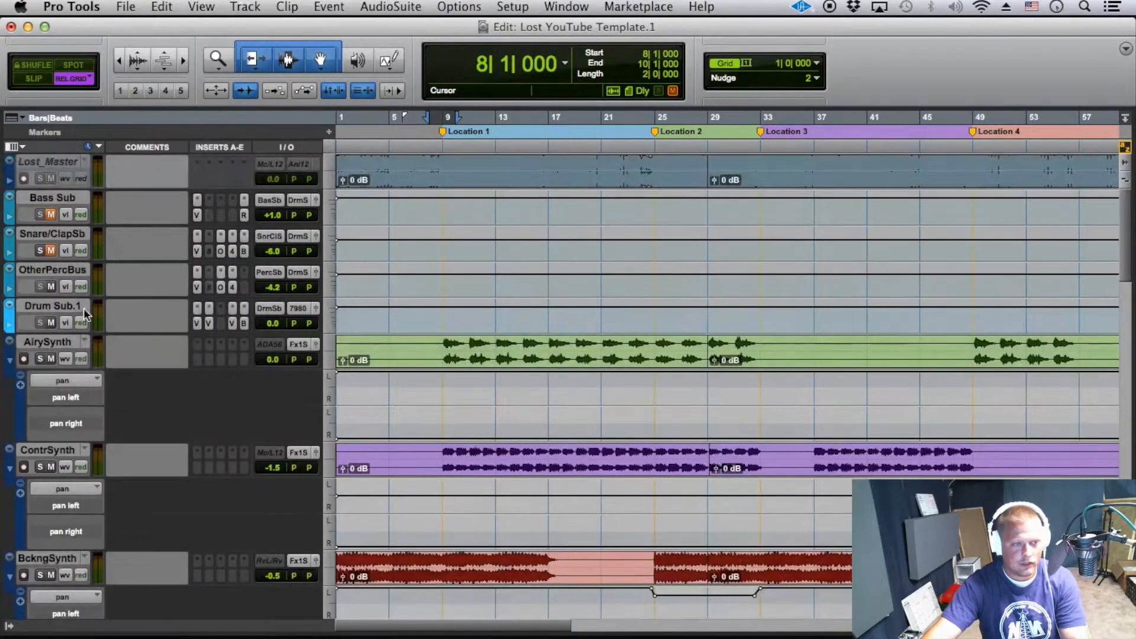
click(68, 198)
shift+click(63, 235)
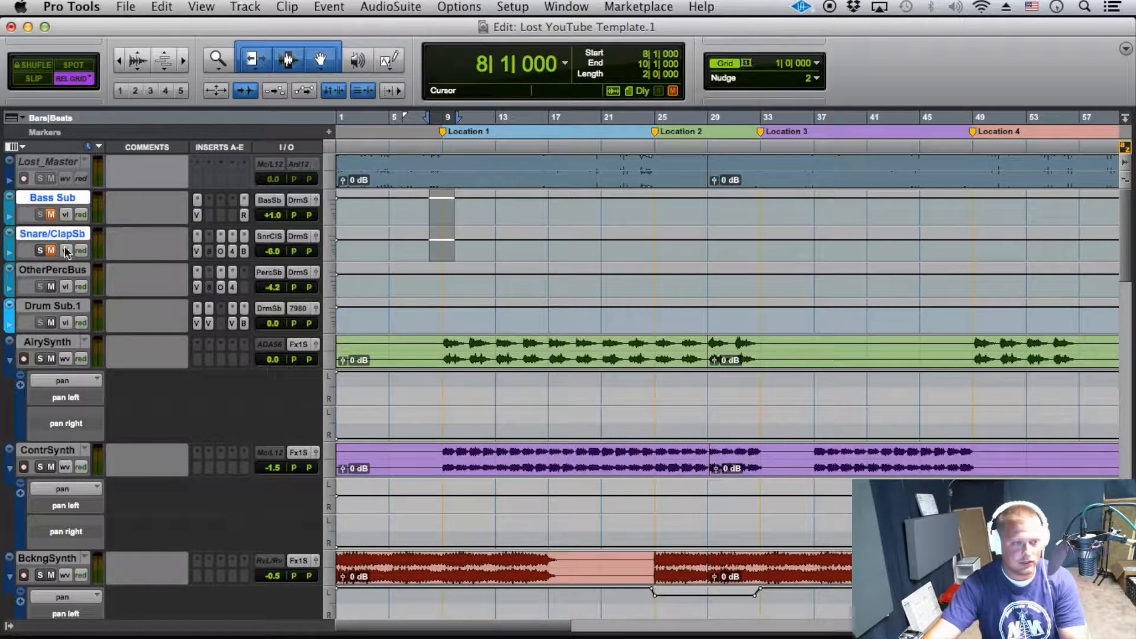
shift+click(63, 271)
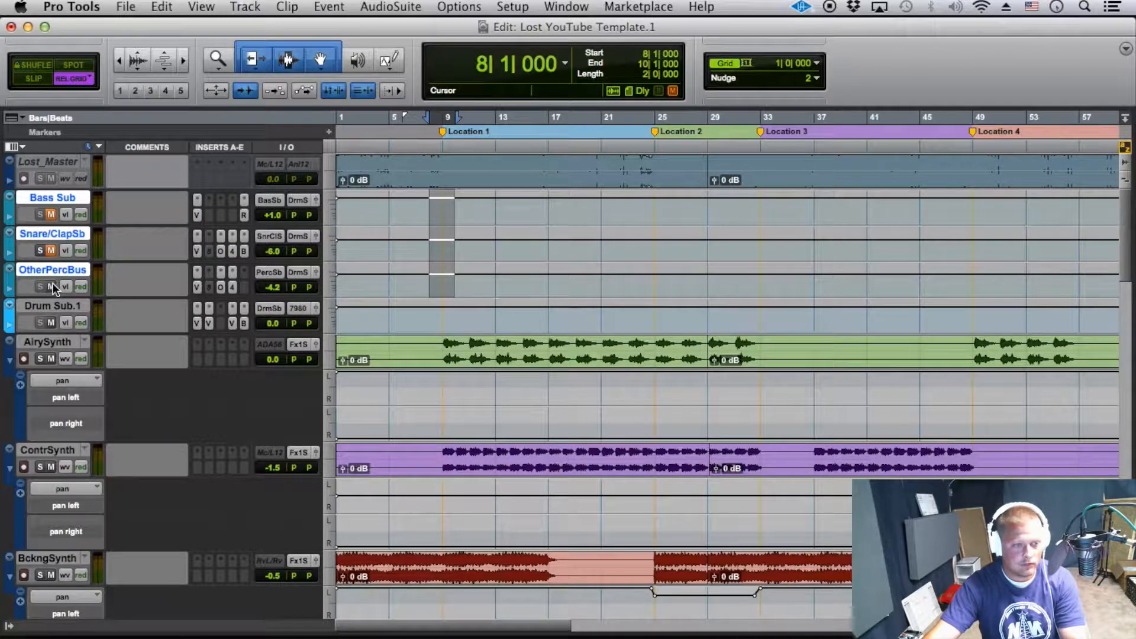
Toggle the mute on Drum Sub.1 and unmute the Bass Sub and Snare/ClapSb tracks.
click(52, 321)
click(51, 287)
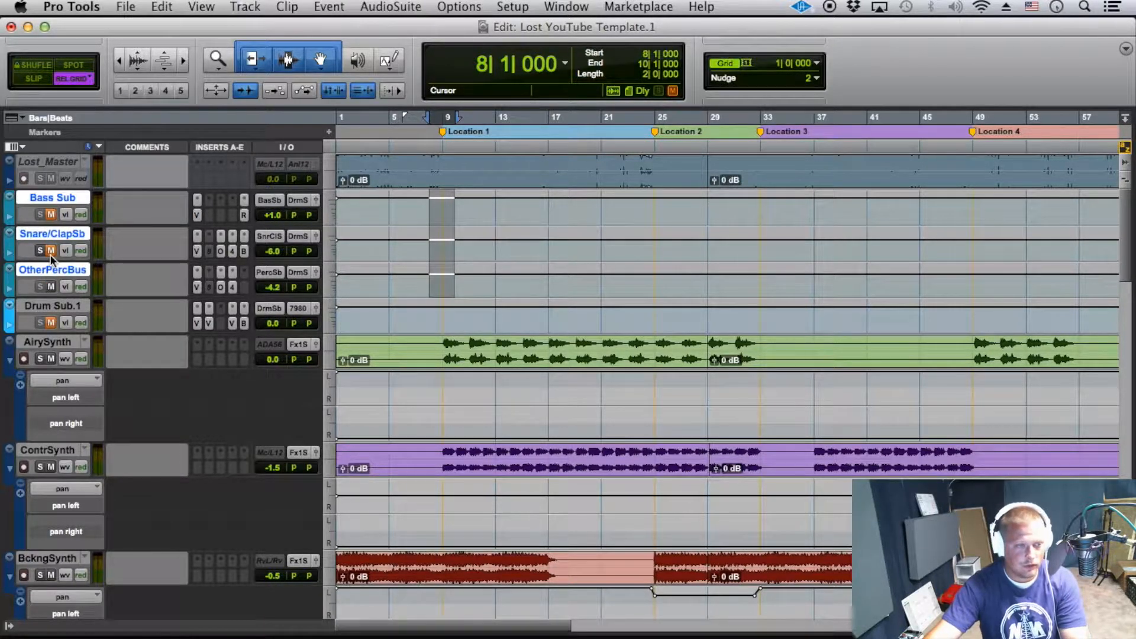
click(51, 322)
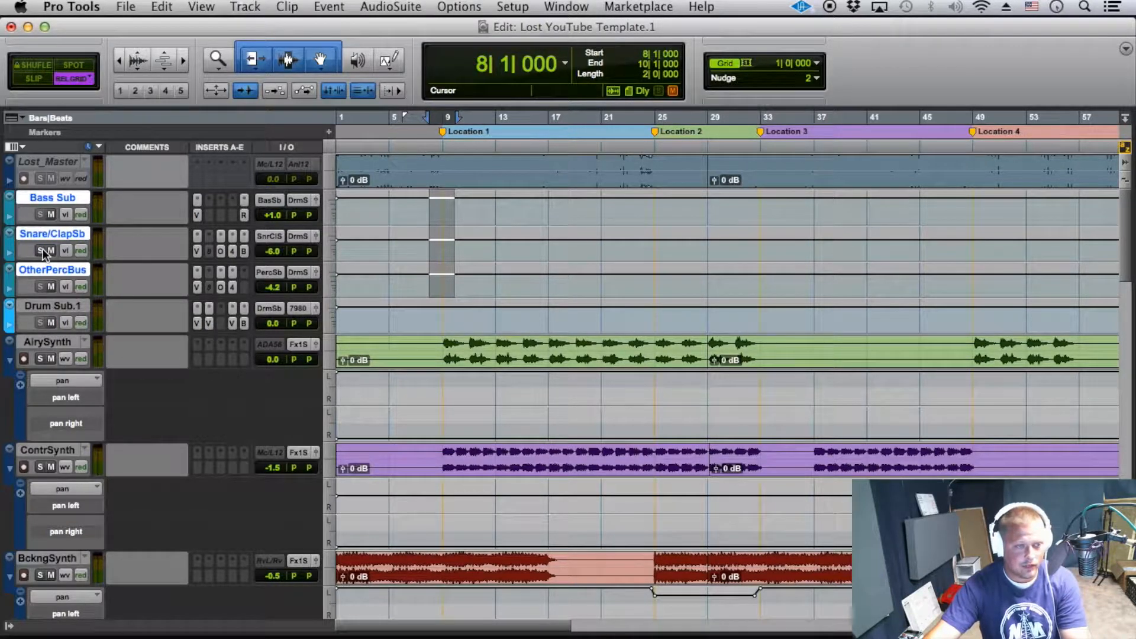
Solo the Bass Sub track briefly, and solo the OtherPercBus track in its place.
click(39, 214)
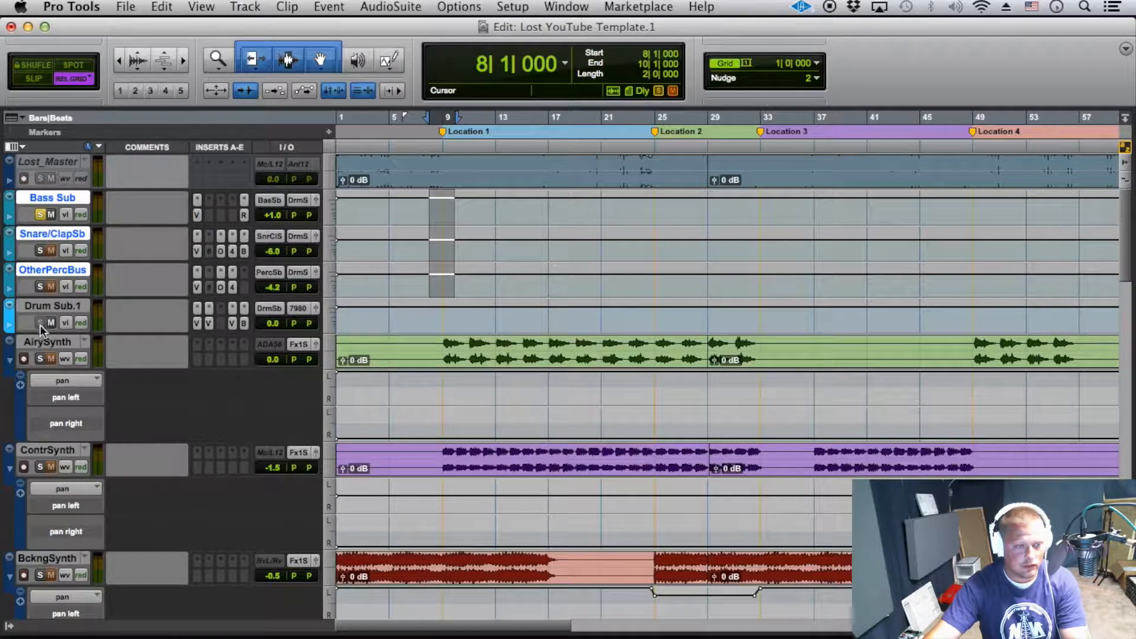
click(39, 214)
click(40, 287)
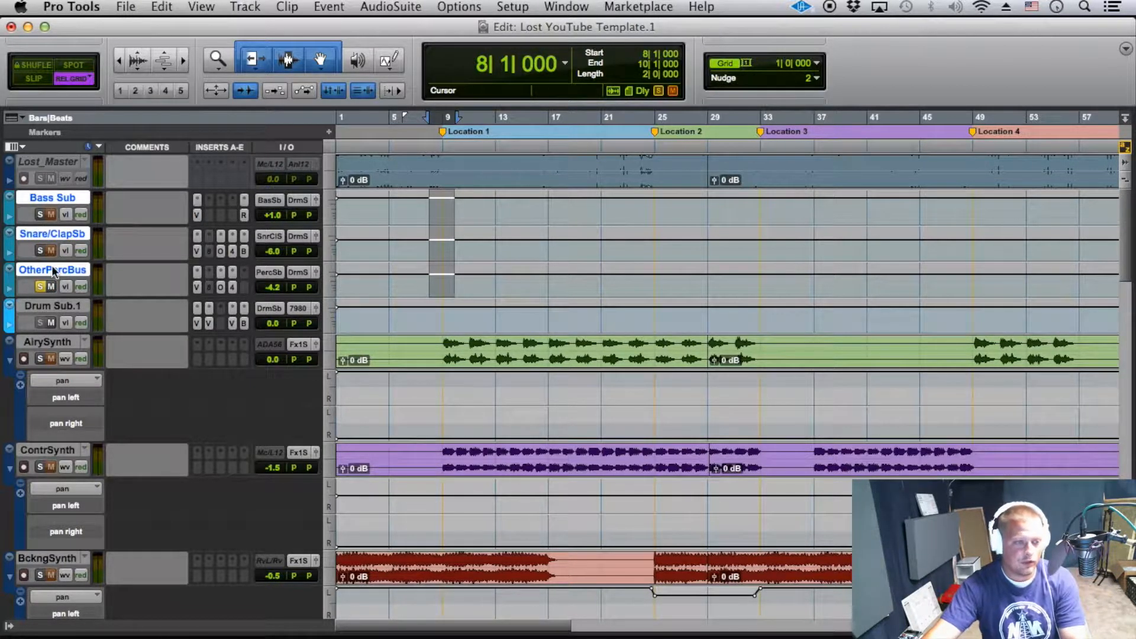
Look through the synth and effect tracks from AirySynth down to Fx Sub across the song's length.
click(45, 307)
click(49, 345)
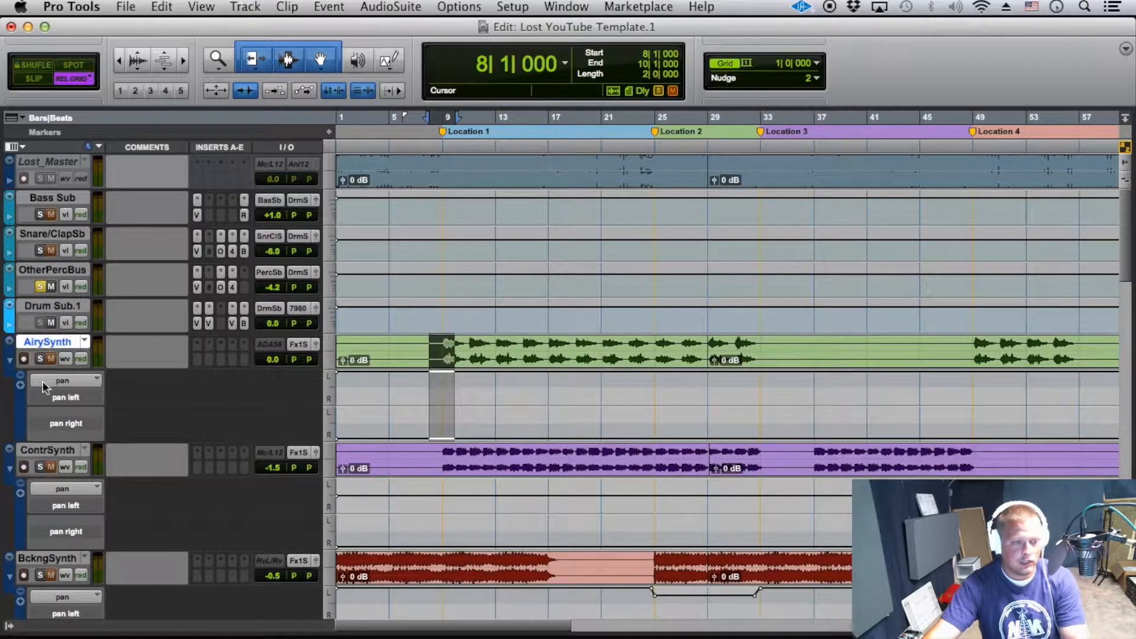
key(r)
scroll(77, 445, down, 6)
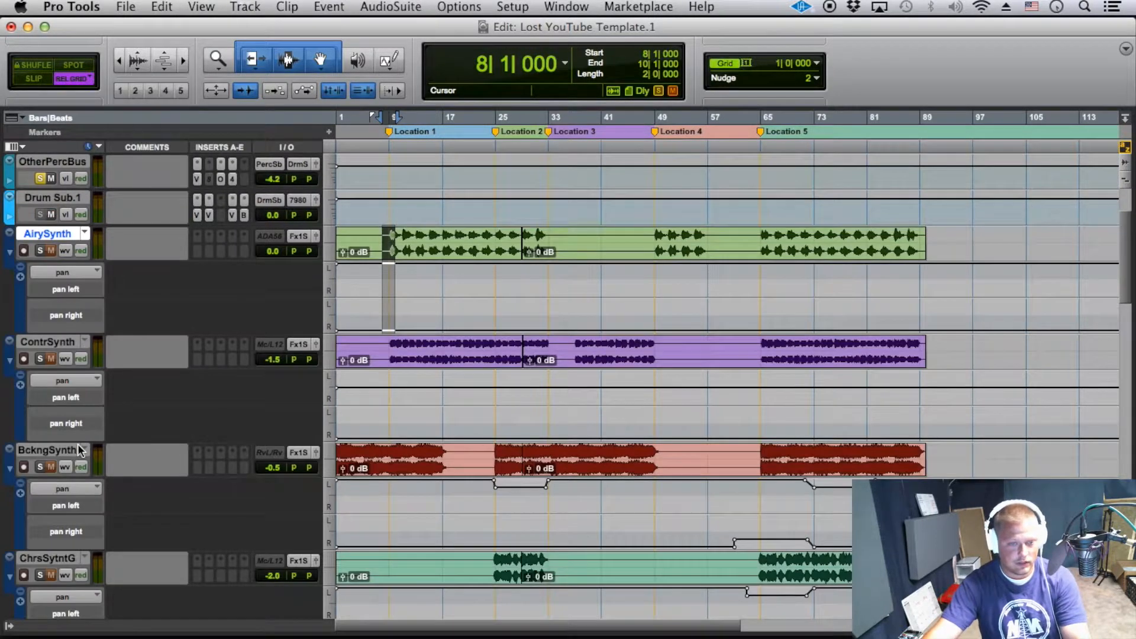
scroll(52, 565, down, 2)
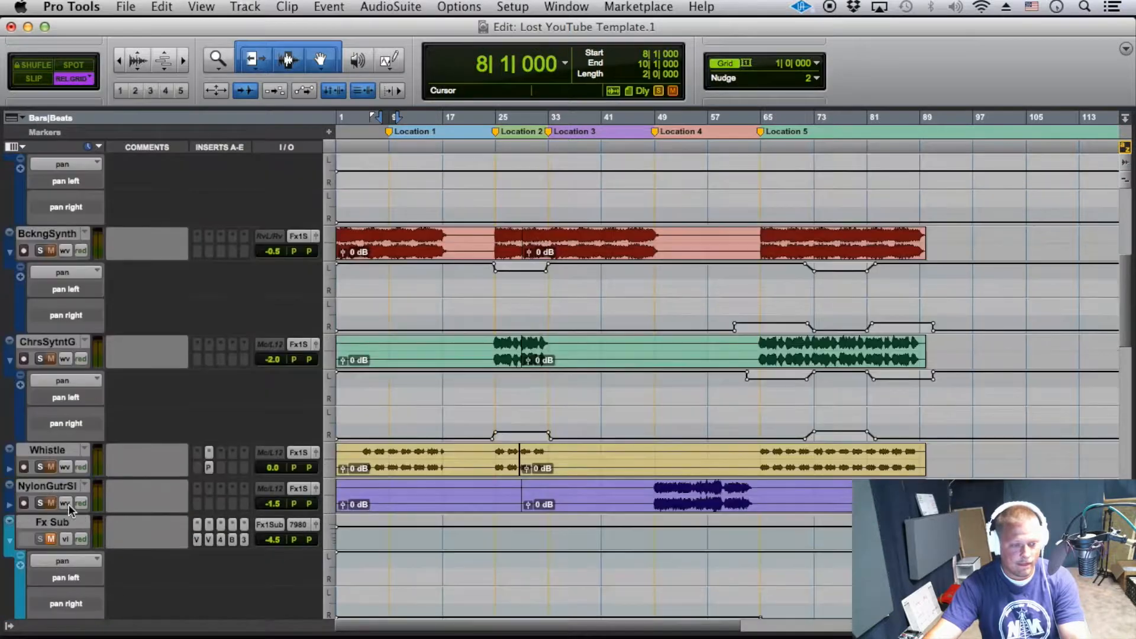
scroll(407, 446, up, 8)
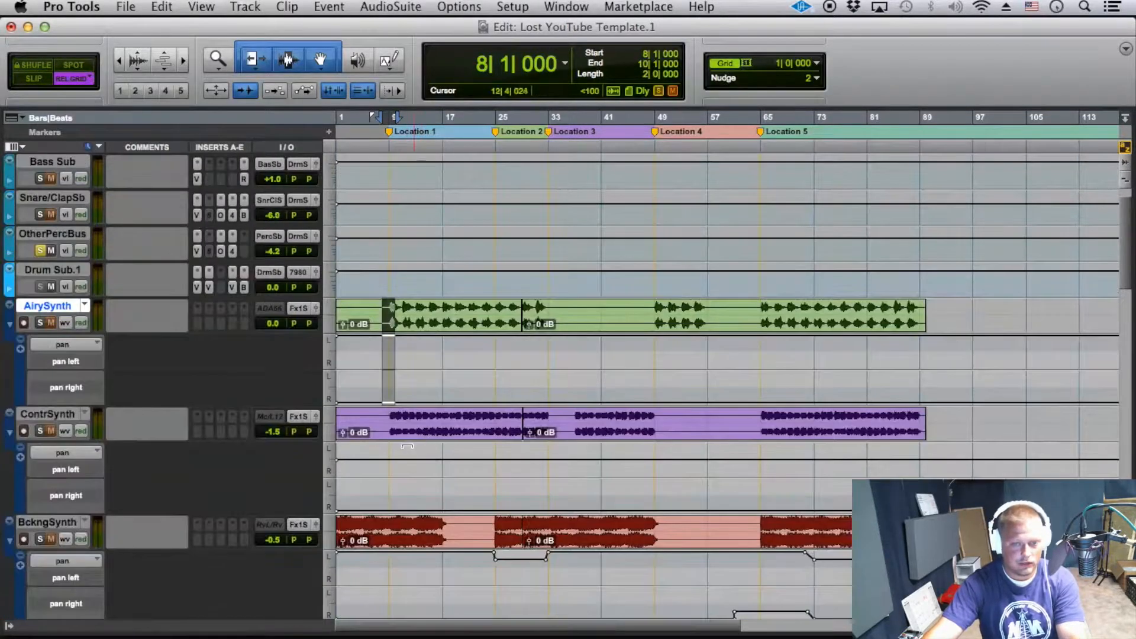
Play the session from bar 8, and restart playback from about bar 9 with the timeline zoomed in.
click(394, 329)
key(space)
key(t)
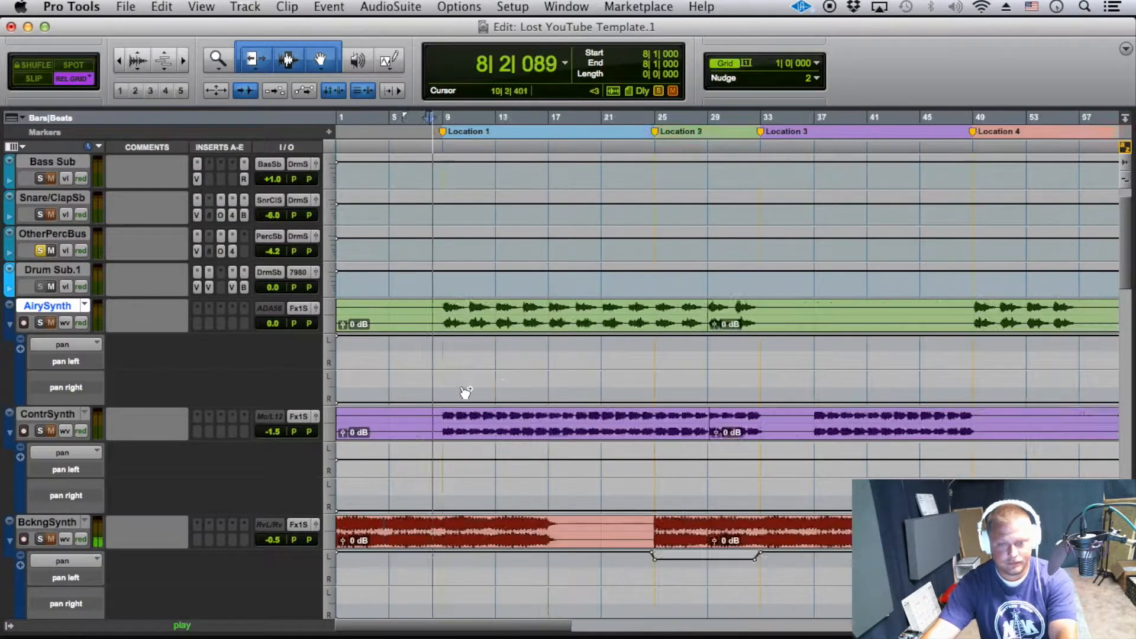
key(t)
click(563, 120)
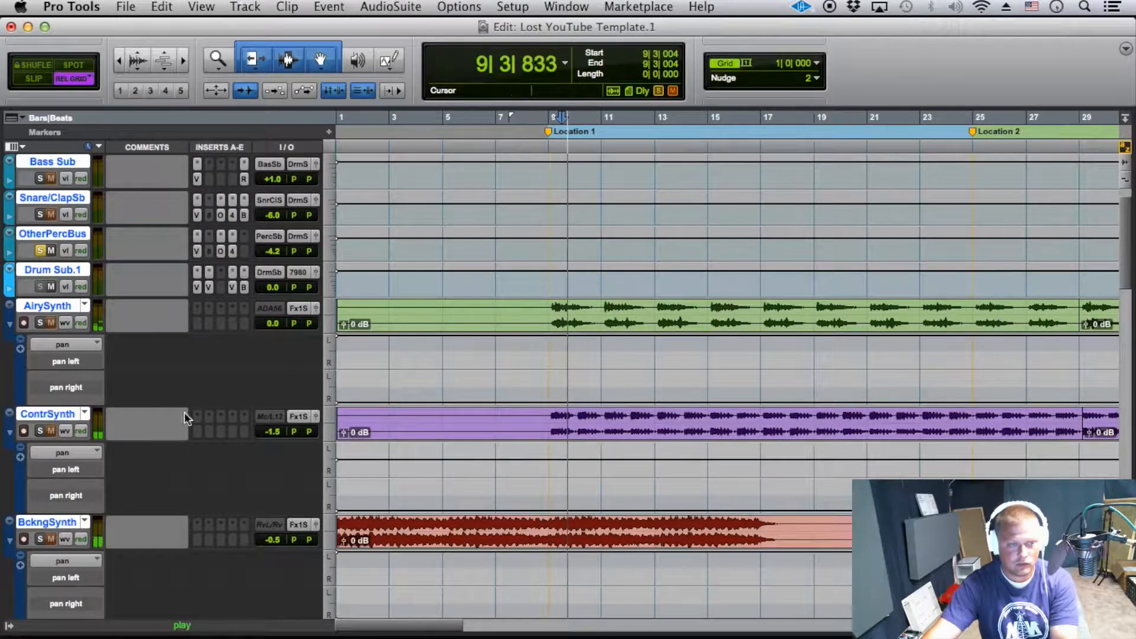
Unmute the Fx Sub track and take OtherPercBus out of solo during playback.
scroll(185, 414, down, 3)
click(51, 611)
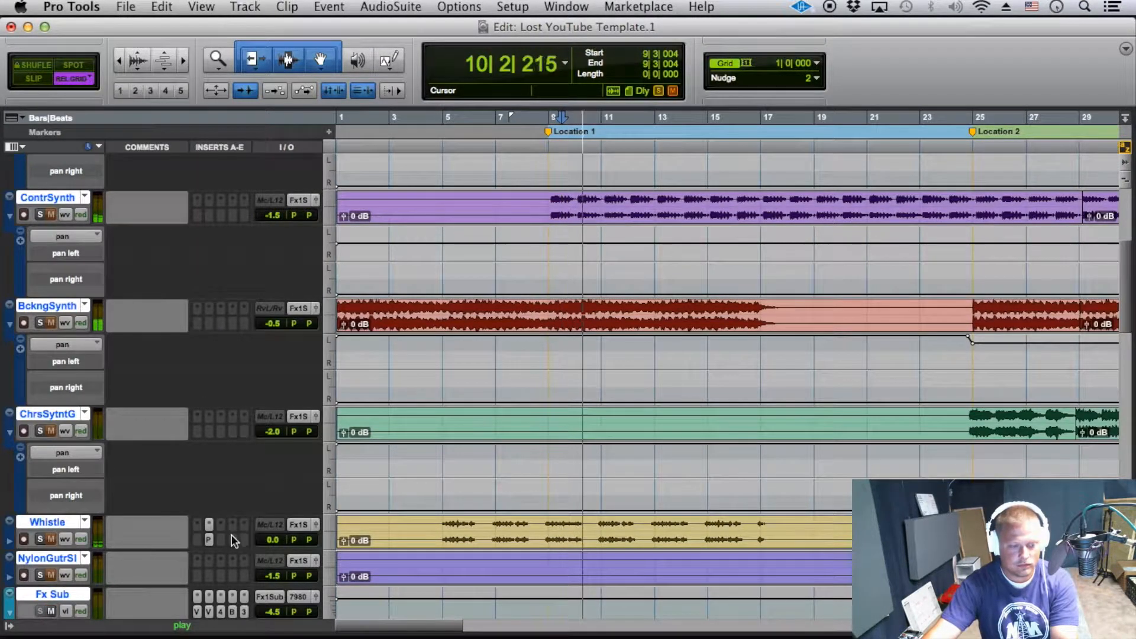
scroll(229, 531, down, 4)
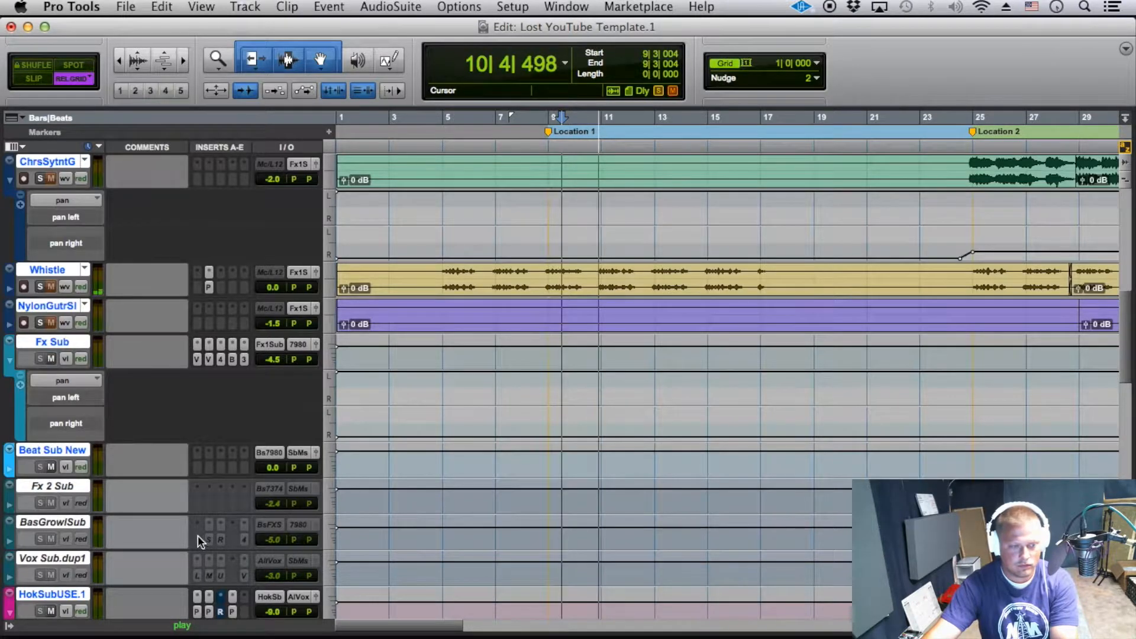
scroll(197, 533, up, 8)
click(40, 286)
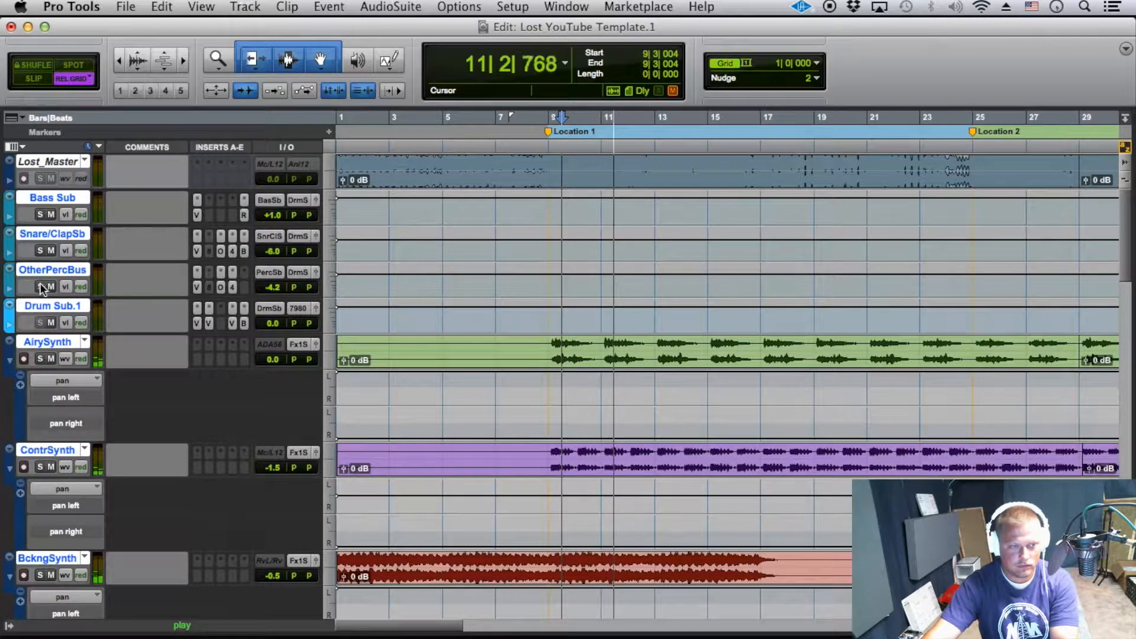
scroll(682, 362, down, 4)
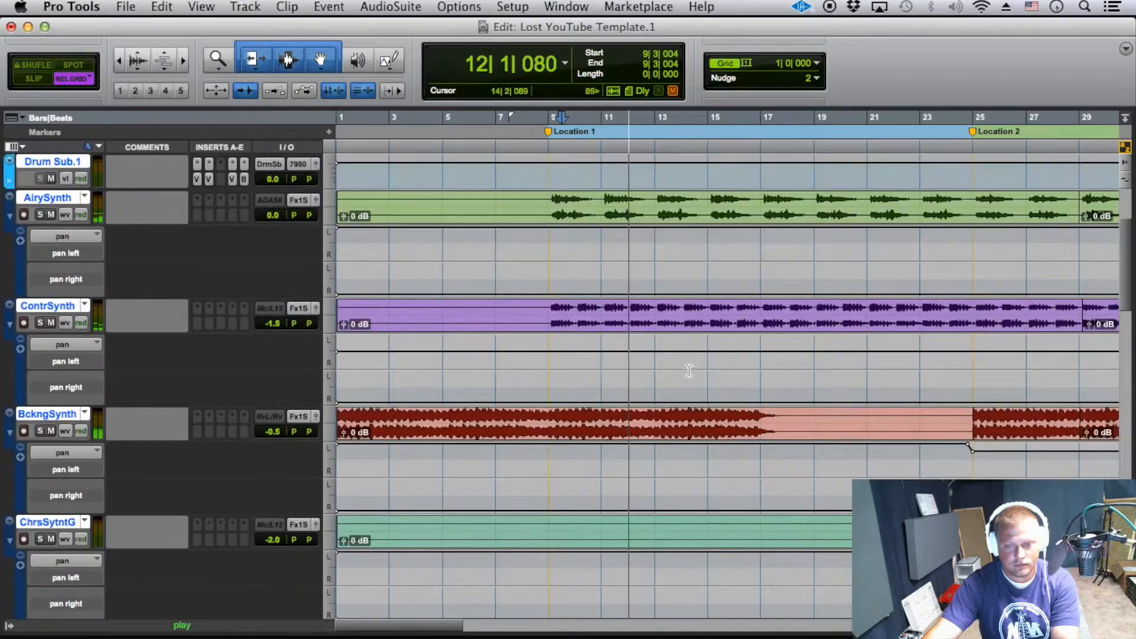
scroll(671, 495, down, 1)
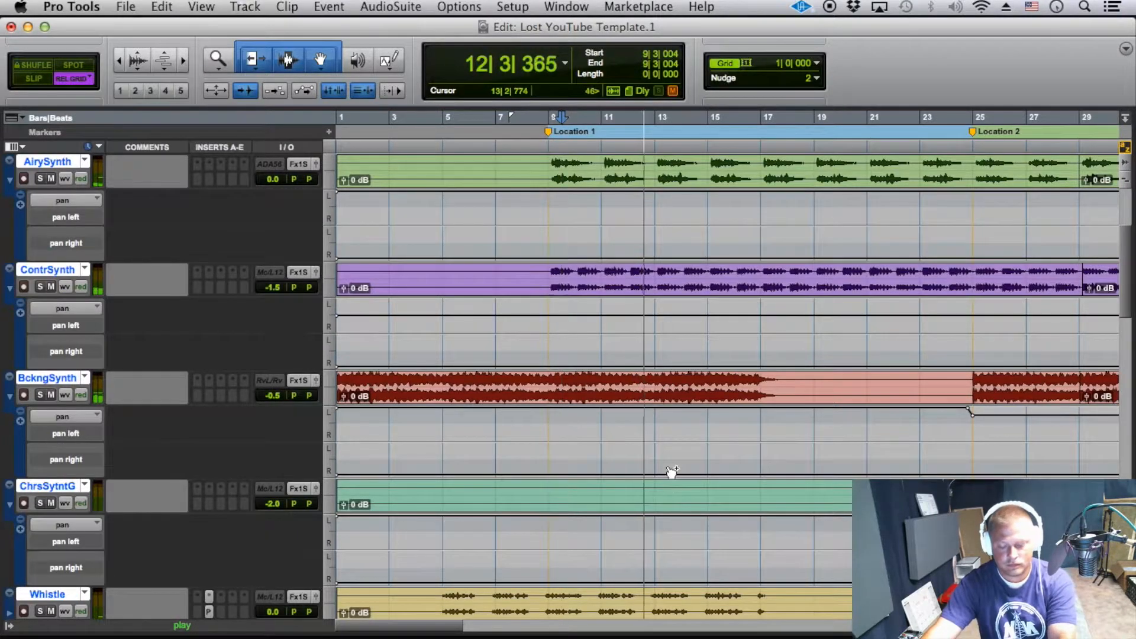
Zoom the timeline out to show the song through Location 4, and stop playback.
key(super+bracketleft)
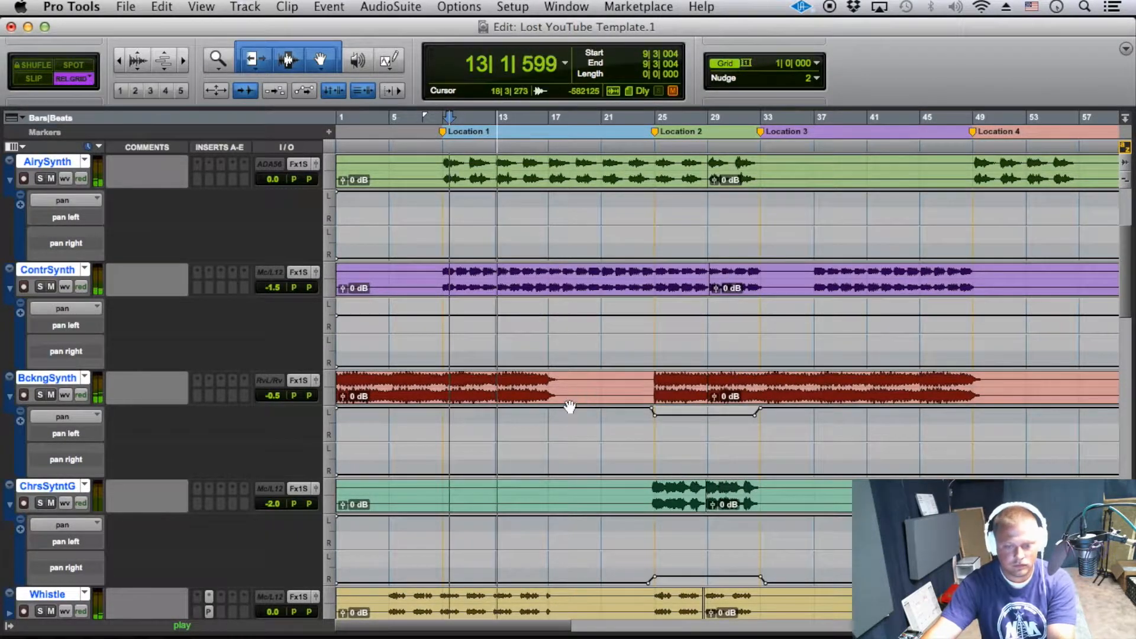
scroll(571, 408, down, 3)
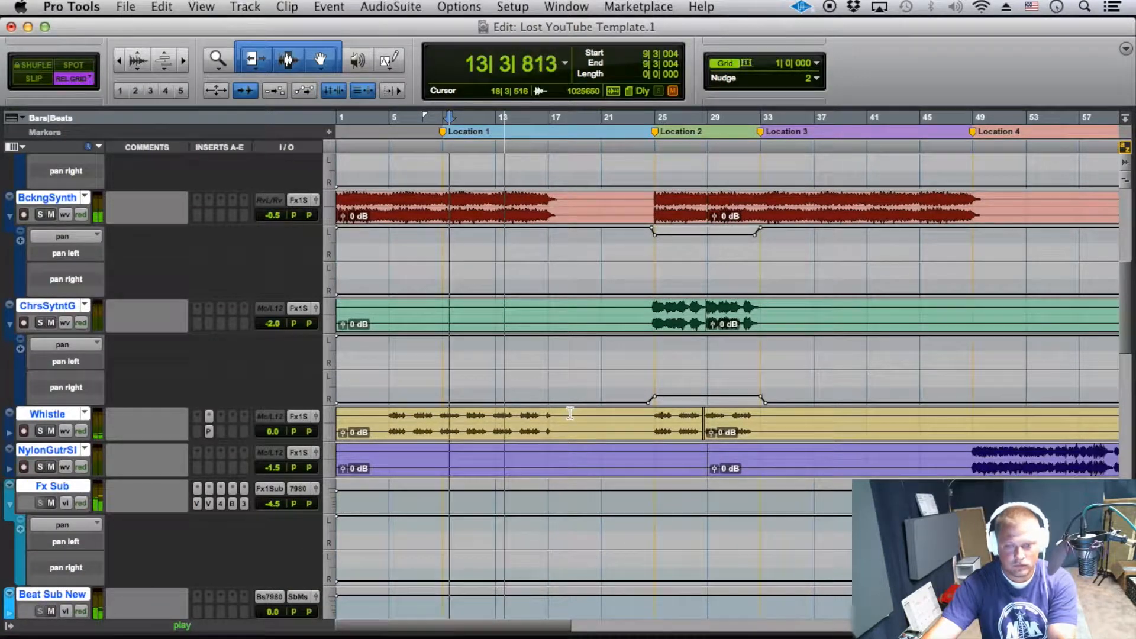
key(space)
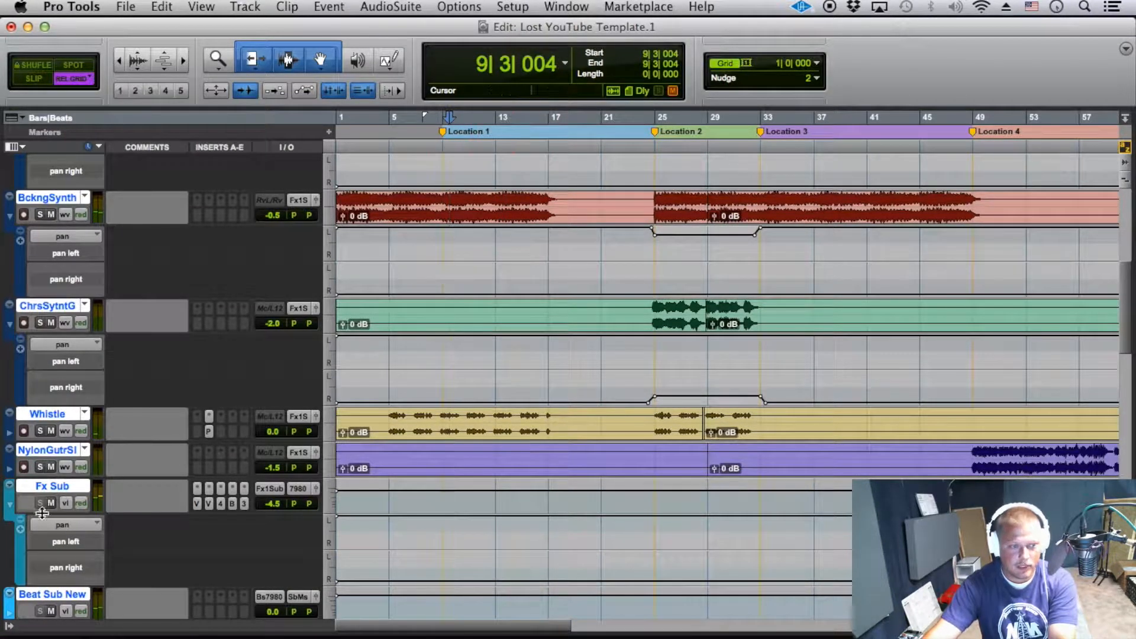
Hide and make inactive the instrument tracks from AirySynth through NylonGuitarSolo.
click(52, 450)
scroll(106, 329, up, 8)
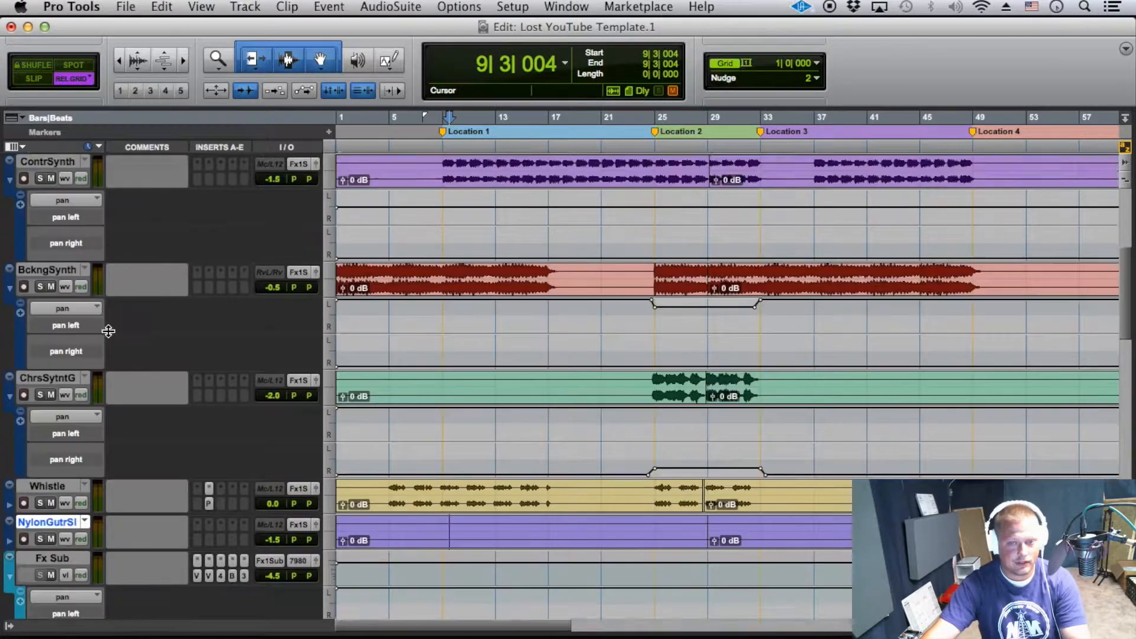
shift+click(52, 251)
right_click(52, 248)
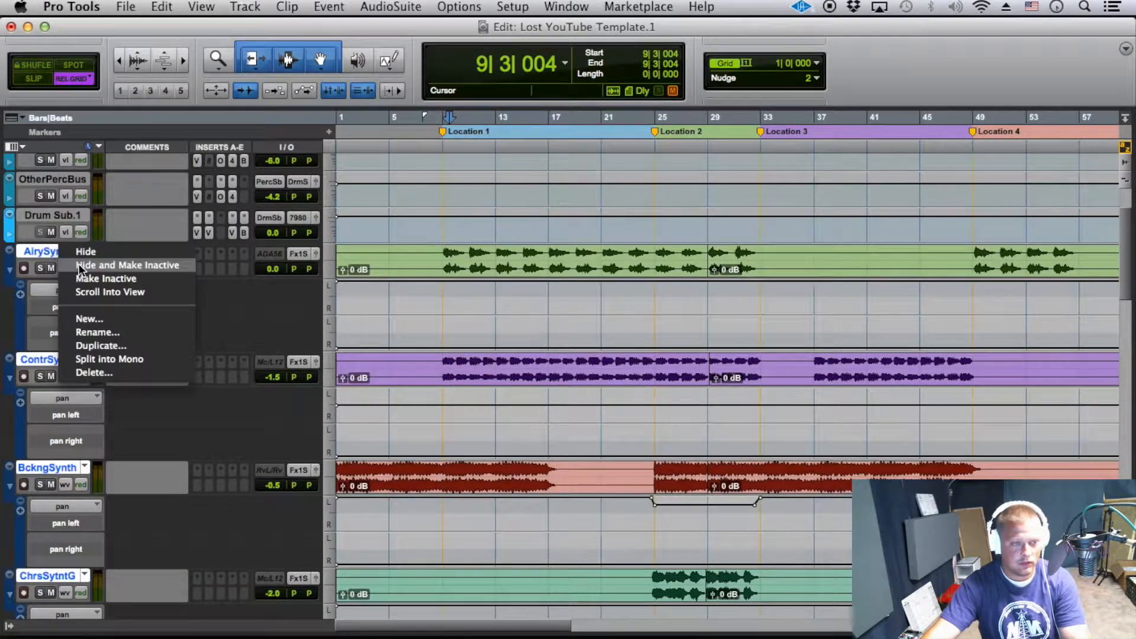
click(80, 265)
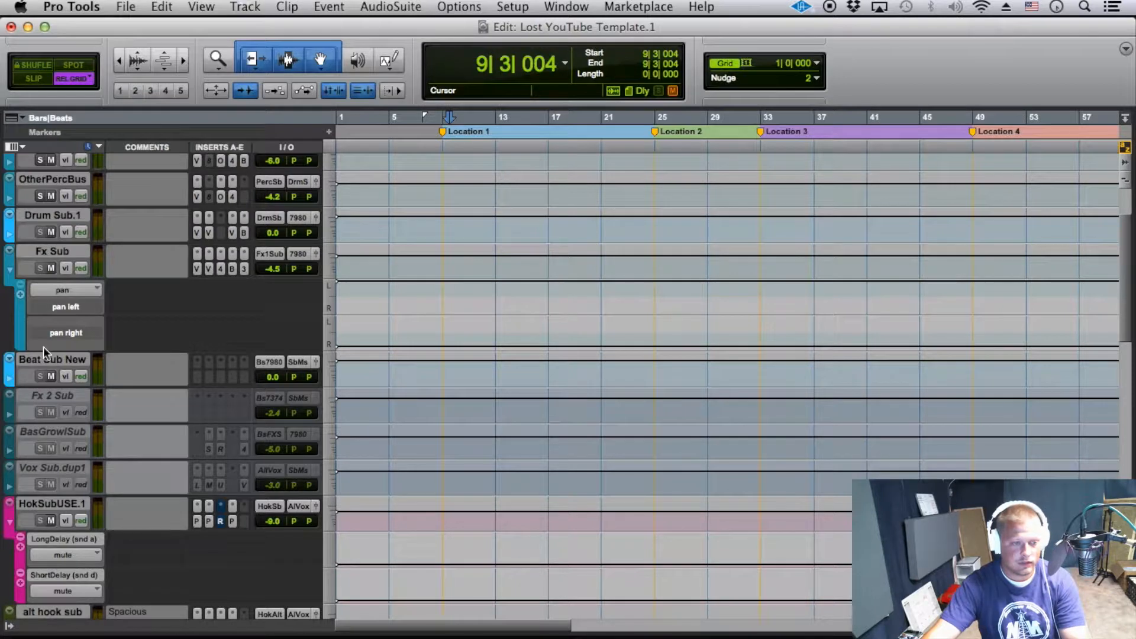
Shrink the Fx Sub track's pan automation lanes, and review the submix tracks from Bass Sub to Fx Sub by selecting them.
drag(46, 346, 59, 305)
scroll(56, 299, up, 2)
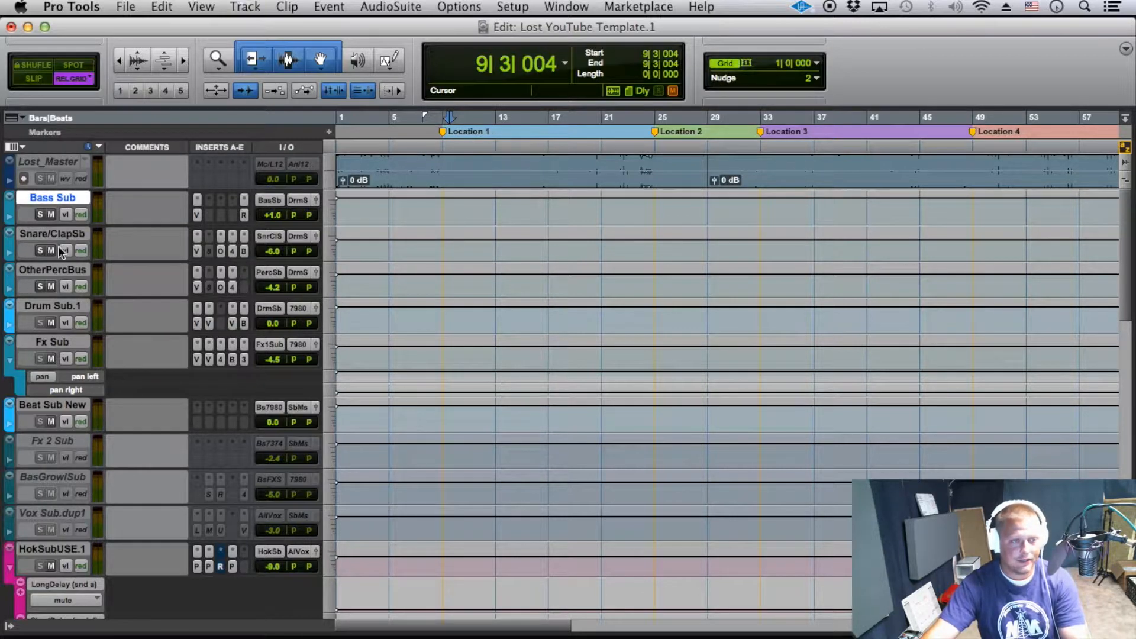
shift+click(62, 270)
click(50, 305)
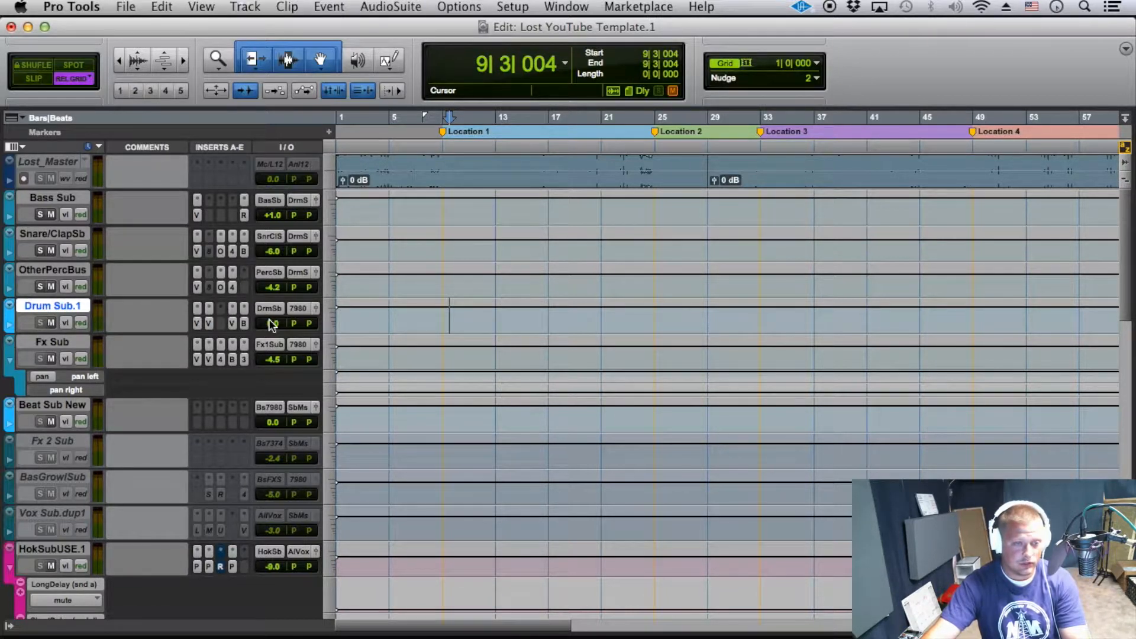
click(65, 346)
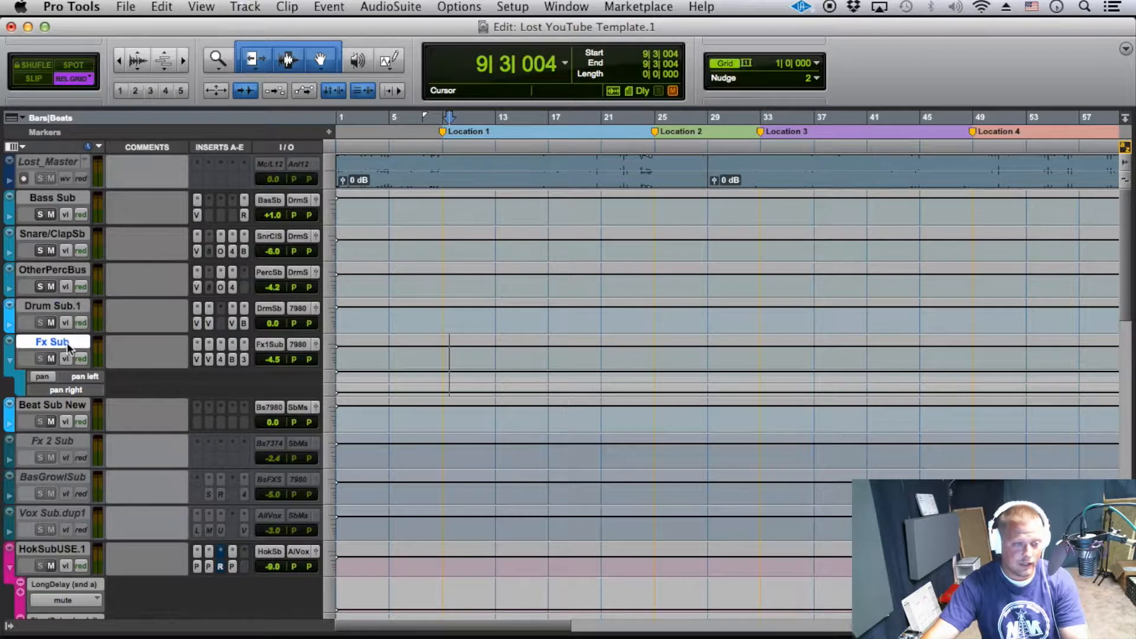
Move the inactive Fx 2 Sub track directly above Beat Sub New.
click(51, 405)
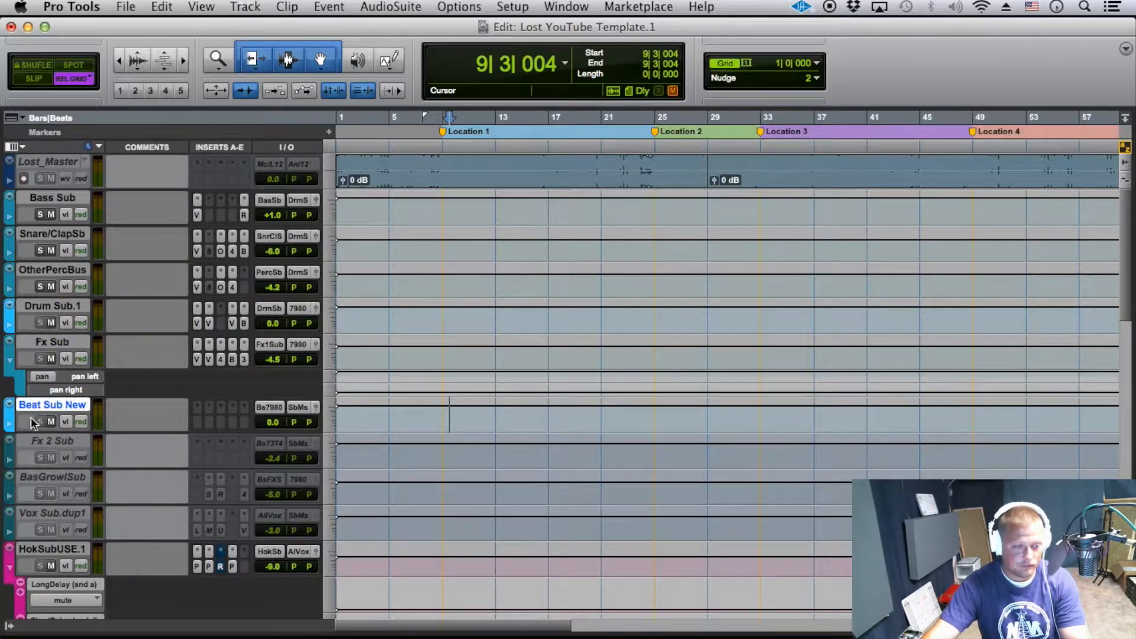
click(44, 443)
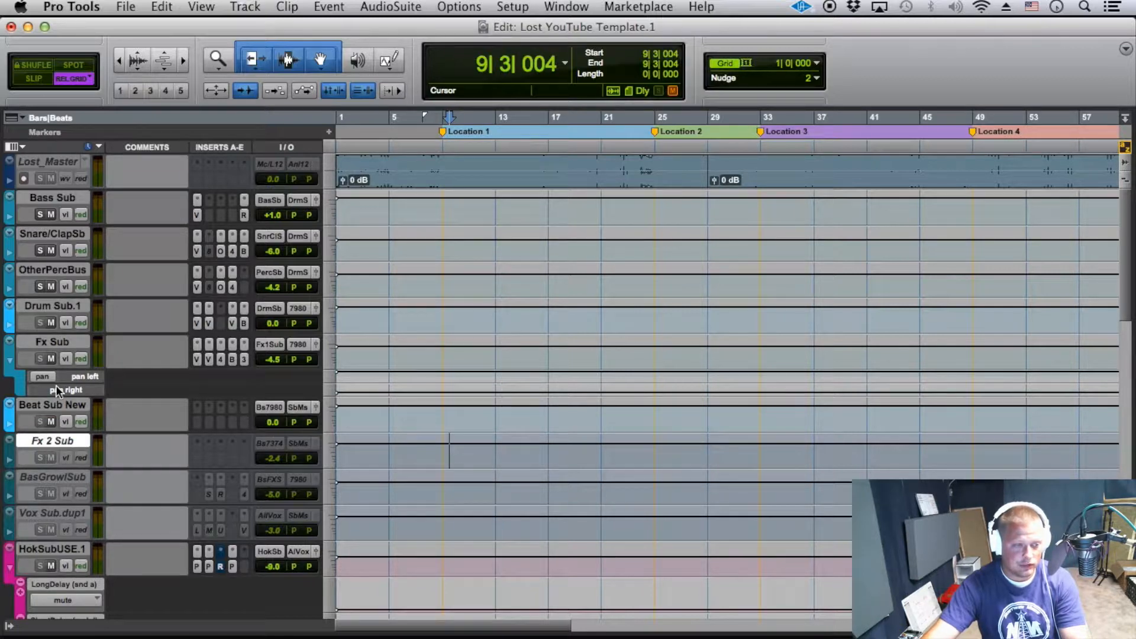
drag(48, 442, 65, 417)
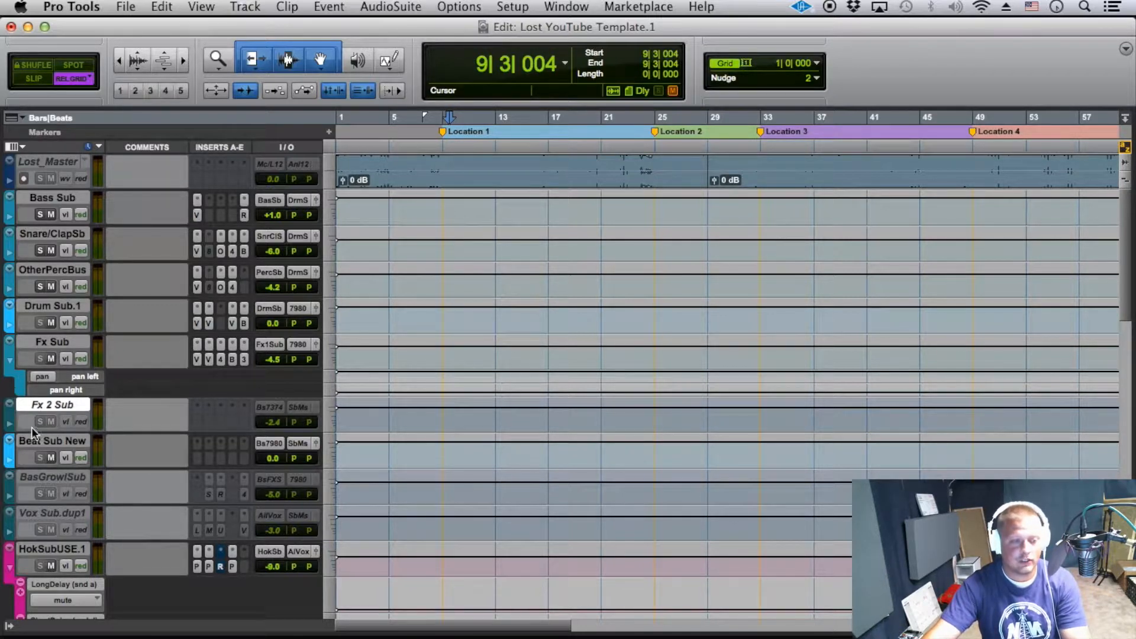
Select the inactive BasGrowlSub track, and shrink all tracks to a very small height to fit the session on screen.
click(41, 476)
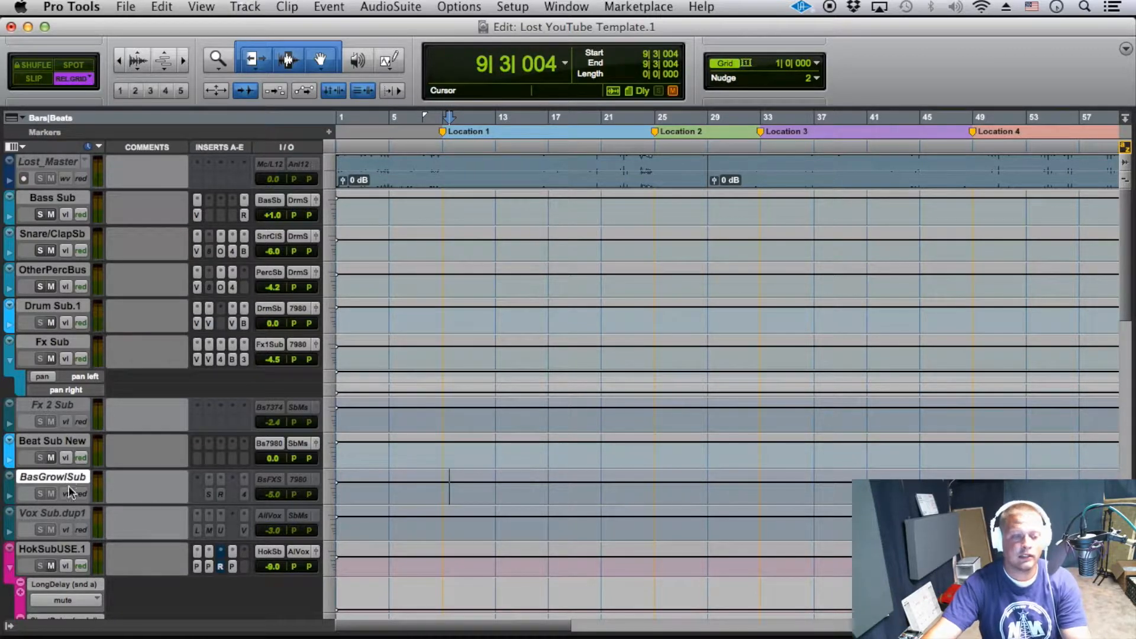
scroll(296, 467, down, 3)
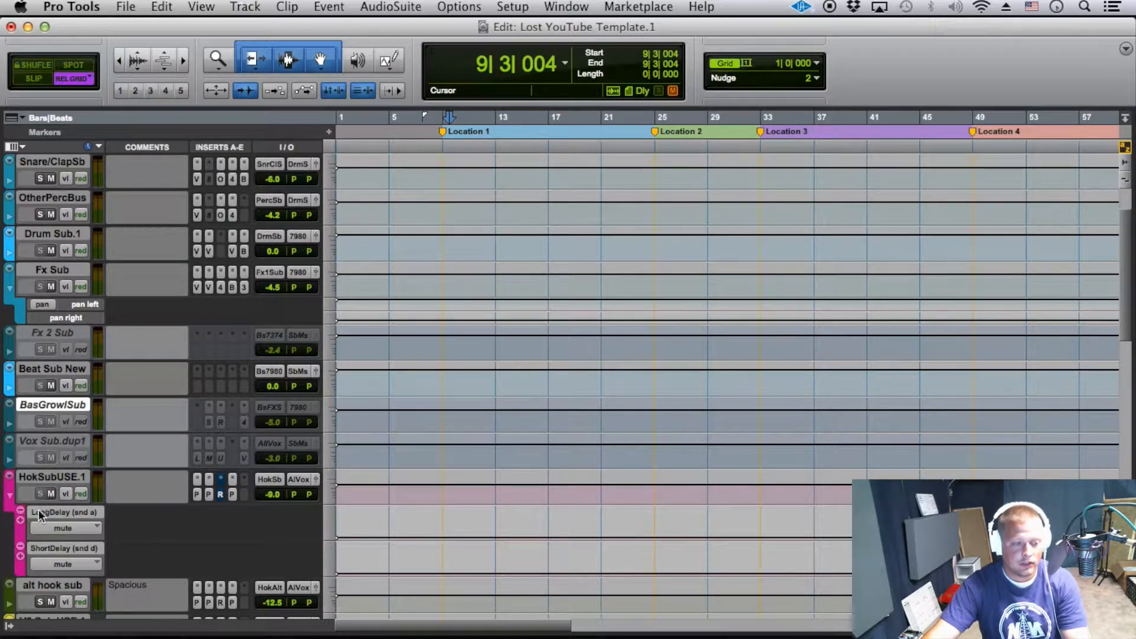
drag(44, 504, 76, 419)
scroll(77, 420, down, 2)
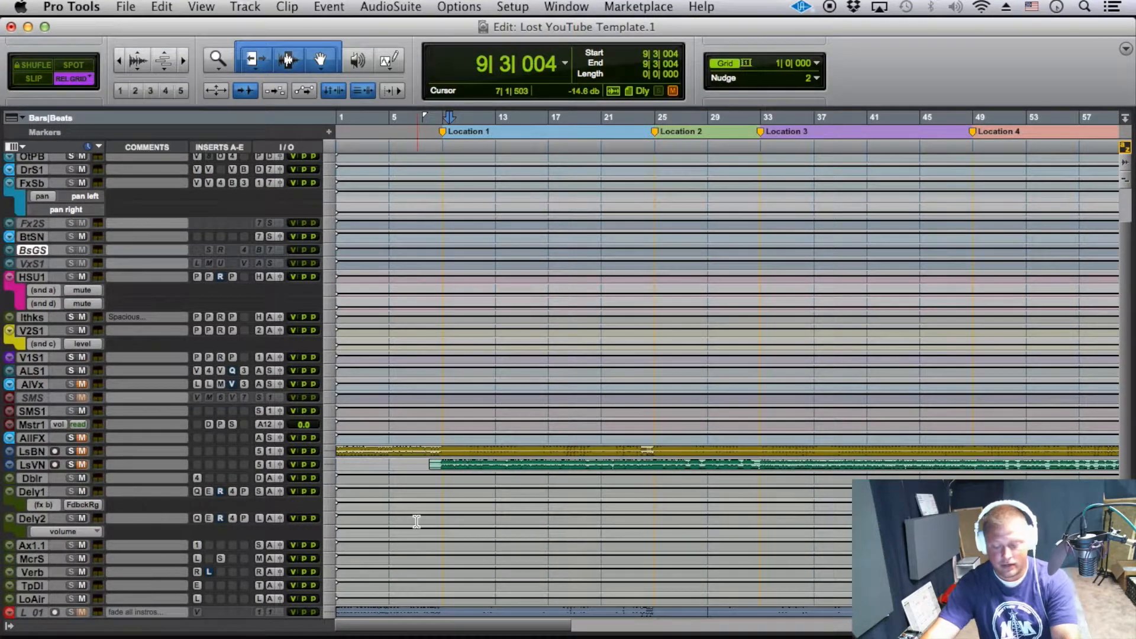
Look through the Mix window's channel strips out to the far end and back to Lost_Master.
key(super+equal)
scroll(823, 635, right, 5)
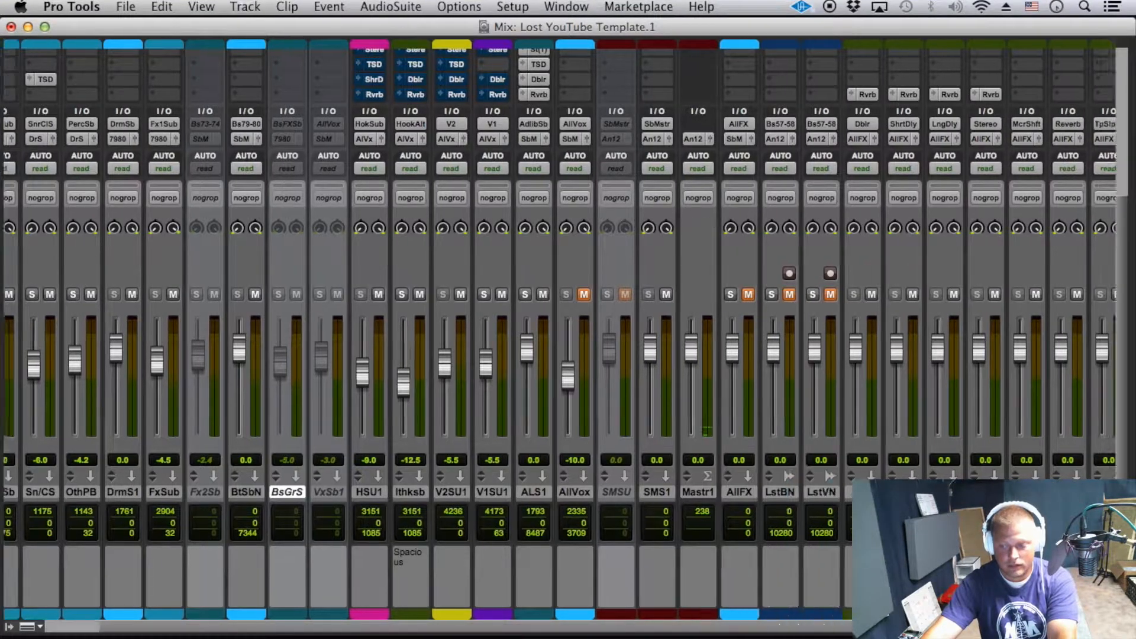
click(1102, 488)
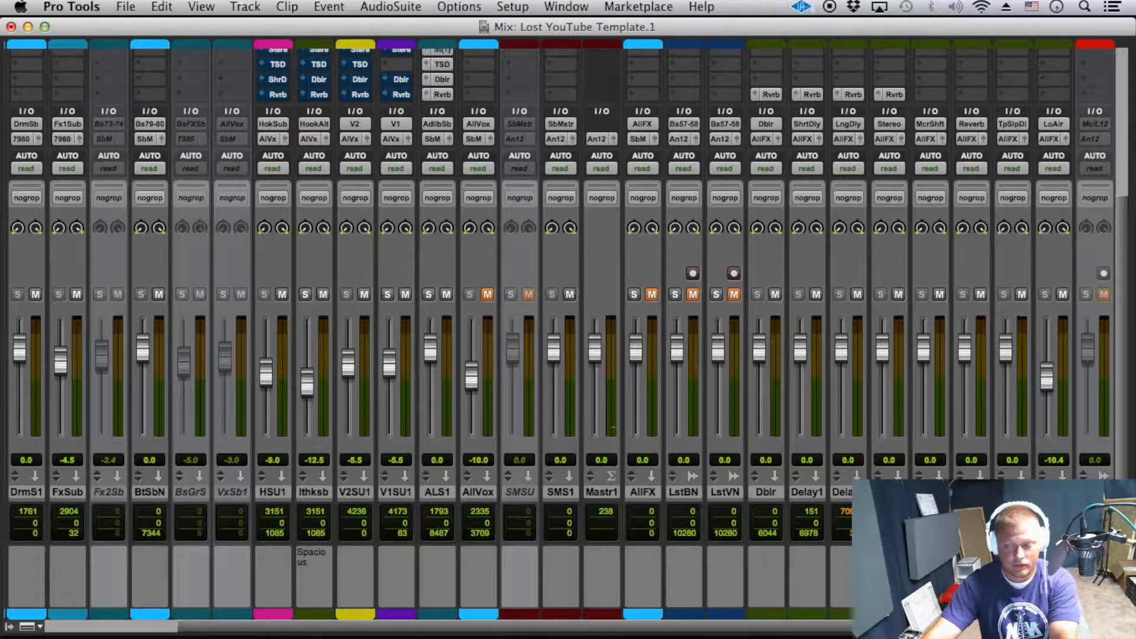
click(595, 282)
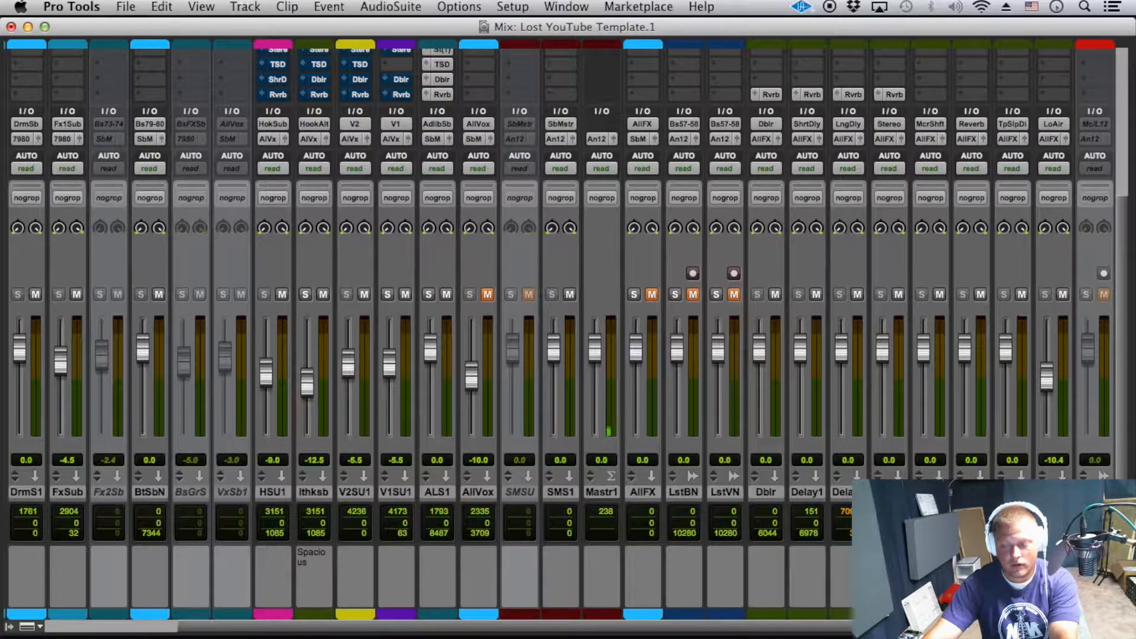
scroll(561, 336, left, 1)
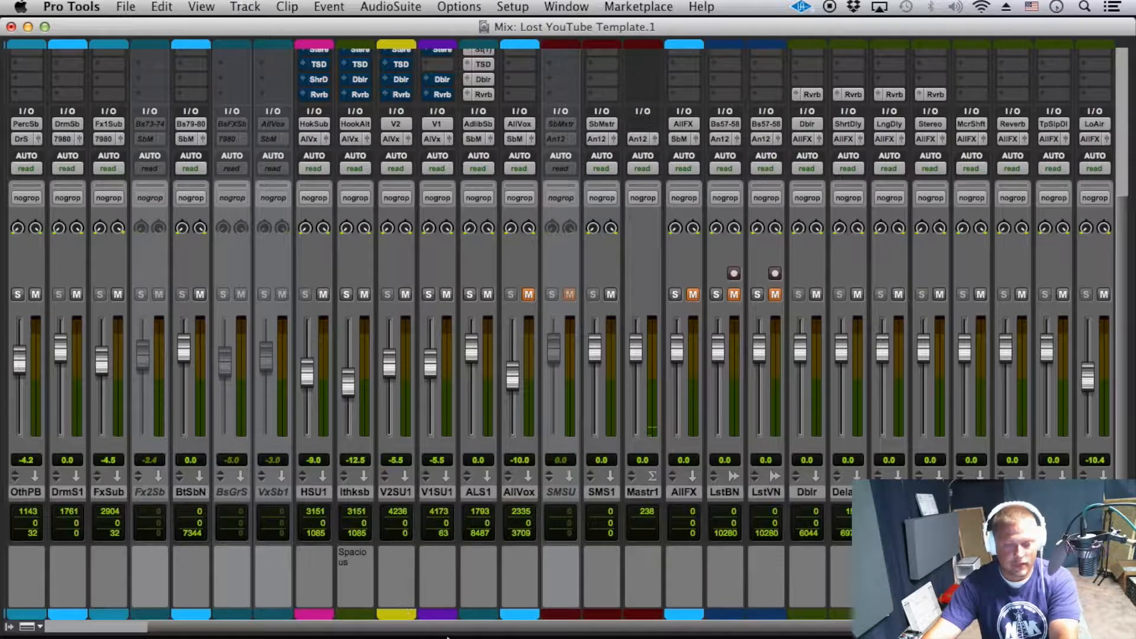
scroll(451, 633, left, 3)
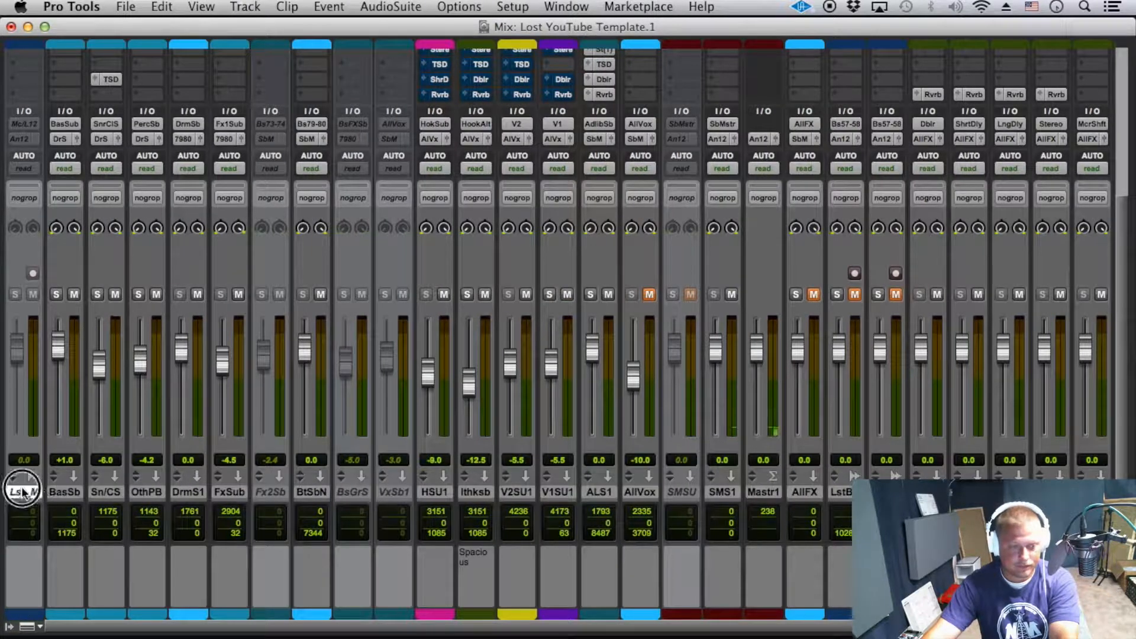
Return to the Edit window and hide the inactive Lost_Master track.
key(super+equal)
scroll(42, 263, up, 3)
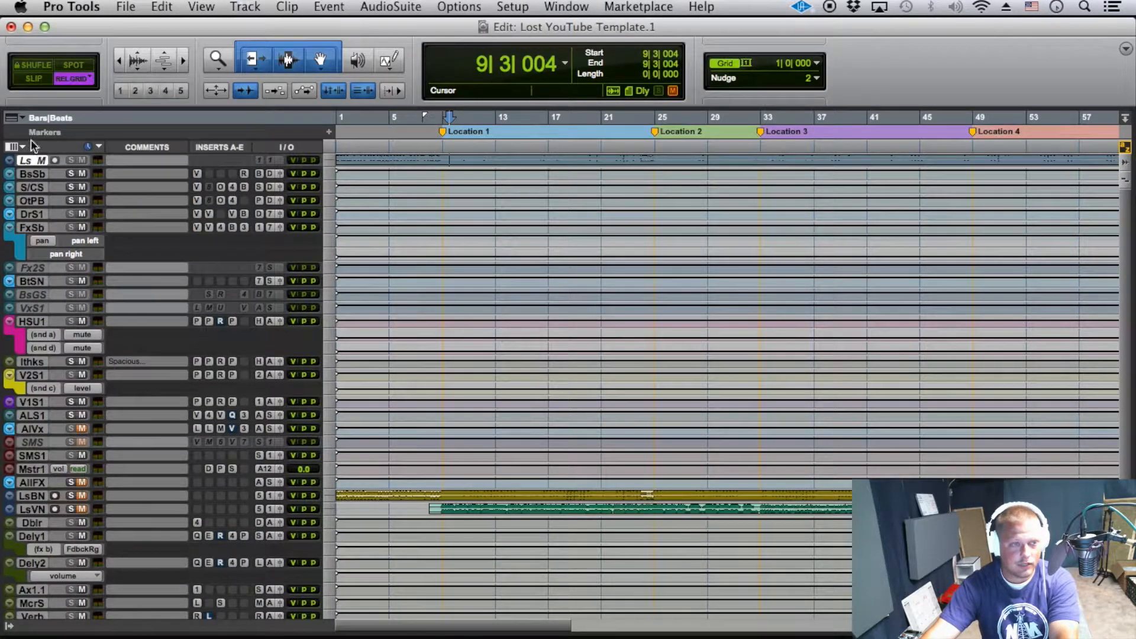
right_click(33, 158)
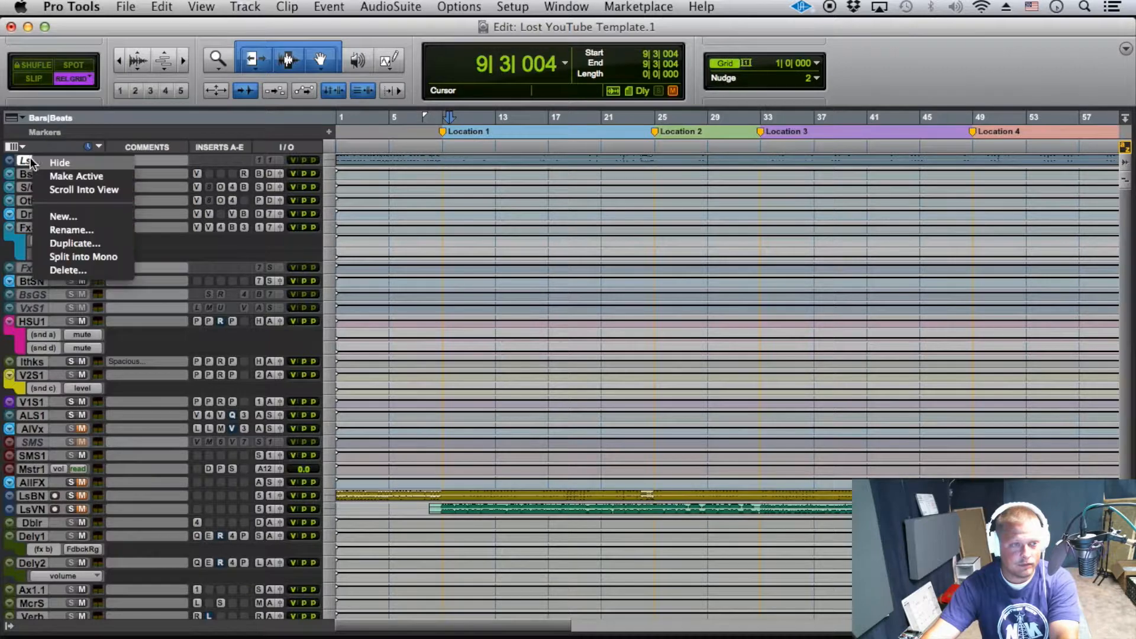
click(63, 161)
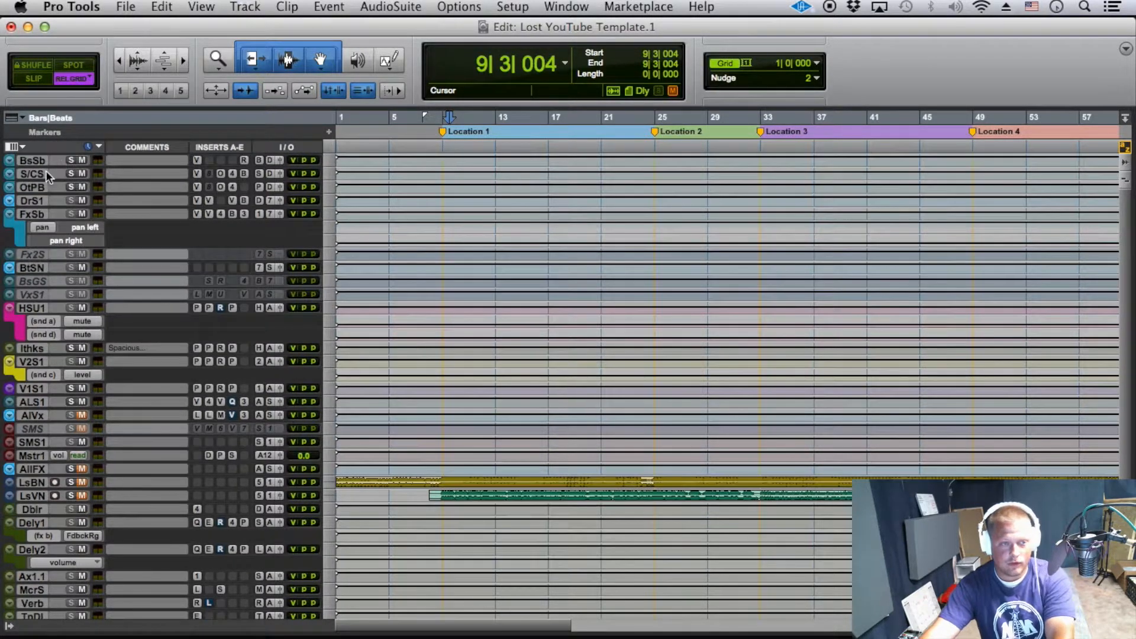
Enlarge the height of all tracks and bring the Lost Beat.New and Lost Vox.New tracks into view.
scroll(56, 243, down, 1)
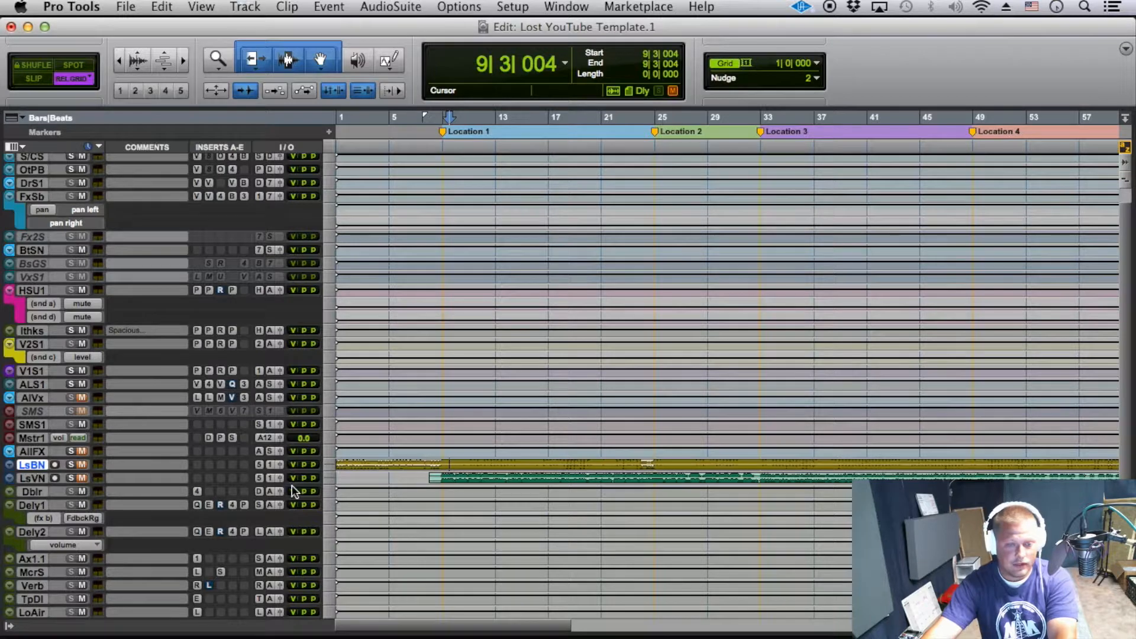
drag(35, 471, 151, 509)
scroll(155, 516, down, 6)
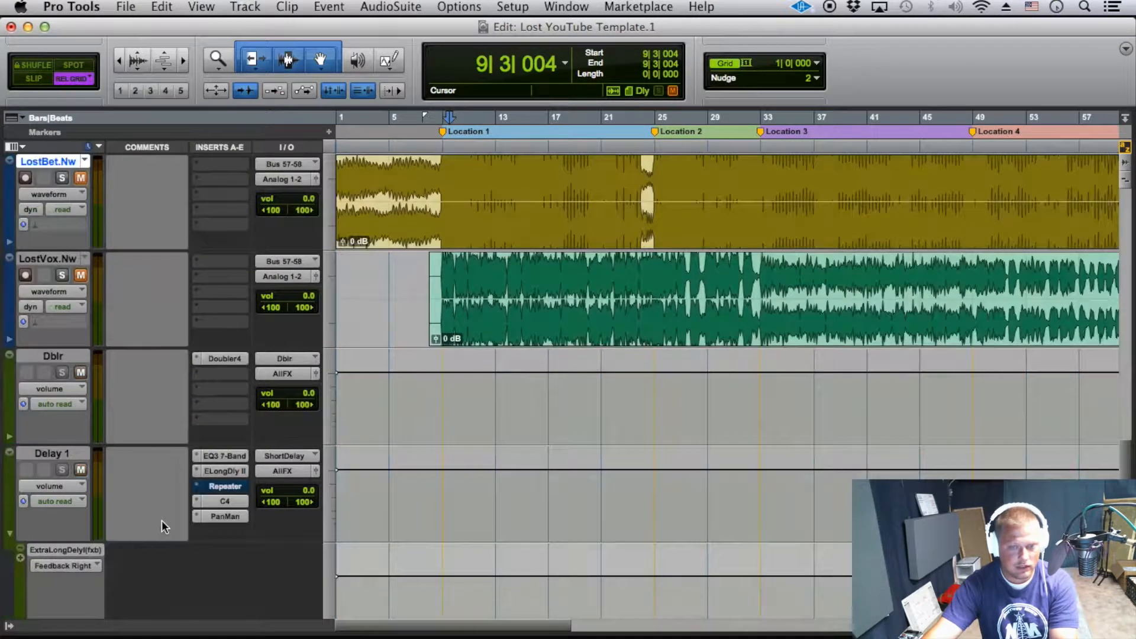
scroll(162, 519, up, 3)
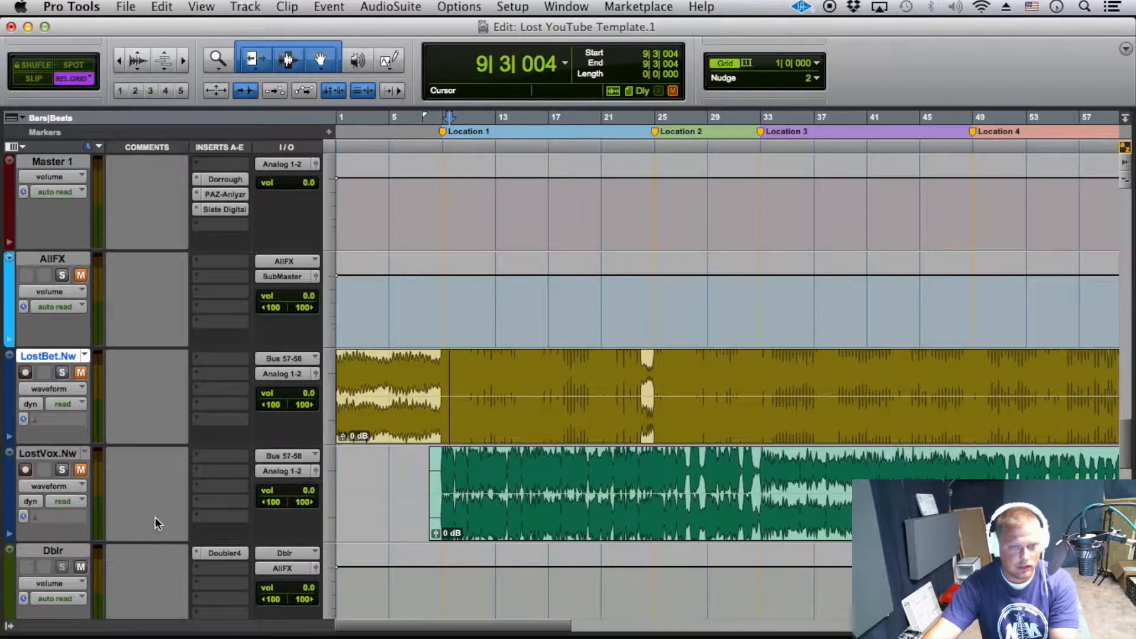
Make the Lost Beat.New and Lost Vox.New tracks inactive, and hide them both.
right_click(49, 453)
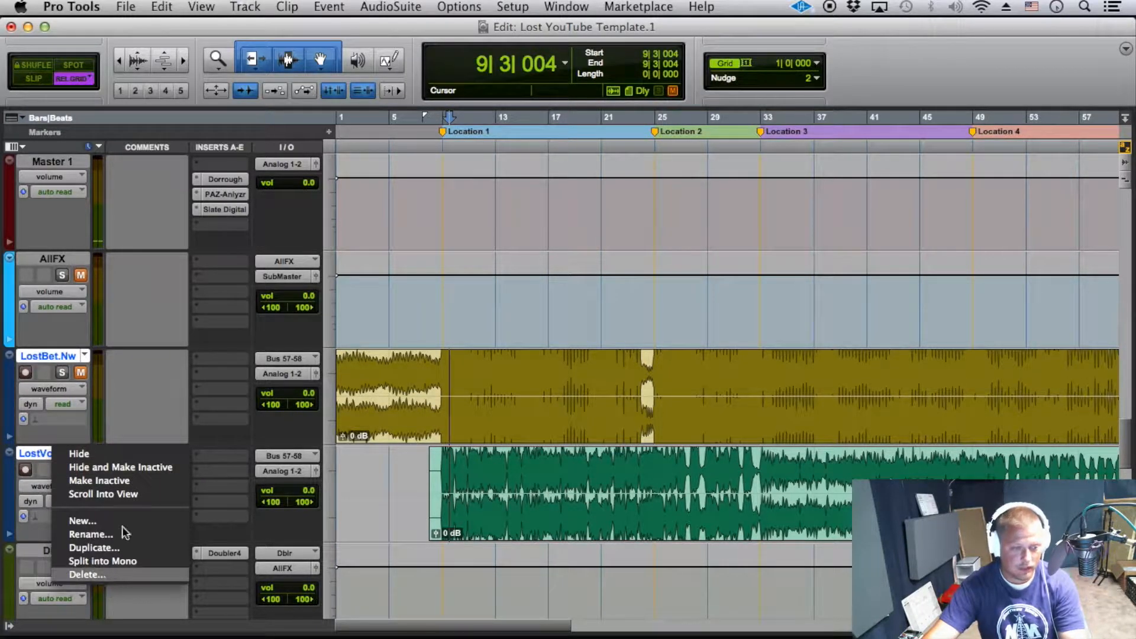
click(127, 484)
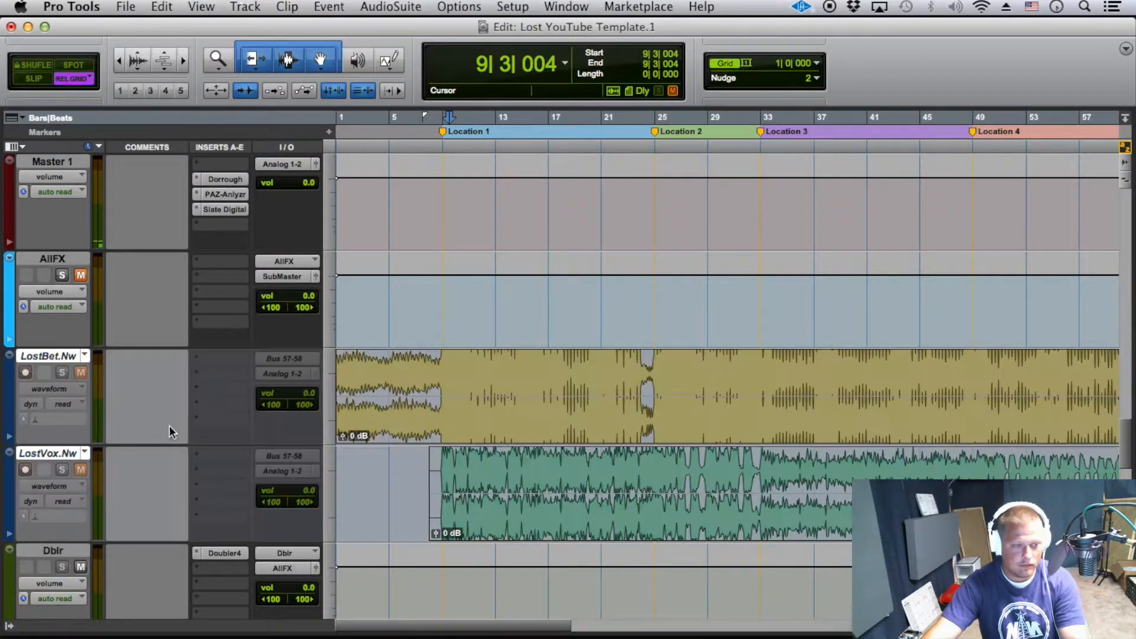
right_click(83, 362)
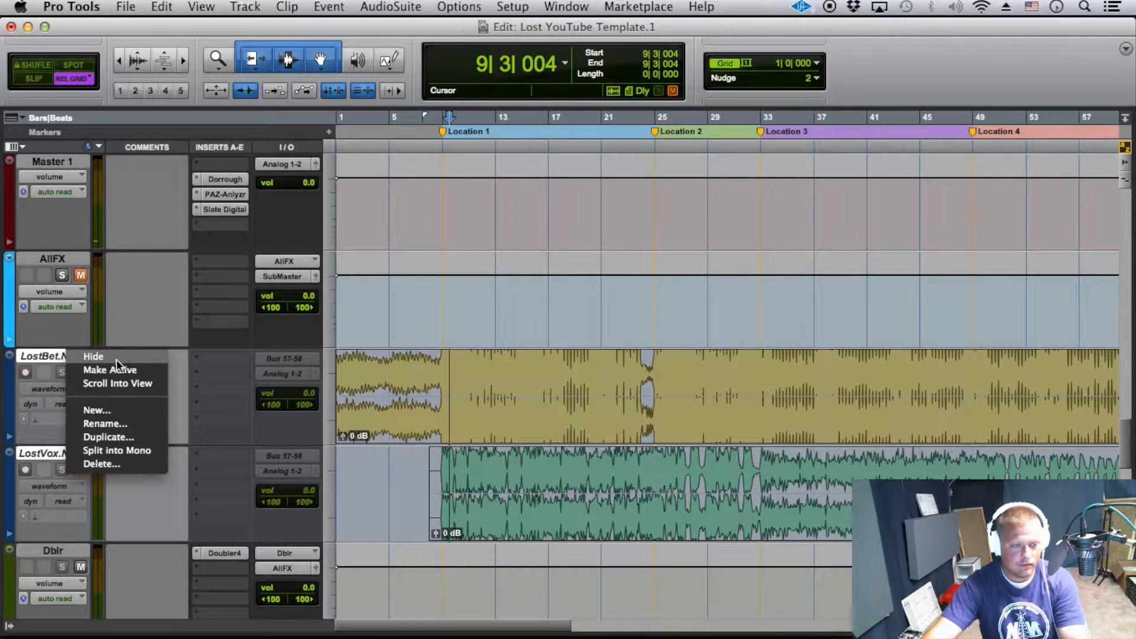
click(93, 356)
Show the track list and select the effect return tracks from Dblr through LoAir in it.
click(8, 626)
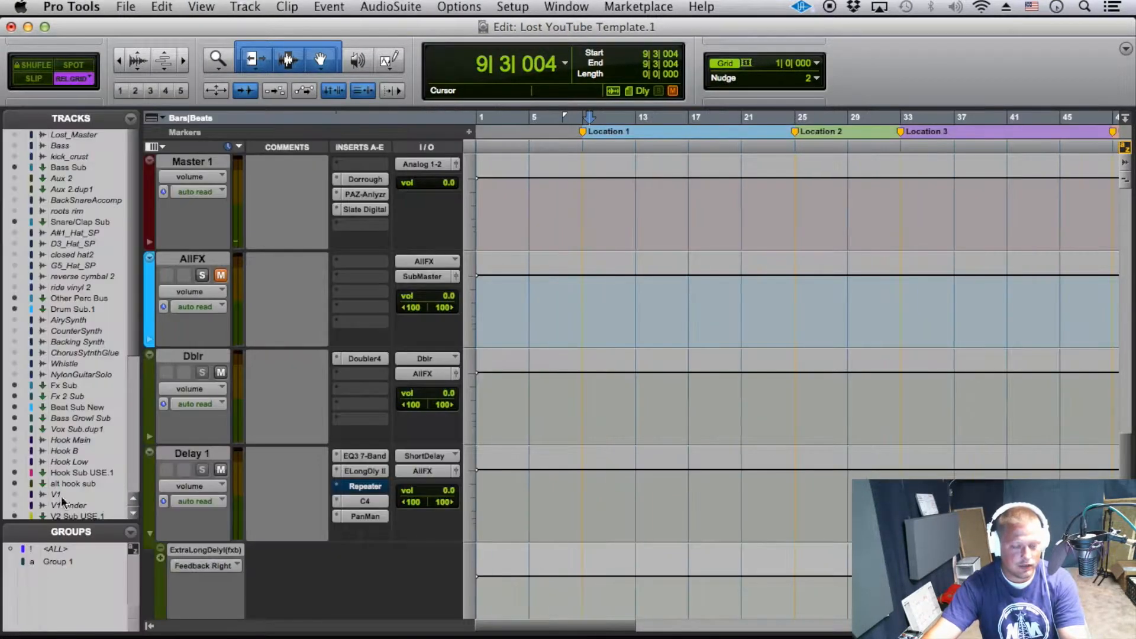
scroll(65, 395, down, 7)
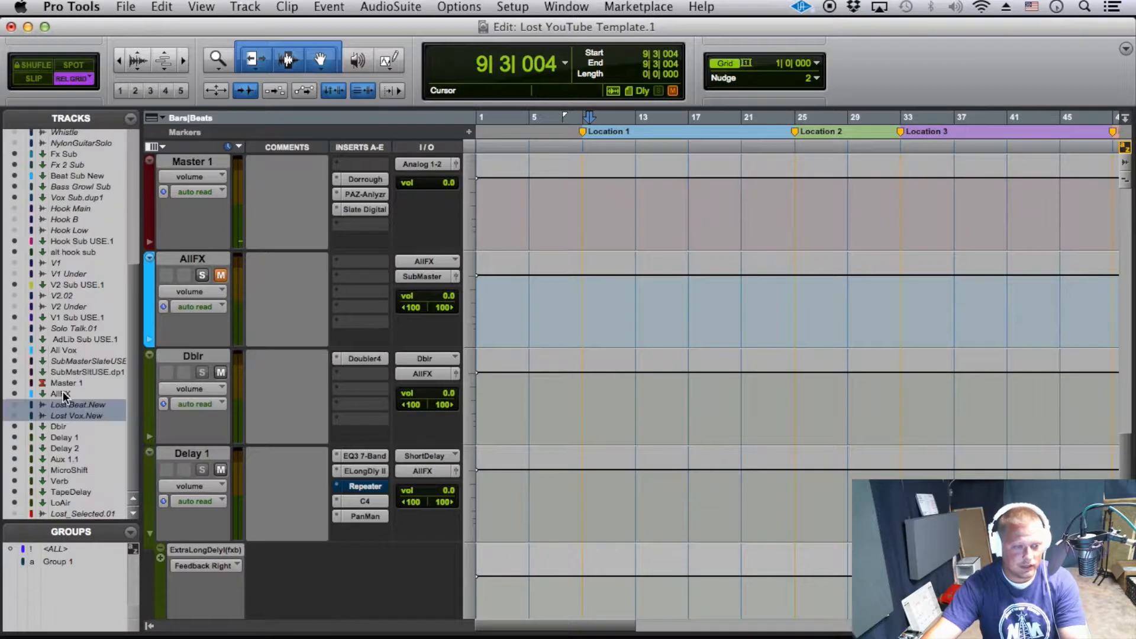
click(59, 502)
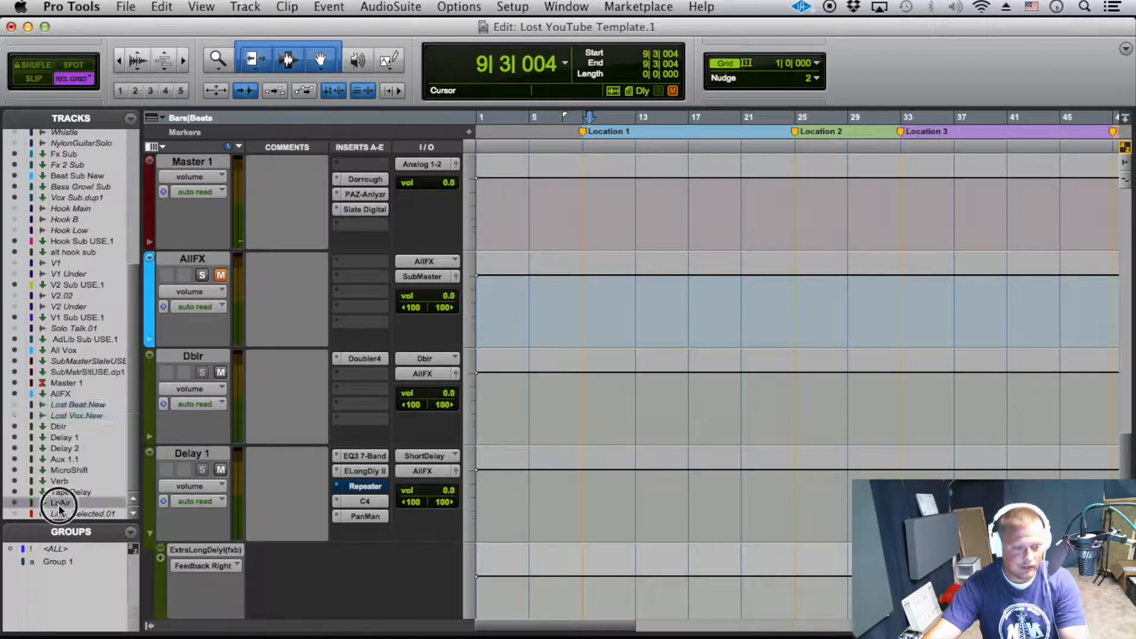
shift+click(58, 426)
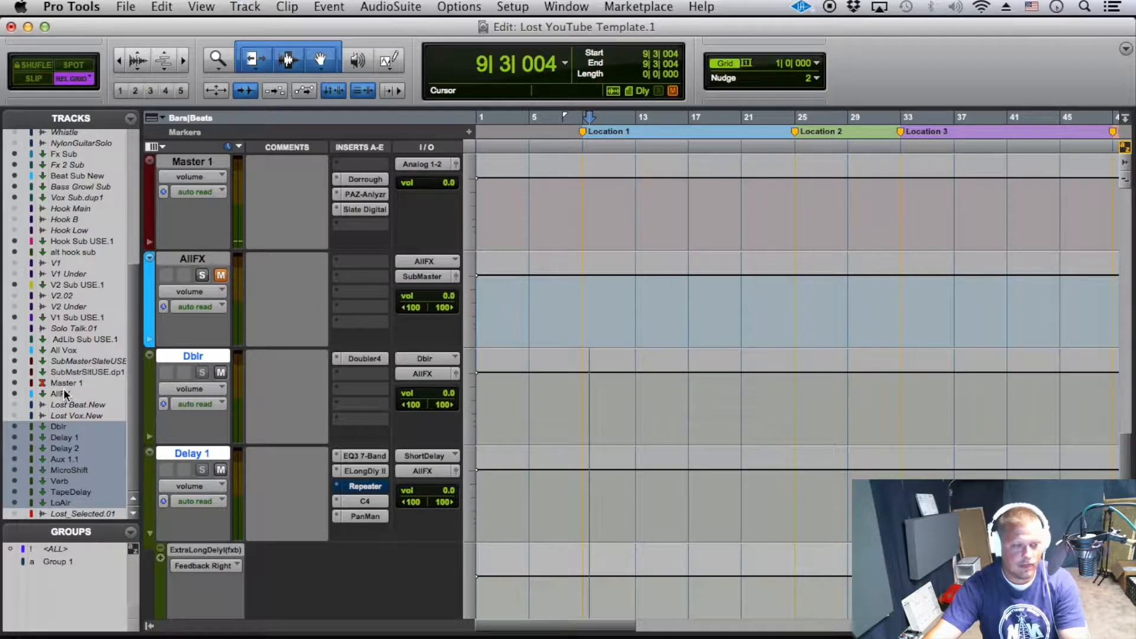
Select all tracks in the track list, leaving Lost Vox.New, Lost Beat.New and Lost_Selected.01 out of the selection.
scroll(61, 331, up, 1)
alt+click(61, 329)
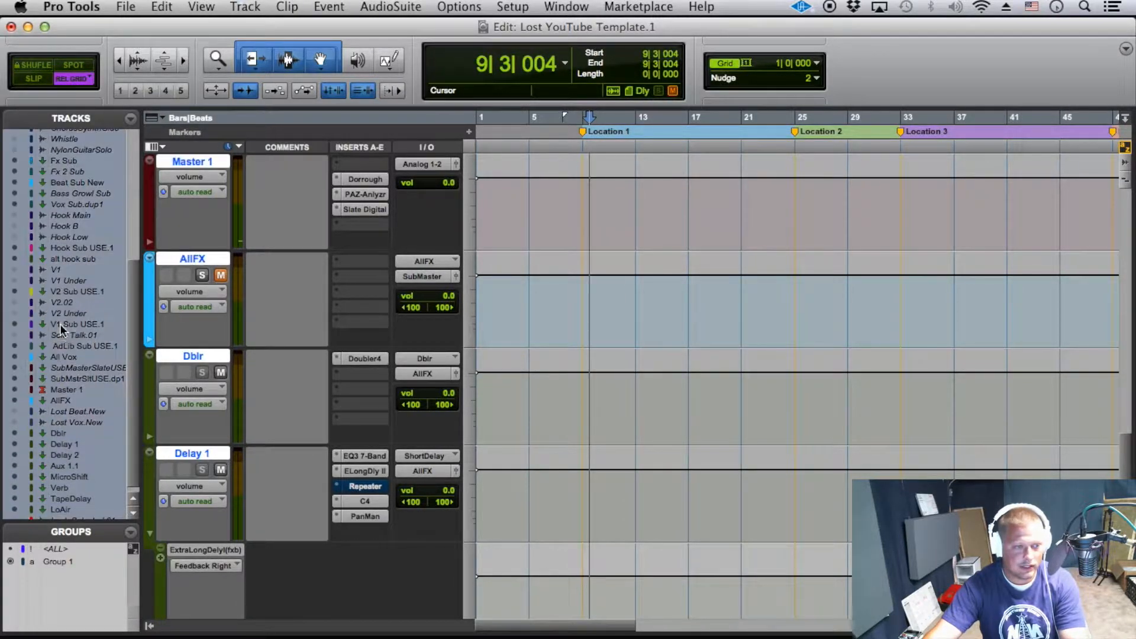
scroll(59, 414, down, 1)
click(61, 417)
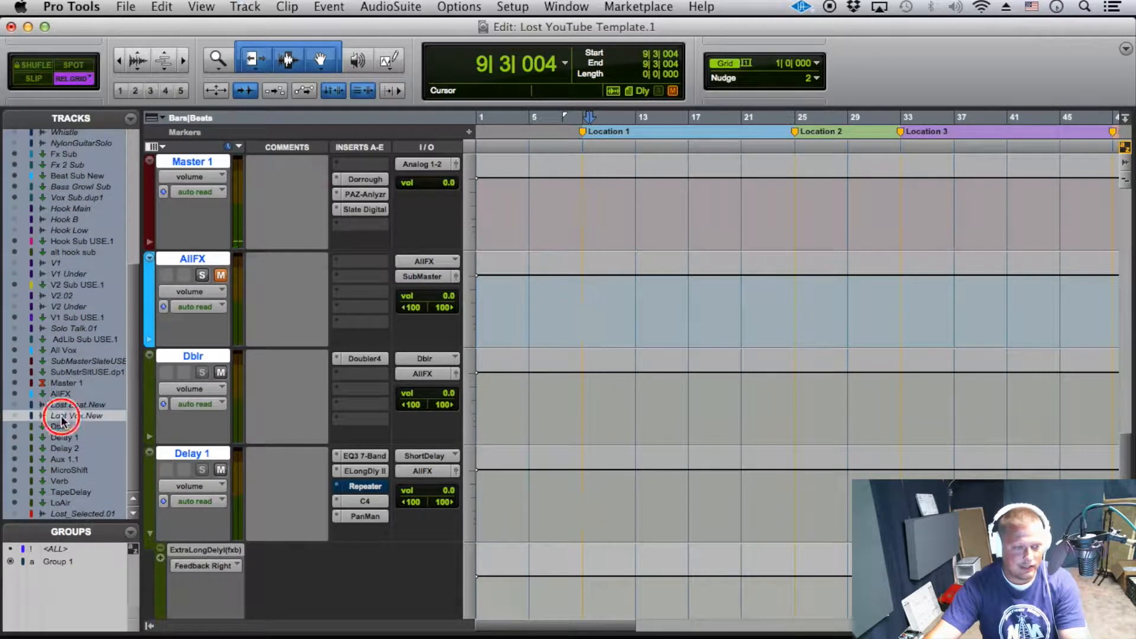
super+click(68, 404)
super+click(64, 513)
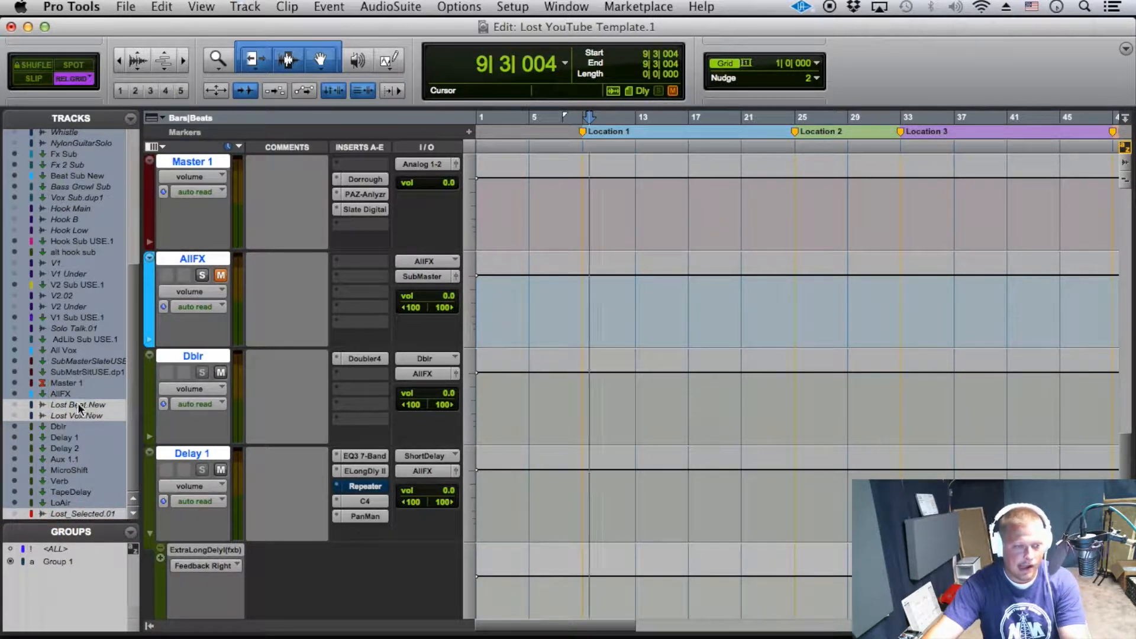
Remove the V1, V1 Under, V2.02, V2 Under and Solo Talk.01 tracks from the track list selection.
scroll(71, 355, up, 3)
super+click(62, 301)
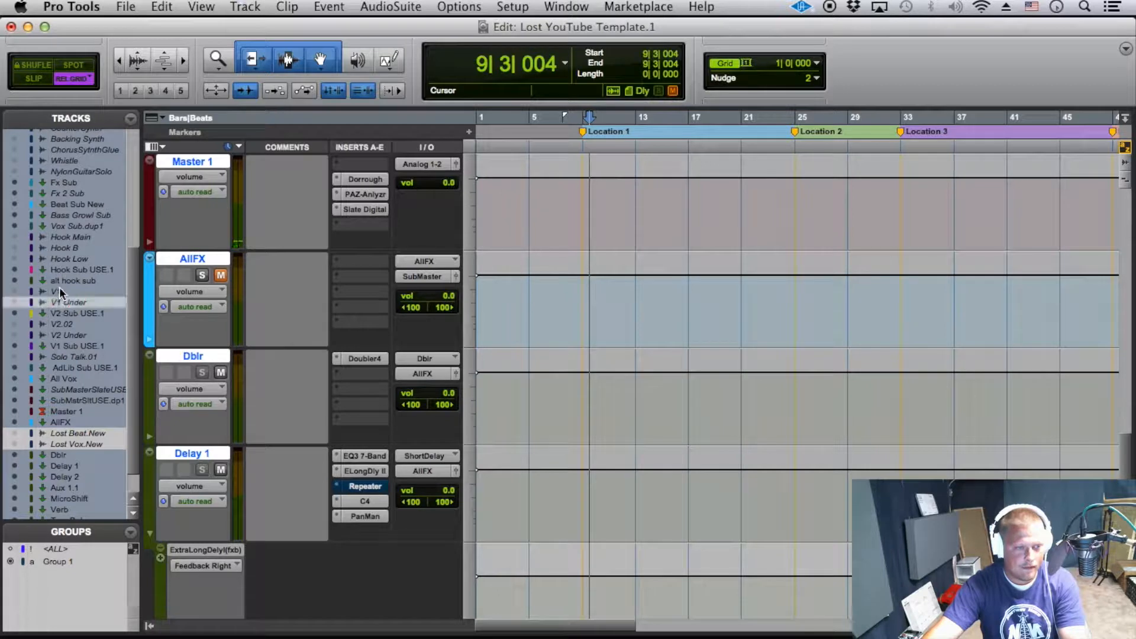
super+click(60, 290)
super+click(56, 335)
super+click(57, 325)
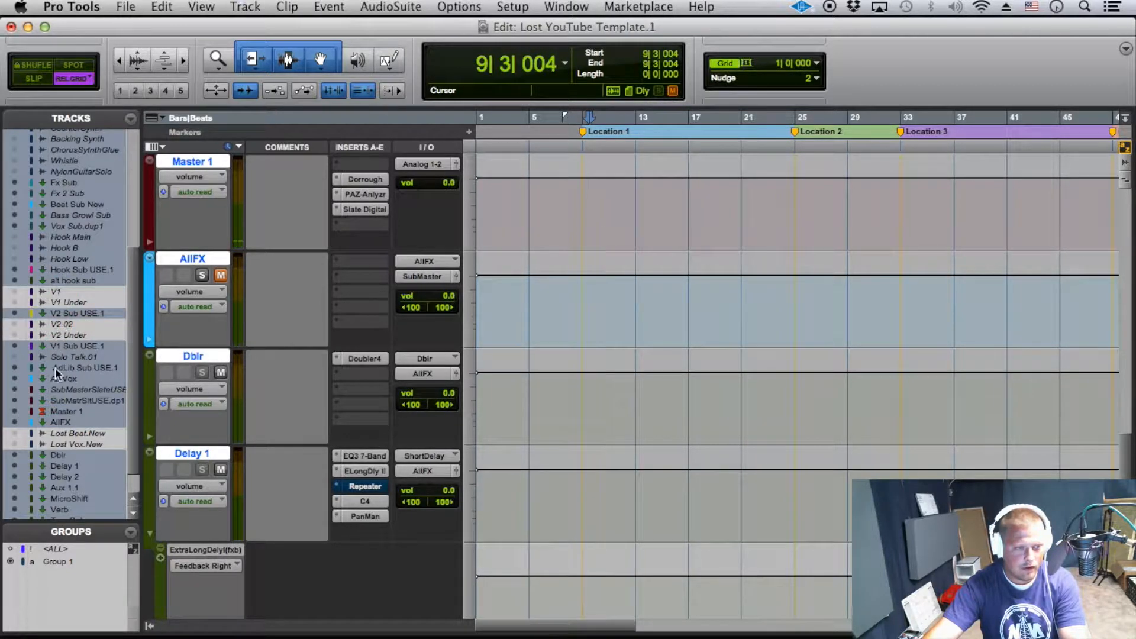
super+click(57, 358)
Remove the three Hook vocal tracks and the instrument tracks from NylonGuitarSolo up to AirySynth from the selection.
scroll(57, 362, up, 5)
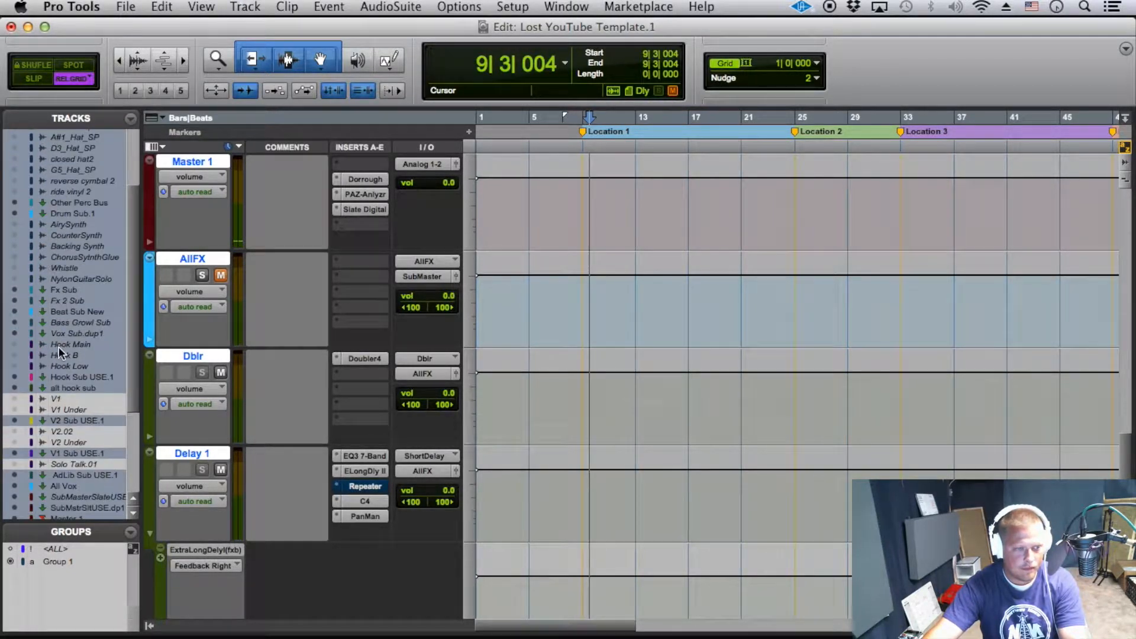
super+click(60, 366)
super+click(61, 355)
super+click(63, 345)
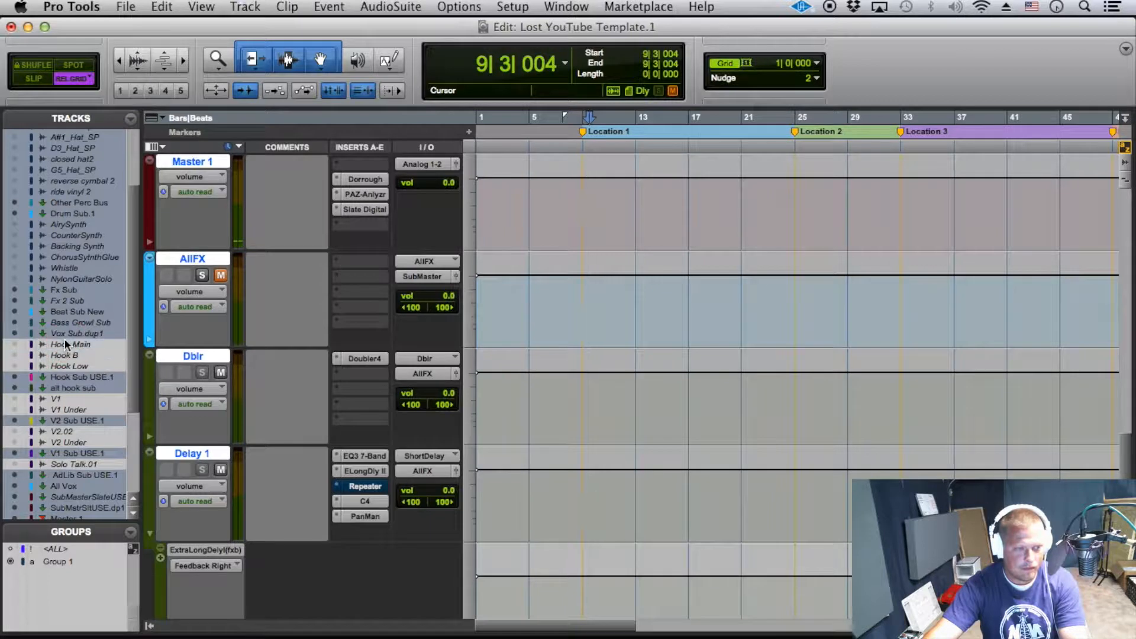
super+click(74, 279)
super+click(73, 268)
super+click(71, 257)
super+click(71, 246)
super+click(70, 235)
super+click(68, 224)
Remove the hat, reverse cymbal 2 and ride vinyl 2 tracks from the track list selection.
scroll(75, 258, up, 5)
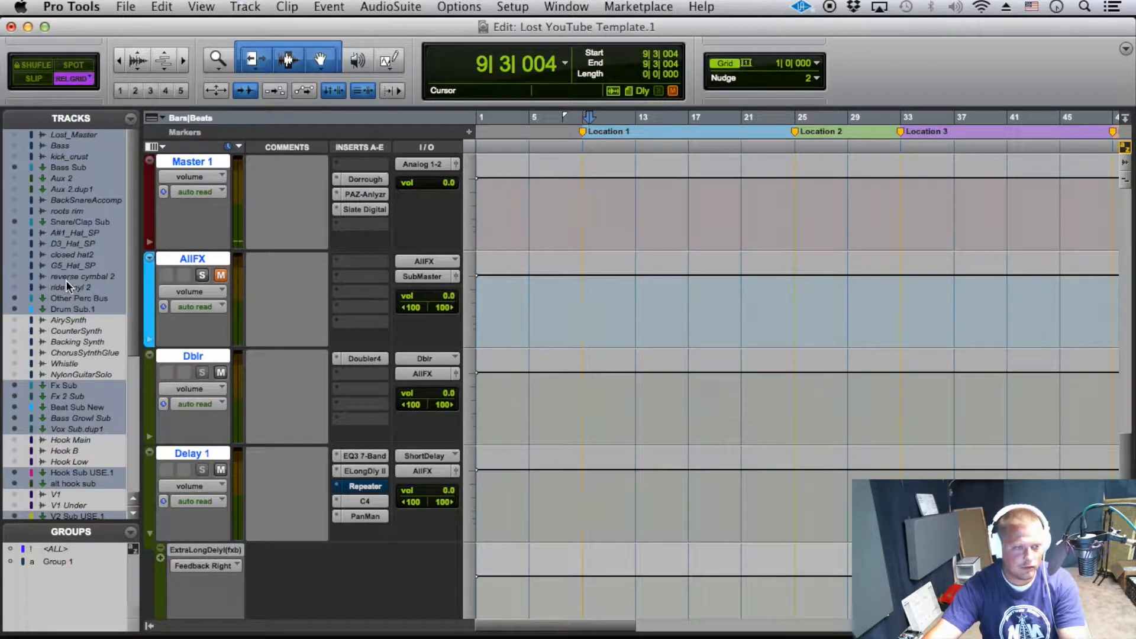
super+click(66, 285)
super+click(67, 264)
super+click(67, 276)
super+click(63, 244)
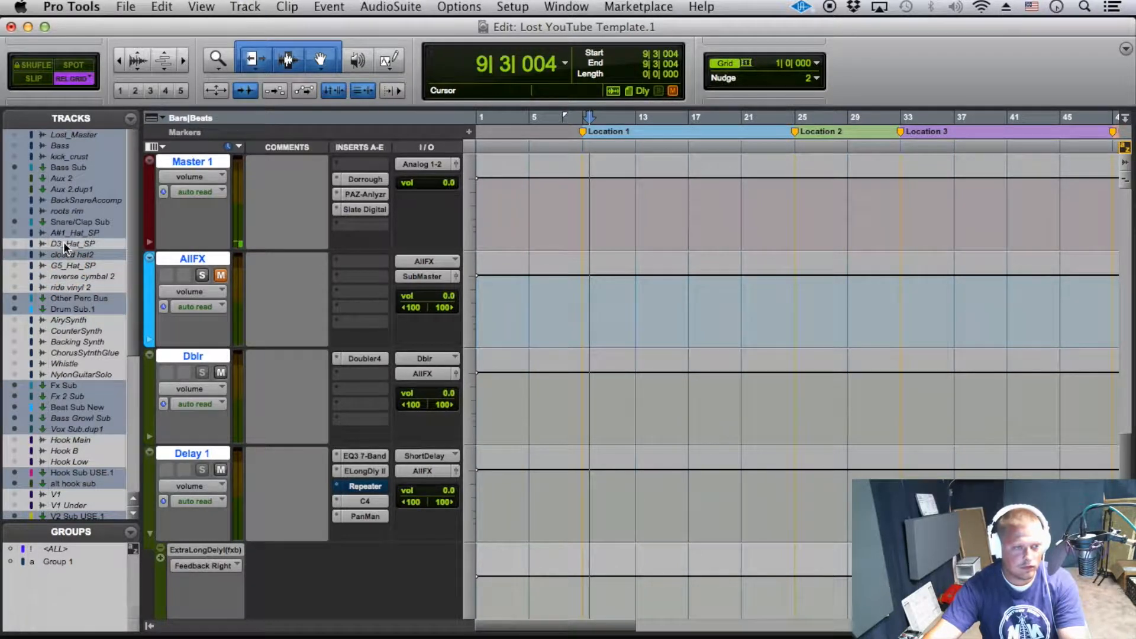
super+click(65, 255)
super+click(68, 233)
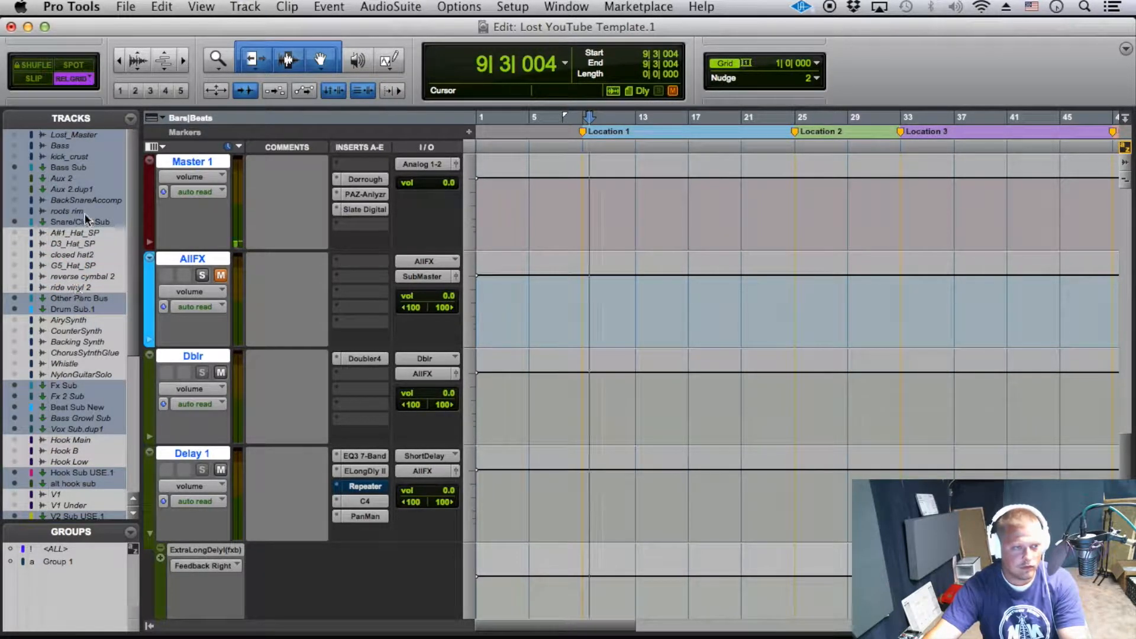
Remove roots rim, BackSnareAccomp, Aux 2.dup1, Aux 2, kick_crust, Bass and Lost_Master from the track list selection.
super+click(83, 212)
super+click(83, 201)
super+click(83, 190)
super+click(82, 178)
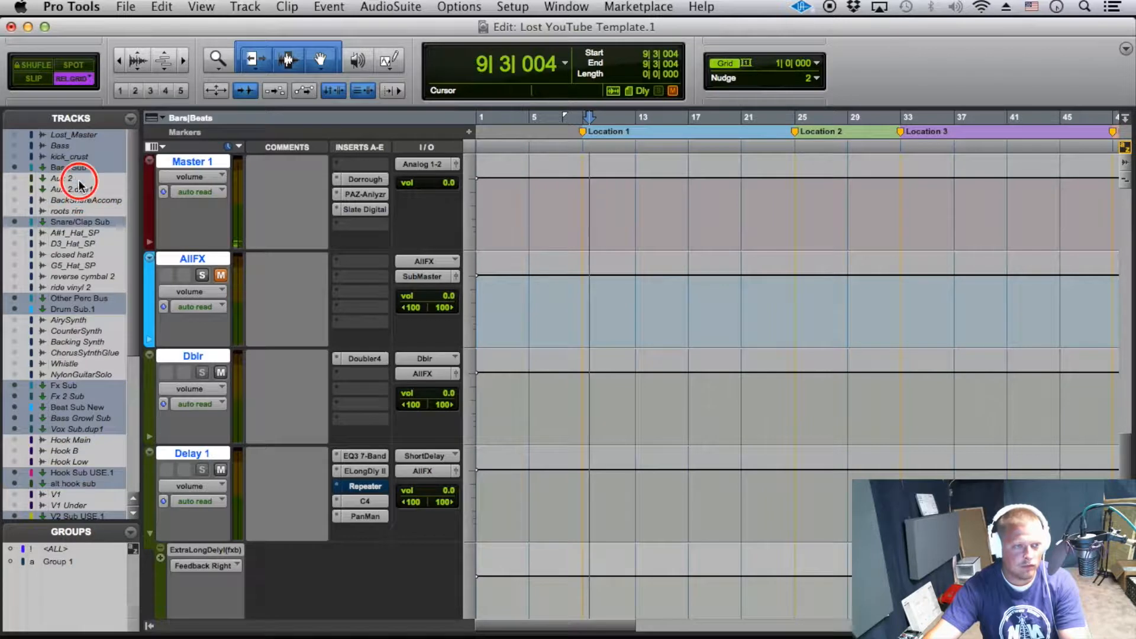
super+click(80, 158)
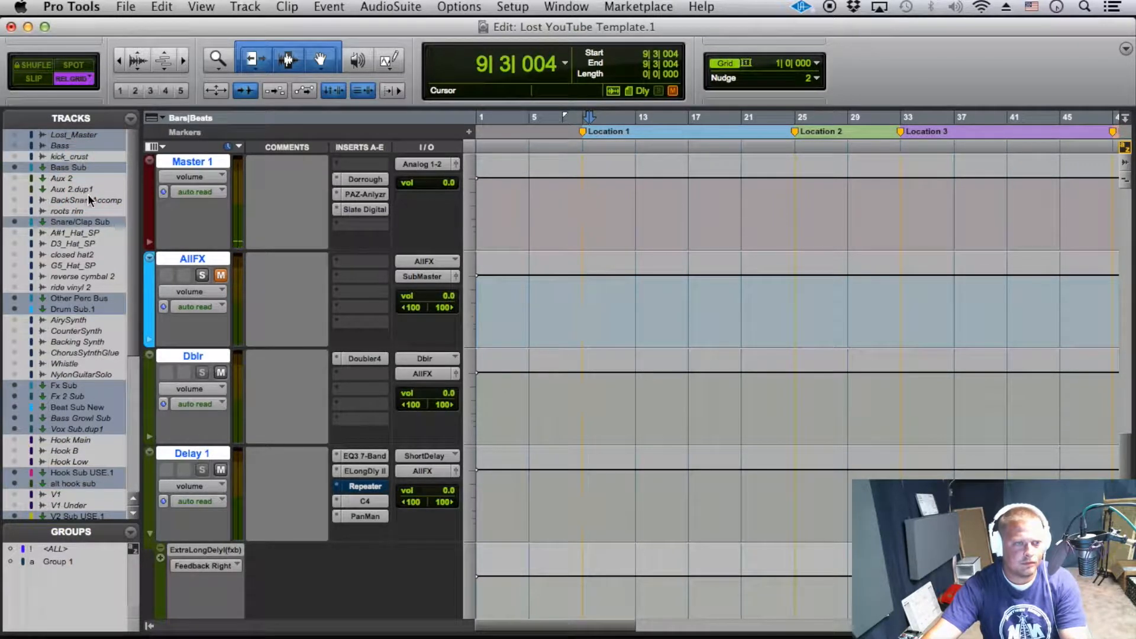
super+click(81, 147)
super+click(81, 136)
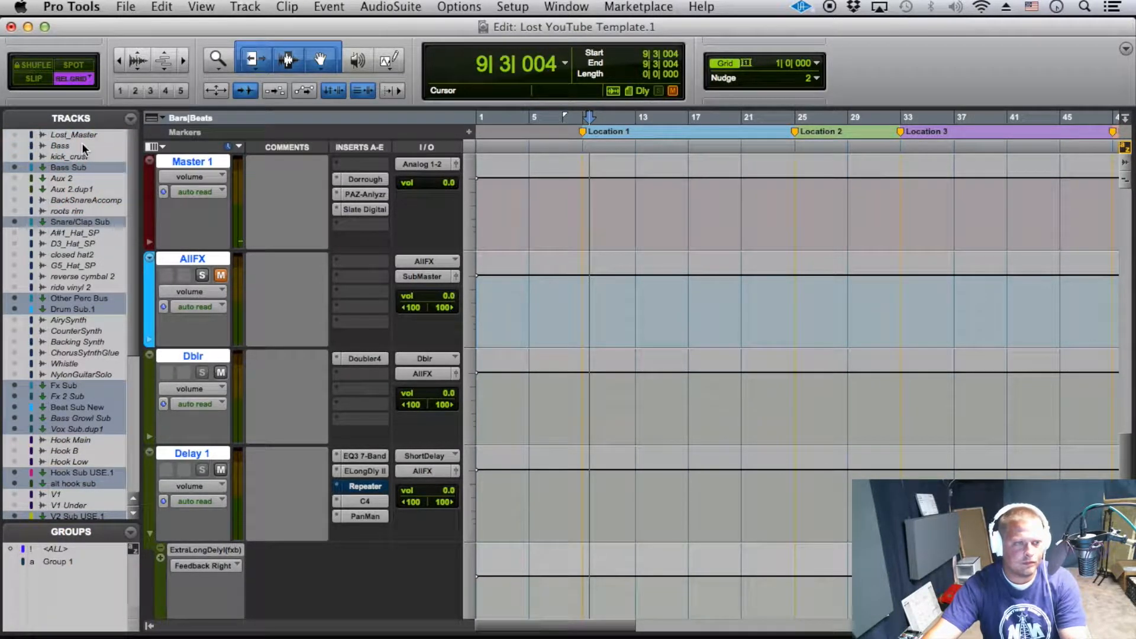
Show the A#1_Hat_SP track and move the selected submix, master and effect tracks above it.
scroll(154, 408, up, 15)
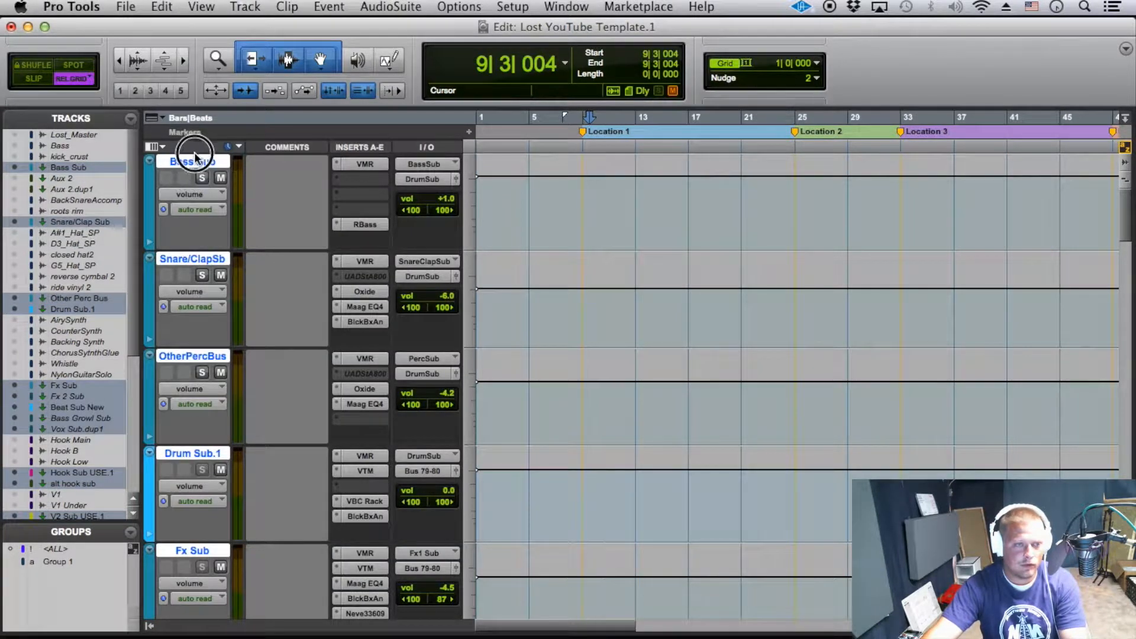
scroll(191, 243, down, 2)
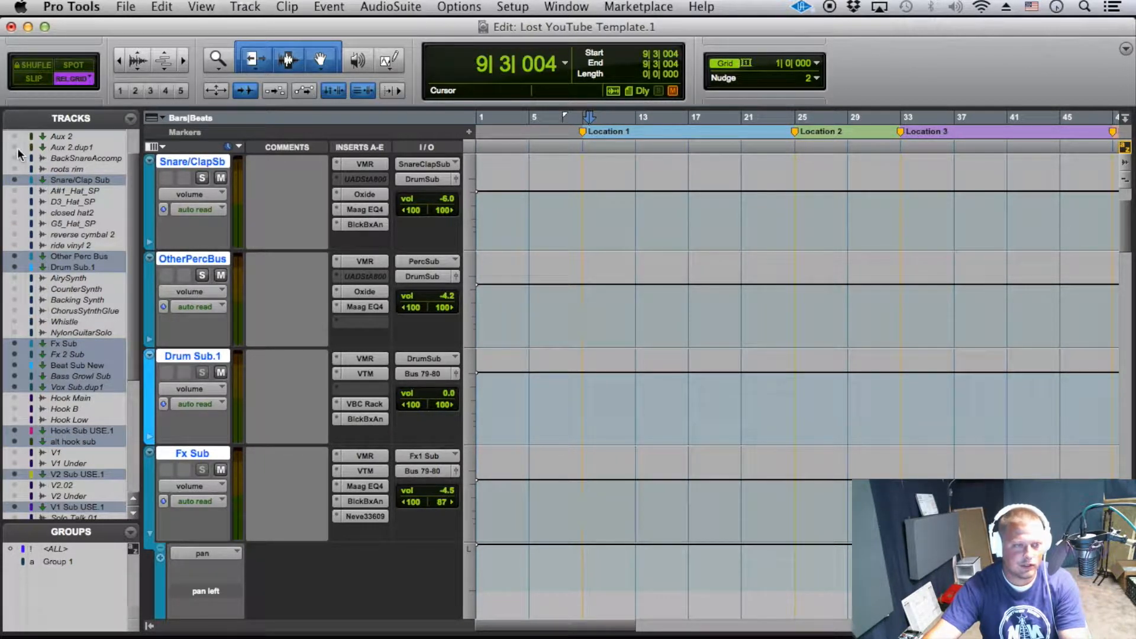
click(14, 190)
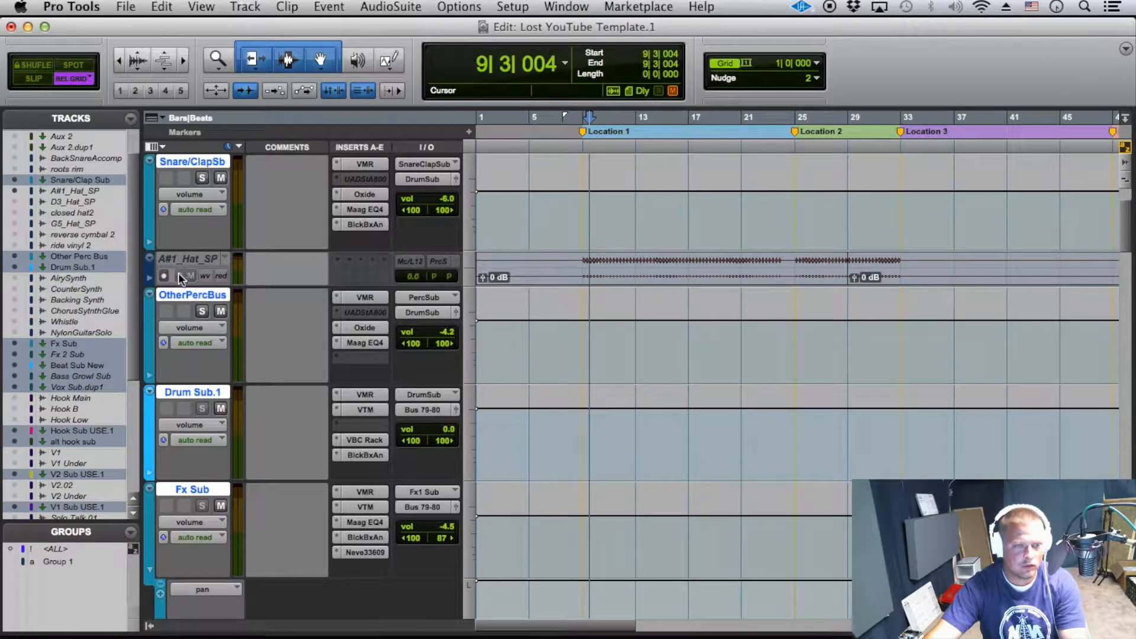
mouse_move(183, 296)
mouse_down()
mouse_move(183, 257)
mouse_move(191, 282)
mouse_up()
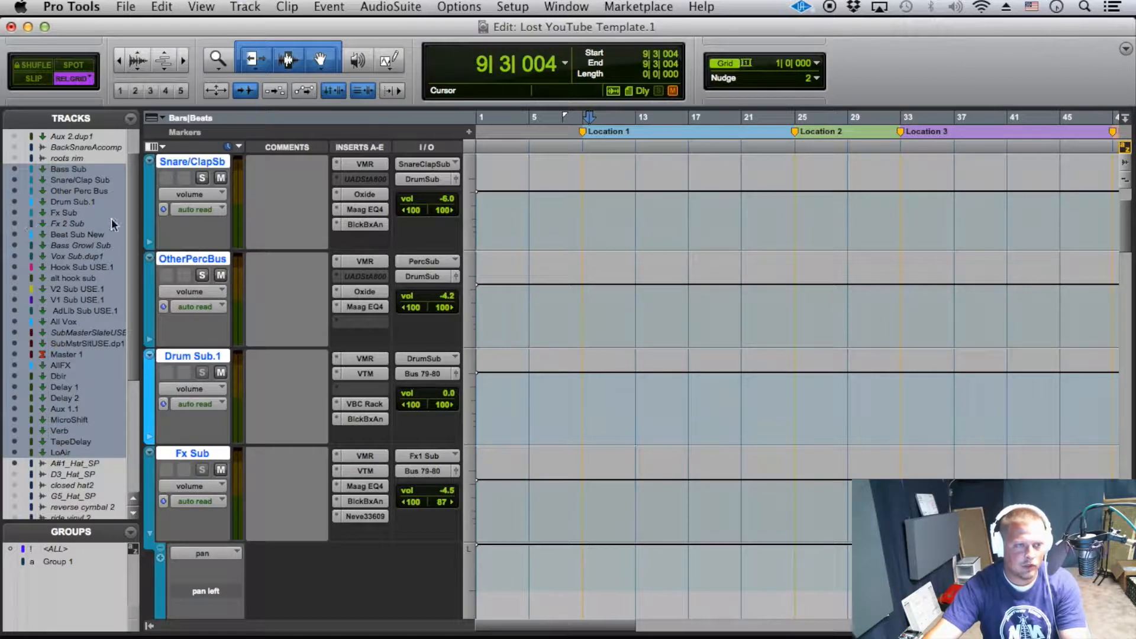
Move the selected submix, master and effect tracks to the start of the track list, above Lost_Master.
scroll(61, 189, up, 3)
scroll(61, 190, up, 1)
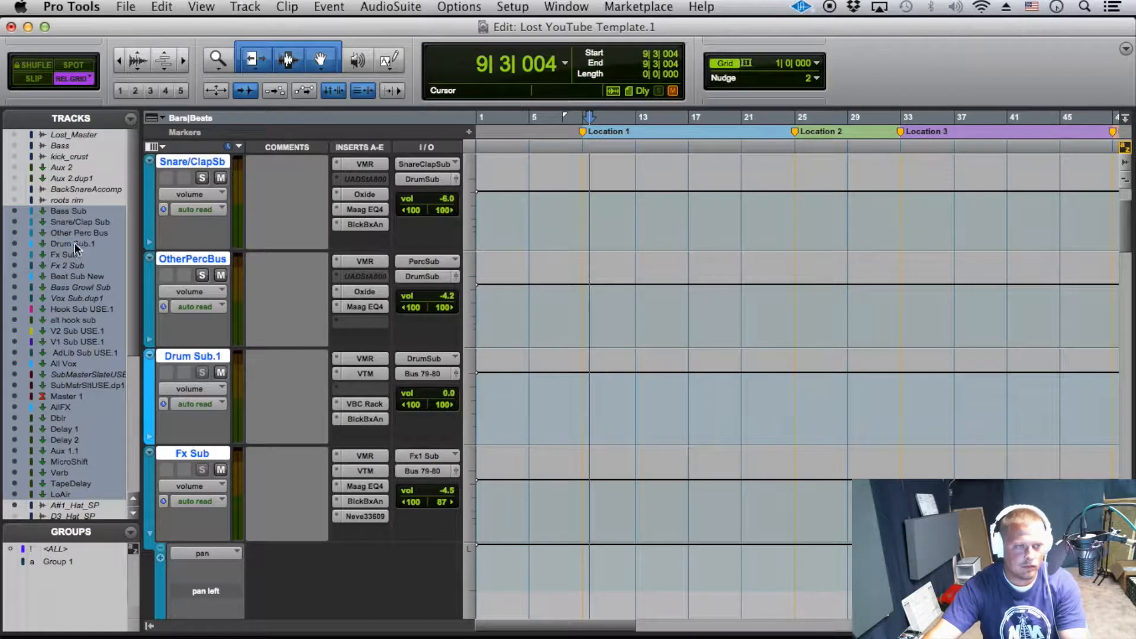
drag(72, 202, 74, 122)
Hide the A#1_Hat_SP track and shrink the height of all tracks so they fit in the Edit window.
scroll(58, 234, down, 8)
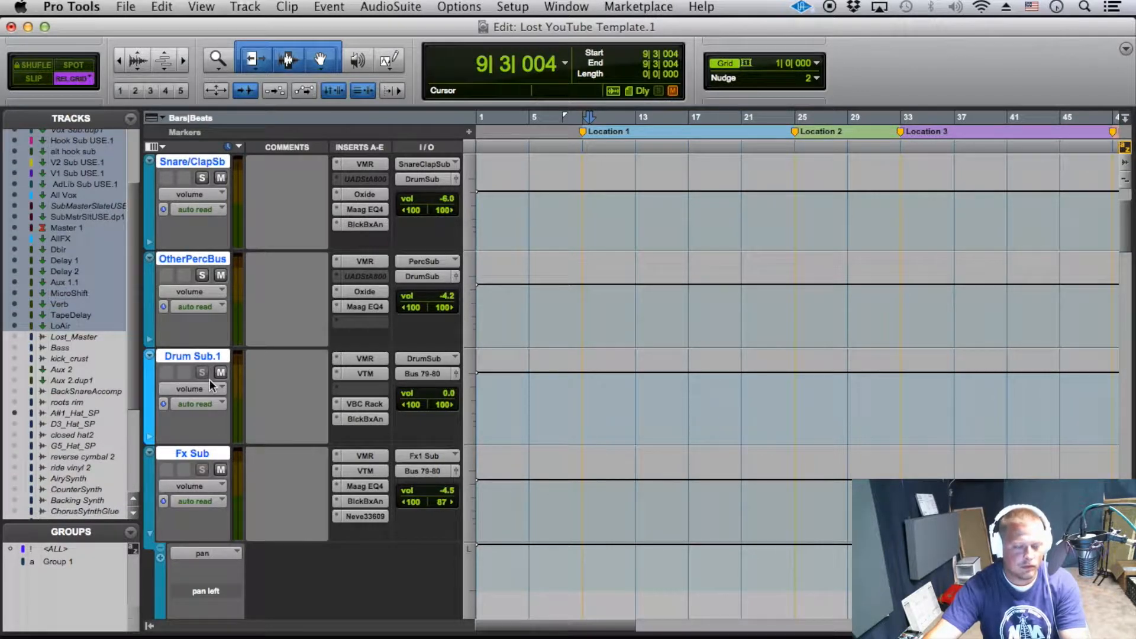
click(66, 413)
scroll(79, 432, down, 5)
scroll(282, 425, down, 10)
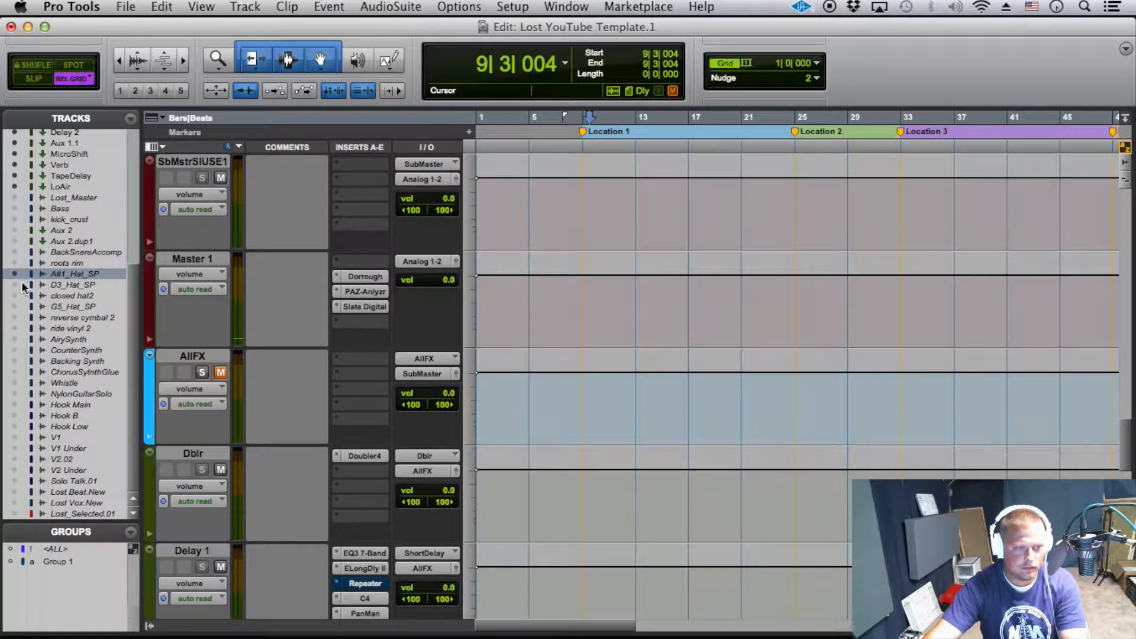
scroll(233, 385, up, 4)
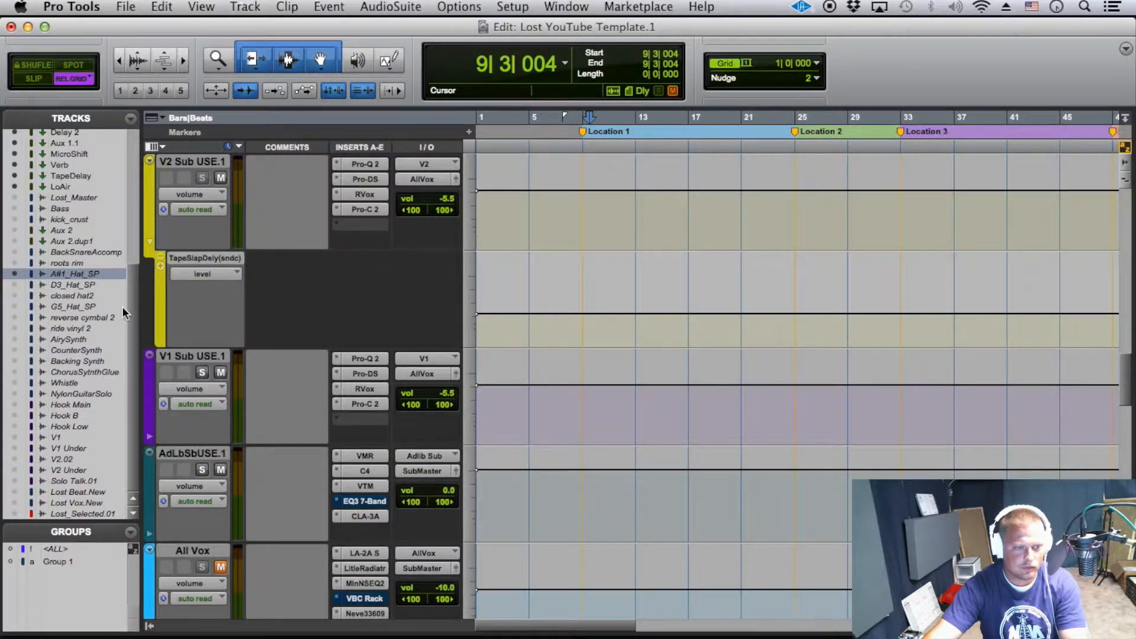
scroll(190, 338, down, 4)
drag(214, 250, 223, 98)
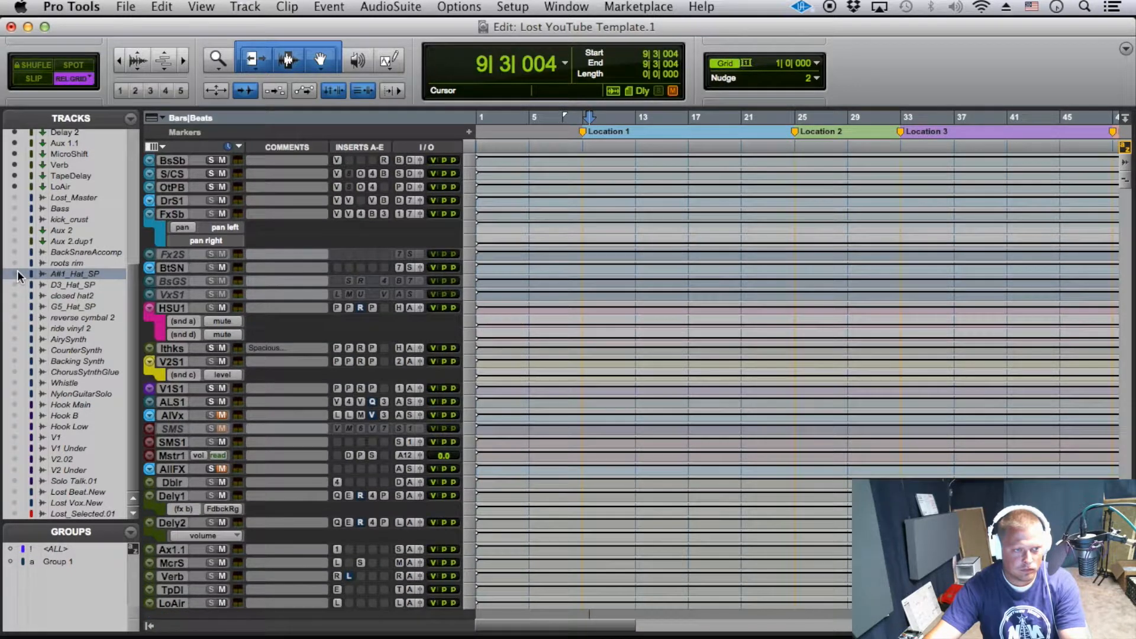
Select the hidden tracks from Lost_Master through Lost_Selected.01 in the track list, and close the track list.
click(66, 200)
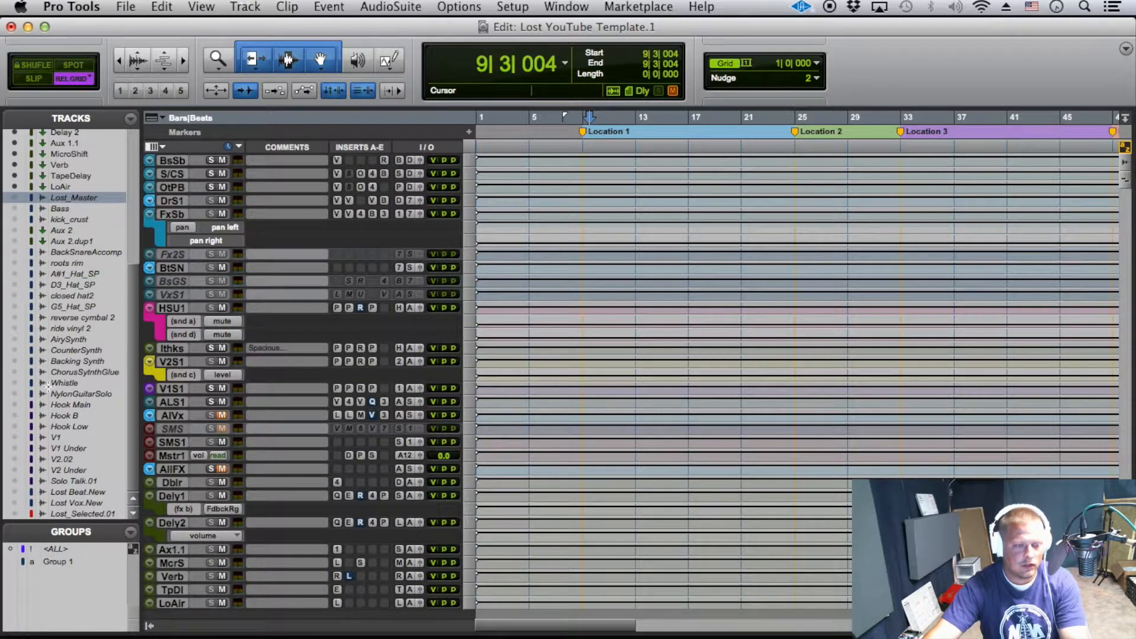
shift+click(87, 515)
right_click(87, 515)
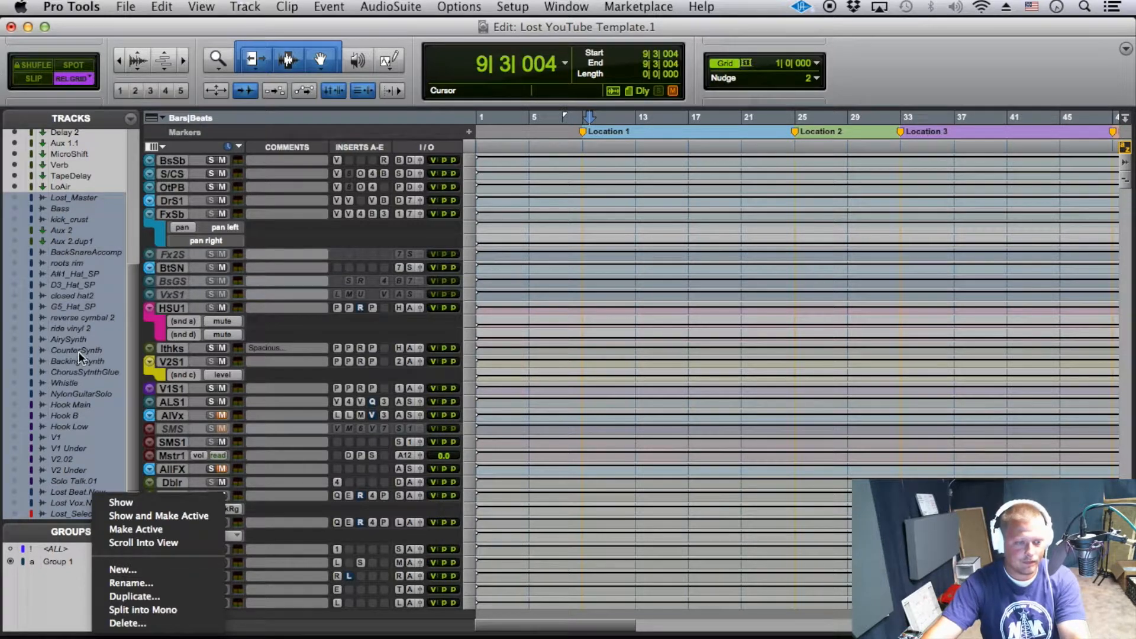
click(42, 583)
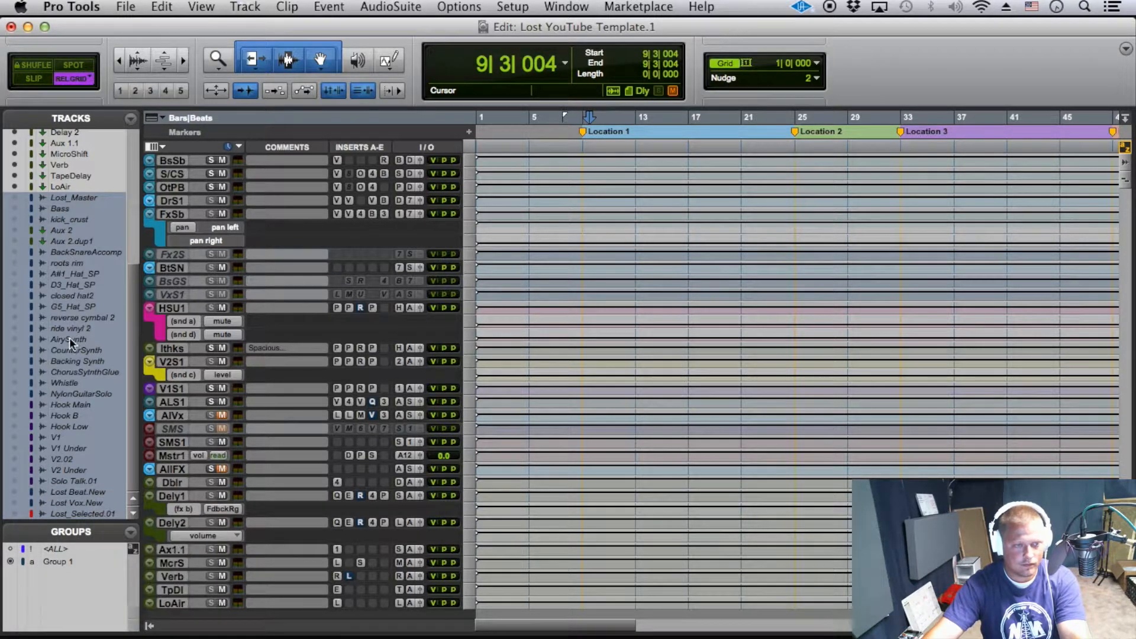
click(146, 627)
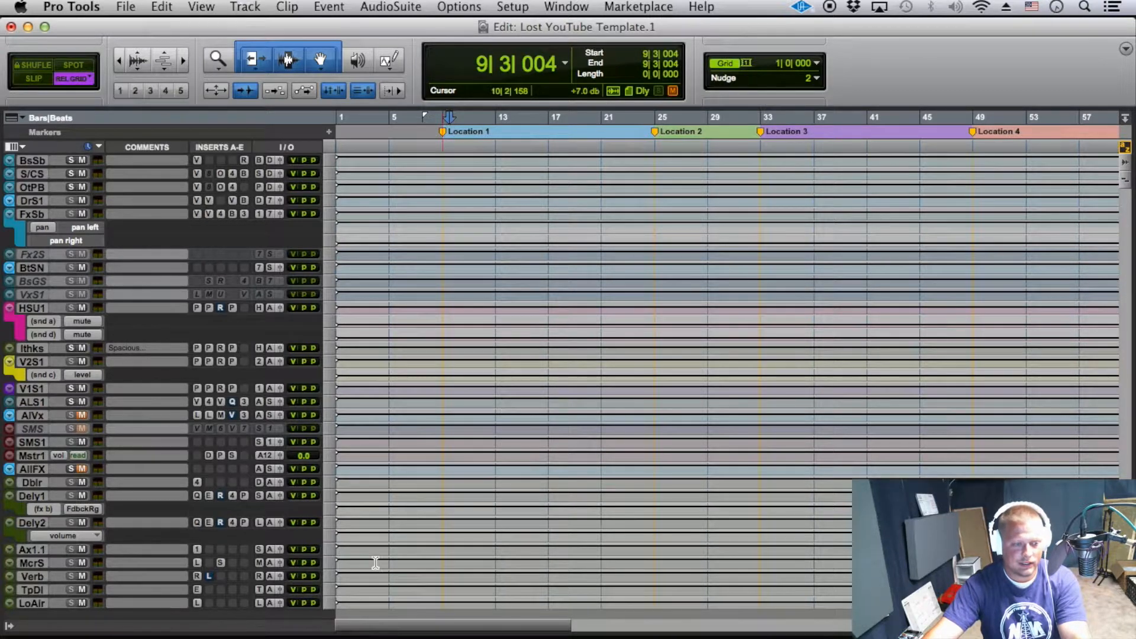
Switch to the Mix window and select the AllFX track.
key(super+equal)
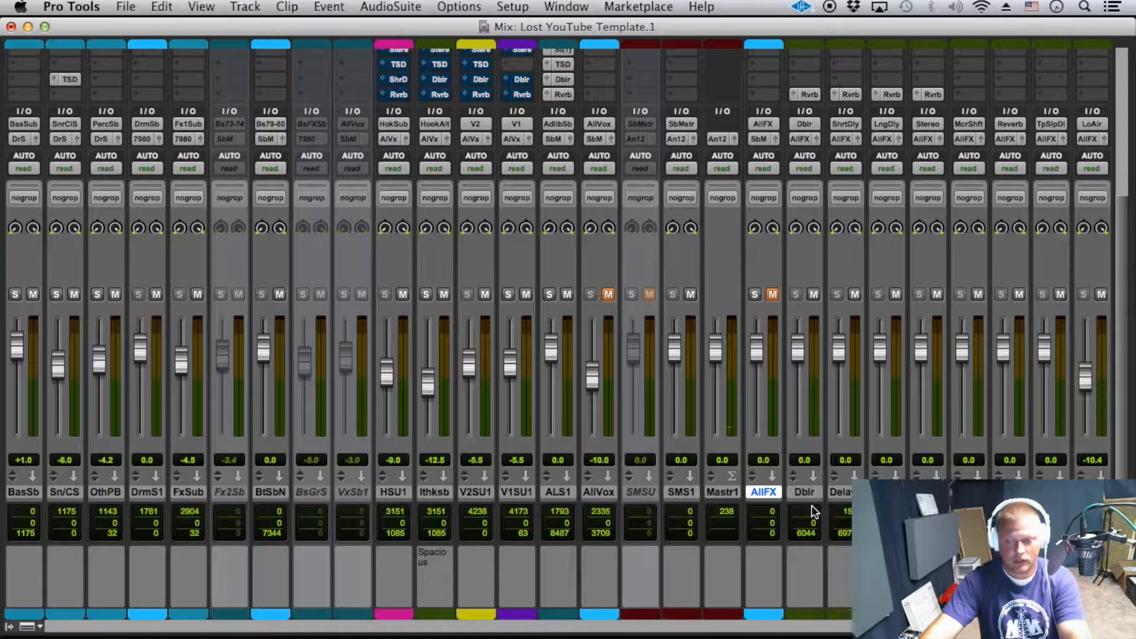
click(763, 492)
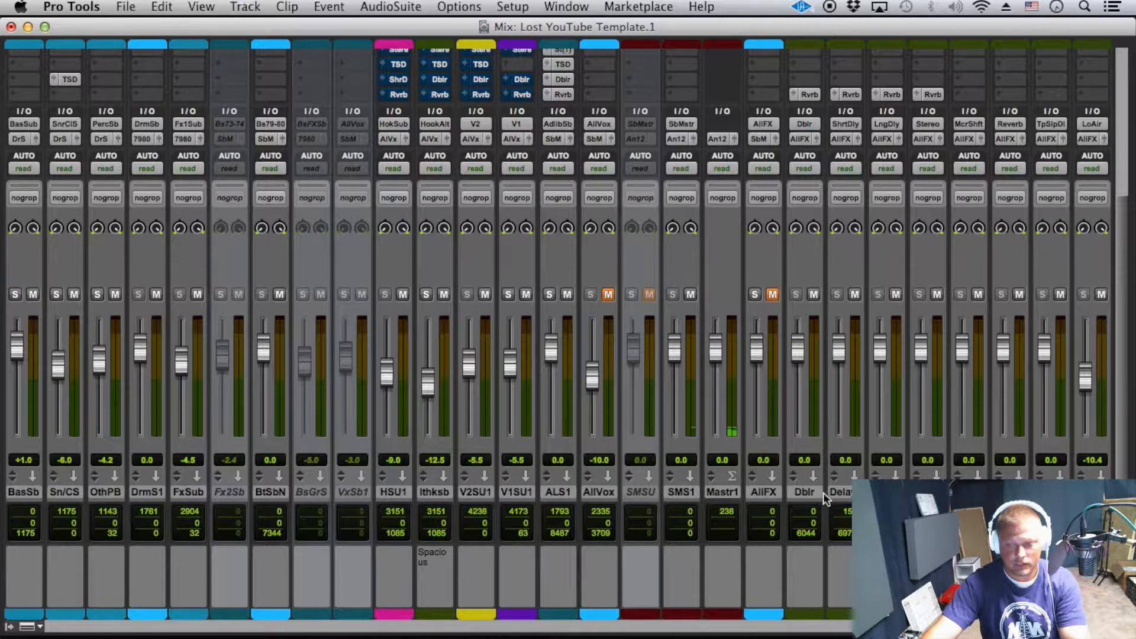
drag(835, 492, 814, 495)
click(763, 492)
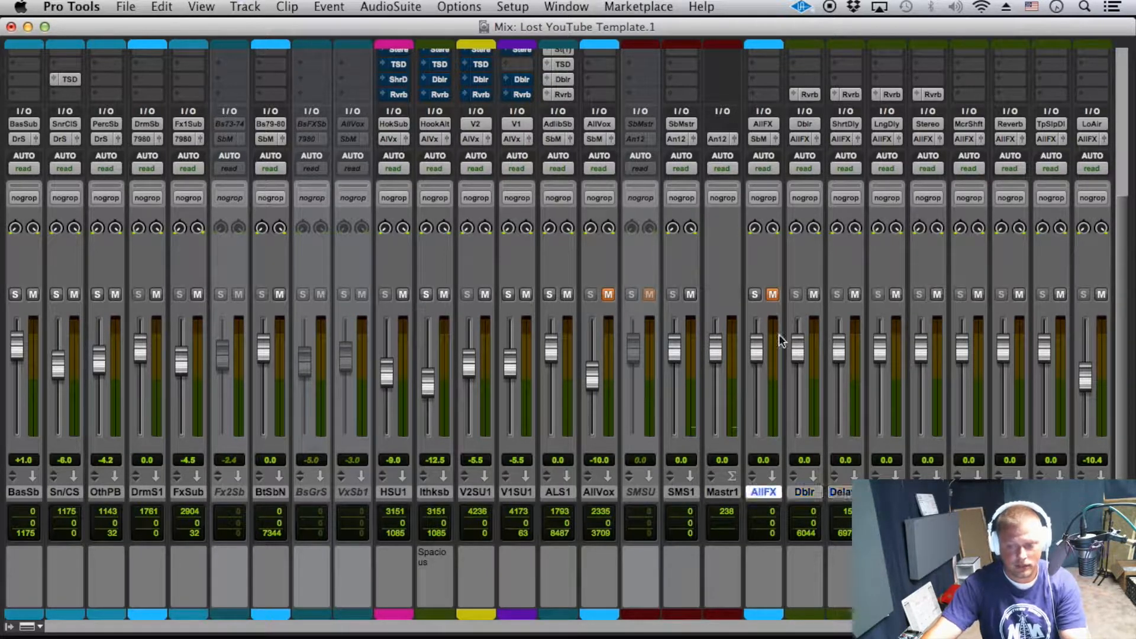
Highlight the main submix tracks SMS1, AllFX, AllVox and BtSbN together in the mixer.
click(775, 290)
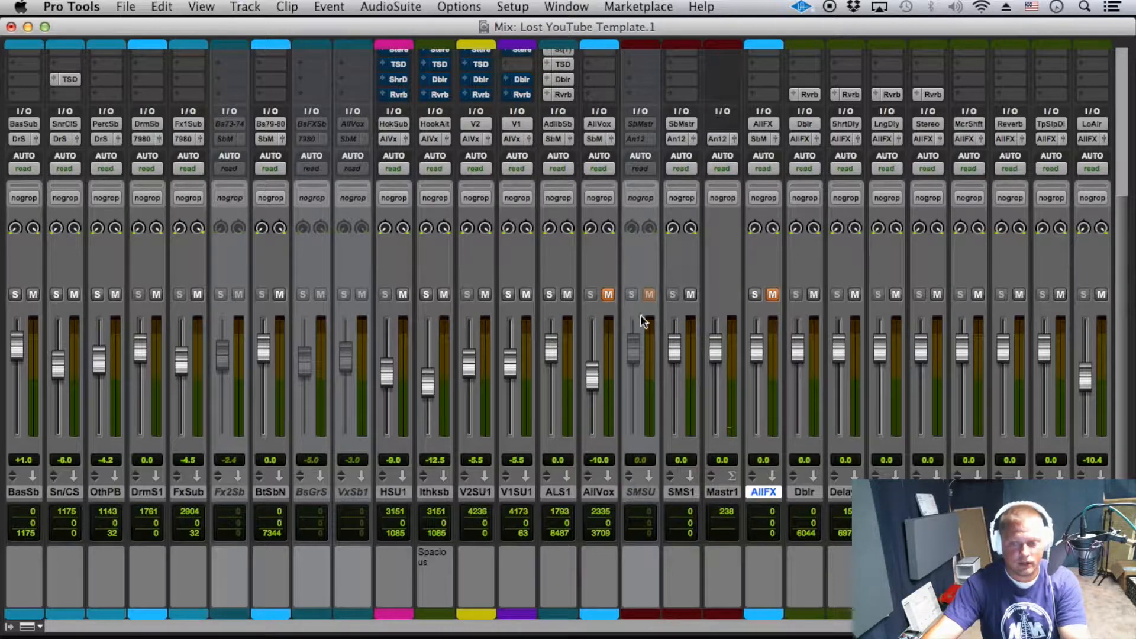
click(690, 496)
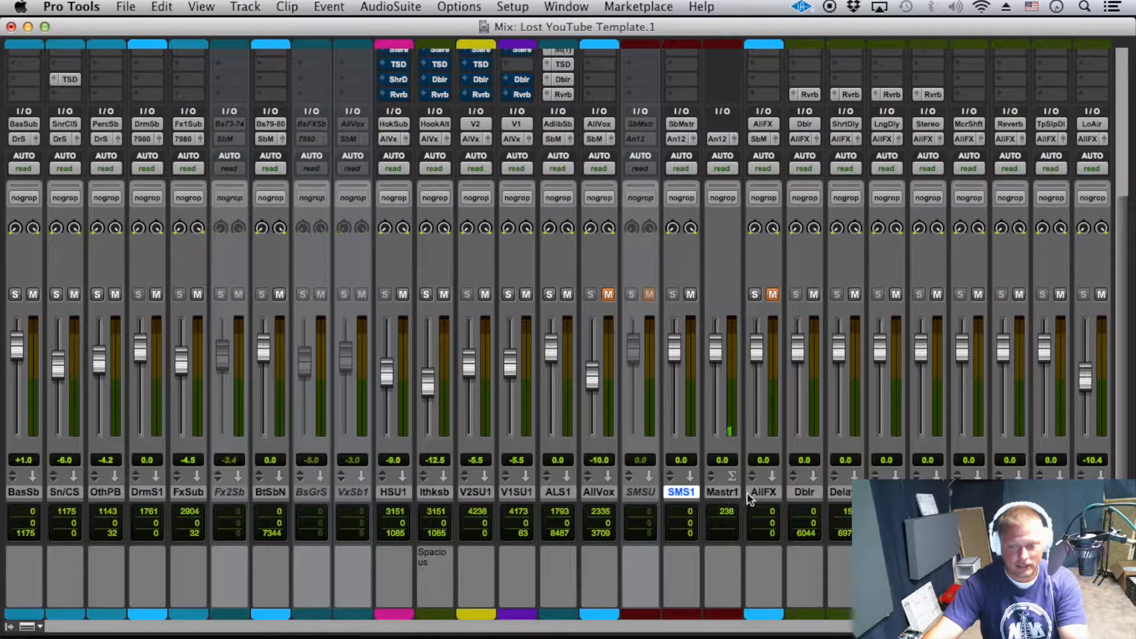
super+click(765, 492)
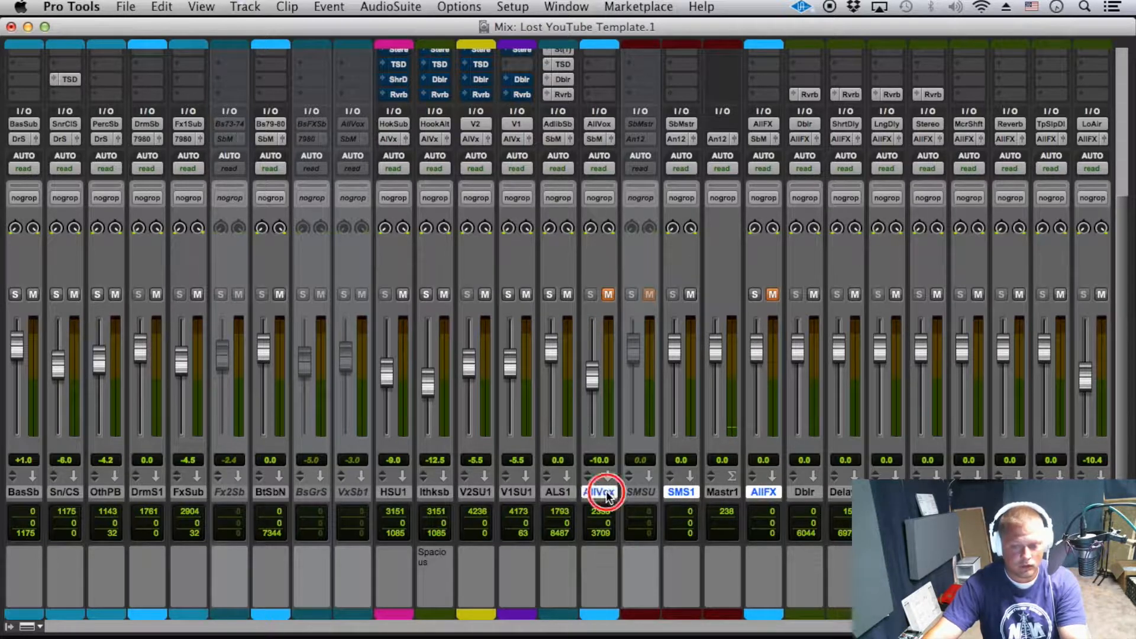
super+click(272, 493)
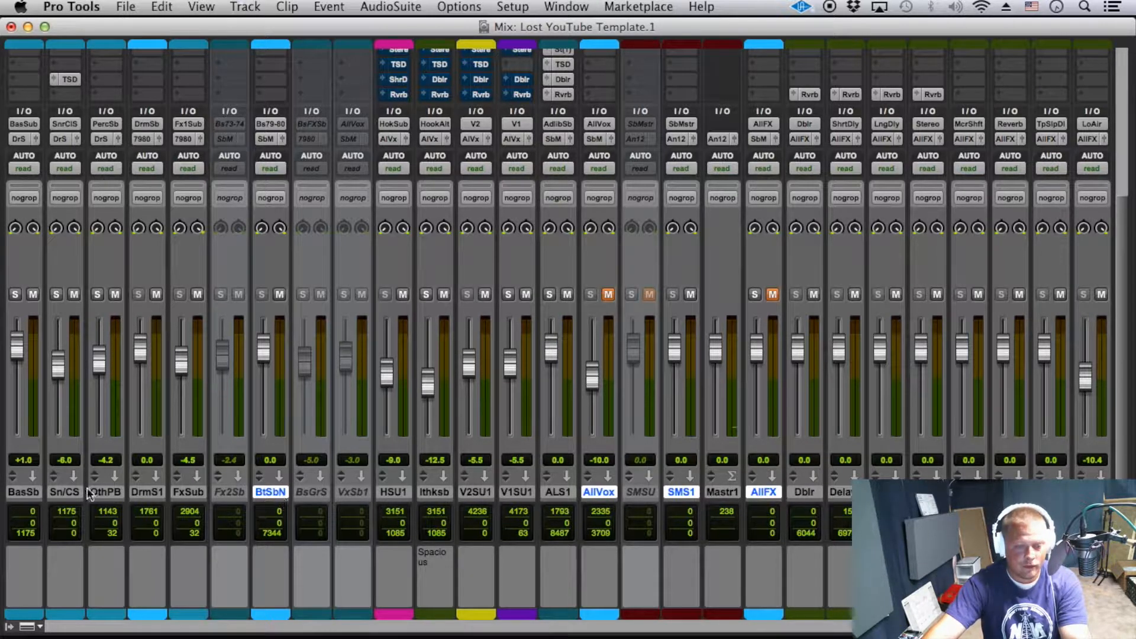
Highlight the beat tracks in groups: FxSub, Fx2Sb and BsGrS; DrmS1; and OthPB through BasSb.
click(187, 494)
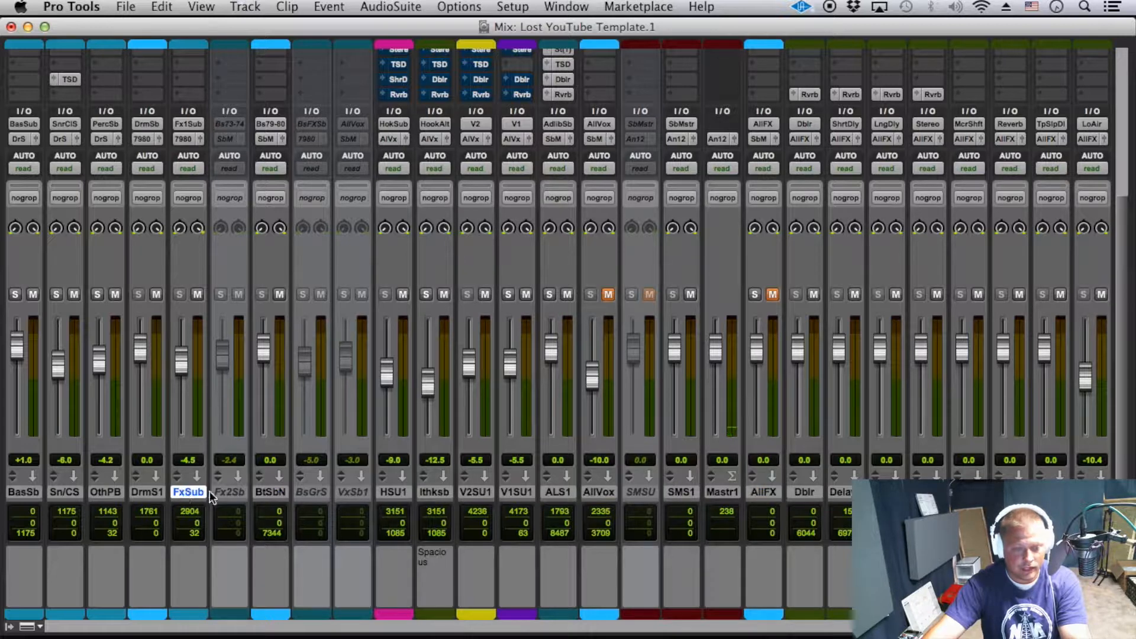
super+click(234, 494)
super+click(299, 494)
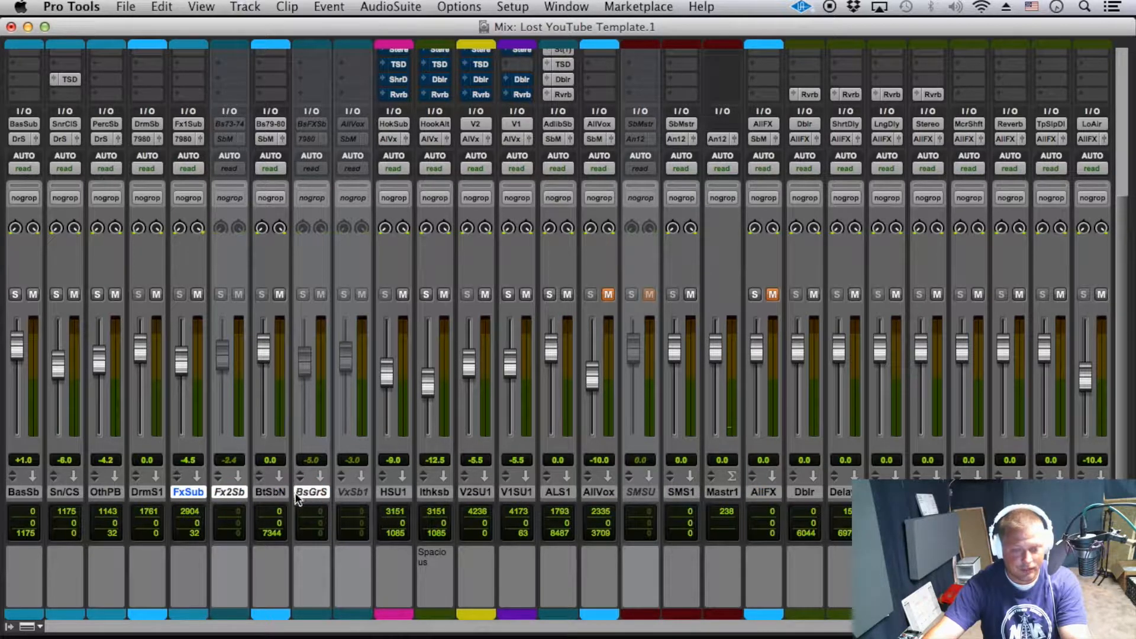
click(112, 491)
click(133, 490)
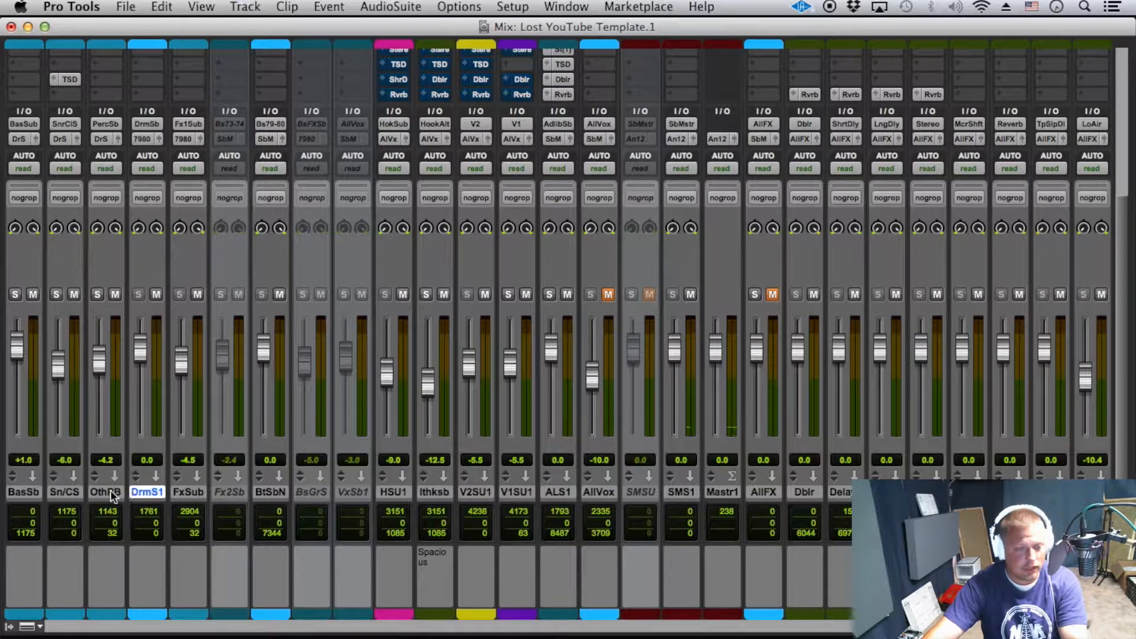
click(110, 492)
shift+click(30, 492)
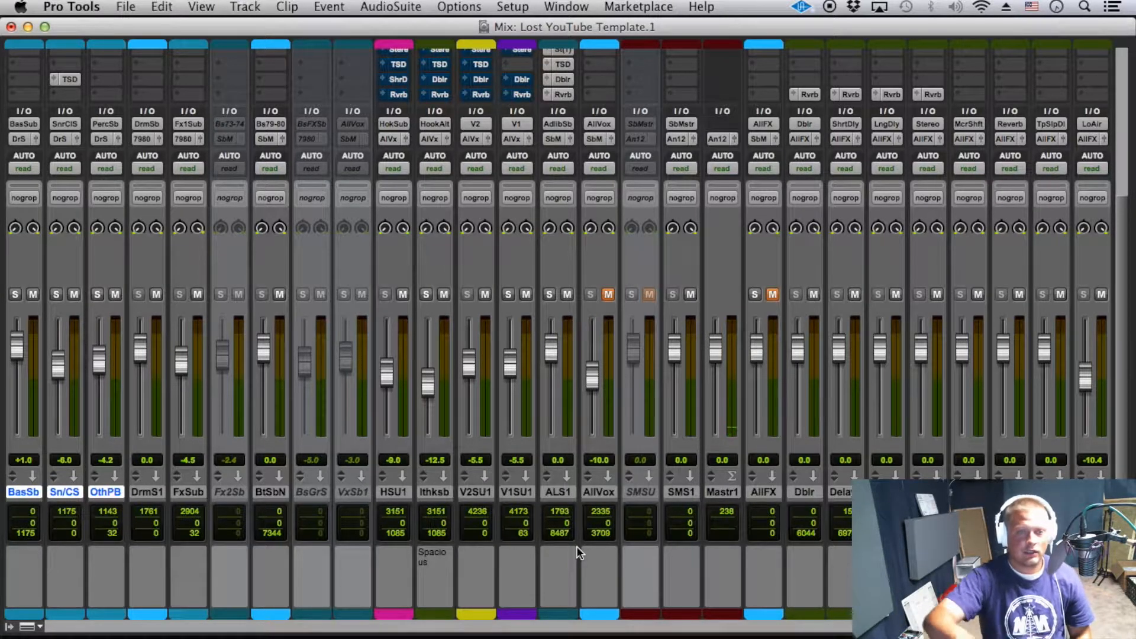
Rename the input bus of the BtSbN track to Beat Sub.
right_click(264, 122)
click(279, 153)
text(Beat Sub)
key(Return)
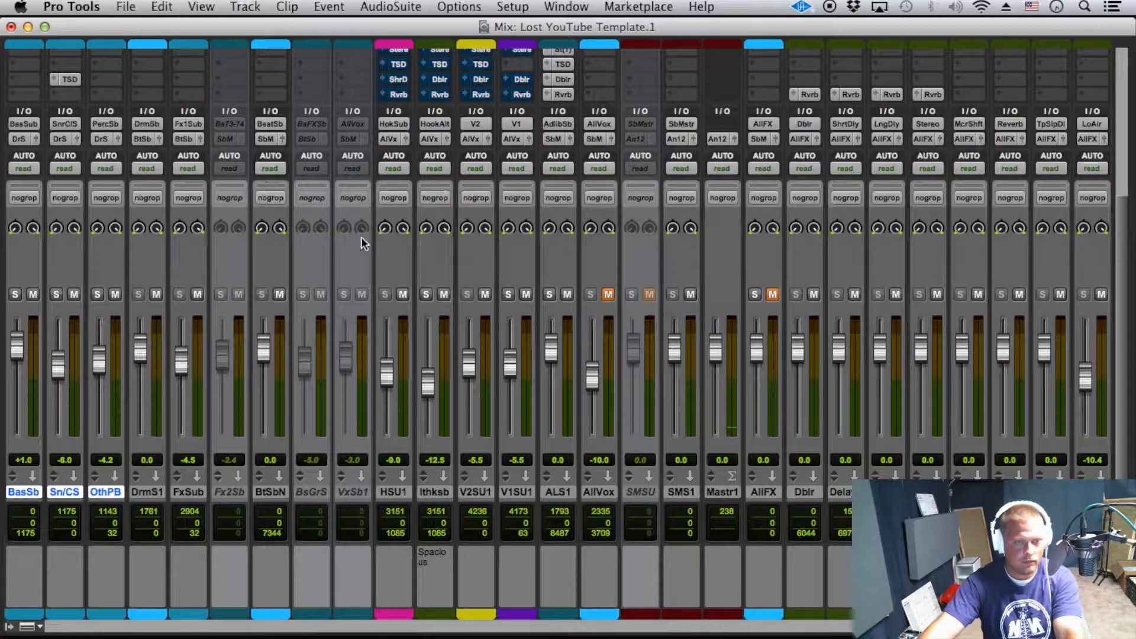
Rename the input bus of the inactive Fx2Sb track to Fx2.
click(238, 488)
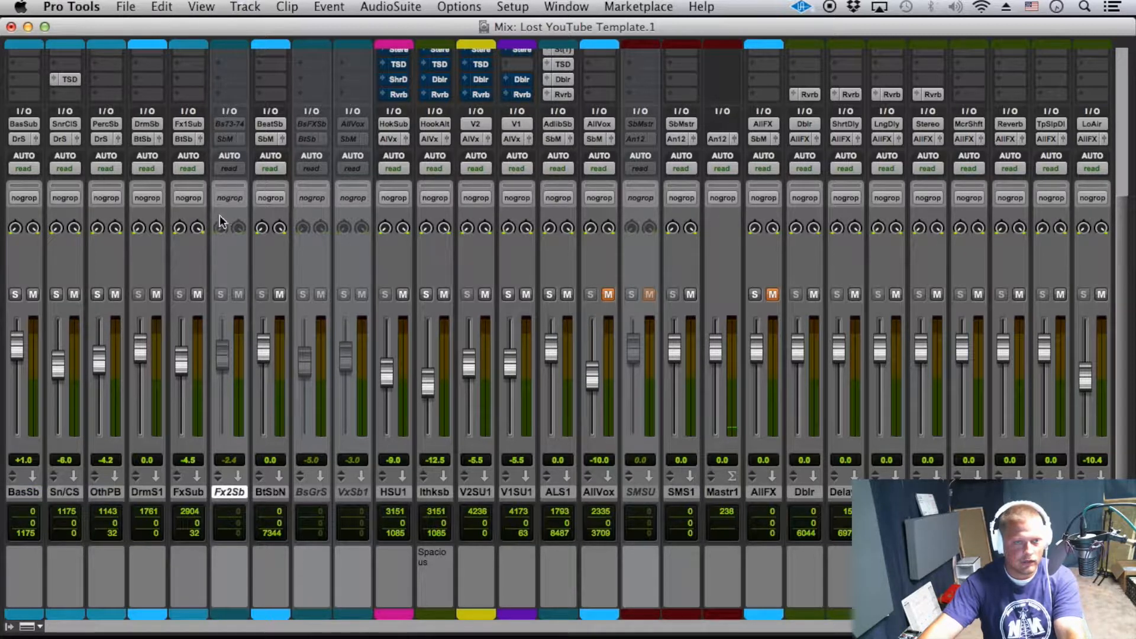
right_click(232, 122)
click(244, 147)
text(Fx2)
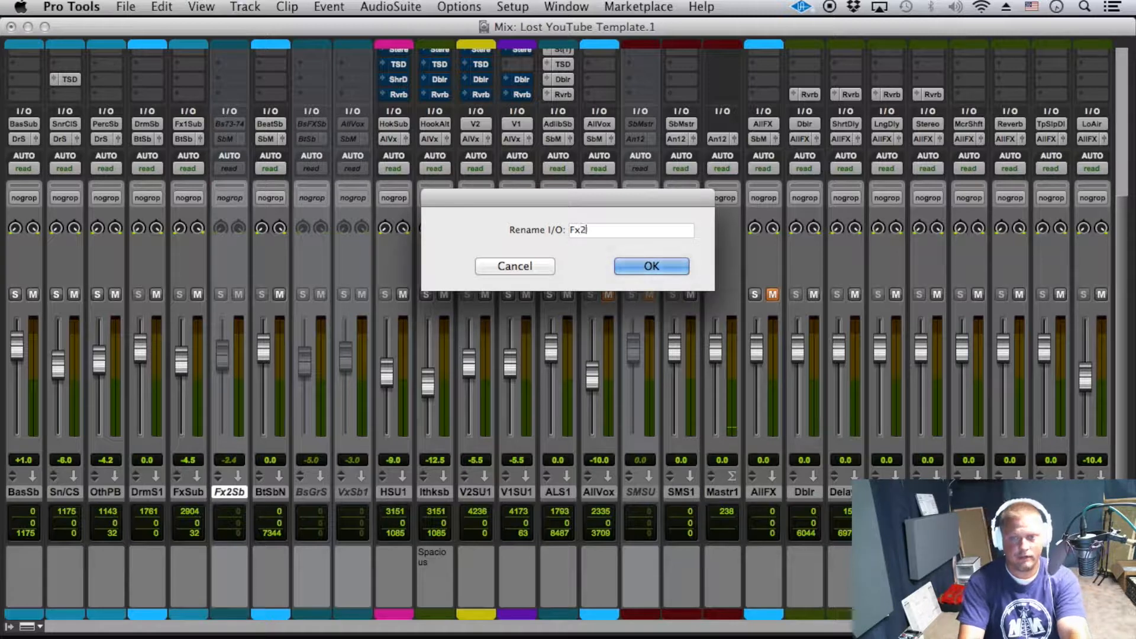
key(Return)
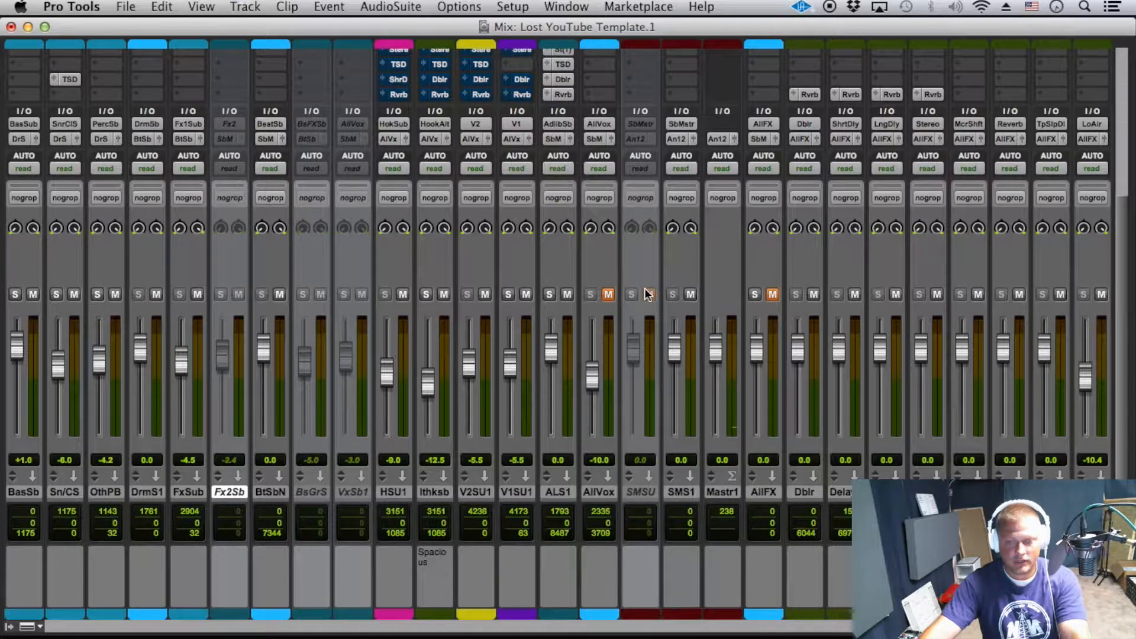
Start saving the session as a template installed in the Mixing Template 2017 category.
click(126, 6)
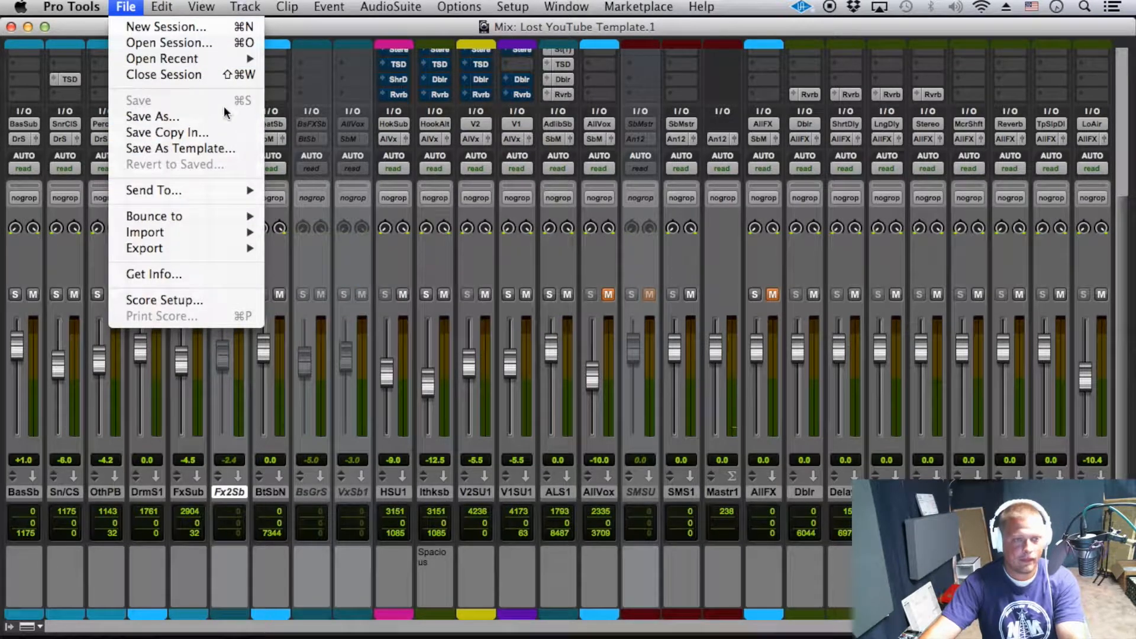
click(226, 148)
click(662, 224)
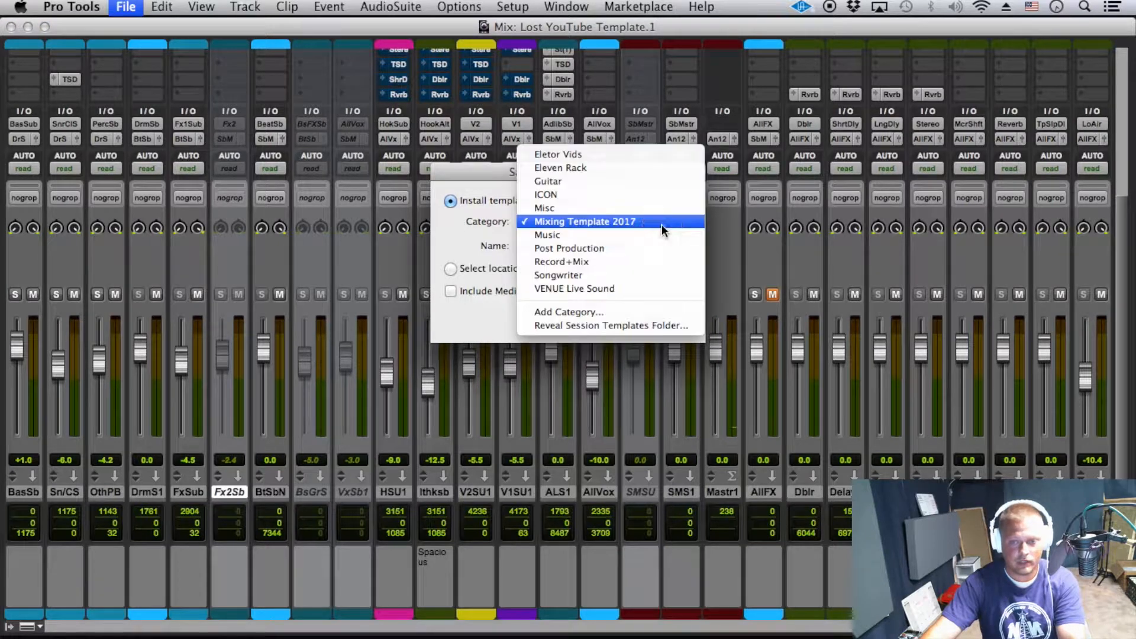
click(624, 223)
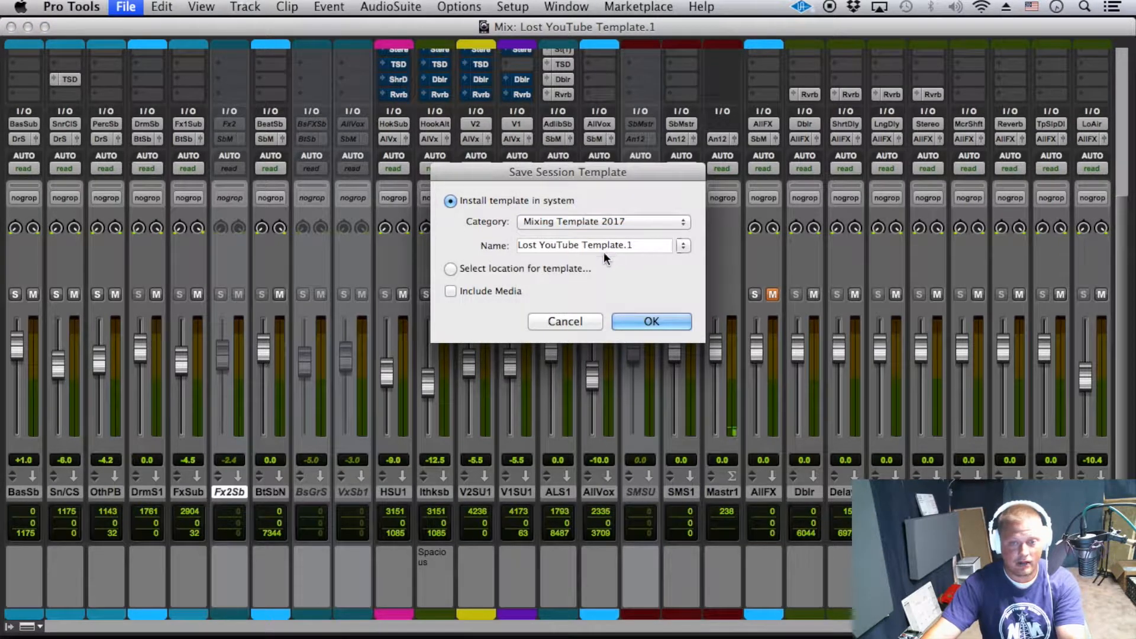
Name the session template DeCon Multitrack and save it.
triple_click(641, 243)
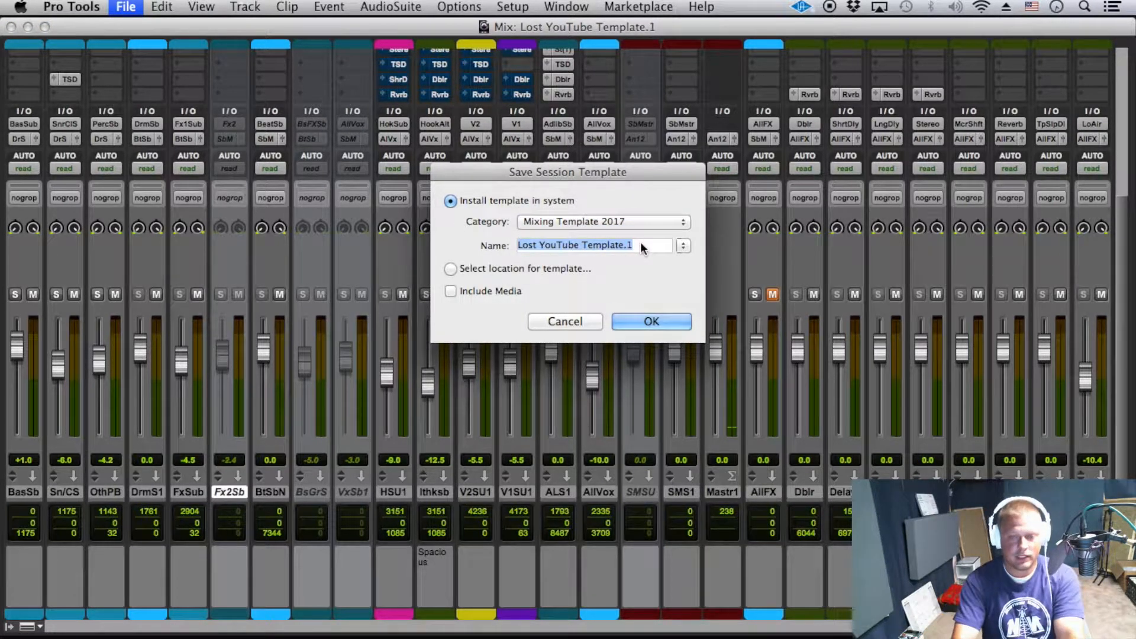
text(Ded)
key(BackSpace)
text(Co)
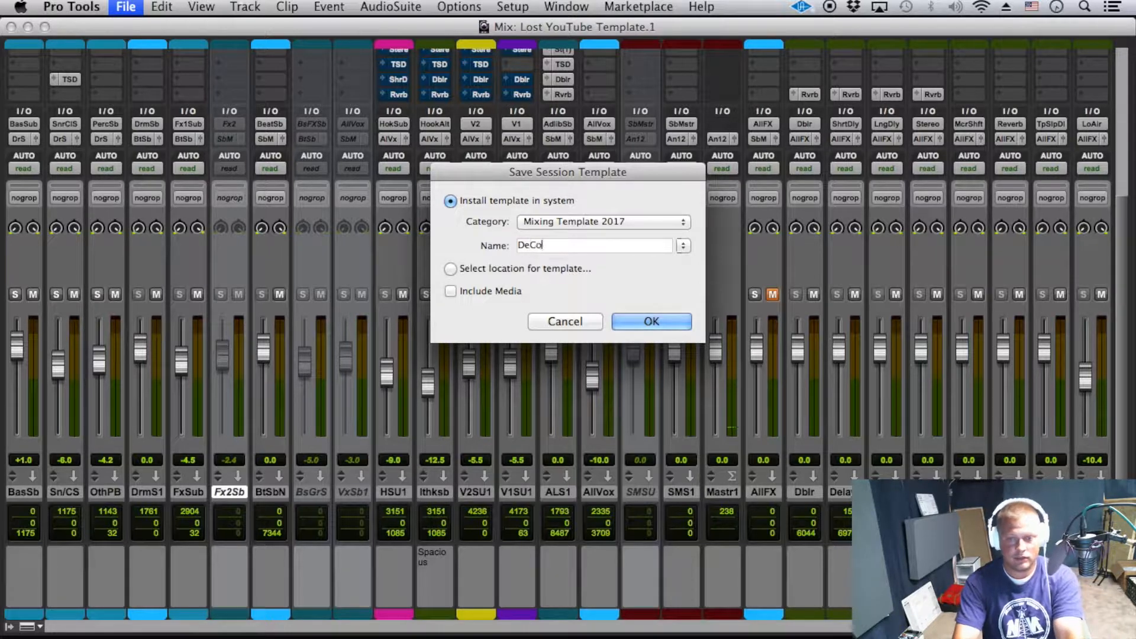
text(n Mutl)
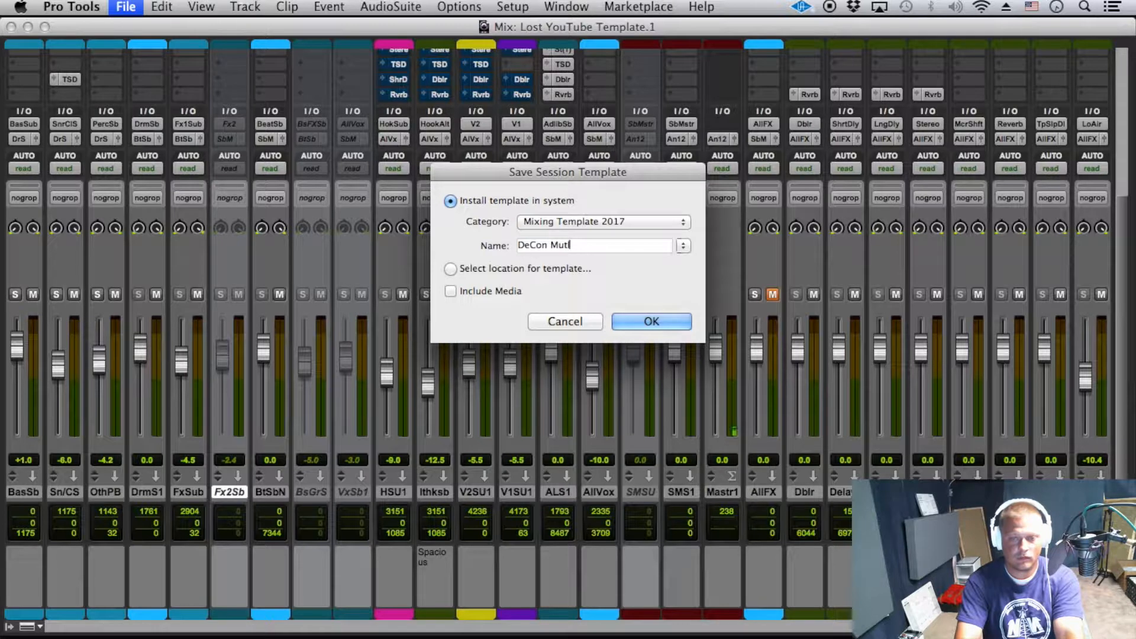
key(BackSpace)
key(BackSpace)
text(li)
key(BackSpace)
text(titrack)
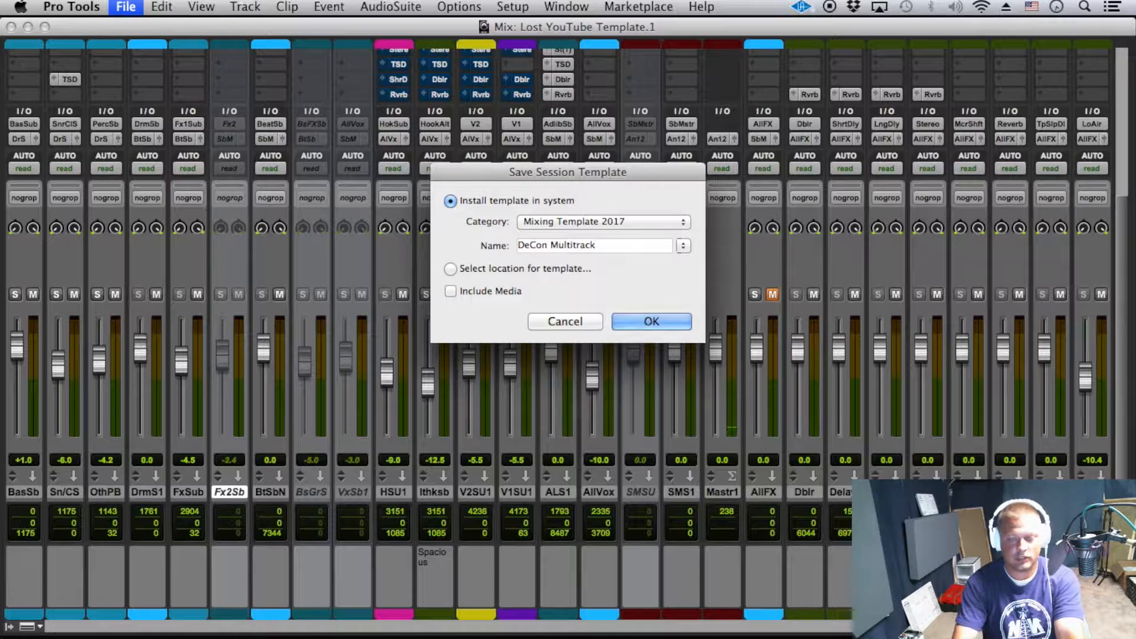
click(651, 320)
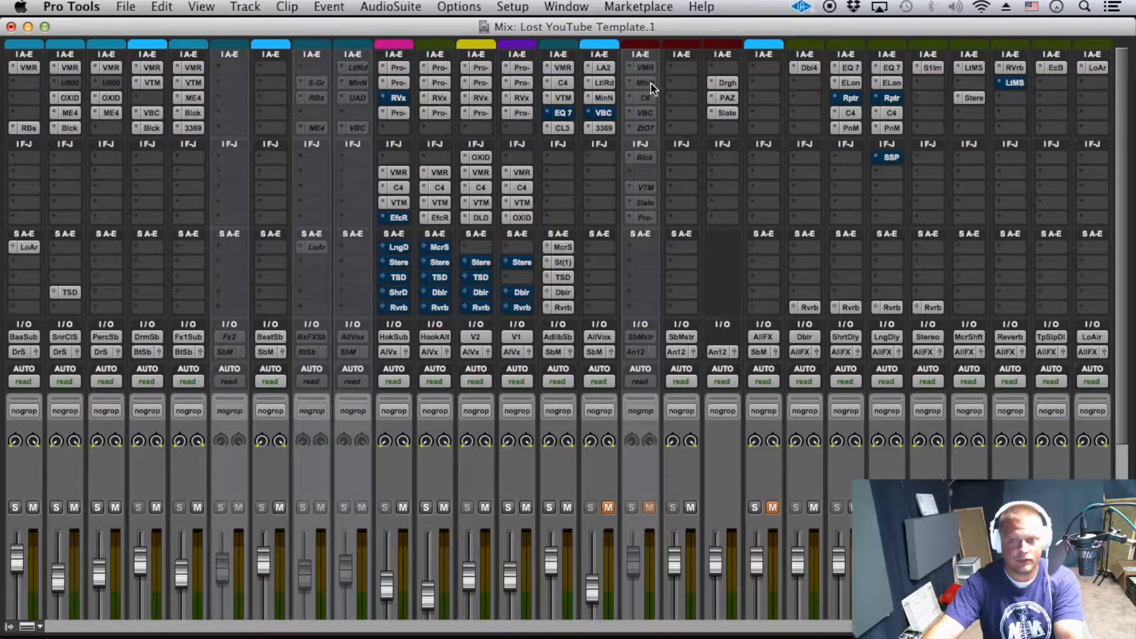
Look over the channel inserts and faders, highlighting the effects return tracks from Dblr onward and the AllFX track.
scroll(646, 95, down, 5)
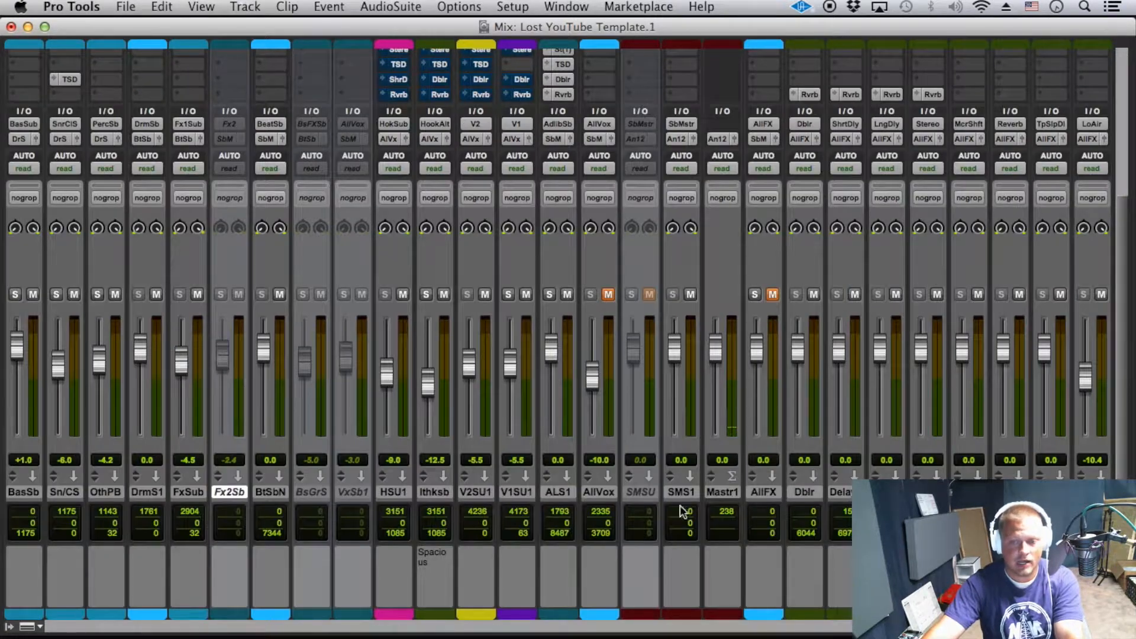
scroll(602, 416, up, 5)
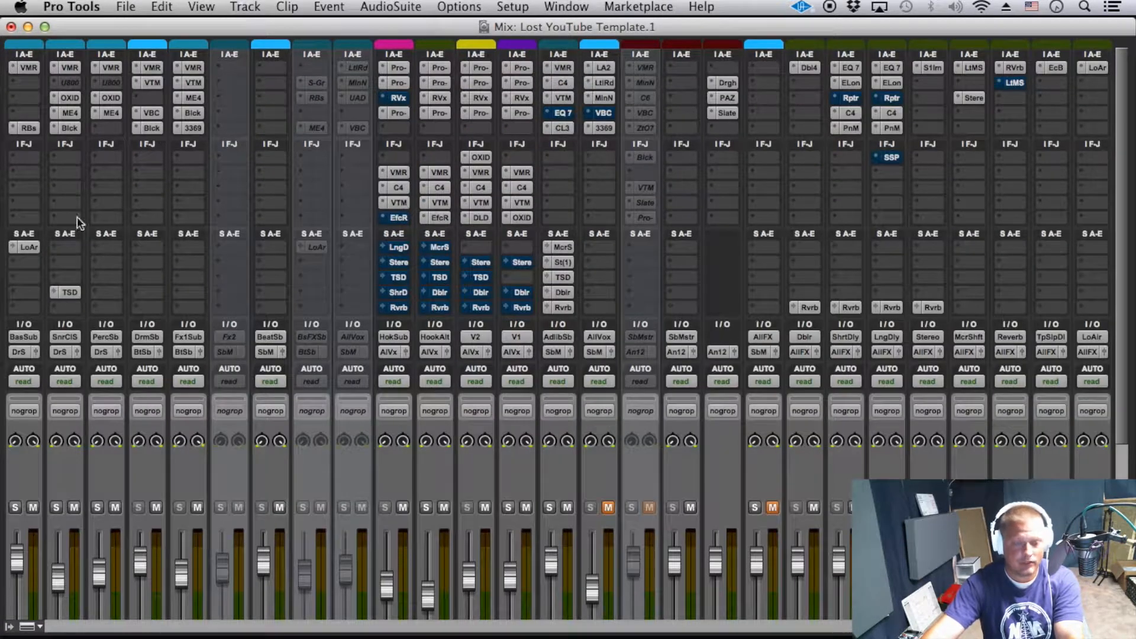
scroll(721, 385, down, 5)
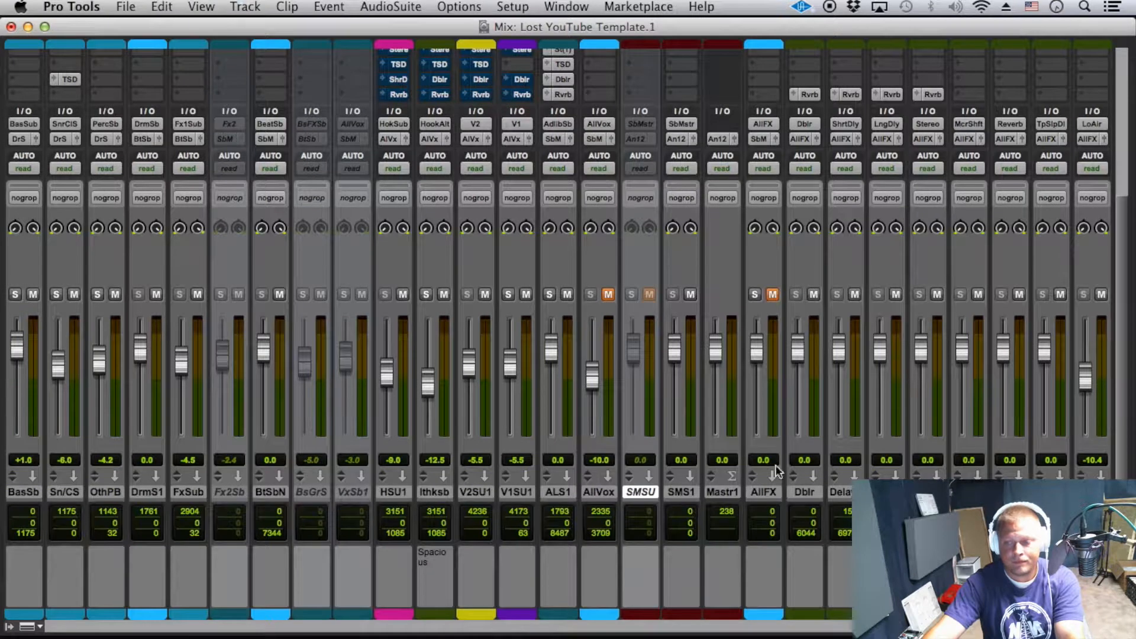
shift+click(1088, 492)
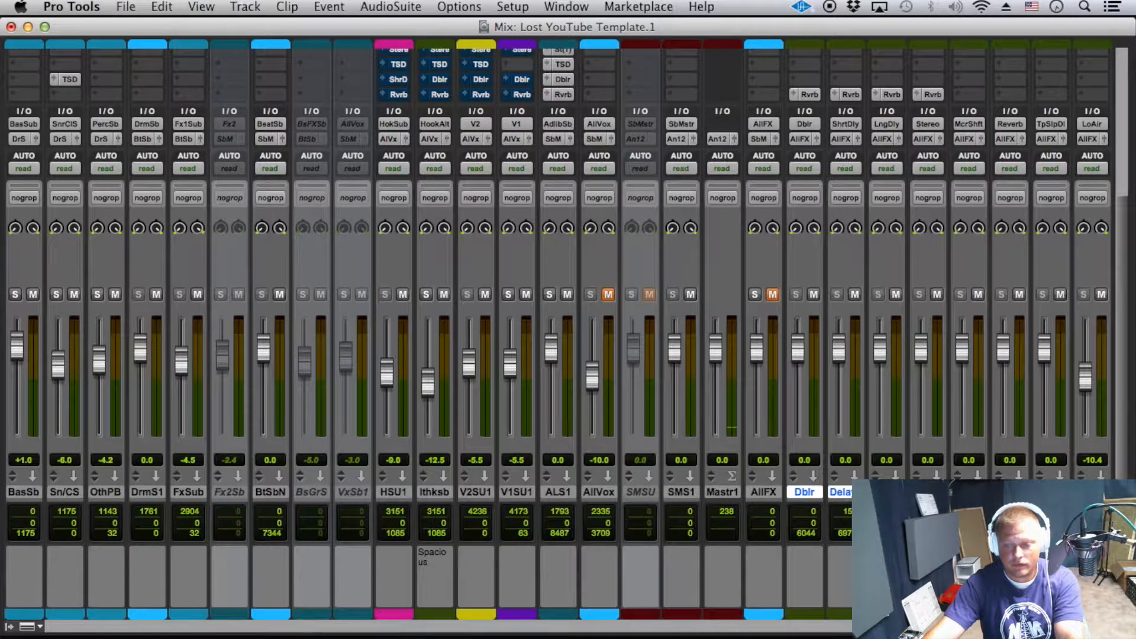
click(774, 492)
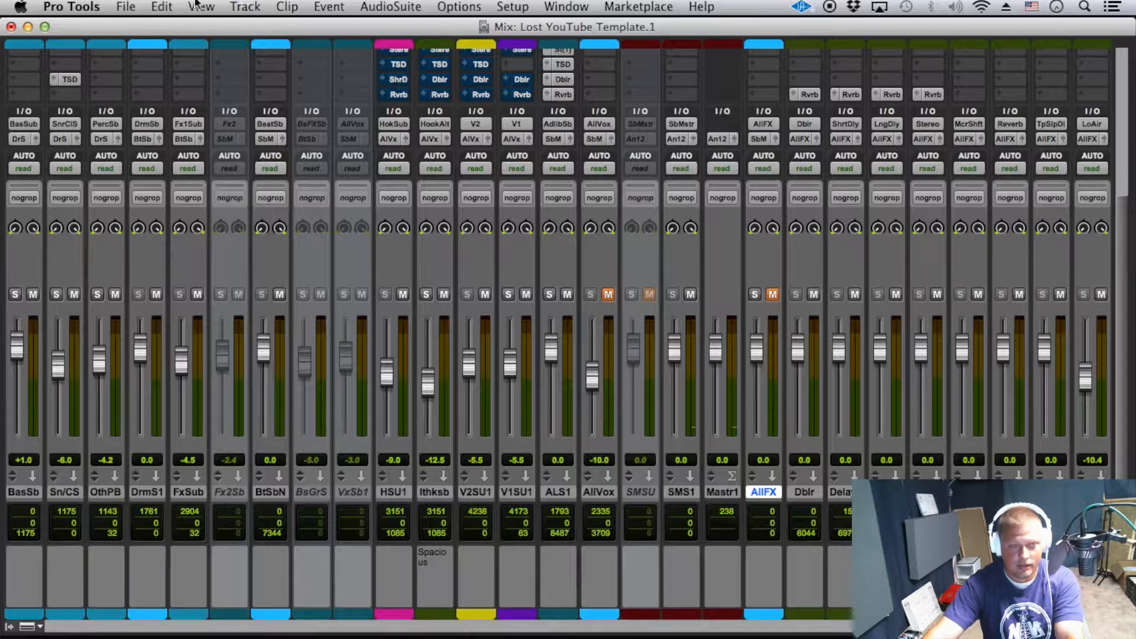
Save and close the current session.
click(127, 7)
click(145, 102)
click(126, 6)
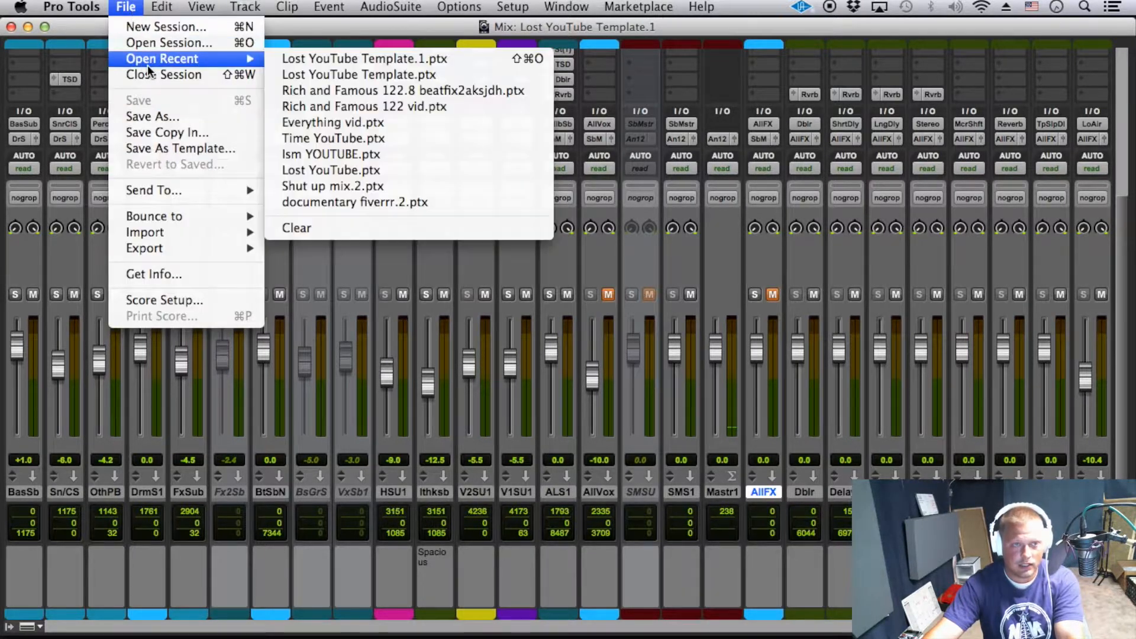
click(149, 74)
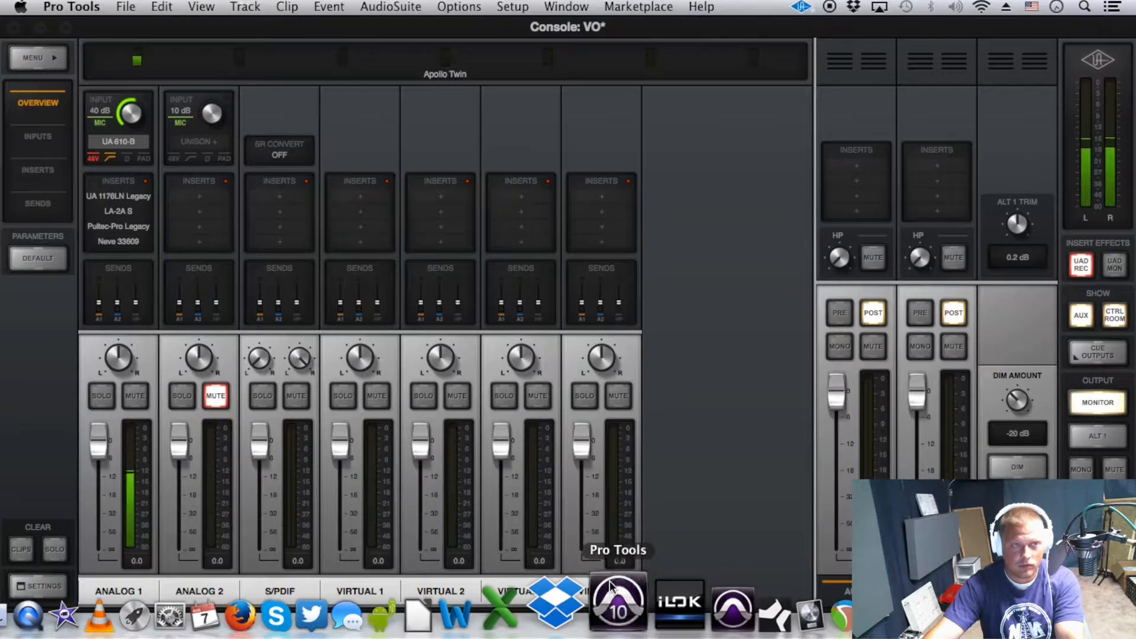
Set up a new 16-bit, 44.1 kHz session from the DeCon Multitrack template and continue to its save location.
click(128, 7)
click(134, 26)
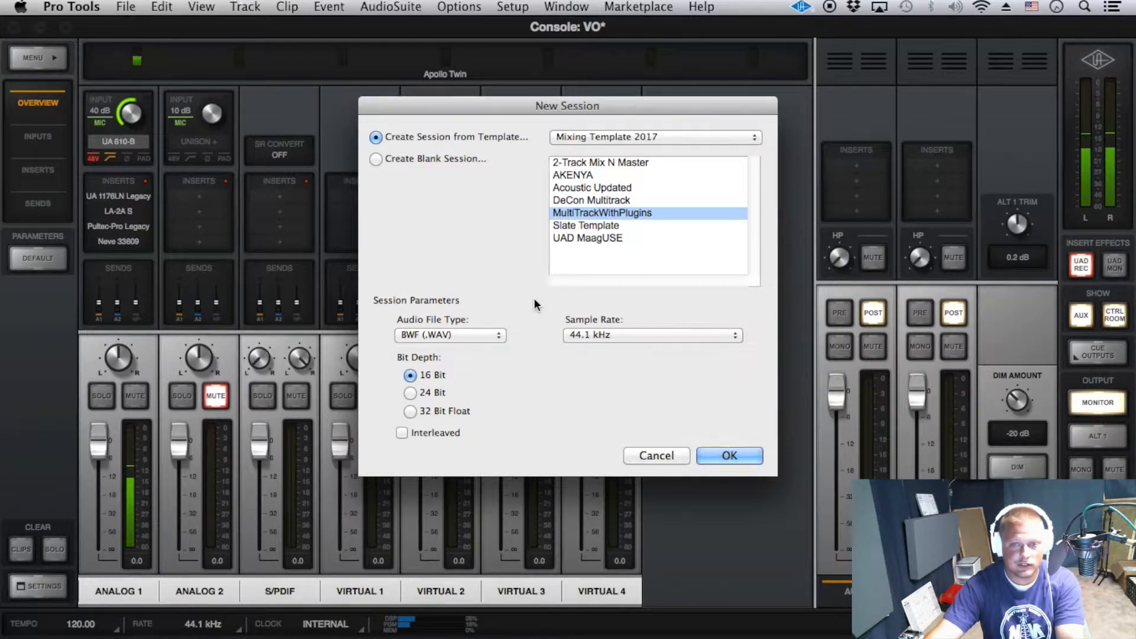
click(631, 201)
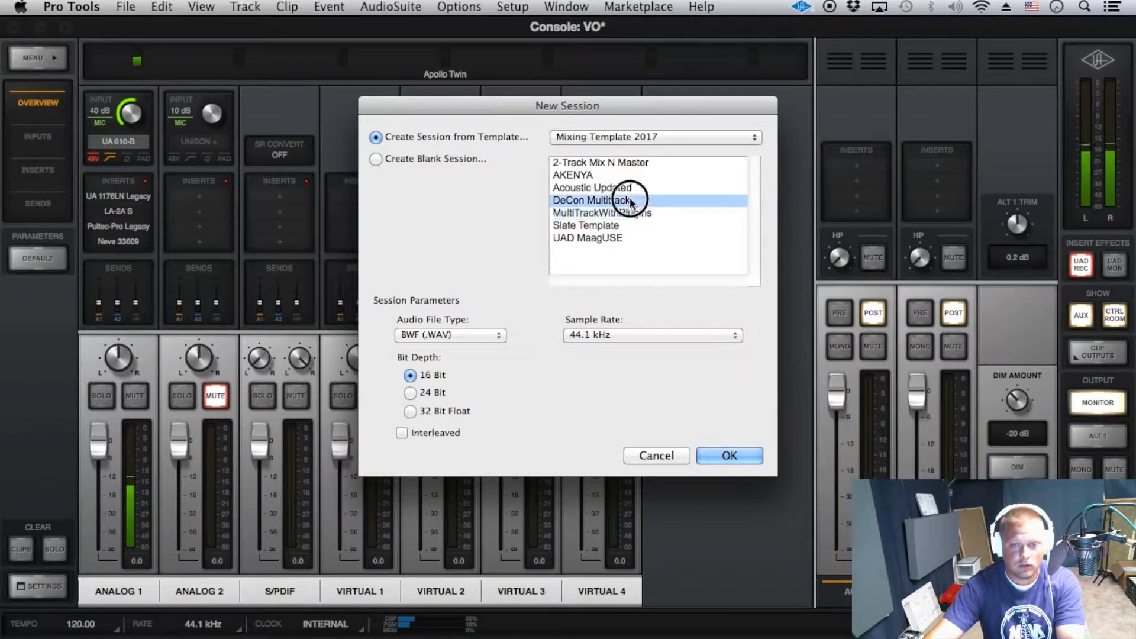
click(425, 376)
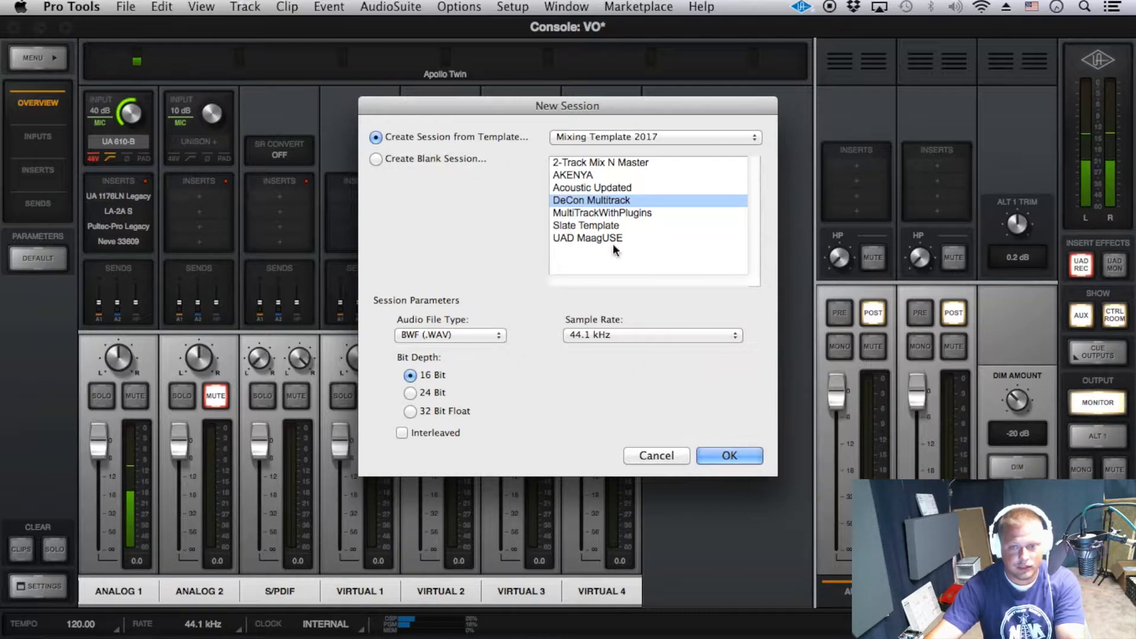
click(720, 455)
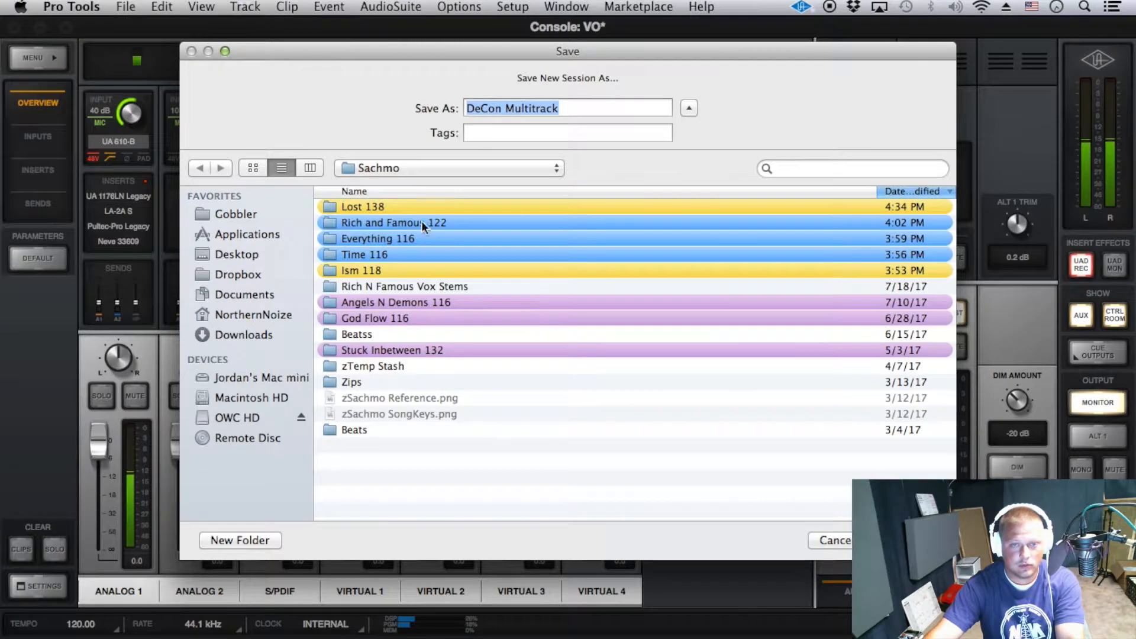
Create a new folder named Al Beats inside the Sessions folder on OWC HD as the session's save location.
click(401, 167)
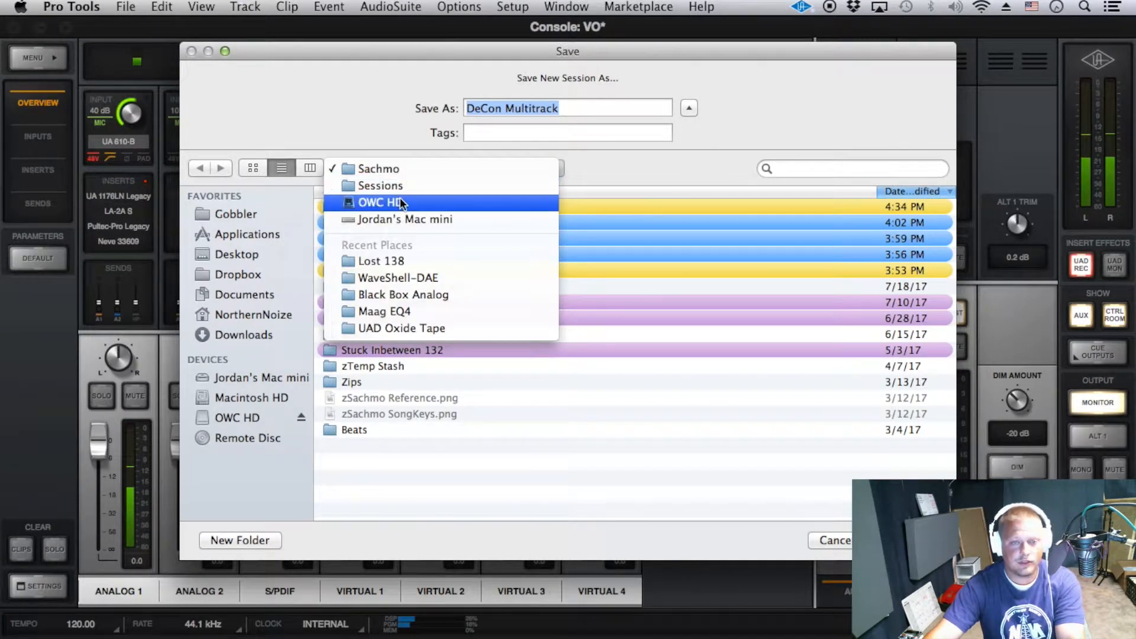
click(399, 197)
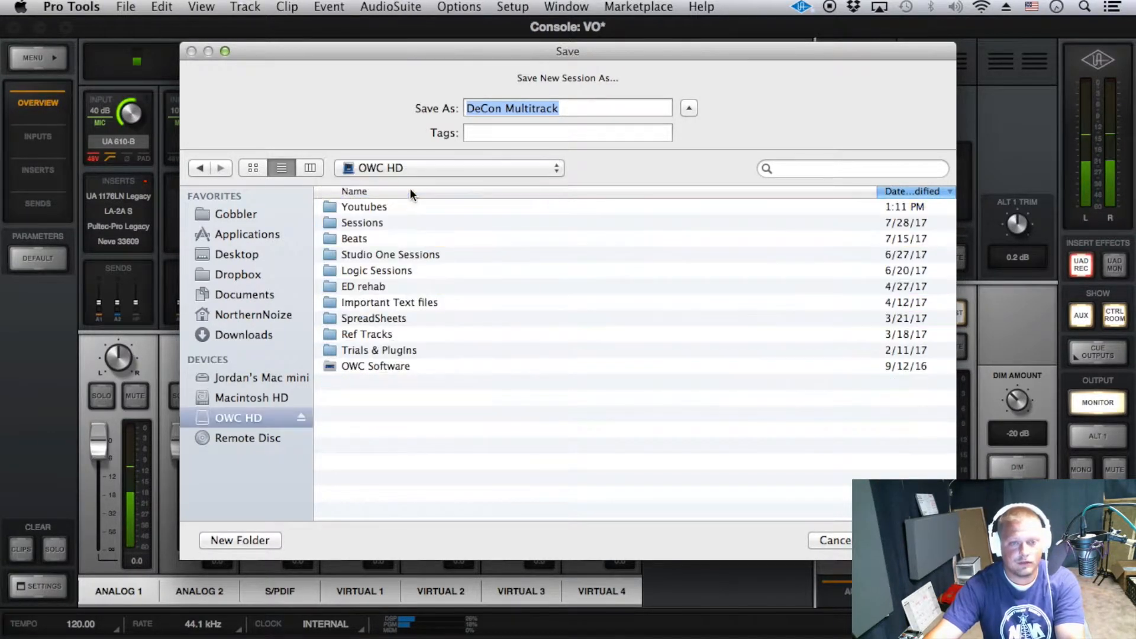
double_click(385, 222)
click(263, 532)
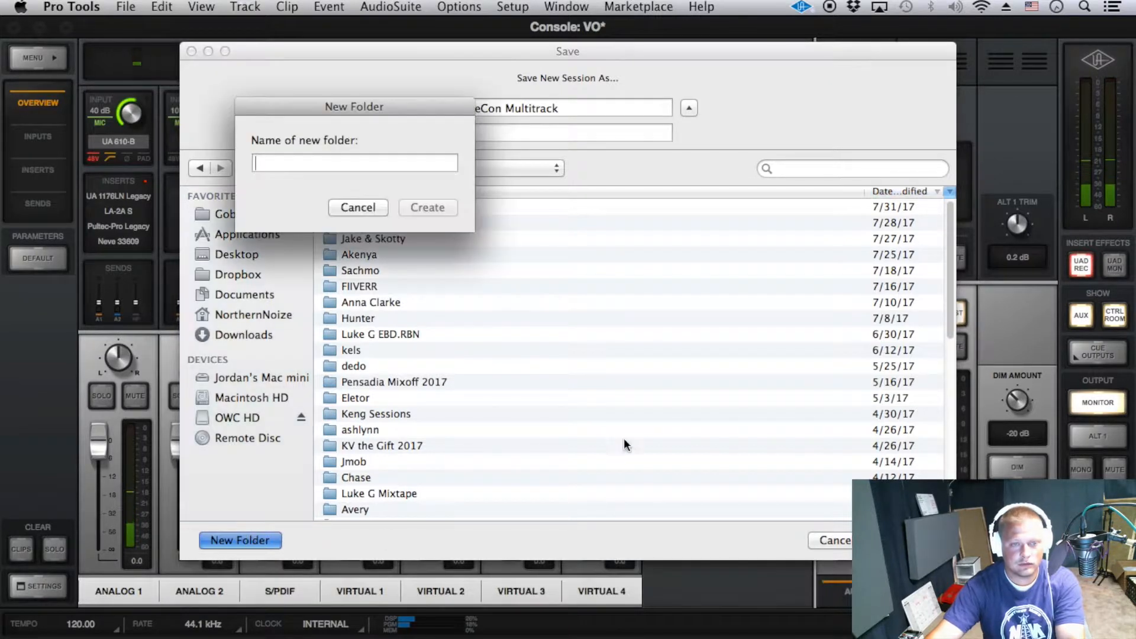
text(Al)
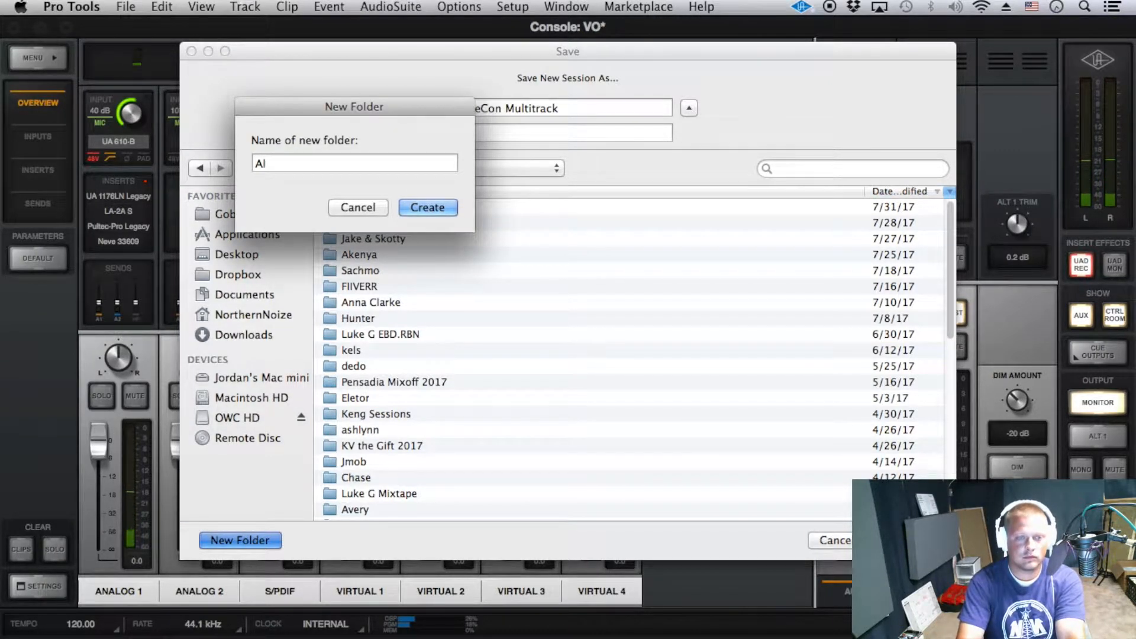
text( B)
text(eats)
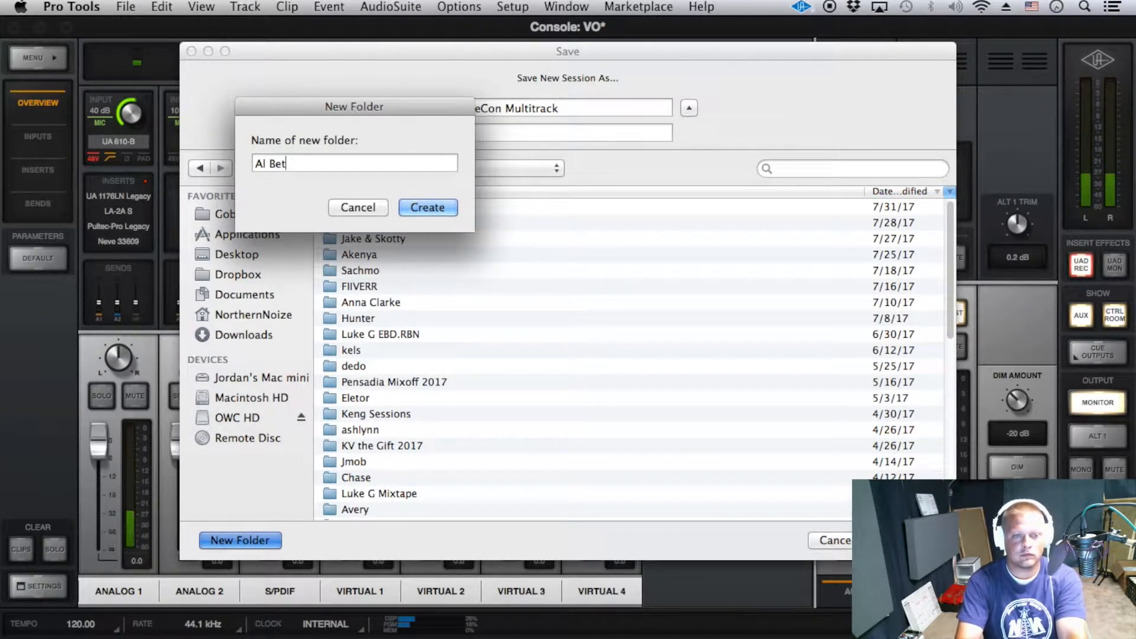
key(Return)
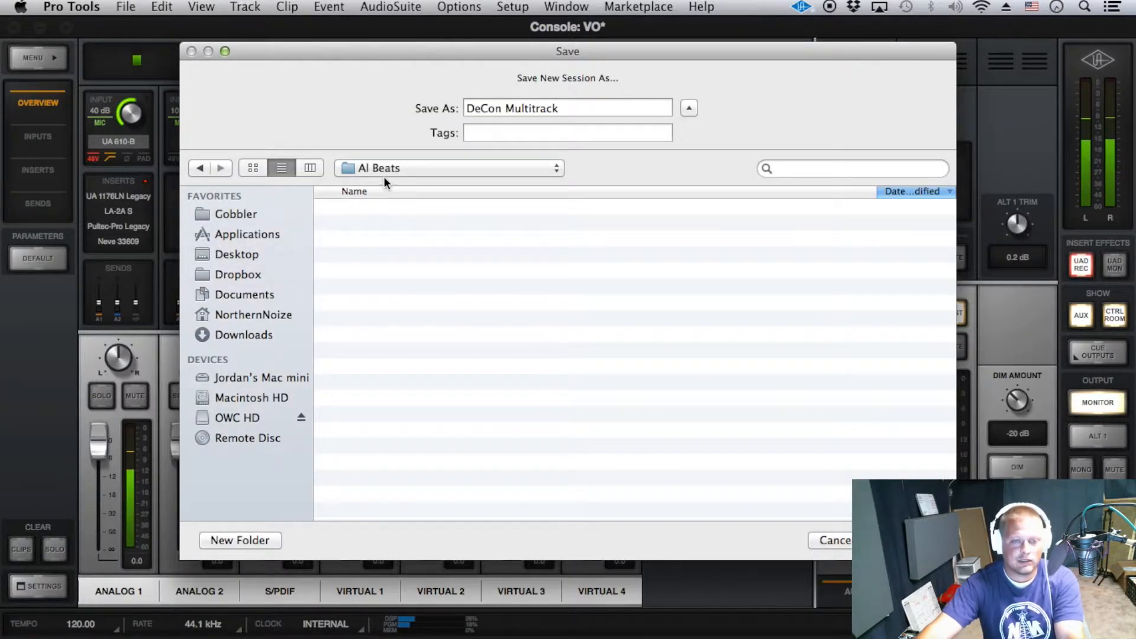
triple_click(560, 113)
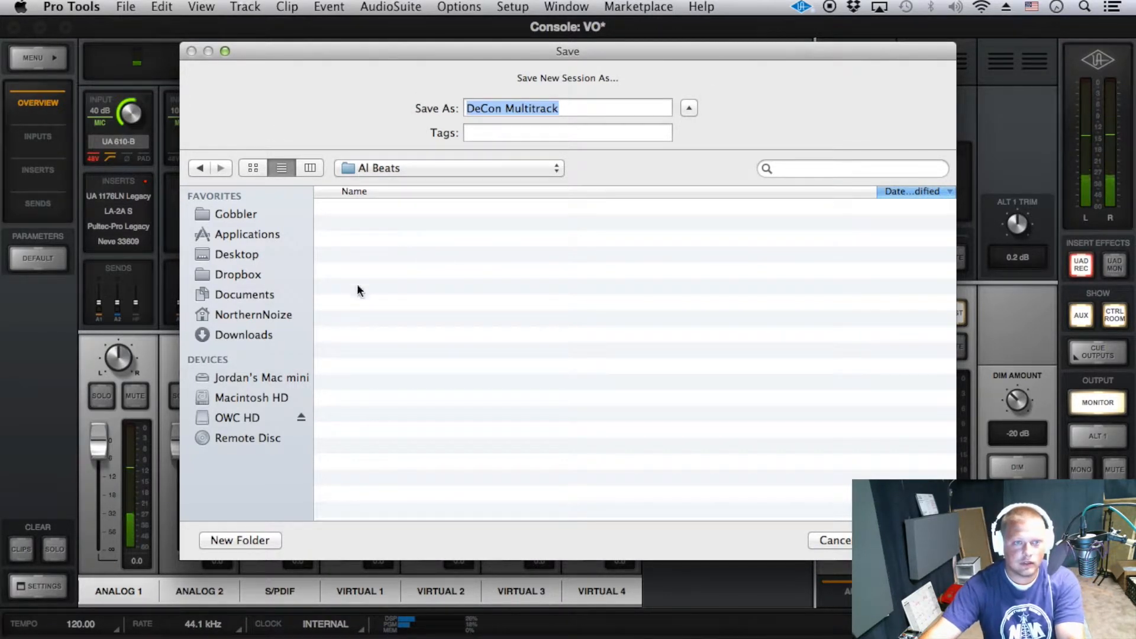
Switch to Finder and look through the desktop's Album BEATS folder, checking the Almari Beats songs and trackouts, then close that window.
key(super+Tab)
key(super+Tab)
key(super+Tab)
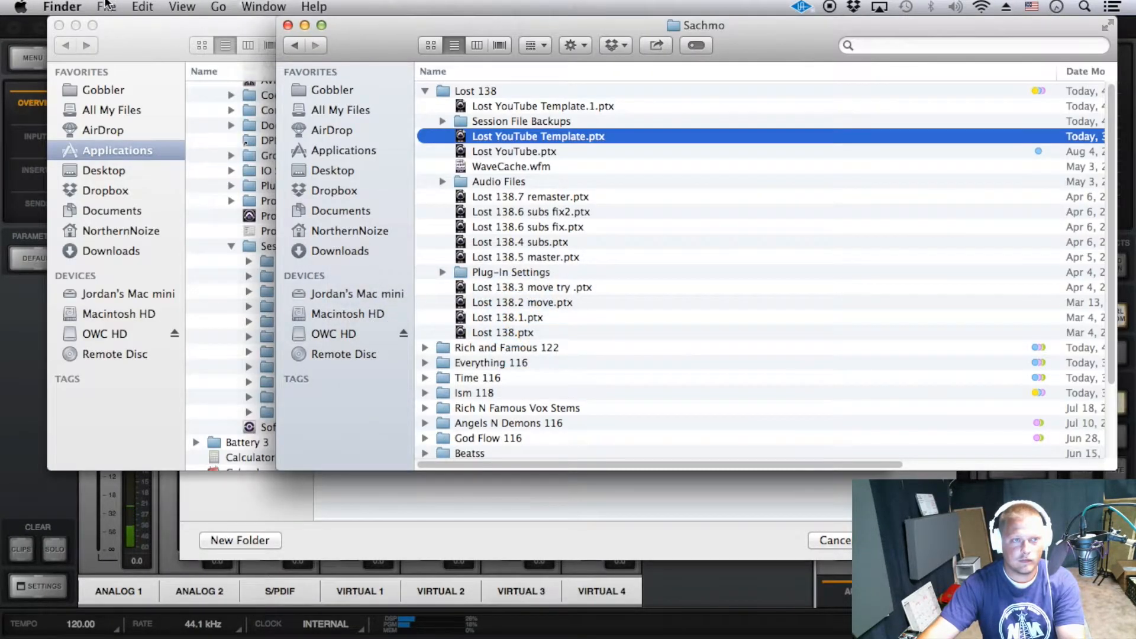
click(106, 6)
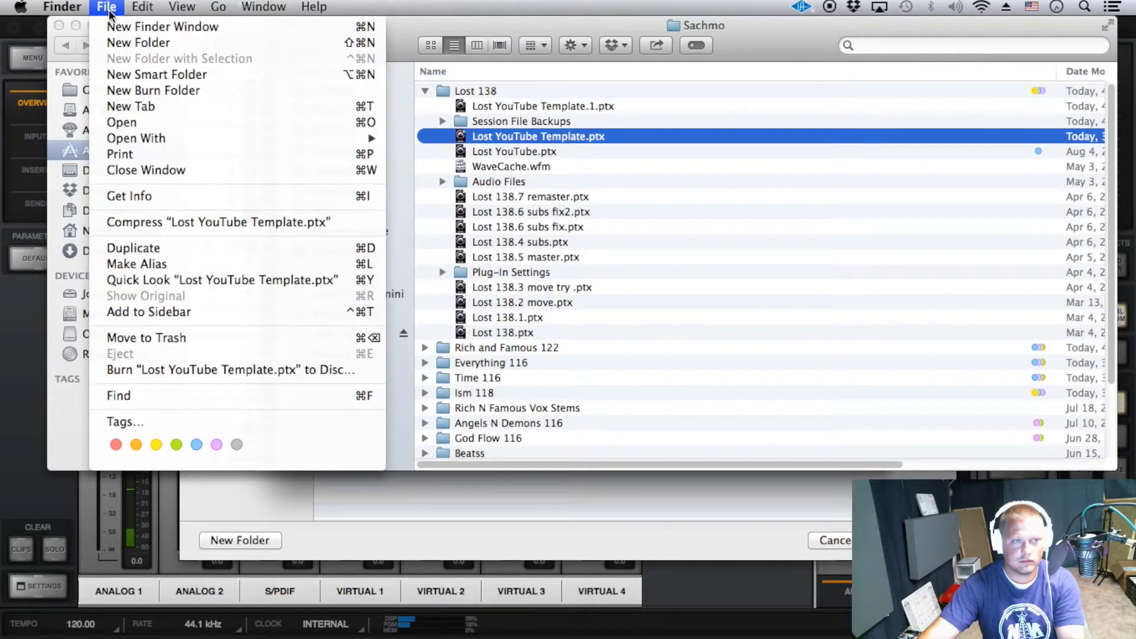
click(116, 28)
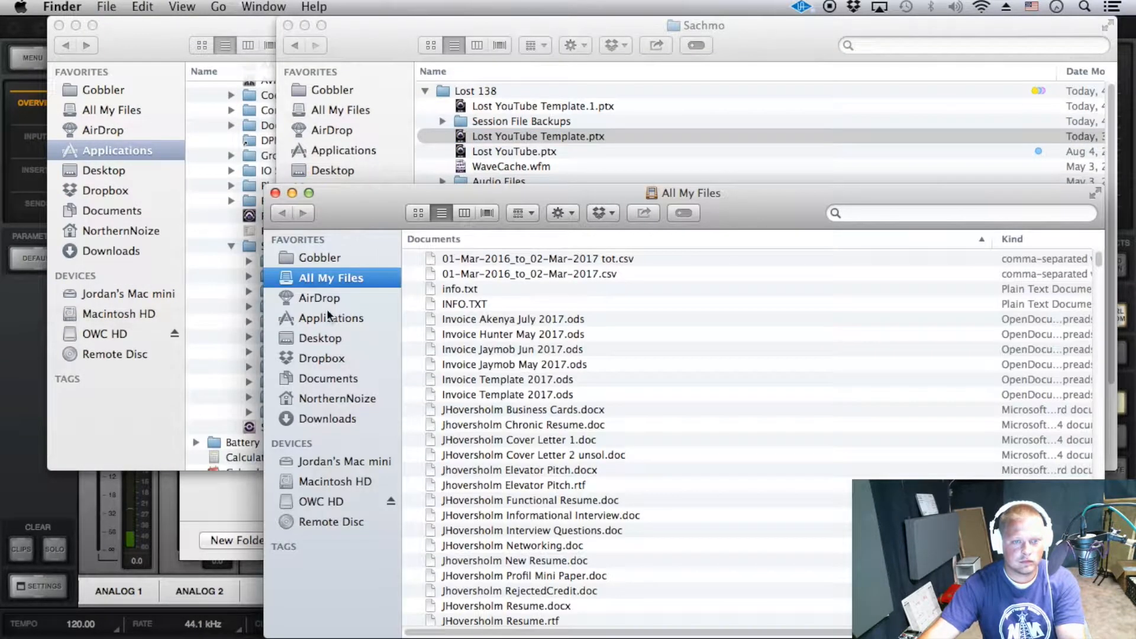
click(329, 340)
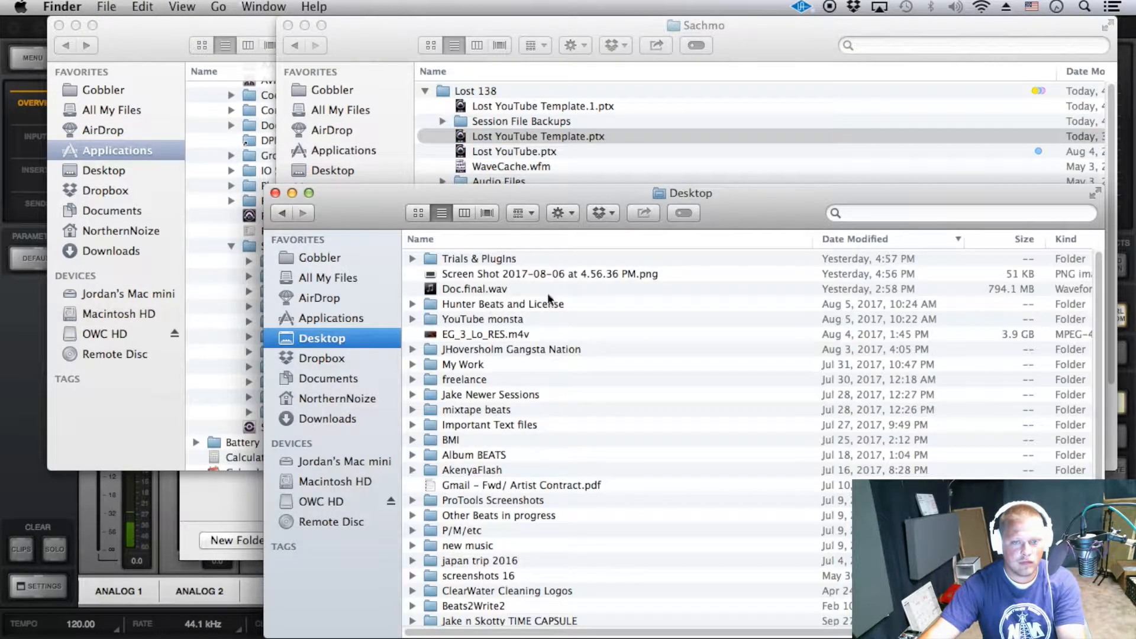
click(647, 241)
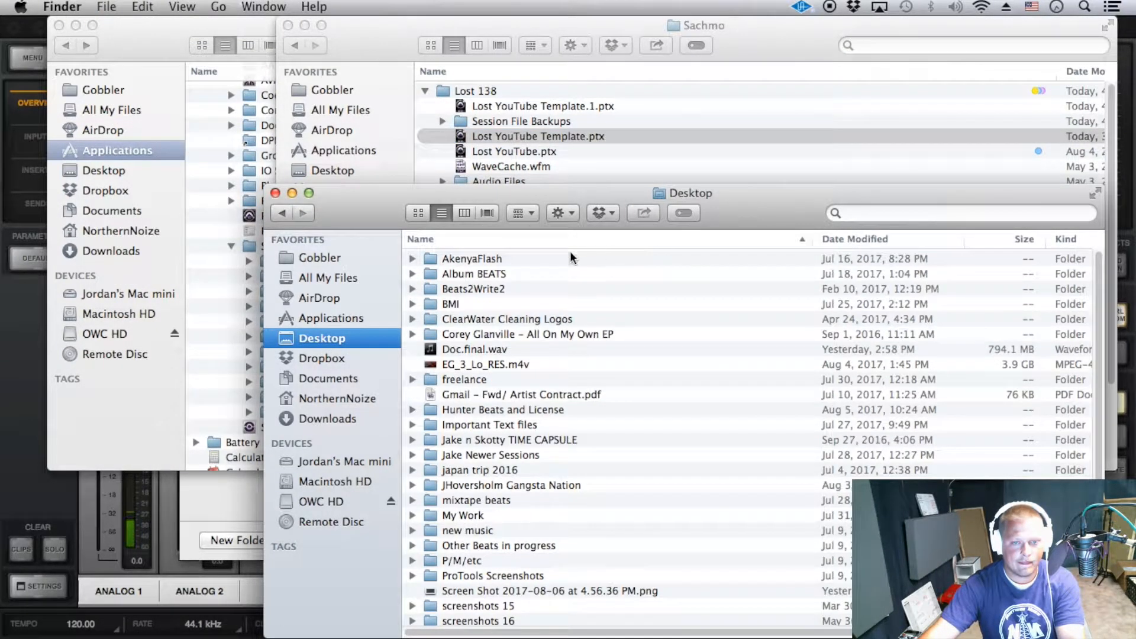
double_click(500, 274)
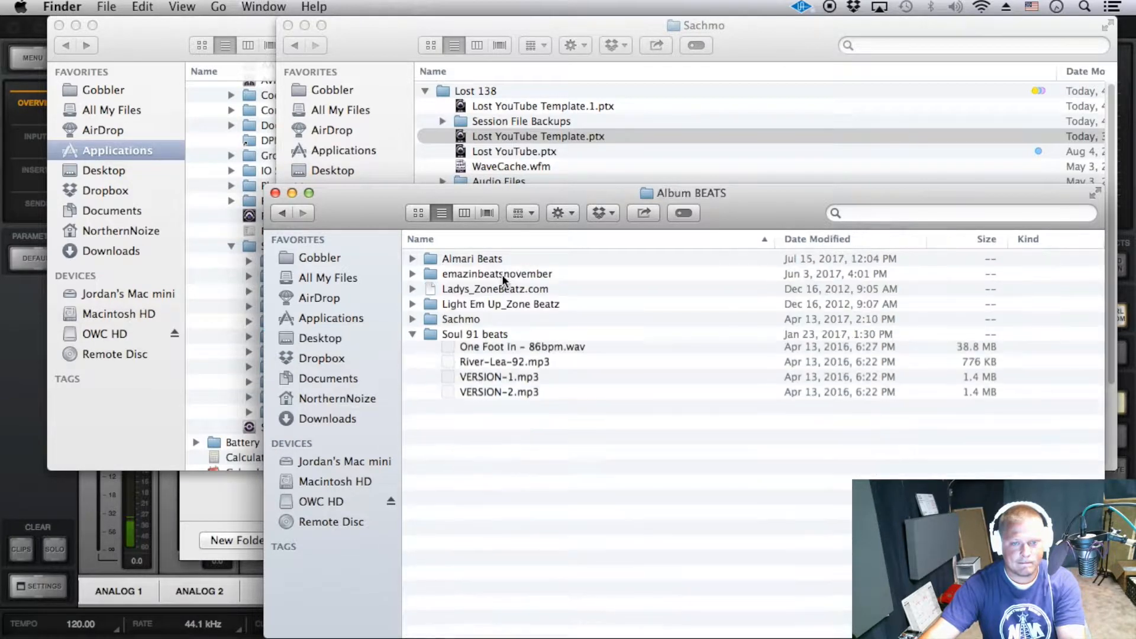
click(413, 259)
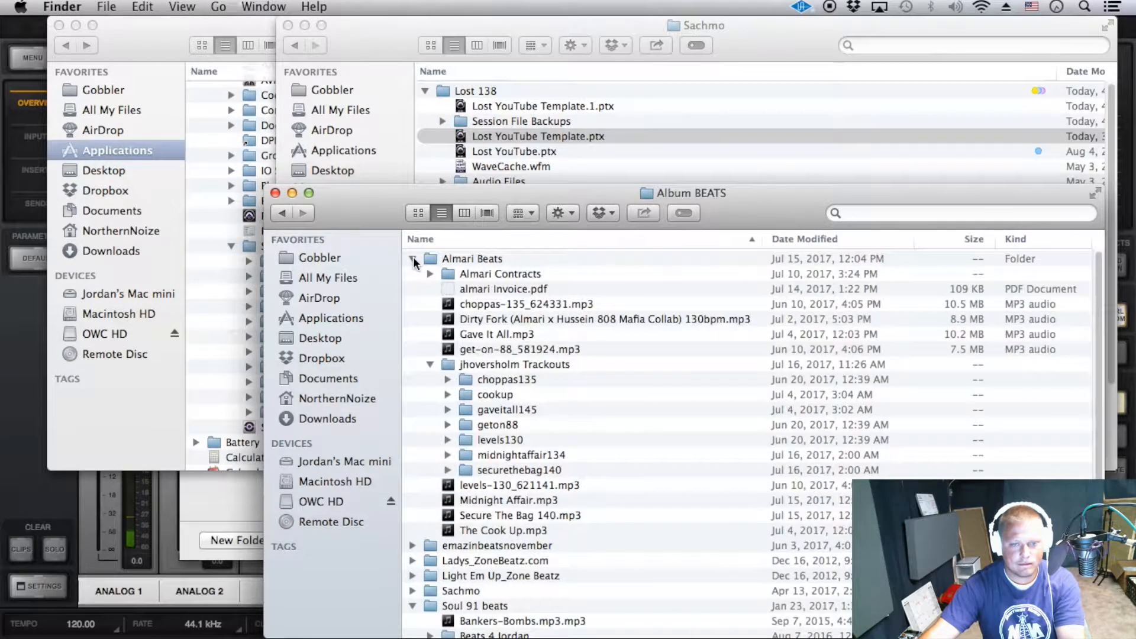
double_click(432, 260)
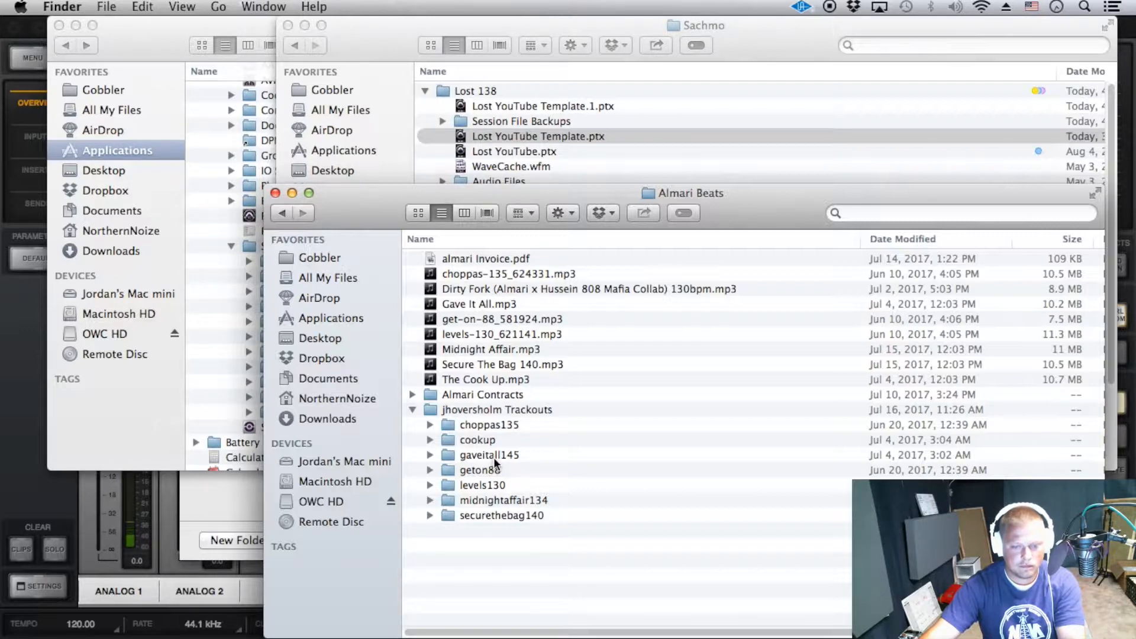
click(275, 193)
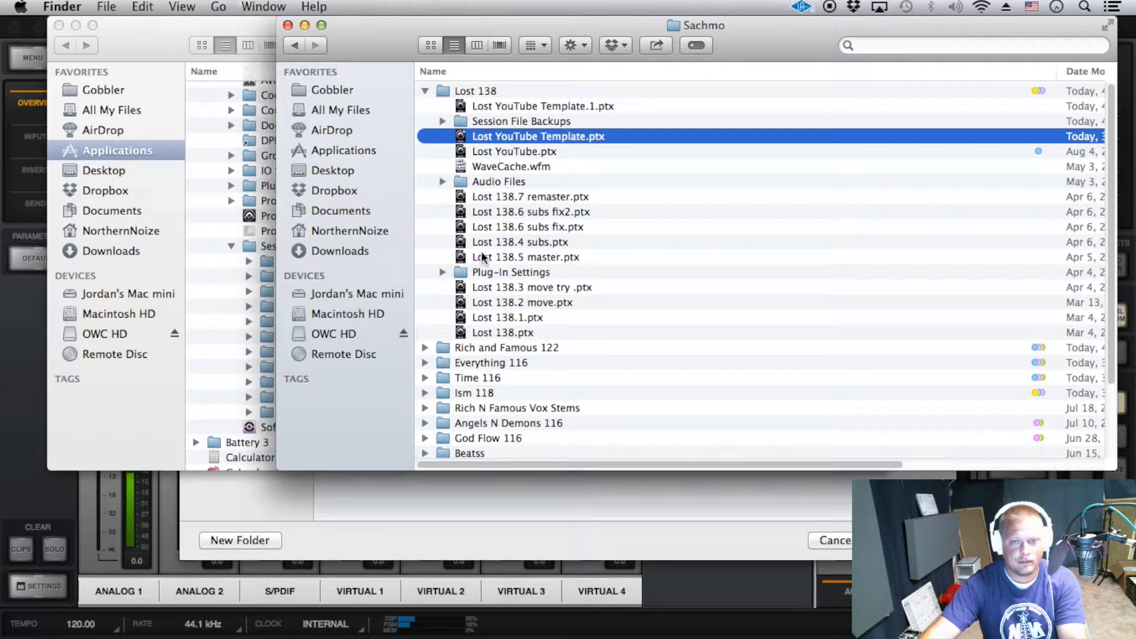
Return to Pro Tools, name the new session Levels and save it in the Al Beats folder.
key(super+Tab)
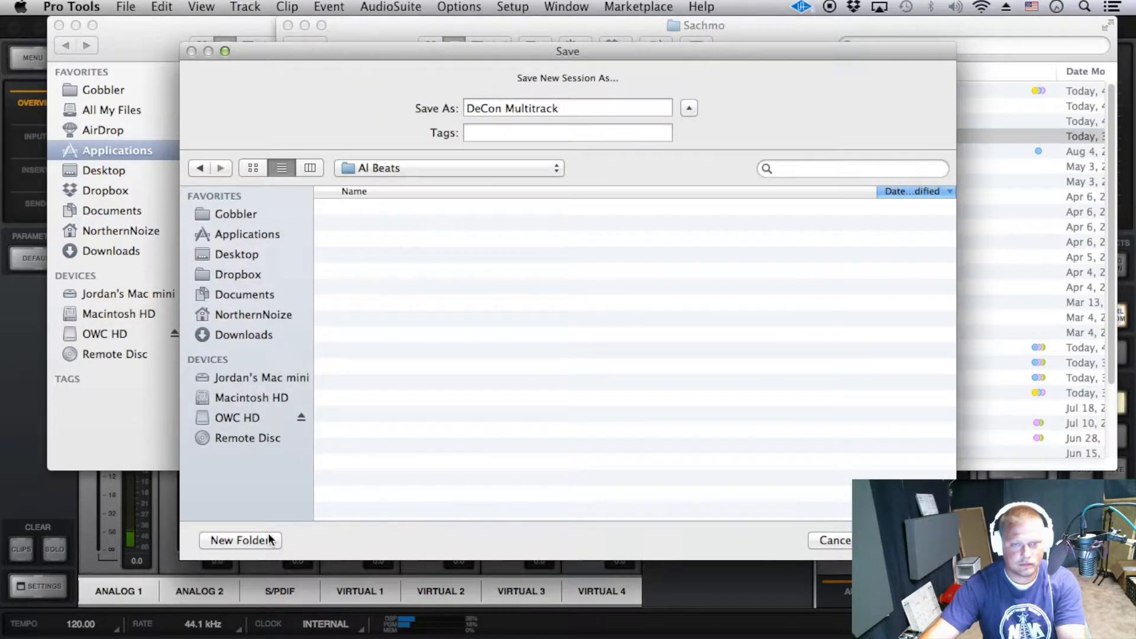
double_click(532, 110)
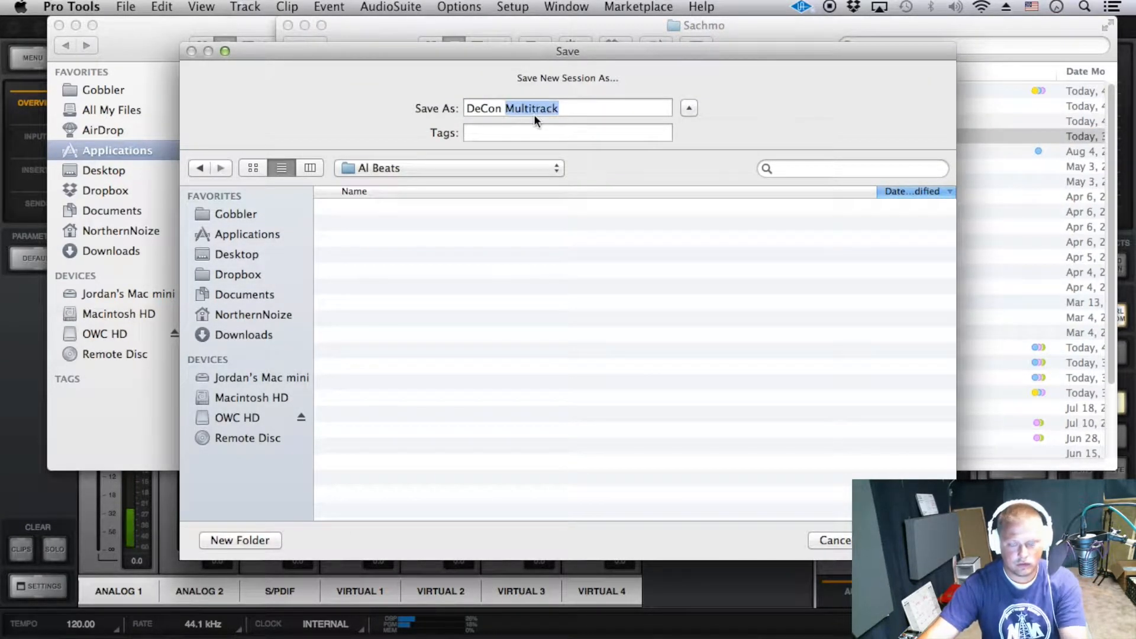
key(super+a)
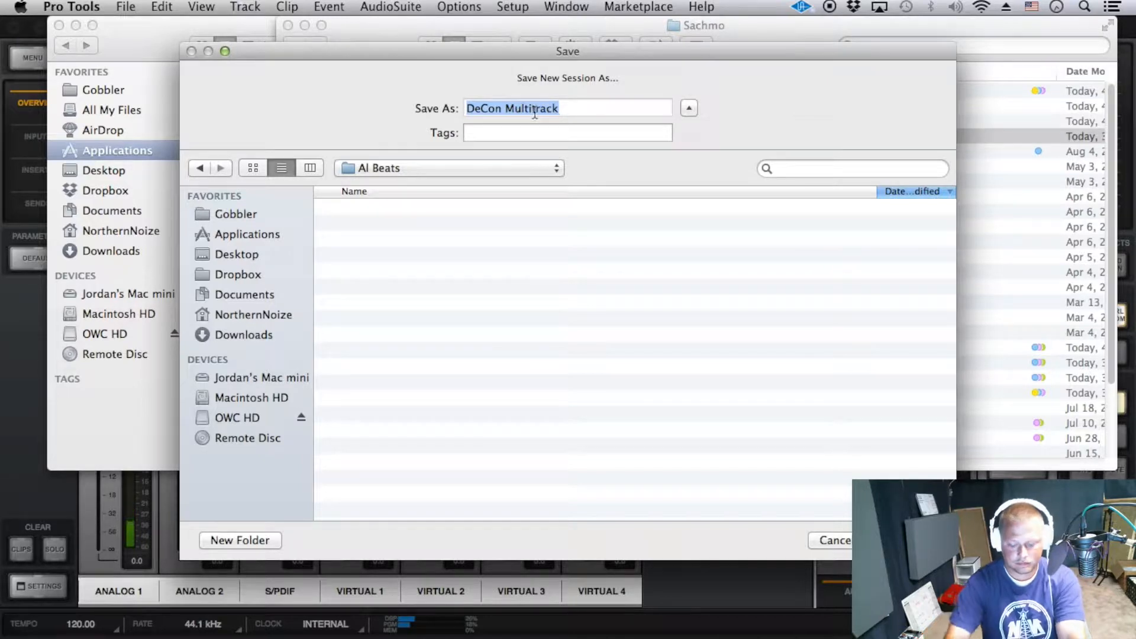
text(Levels)
key(Return)
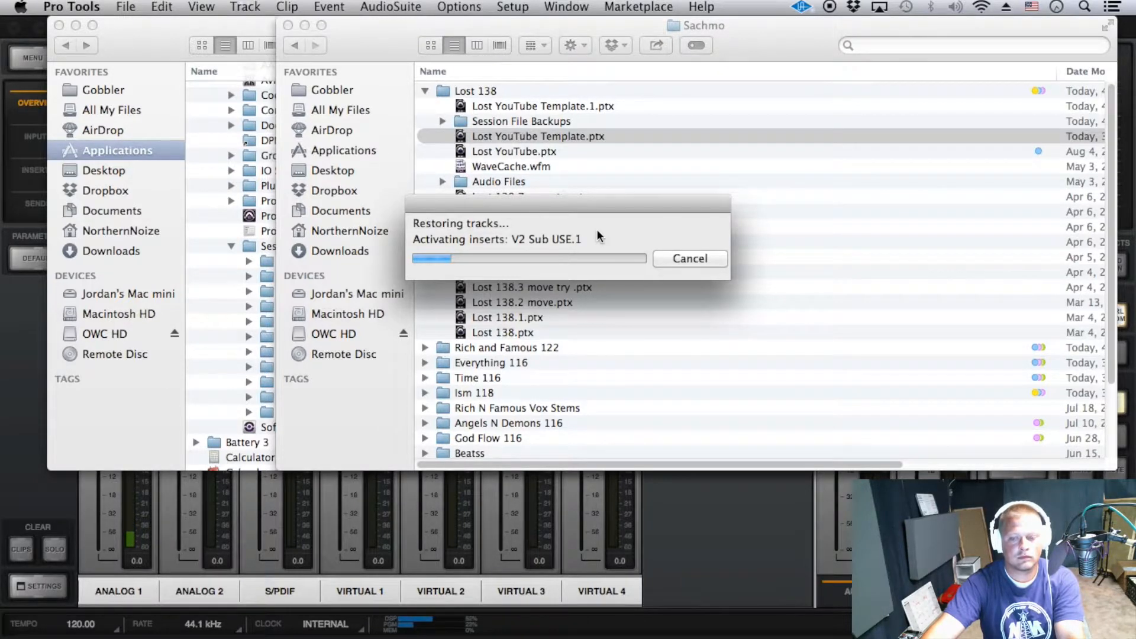
Check the running movie recording in QuickTime Player and minimize its window.
mouse_move(718, 629)
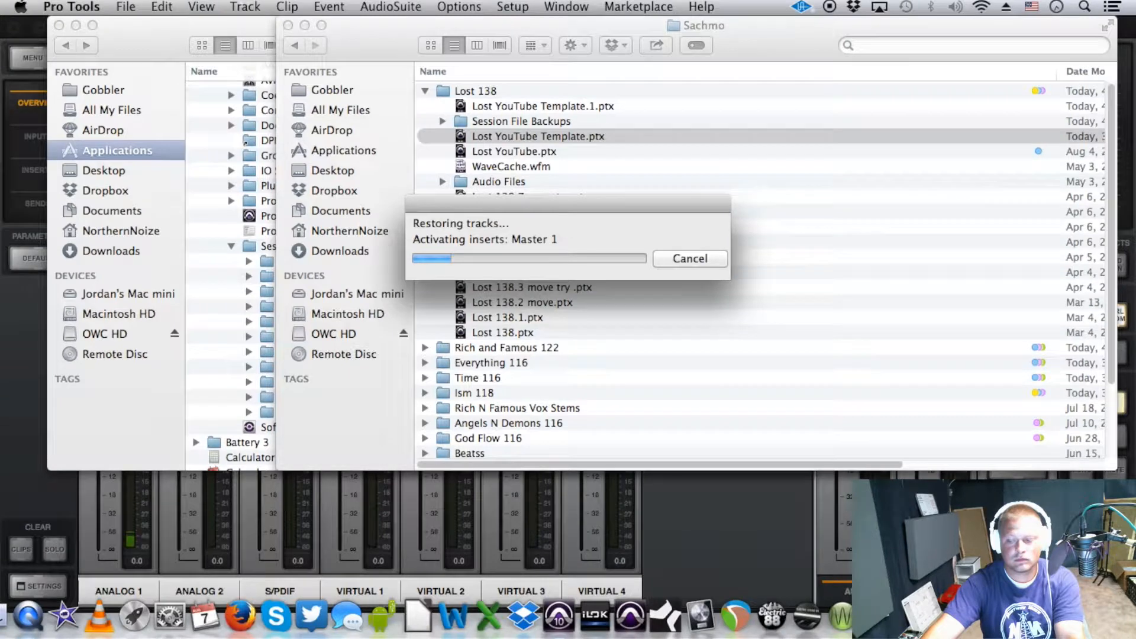
click(1054, 619)
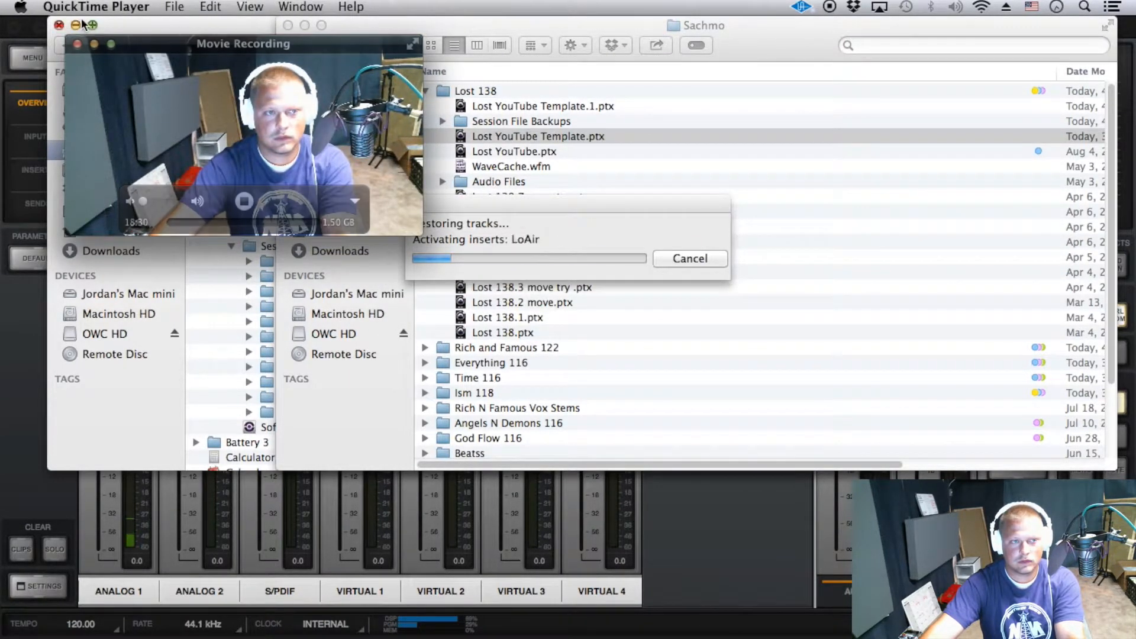
click(95, 45)
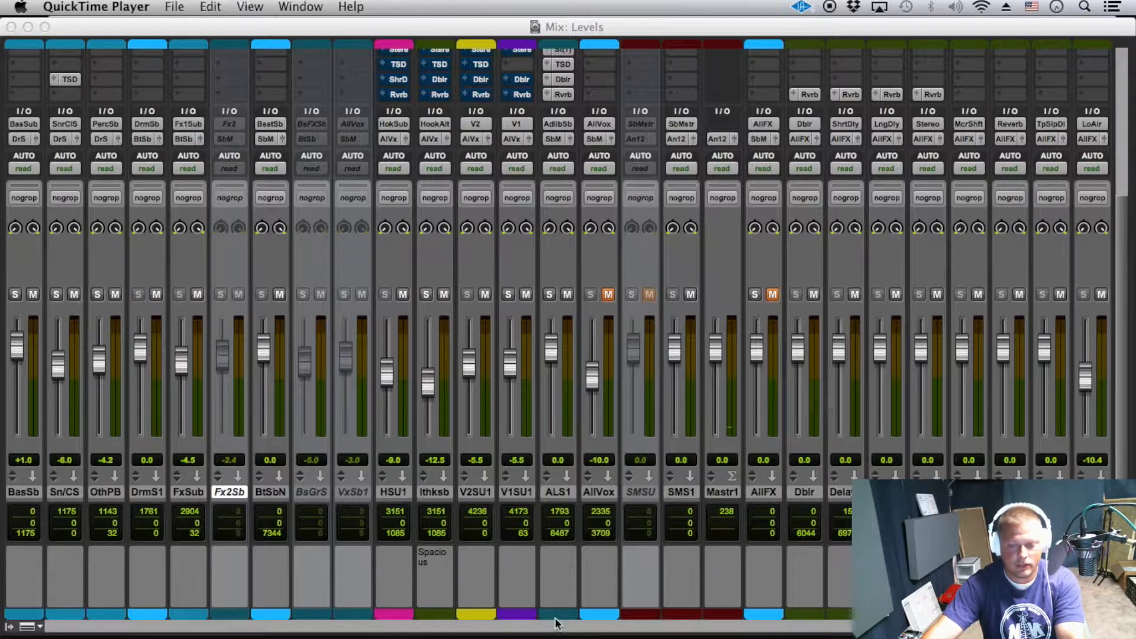
Hide Pro Tools and clear the Console window away so the Finder windows and desktop are accessible.
click(22, 492)
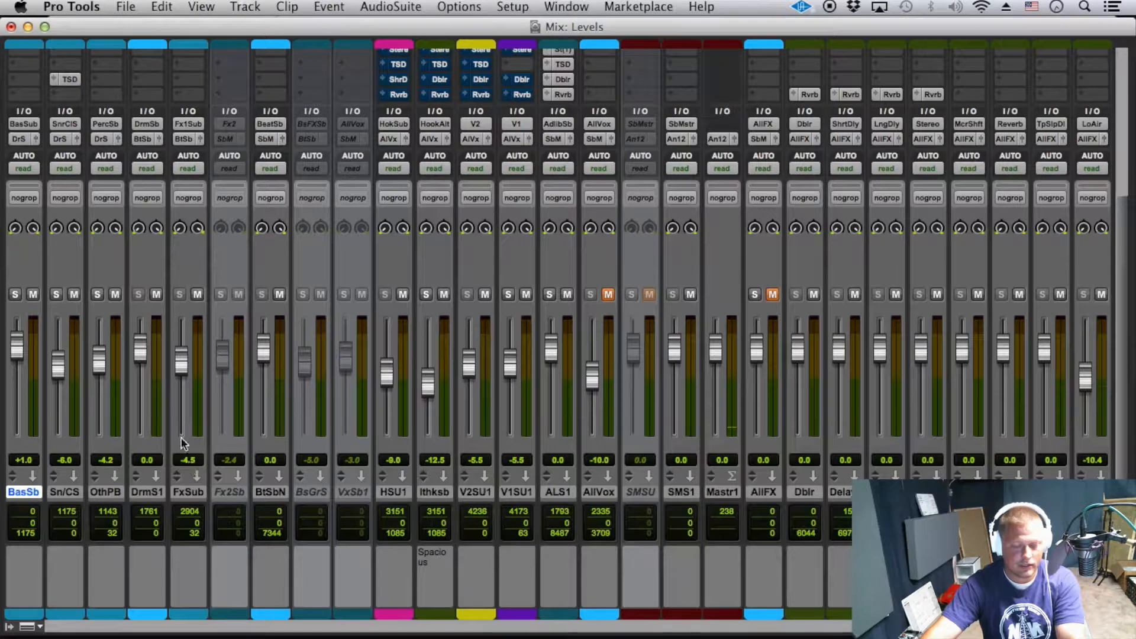
click(127, 7)
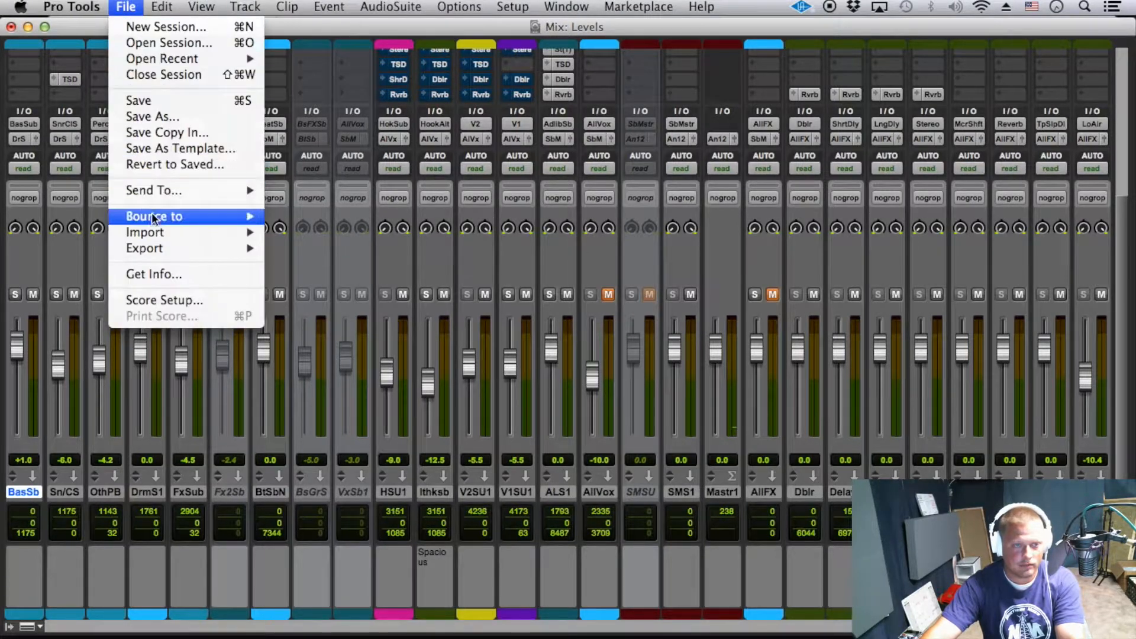
click(60, 10)
click(71, 8)
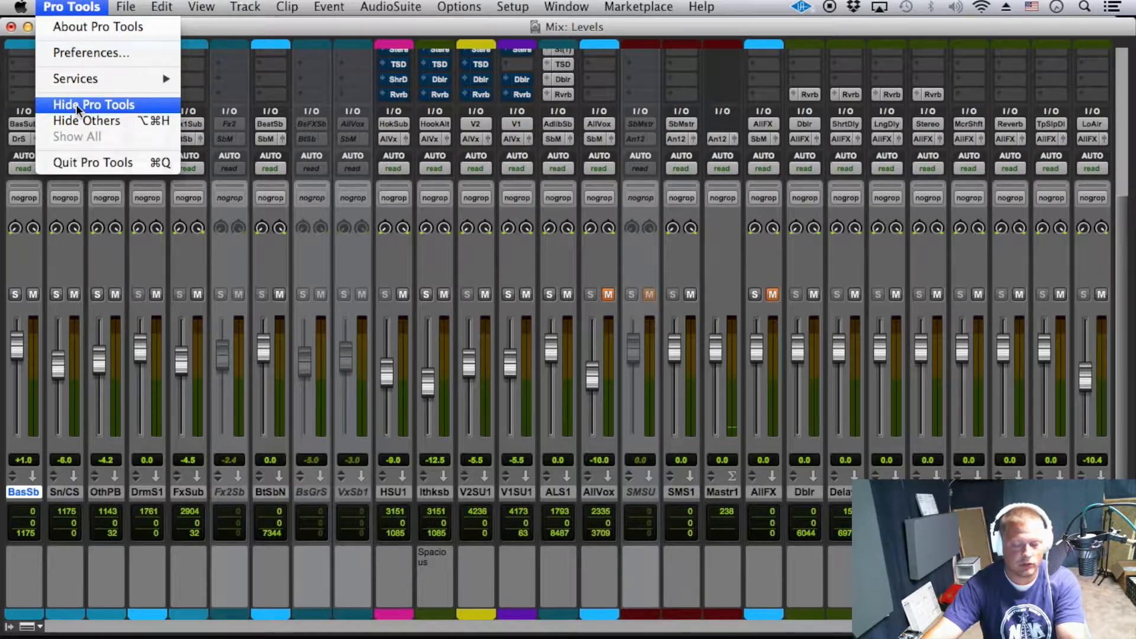
click(108, 104)
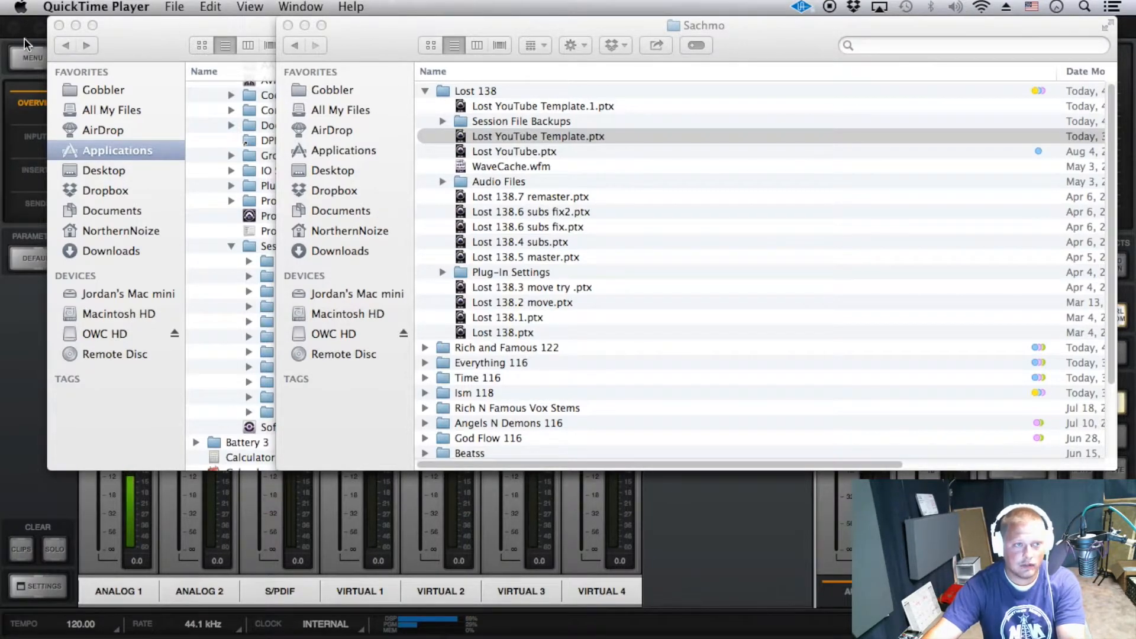
click(38, 28)
Open the Al Beats folder from Sessions on OWC HD in Finder, sorting Sessions by date modified, and move its window aside.
drag(373, 37, 509, 45)
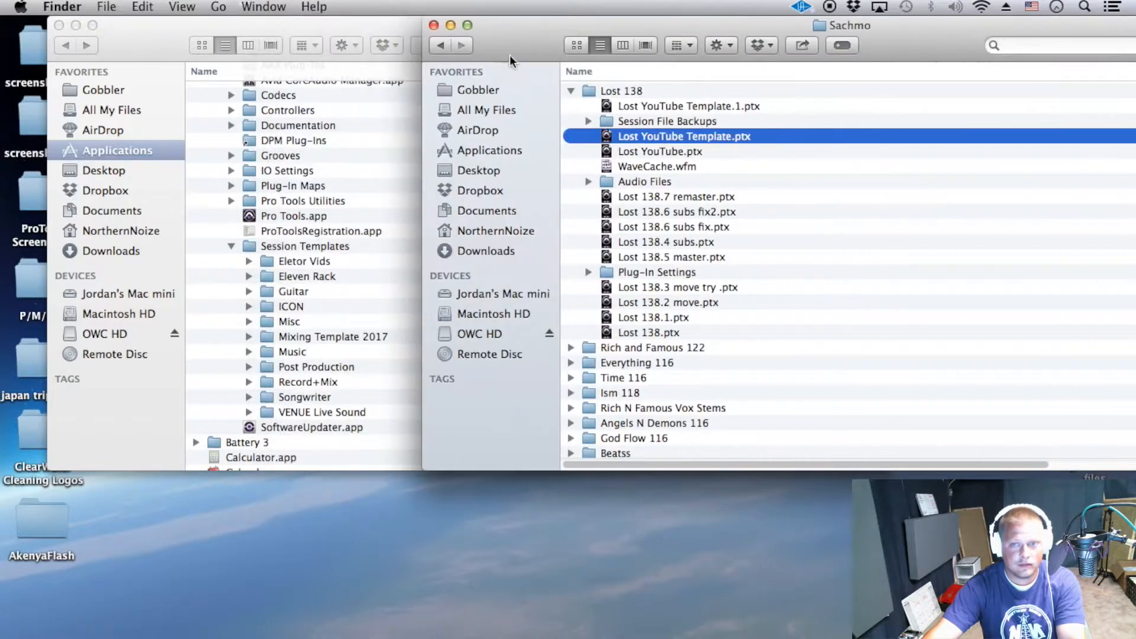
click(497, 335)
click(649, 91)
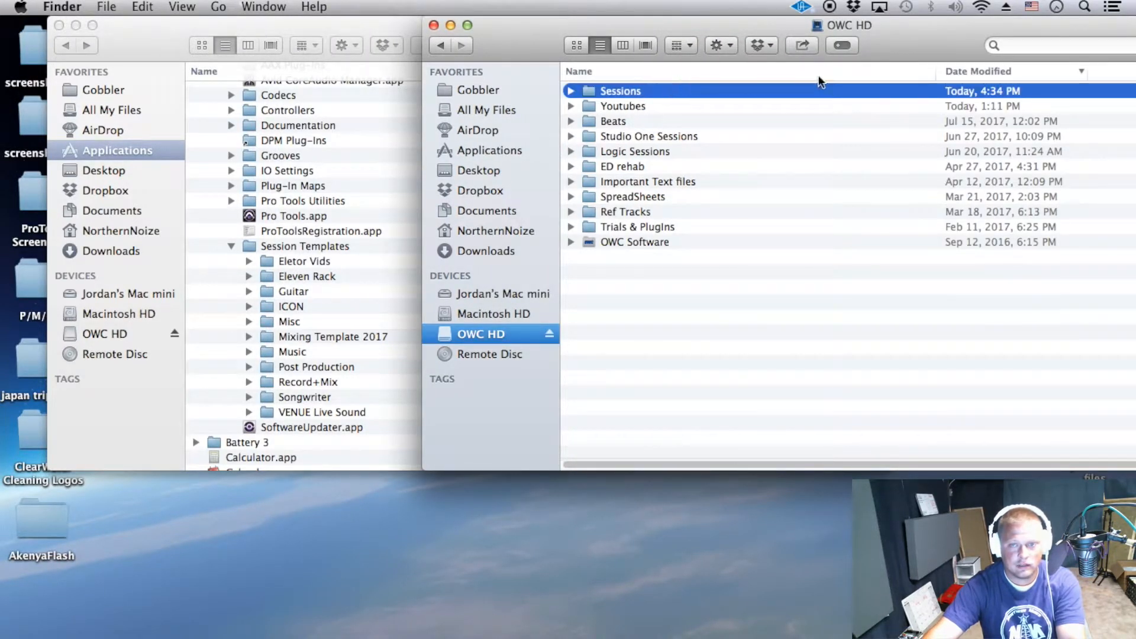
drag(892, 29, 804, 37)
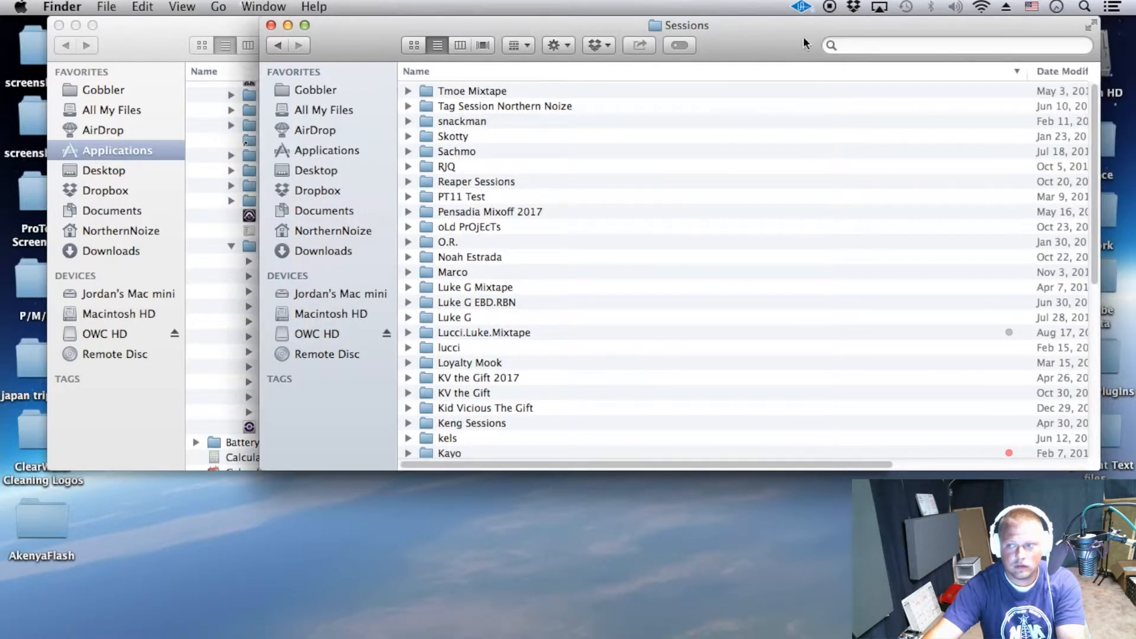
click(1041, 72)
double_click(618, 92)
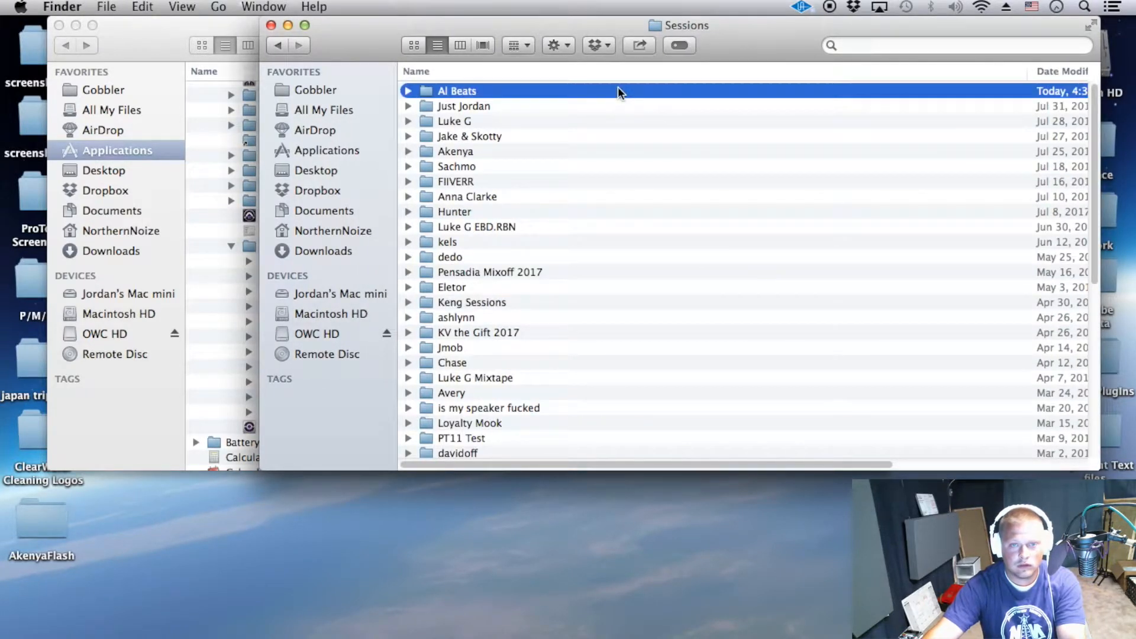
click(408, 91)
drag(427, 56, 610, 54)
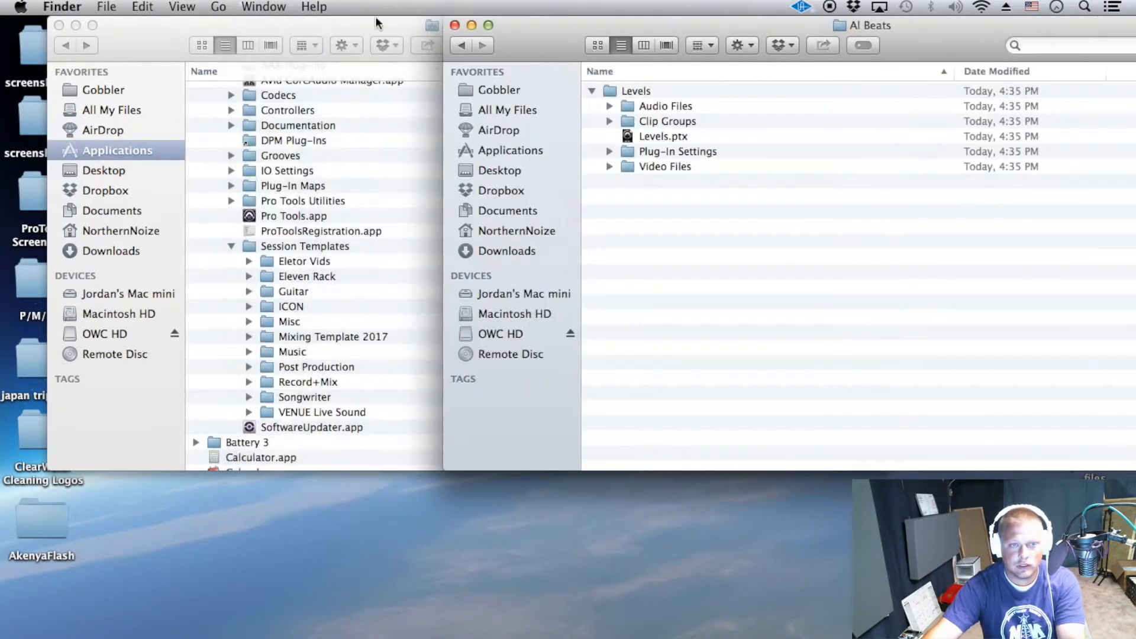
Close the Applications window, open the desktop's Album BEATS folder and place its window beside the Al Beats window.
click(58, 25)
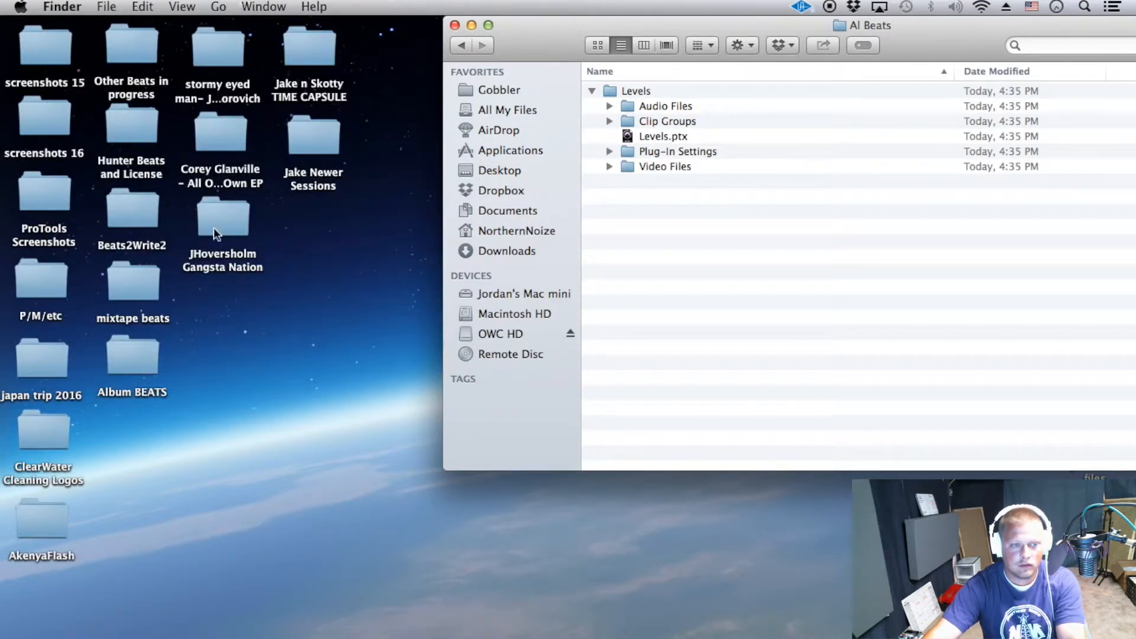
double_click(127, 349)
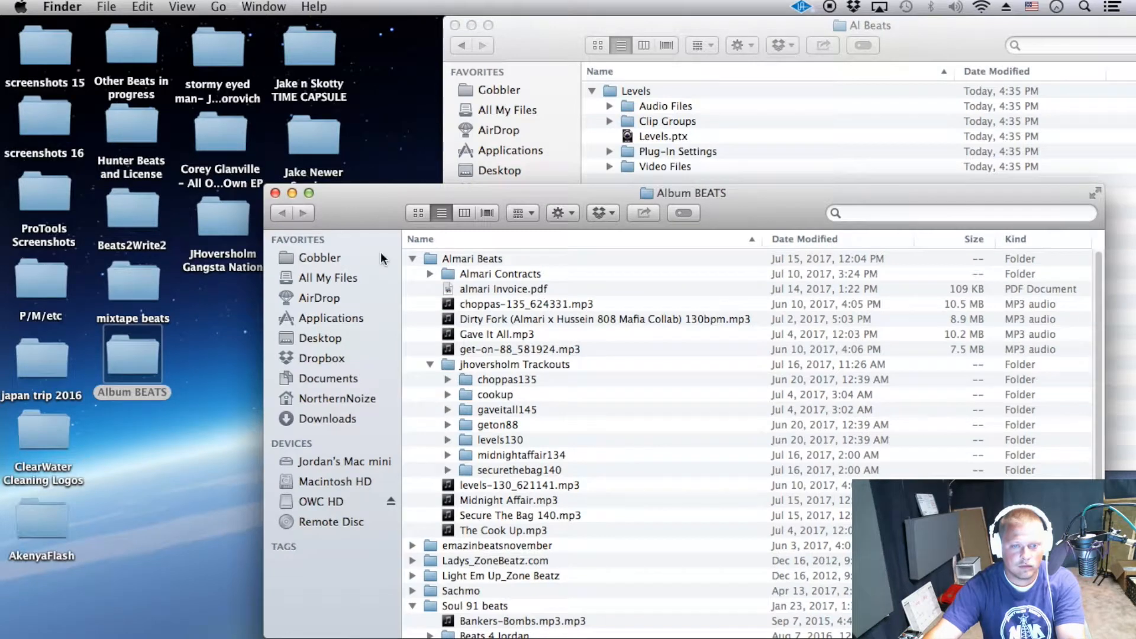
drag(375, 208, 96, 60)
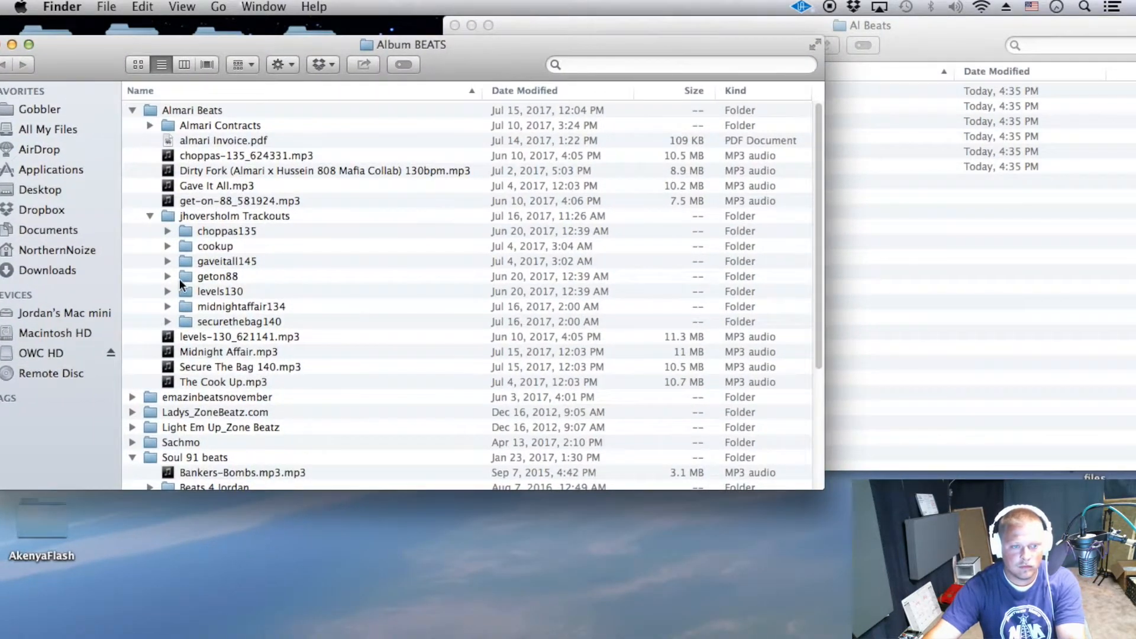
Copy the levels130 trackout folder from Album BEATS into the Al Beats folder and check the copied folder's contents.
click(189, 292)
click(536, 24)
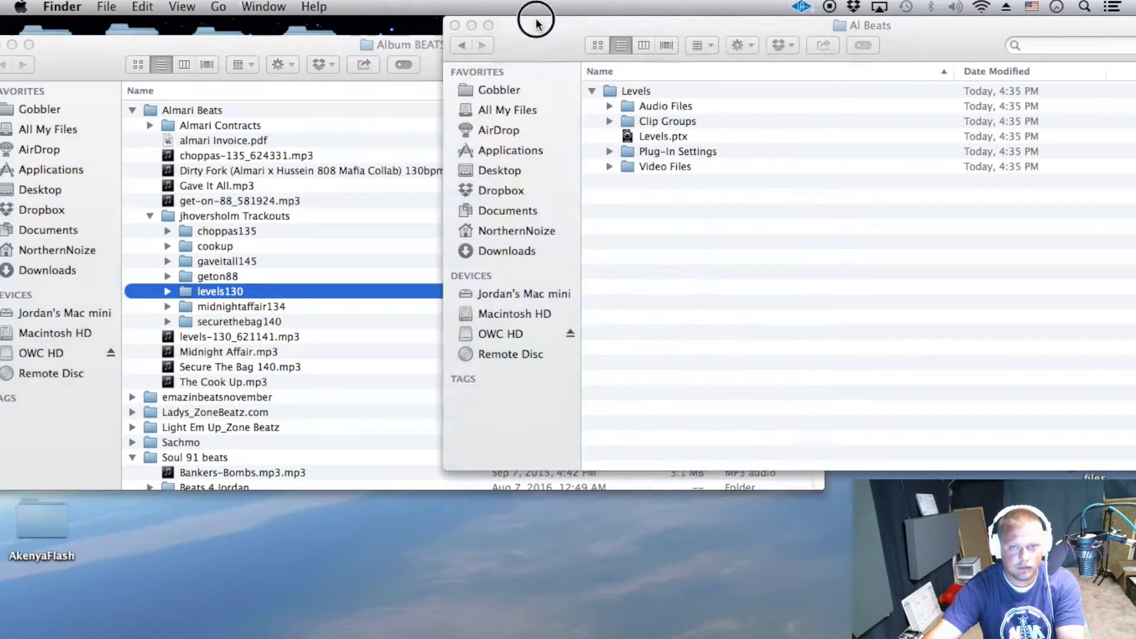
drag(188, 294, 911, 220)
click(902, 45)
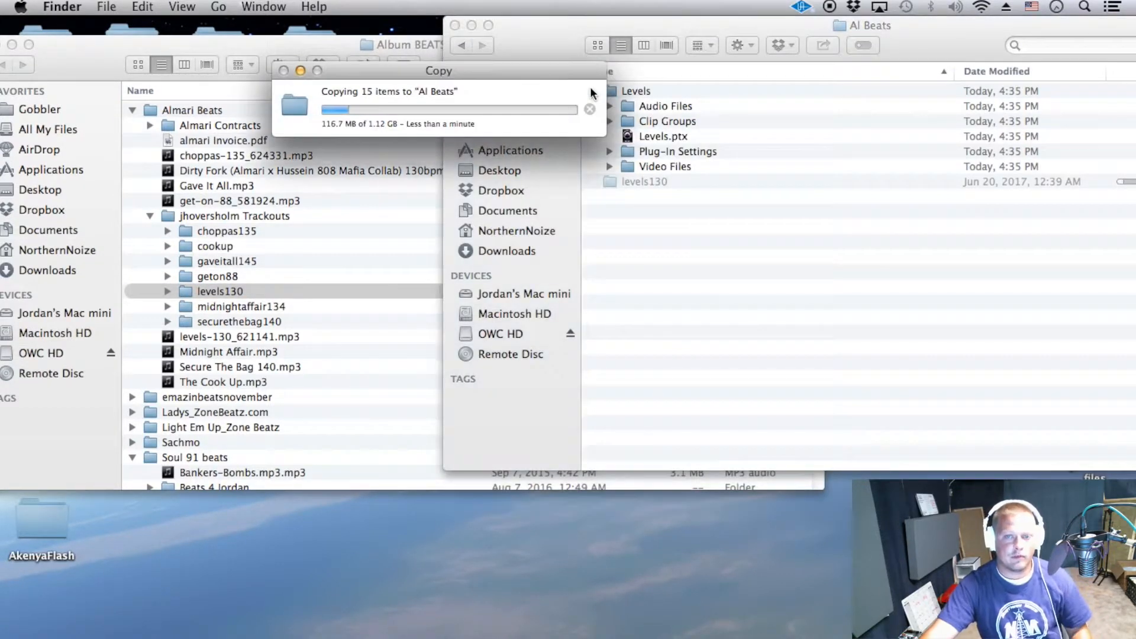
drag(592, 82, 585, 152)
click(596, 101)
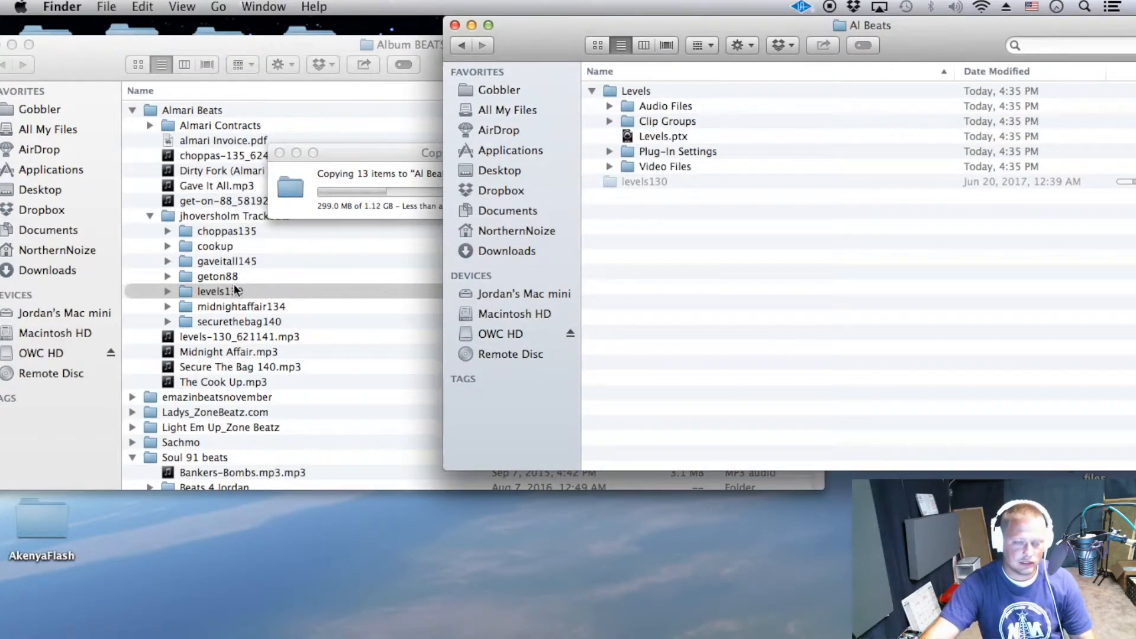
click(360, 153)
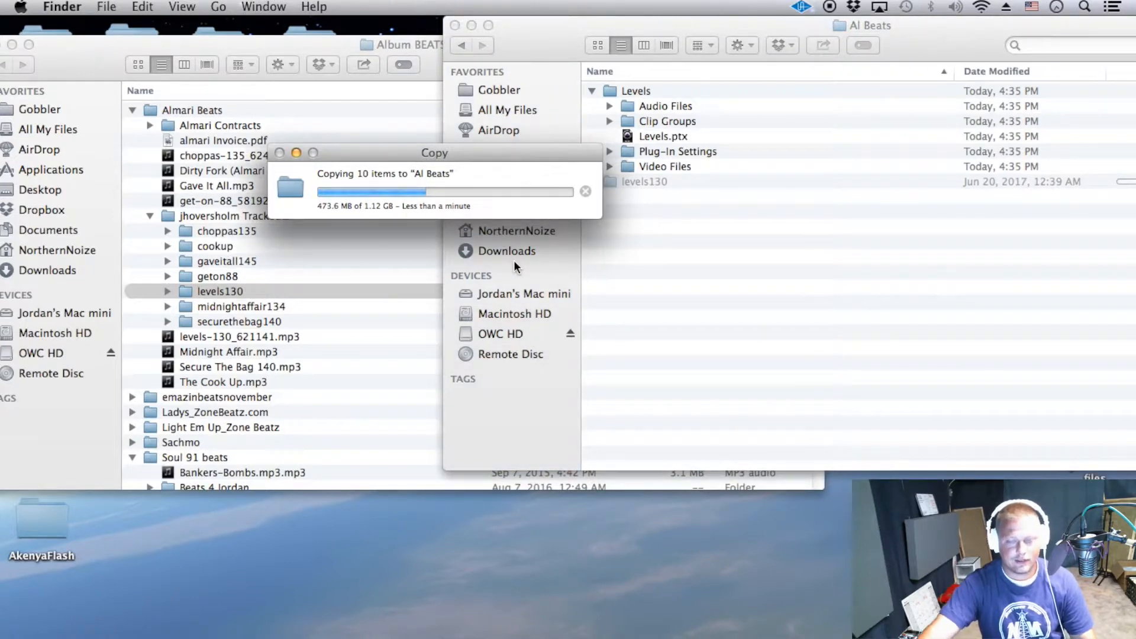
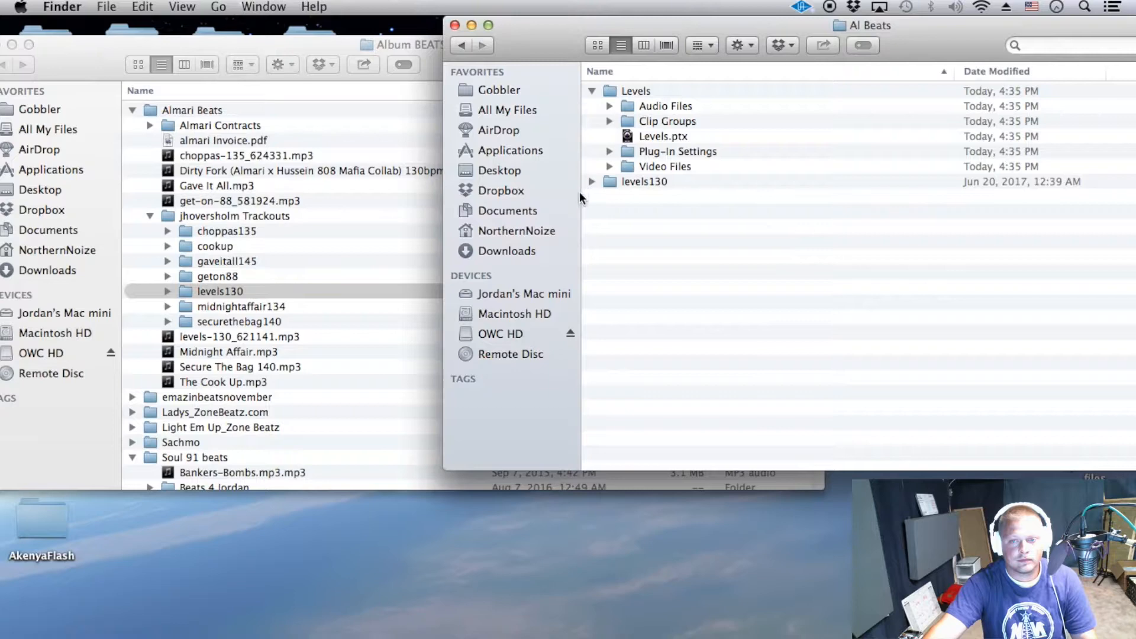
click(593, 181)
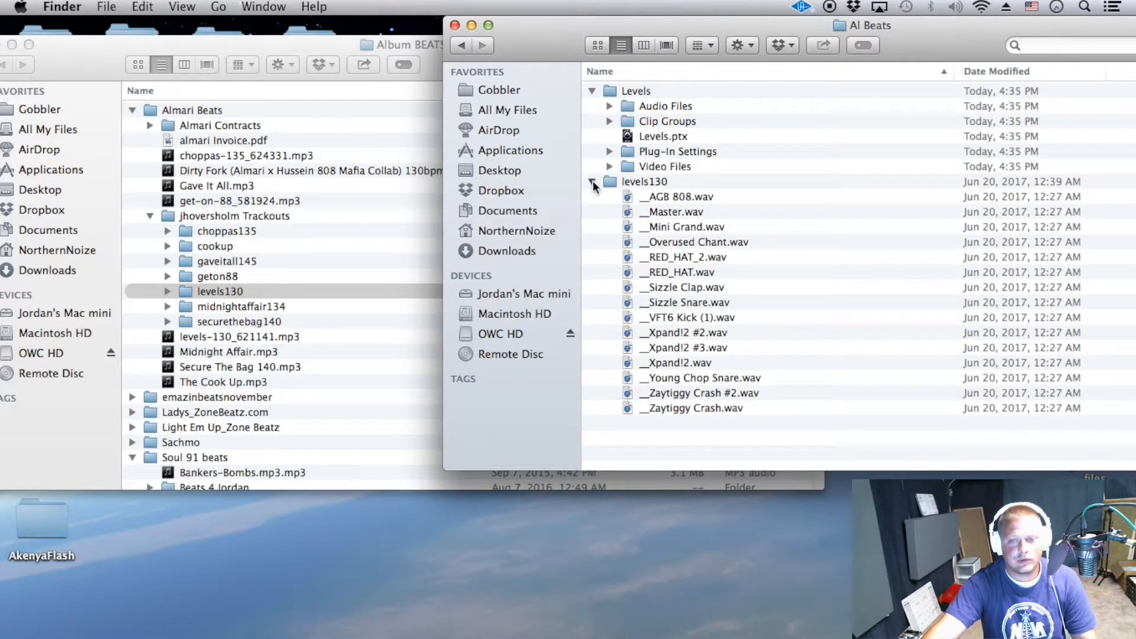
click(592, 182)
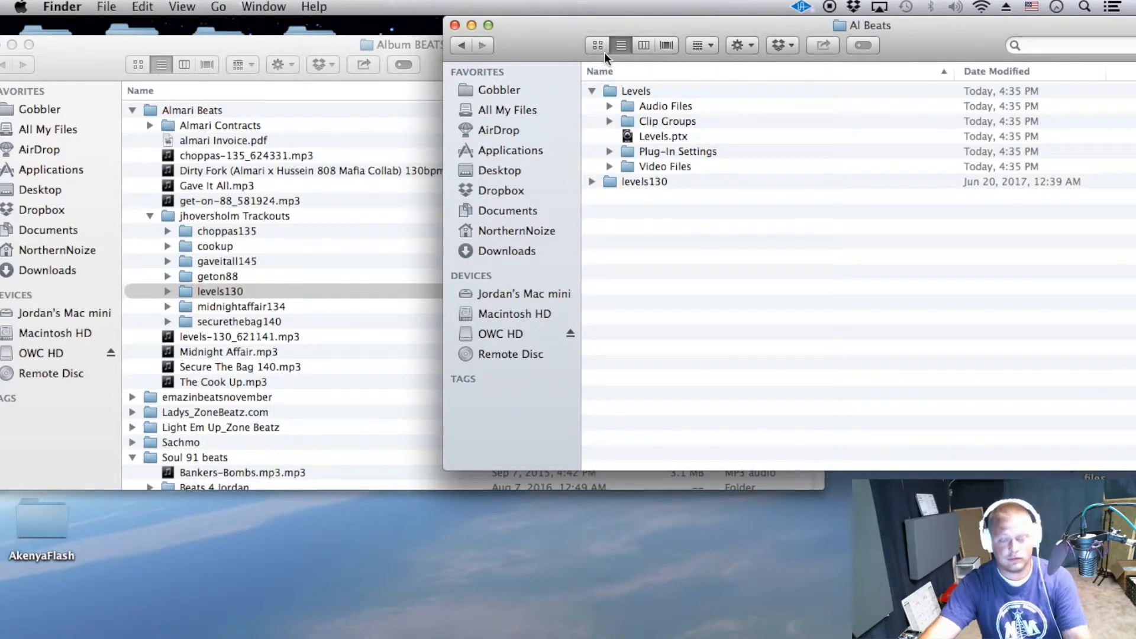
Switch to Pro Tools, start an audio import and browse to the levels130 folder inside Al Beats.
key(super+Tab)
key(super+Tab)
key(super+Tab)
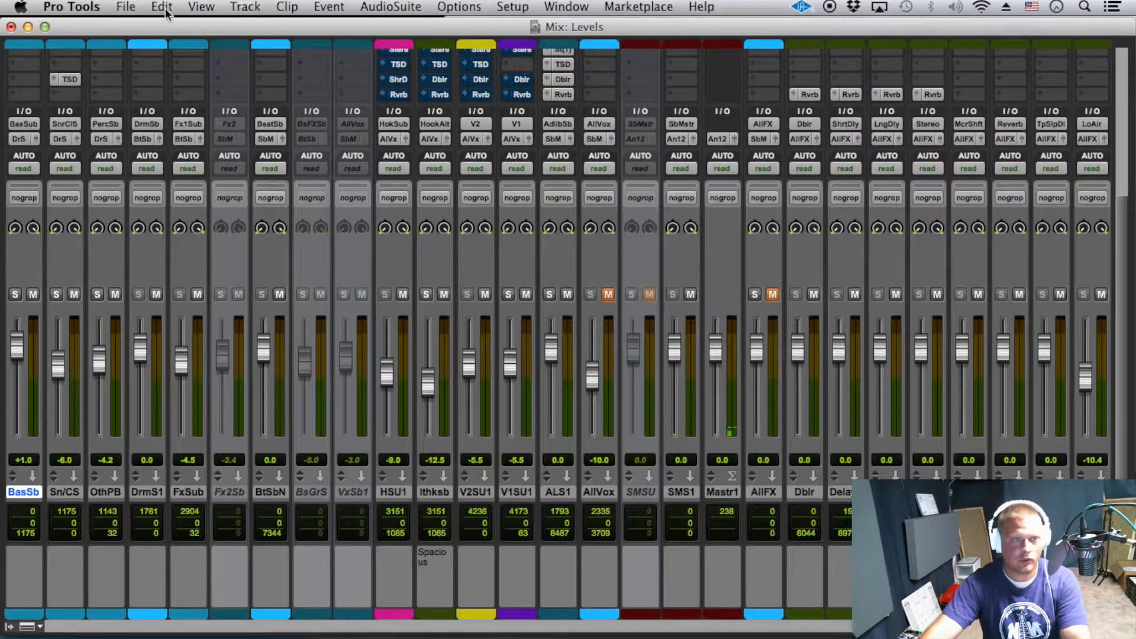
click(126, 7)
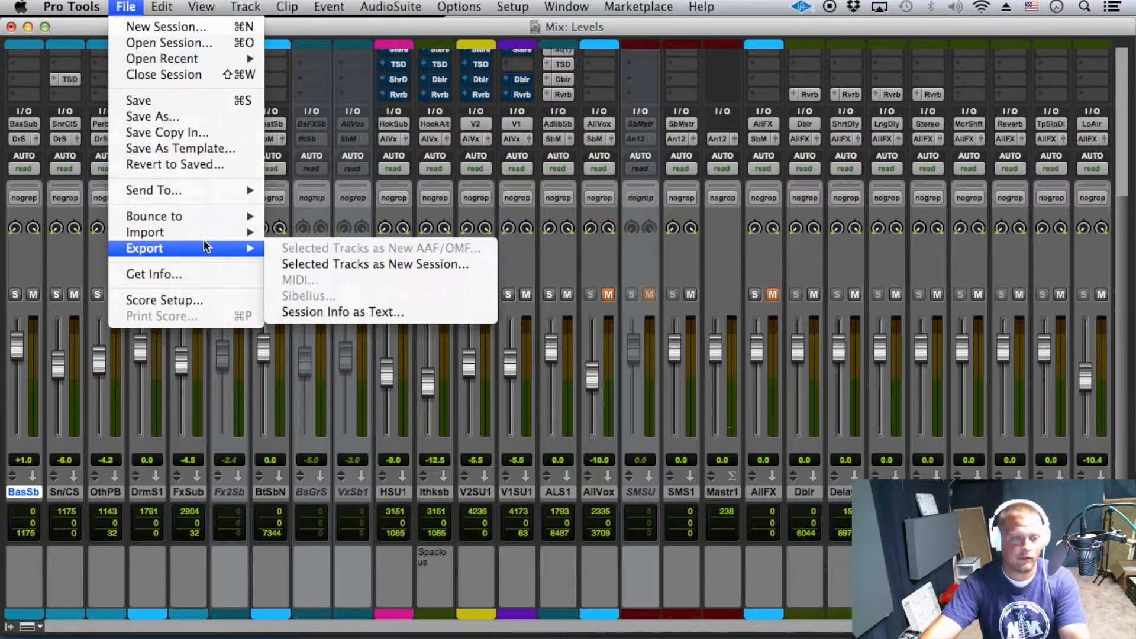
mouse_move(178, 232)
click(305, 256)
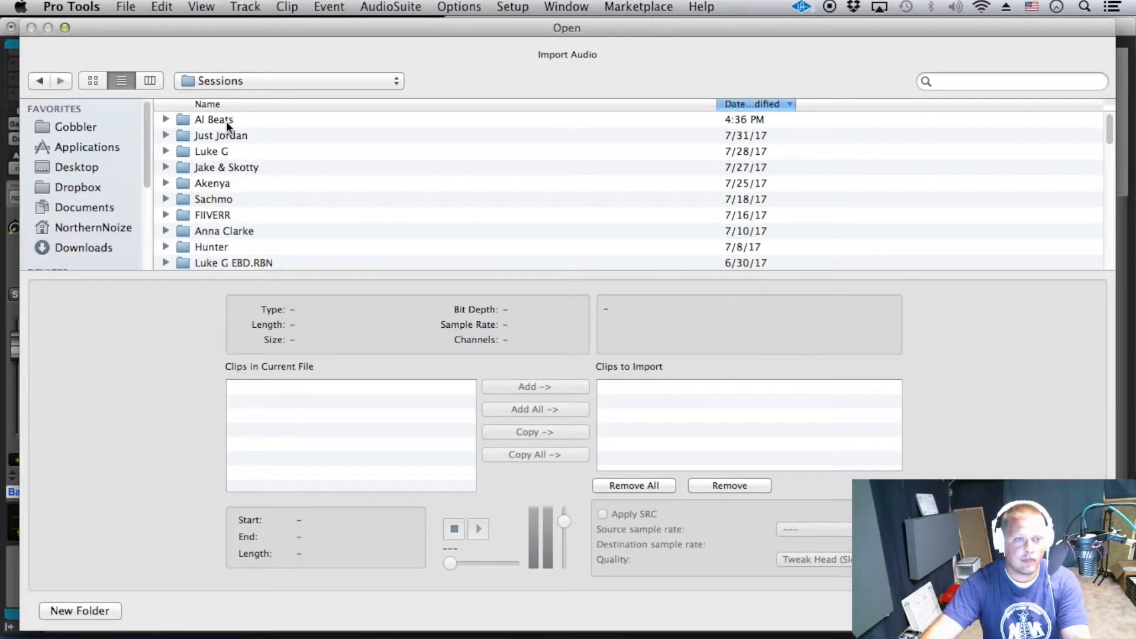
double_click(226, 121)
double_click(251, 134)
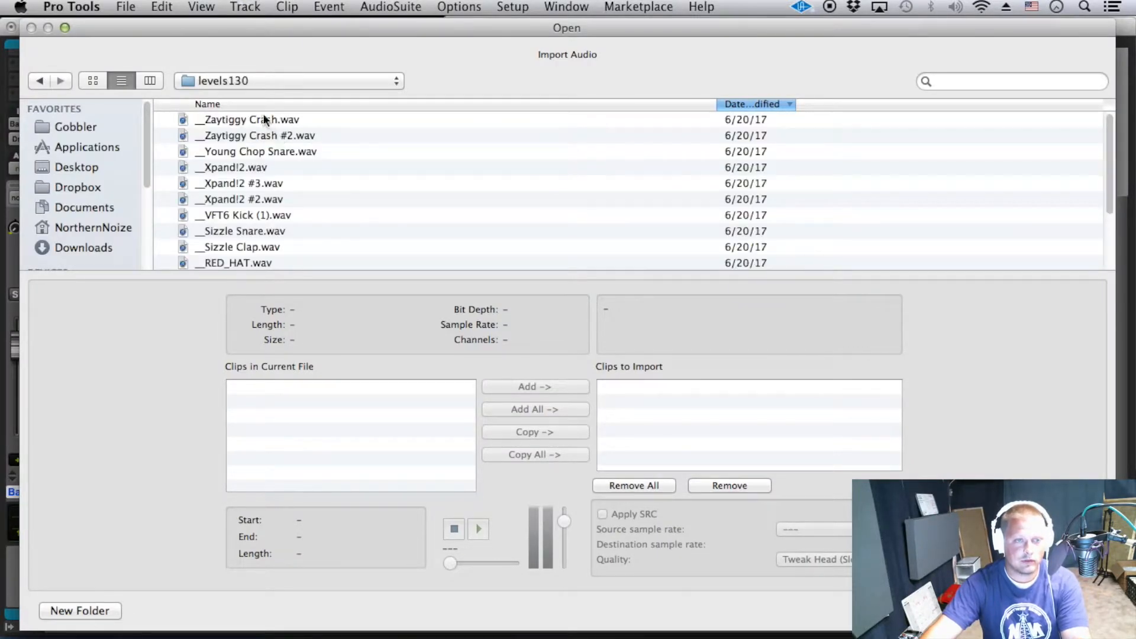
Add all the WAV files in levels130 to the import list and import them to new tracks at Session Start.
click(270, 121)
scroll(255, 237, down, 5)
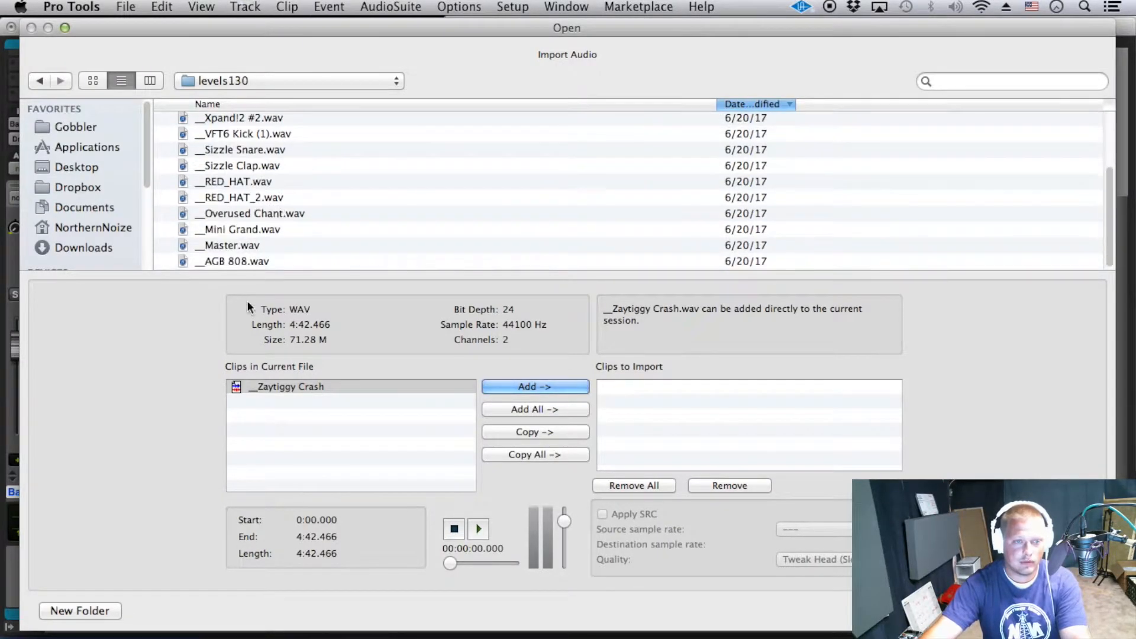
shift+click(248, 257)
click(574, 384)
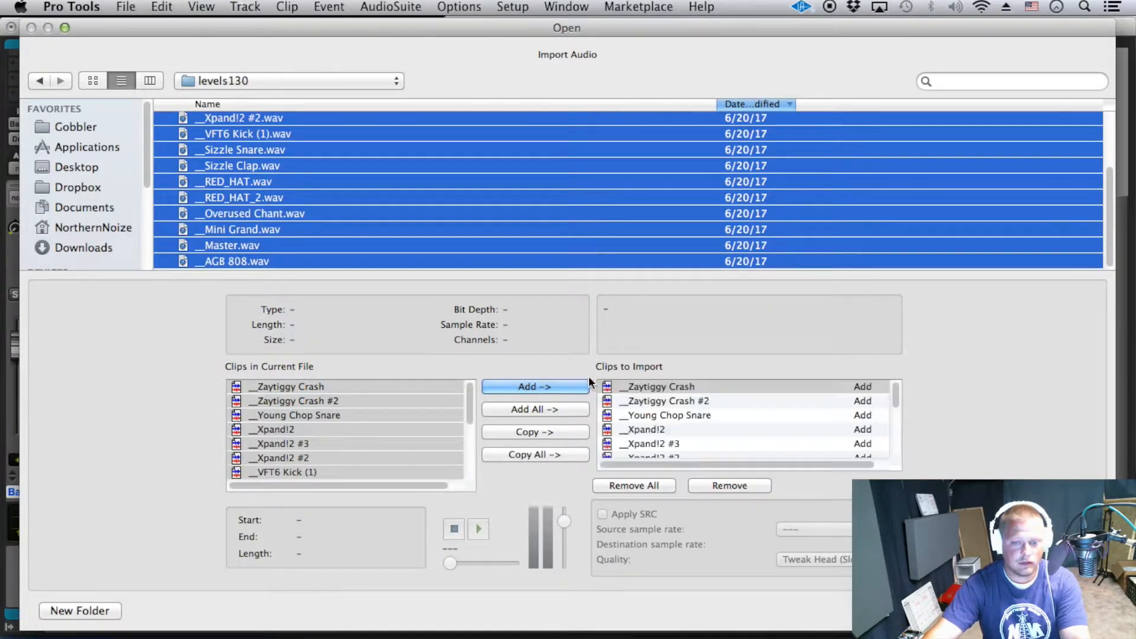
click(1064, 611)
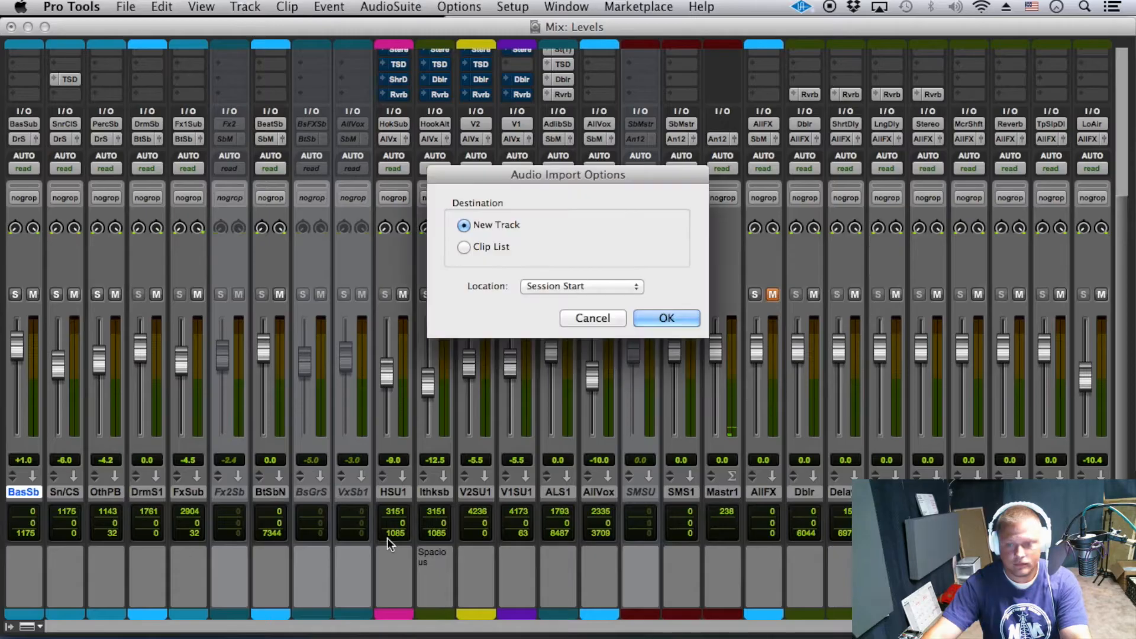
click(665, 320)
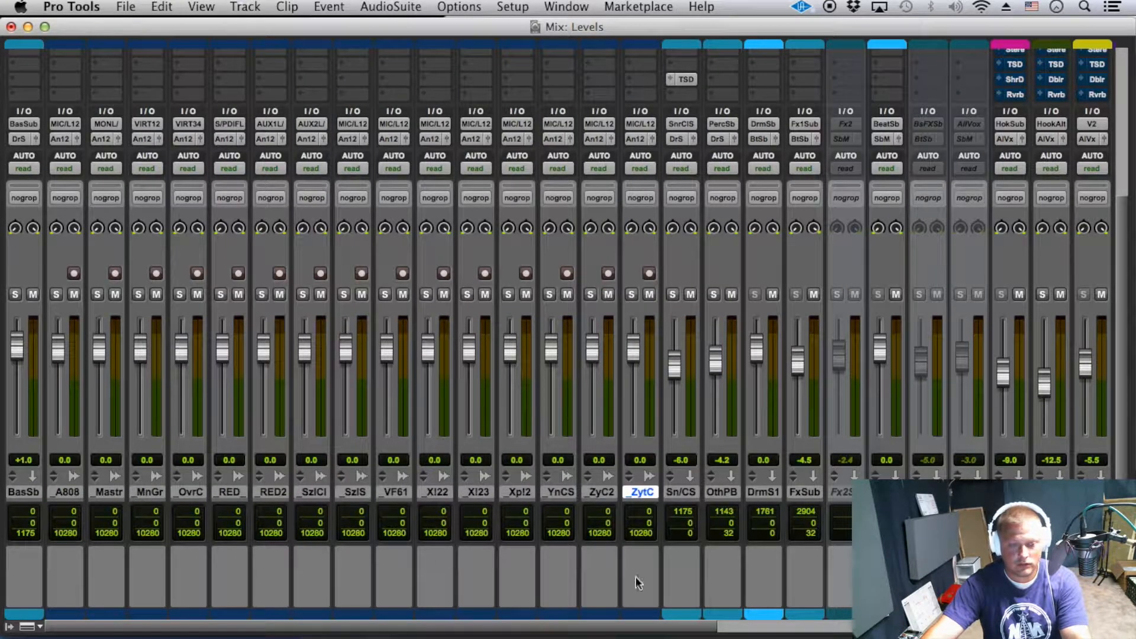
Select all imported tracks, show the Edit window and fit the full length of the AGB 808 clip in the timeline.
shift+click(65, 491)
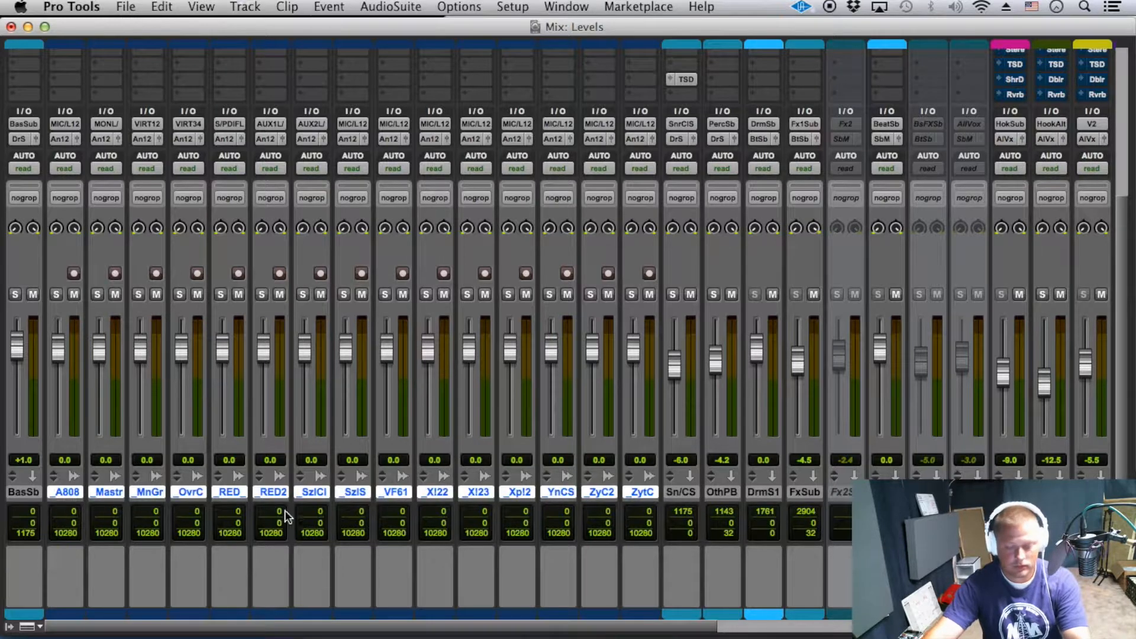
key(super+equal)
click(450, 503)
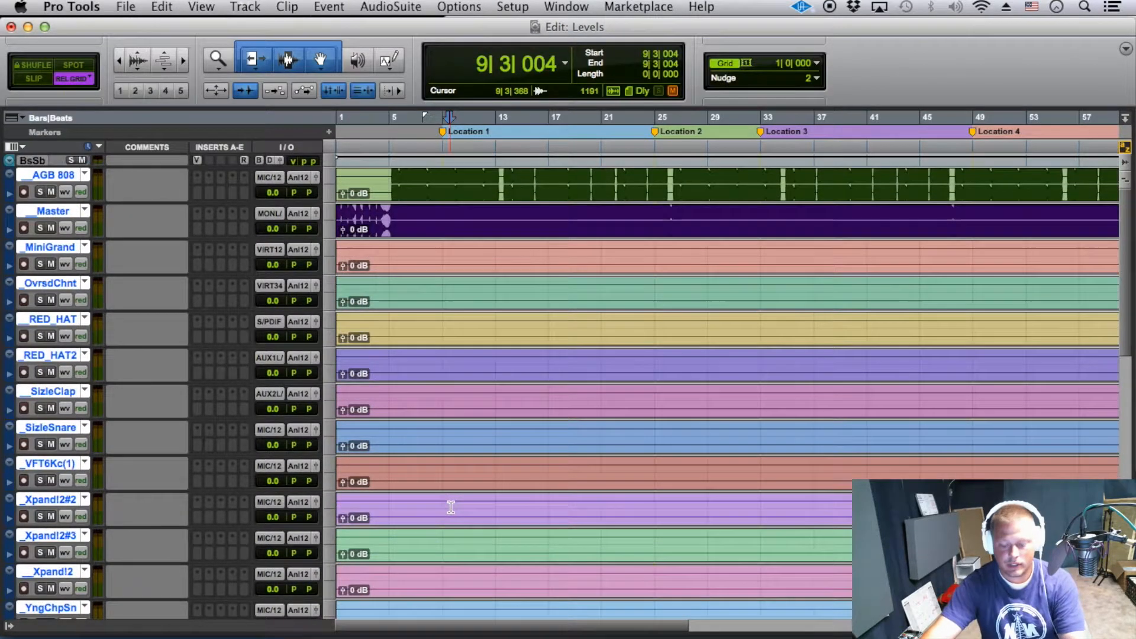
key(r)
key(r)
key(t)
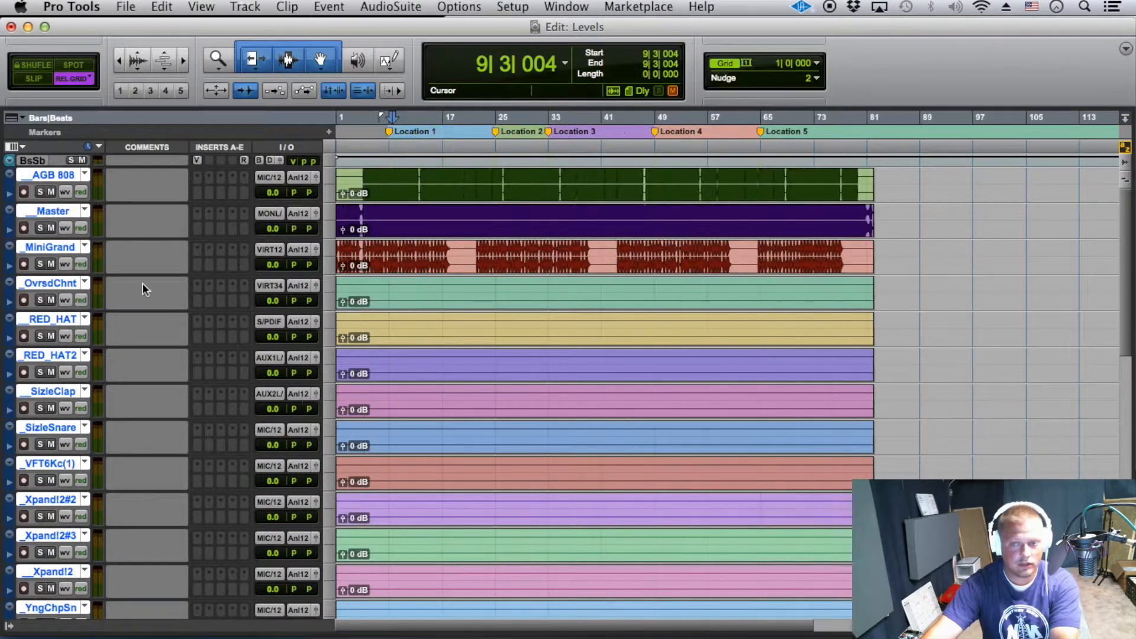
click(507, 190)
key(alt+f)
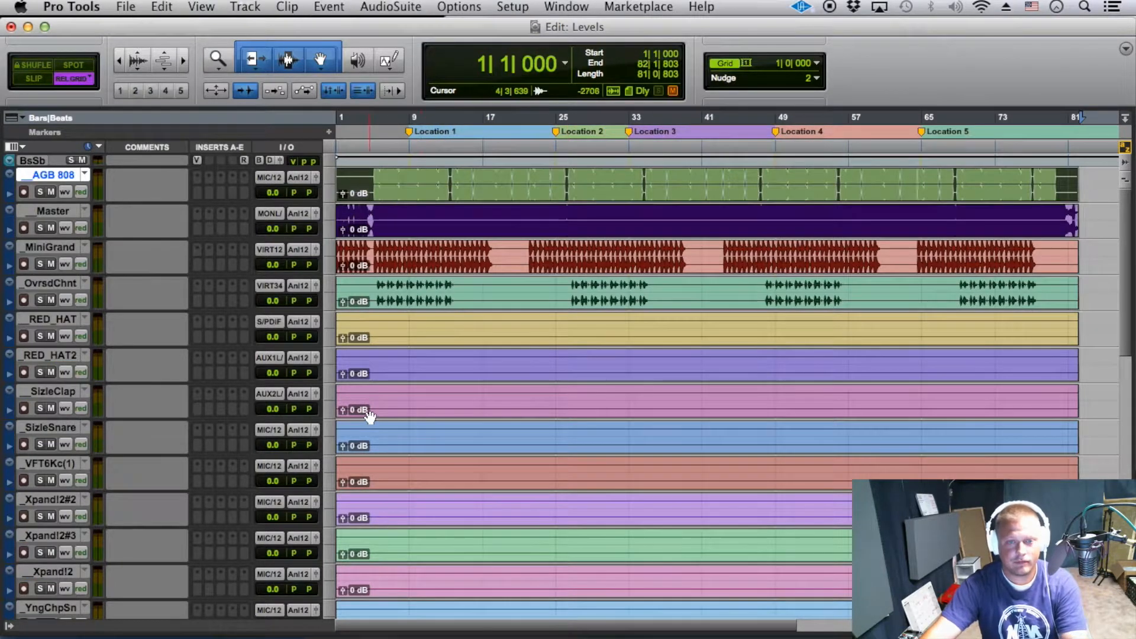
Solo the imported Master track, colour it red and move it above the bass submix track.
click(39, 228)
click(51, 210)
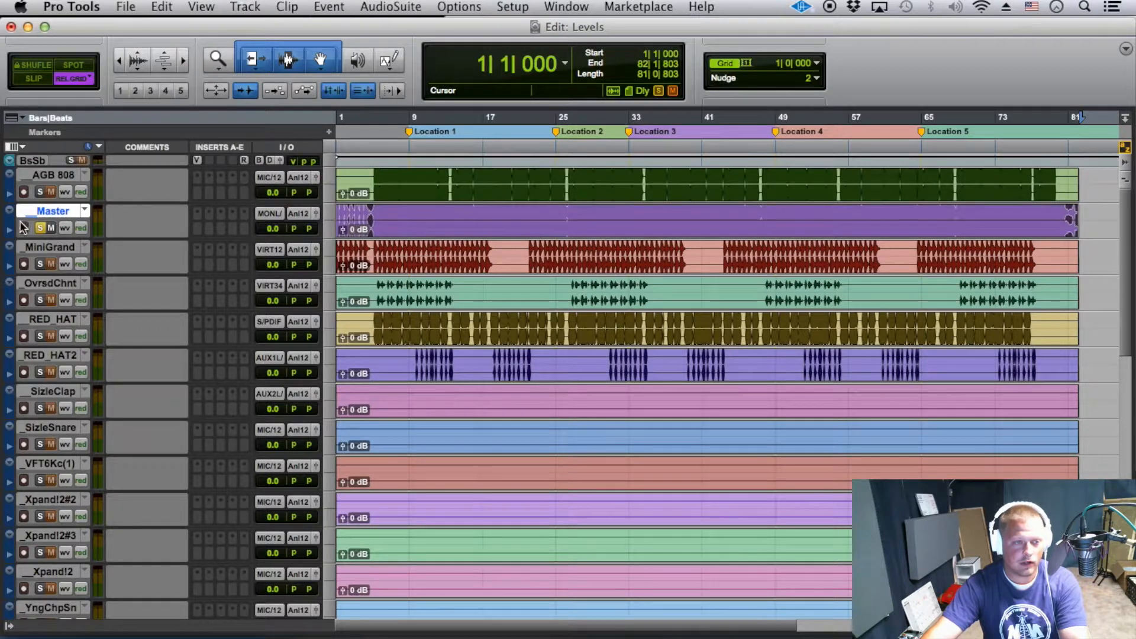
double_click(3, 227)
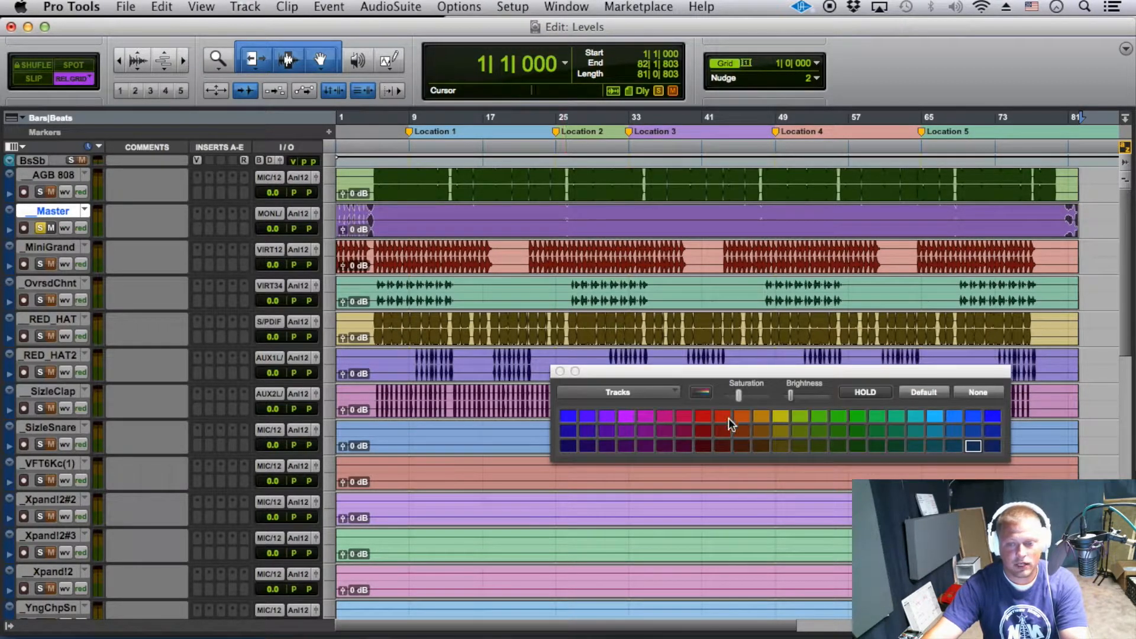
click(705, 418)
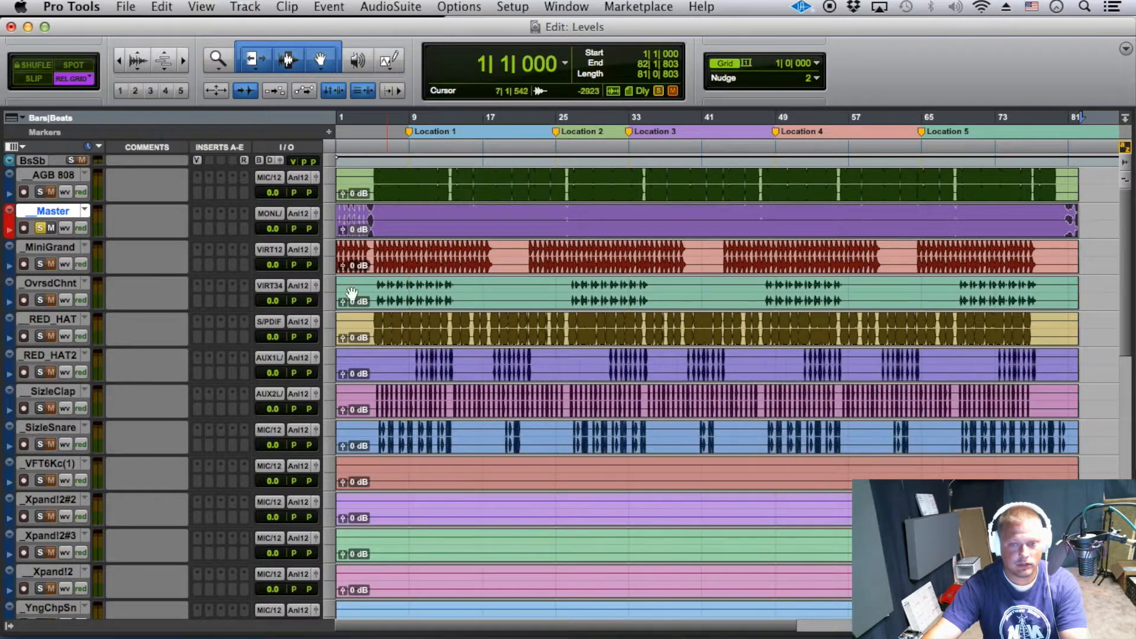
drag(45, 210, 113, 156)
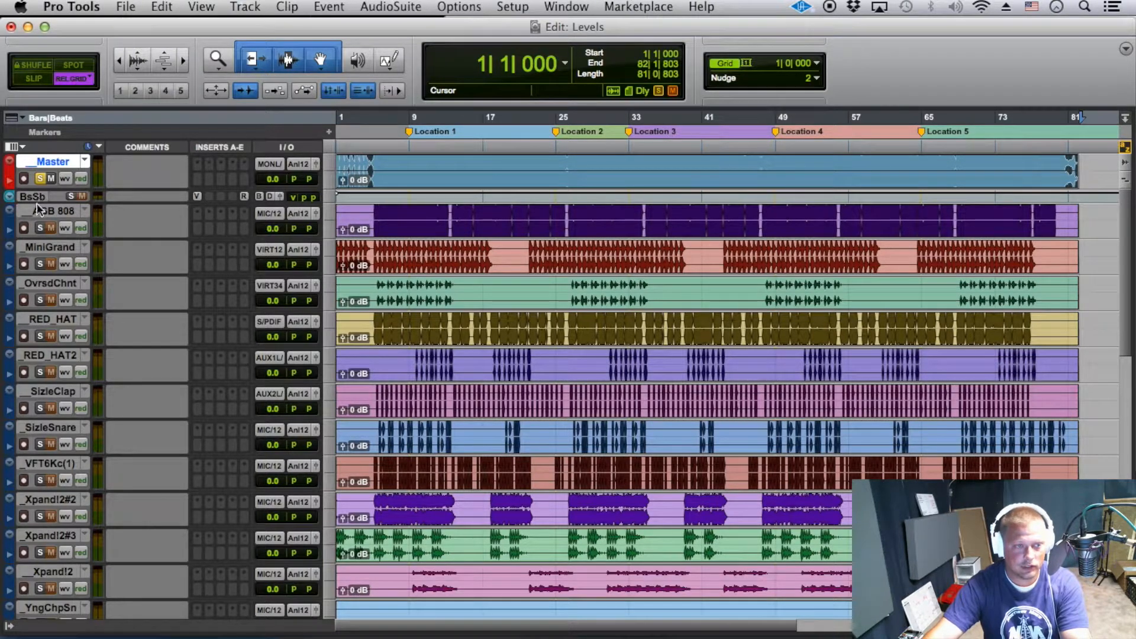
Enlarge the Bass Sub track, audition AGB 808 in solo from bar 8 and move it above Bass Sub.
drag(37, 204, 37, 226)
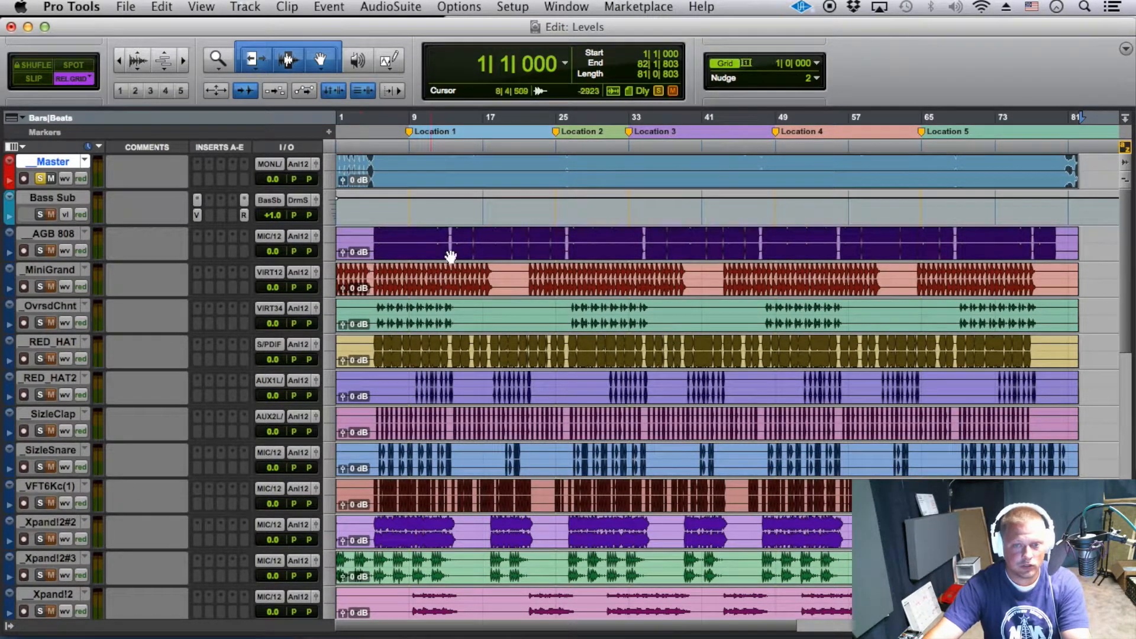
click(404, 246)
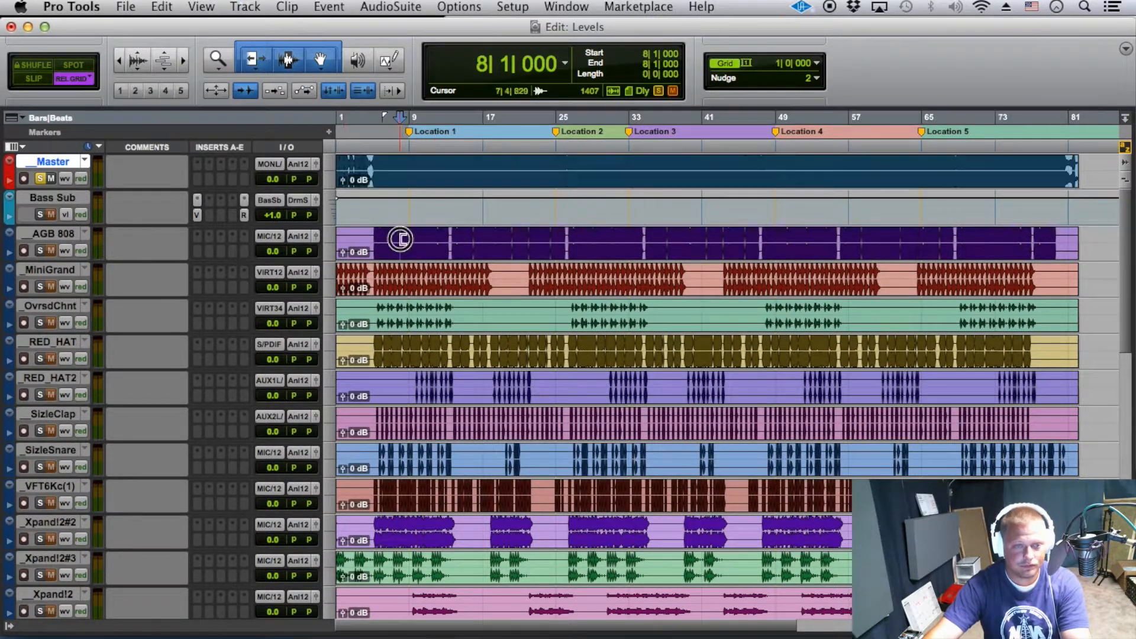
click(40, 250)
key(space)
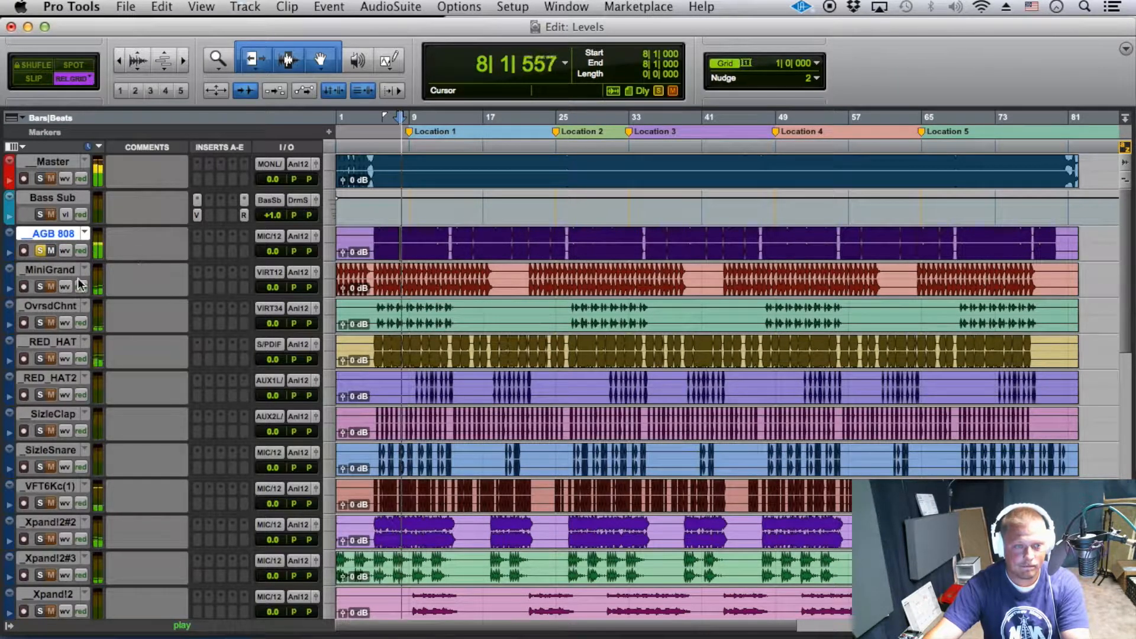
drag(61, 231, 76, 190)
key(space)
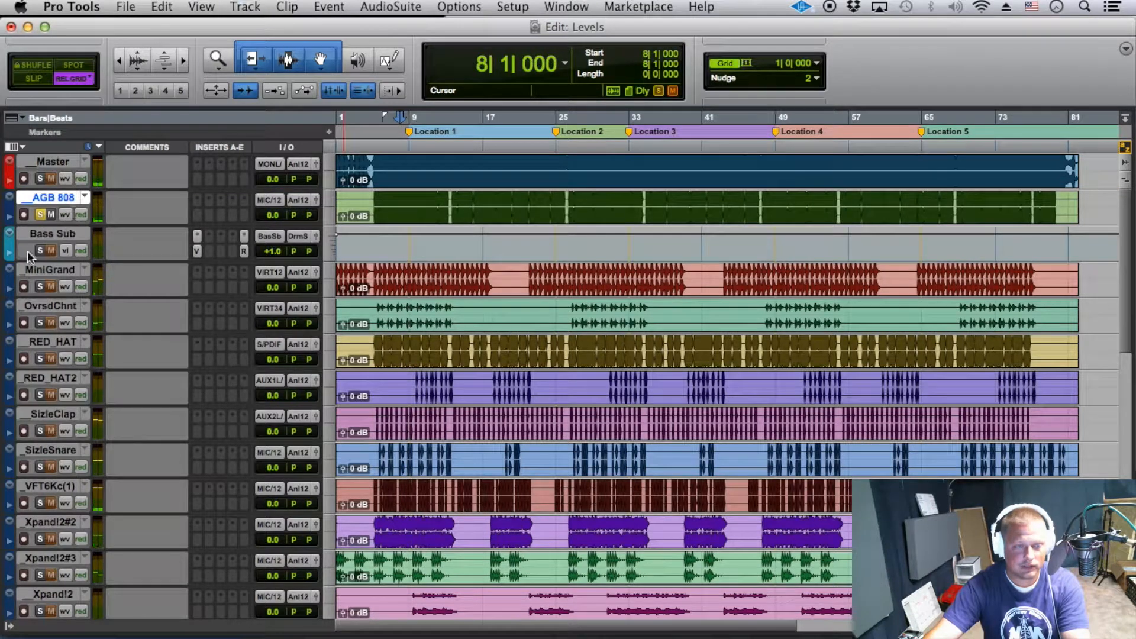
Solo only the MiniGrand track and check the OvrsdChnt and RED_HAT tracks' naming dialogs without renaming them.
super+click(42, 287)
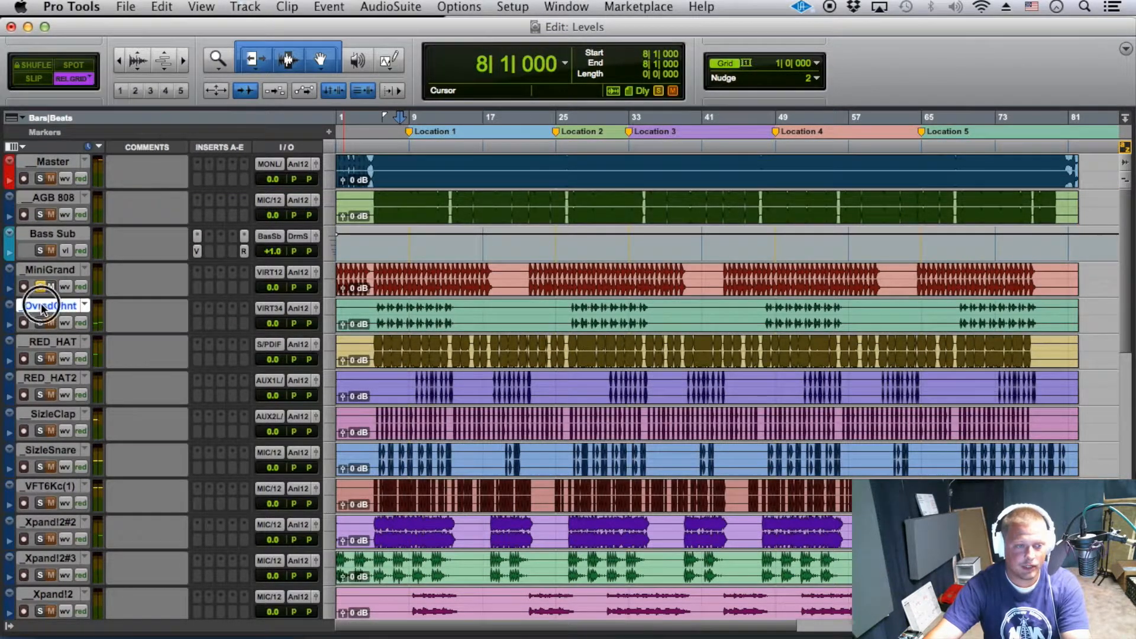
double_click(43, 308)
click(602, 350)
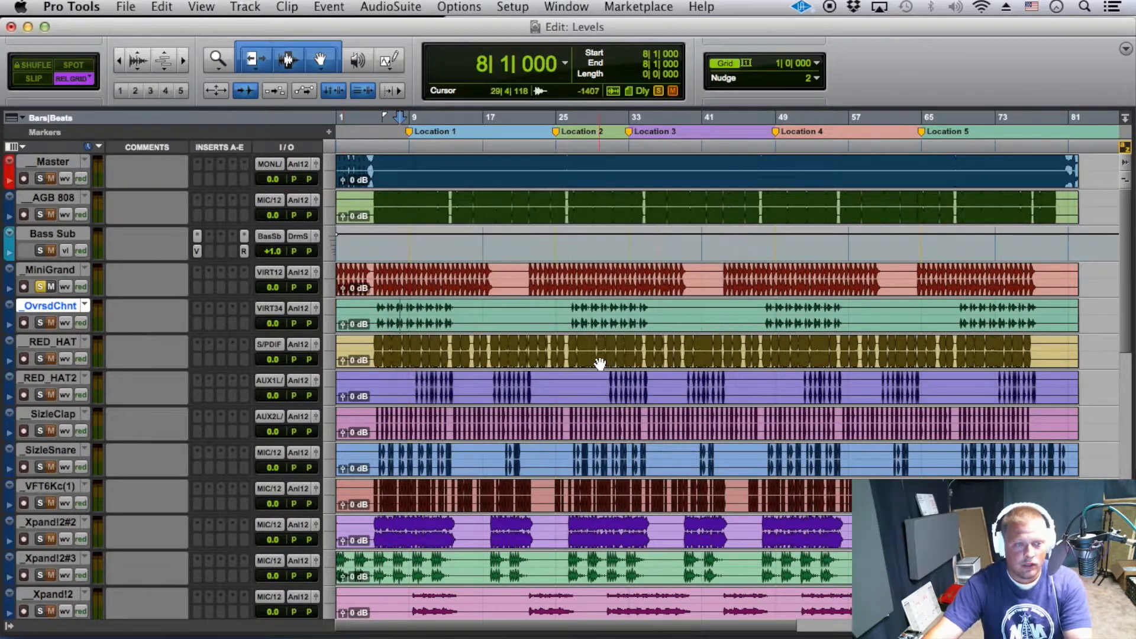
double_click(40, 341)
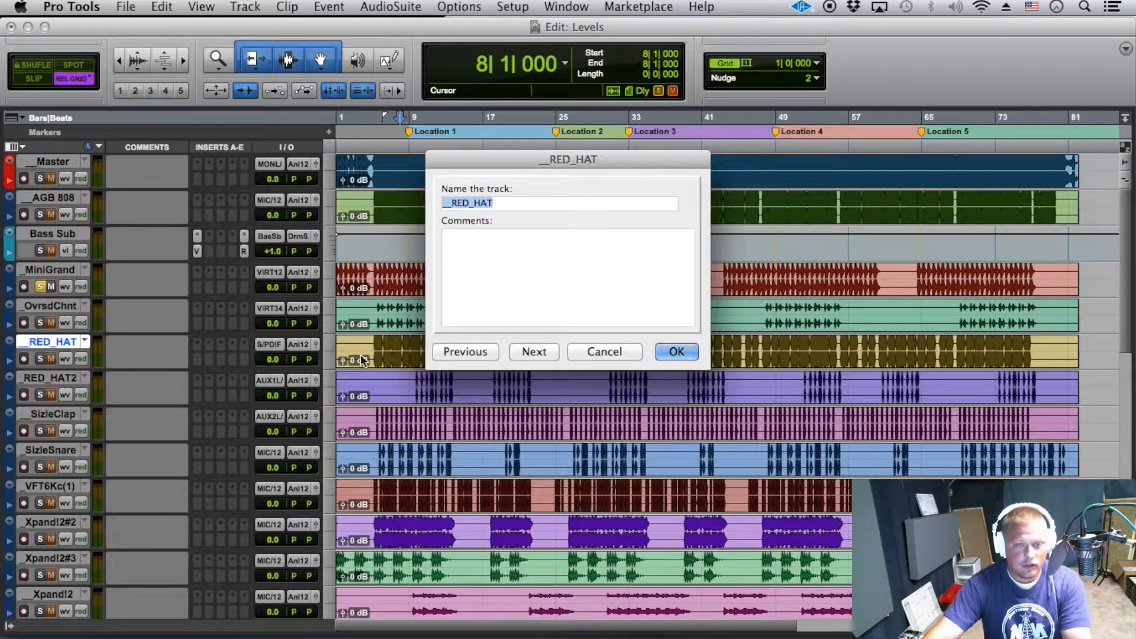
click(614, 351)
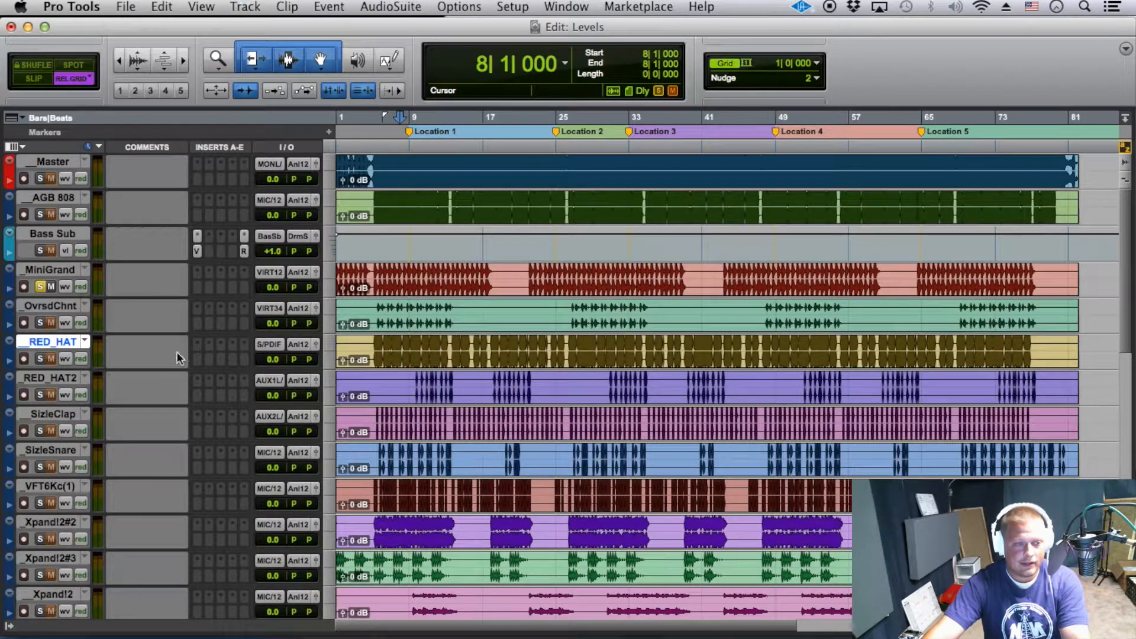
Move the RED_HAT, RED_HAT2, SizleClap and SizleSnare tracks directly below Bass Sub, with SizleSnare first and SizleClap second.
drag(62, 340, 83, 265)
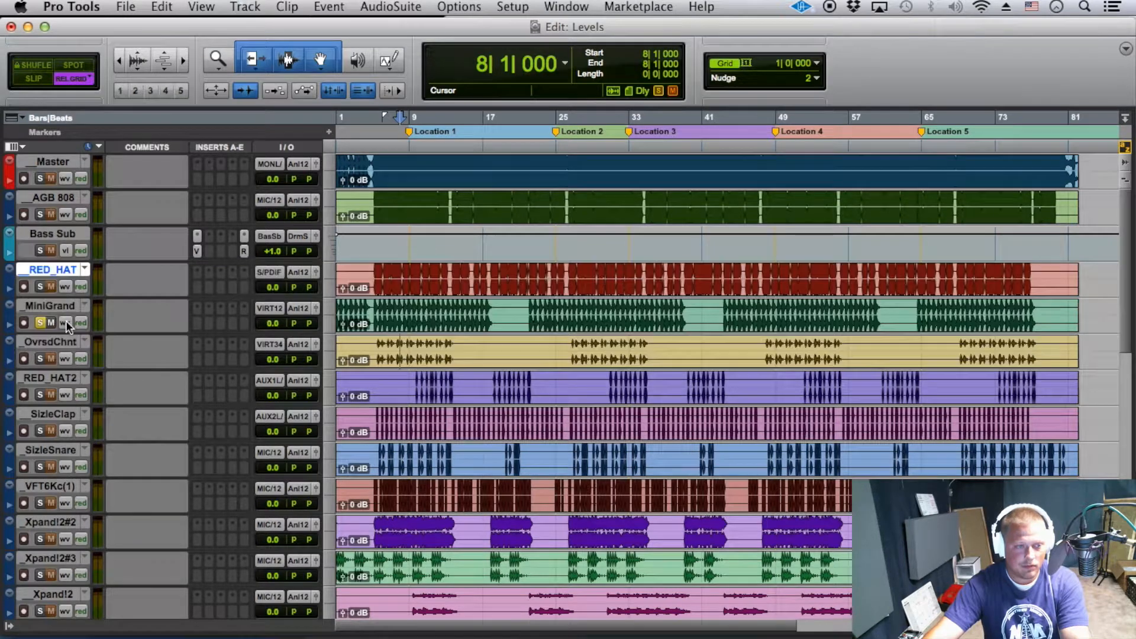
drag(48, 371, 80, 307)
drag(66, 413, 74, 271)
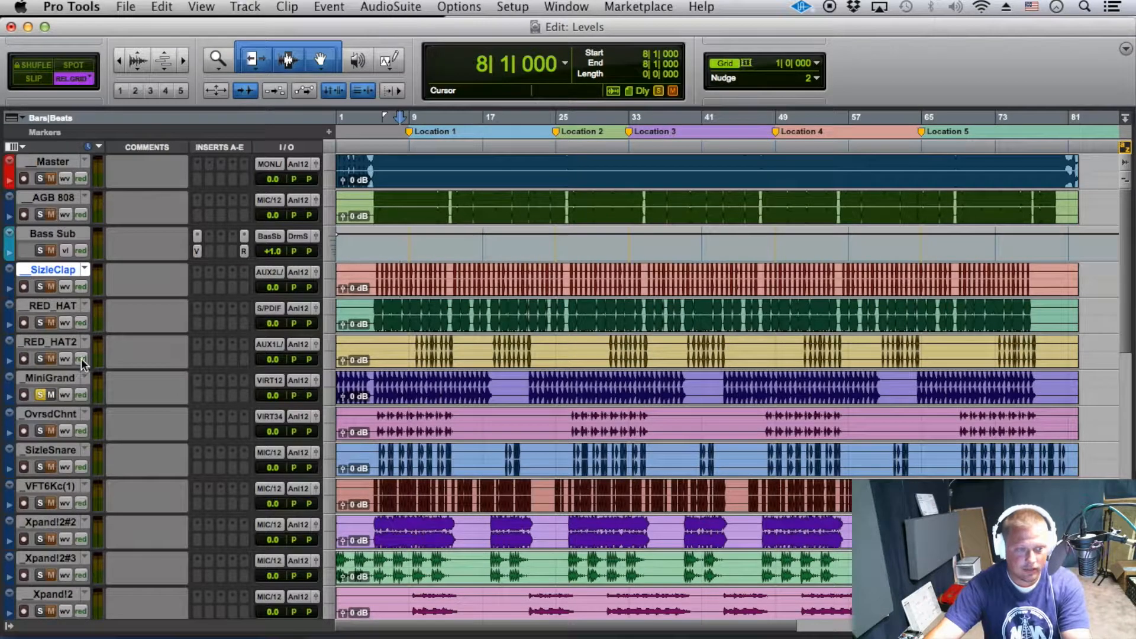
drag(55, 455, 80, 269)
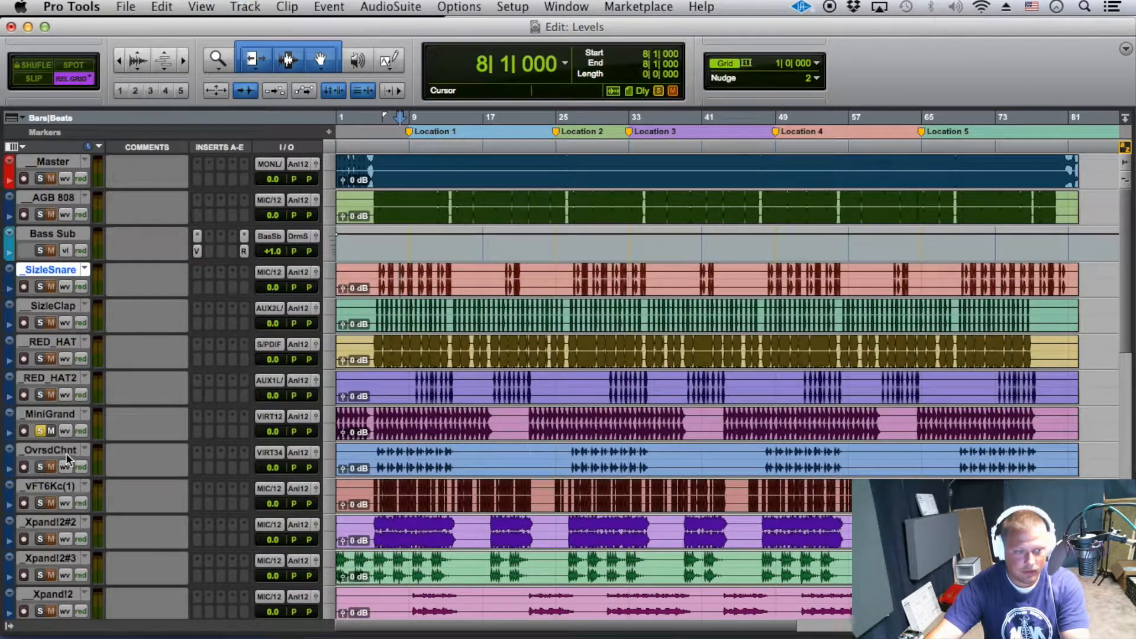
scroll(41, 503, down, 2)
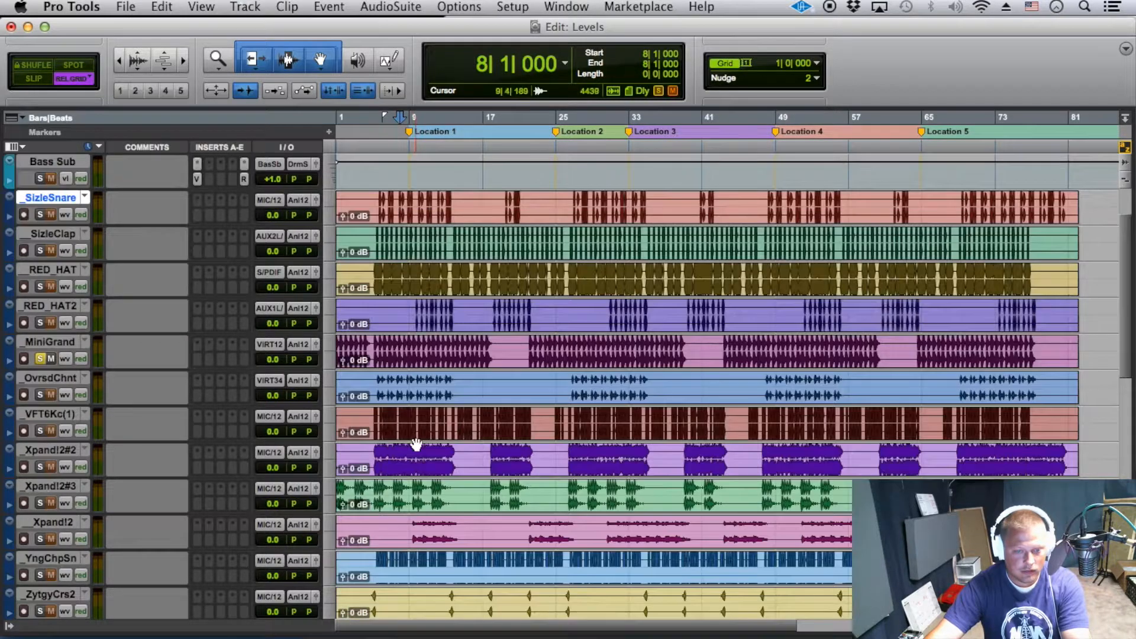
Audition the VFT6Kc(1) track in solo from bar 8 and move it directly above Bass Sub.
click(58, 414)
alt+click(37, 432)
key(space)
key(space)
drag(59, 270, 95, 231)
scroll(125, 428, down, 1)
scroll(123, 426, down, 1)
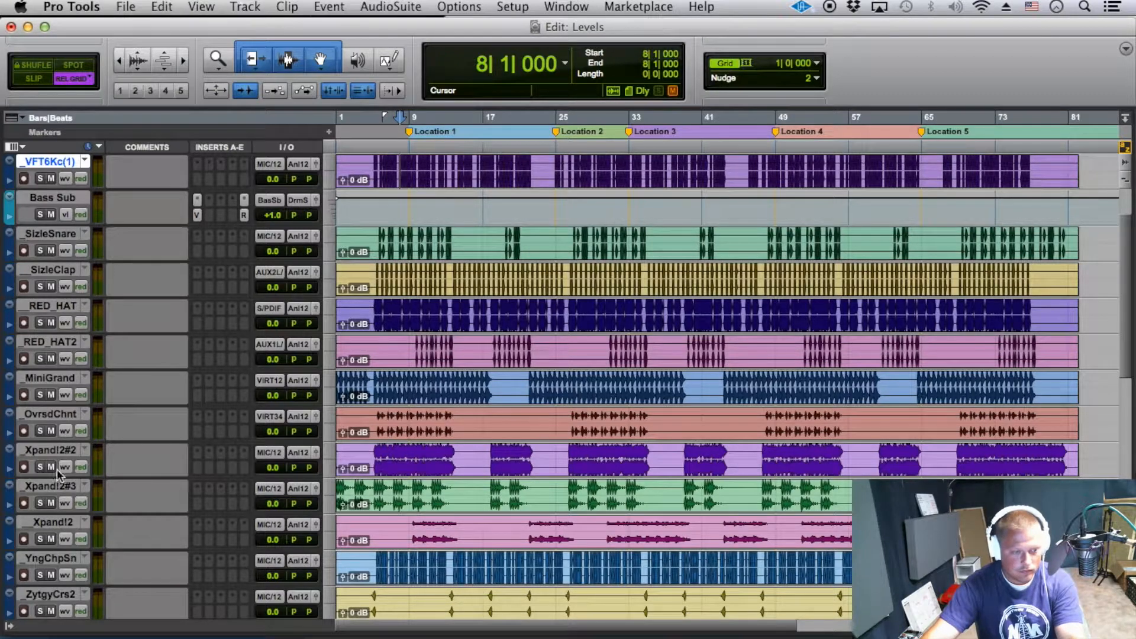
Audition the Xpand!2#2 track in solo from bar 7 and clear the solos.
click(40, 466)
click(393, 449)
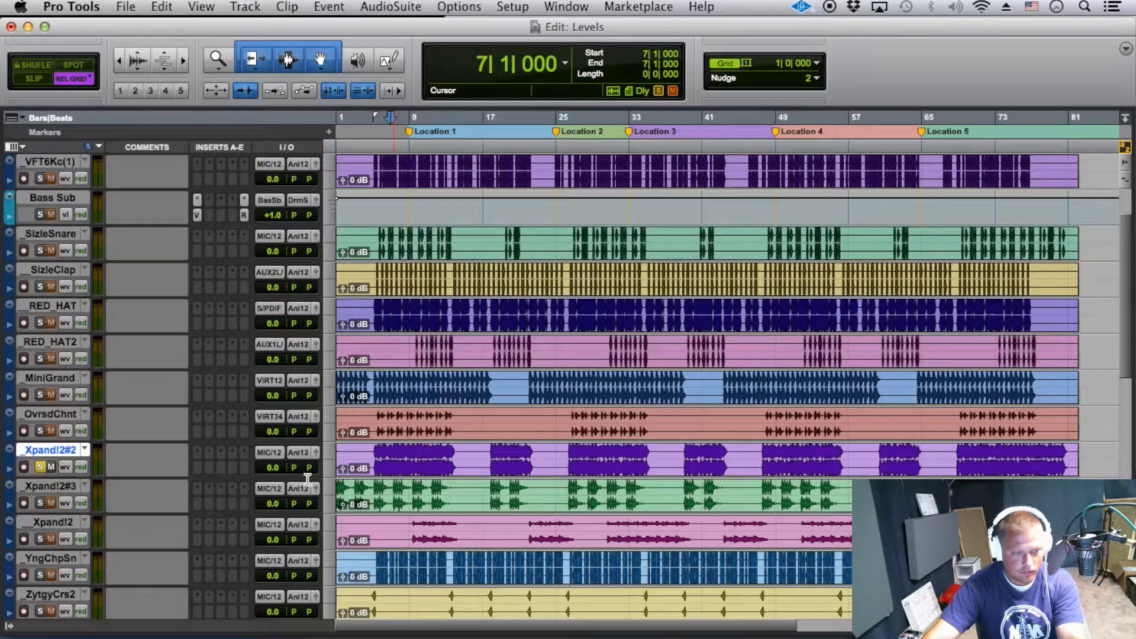
key(space)
click(42, 503)
click(41, 502)
key(space)
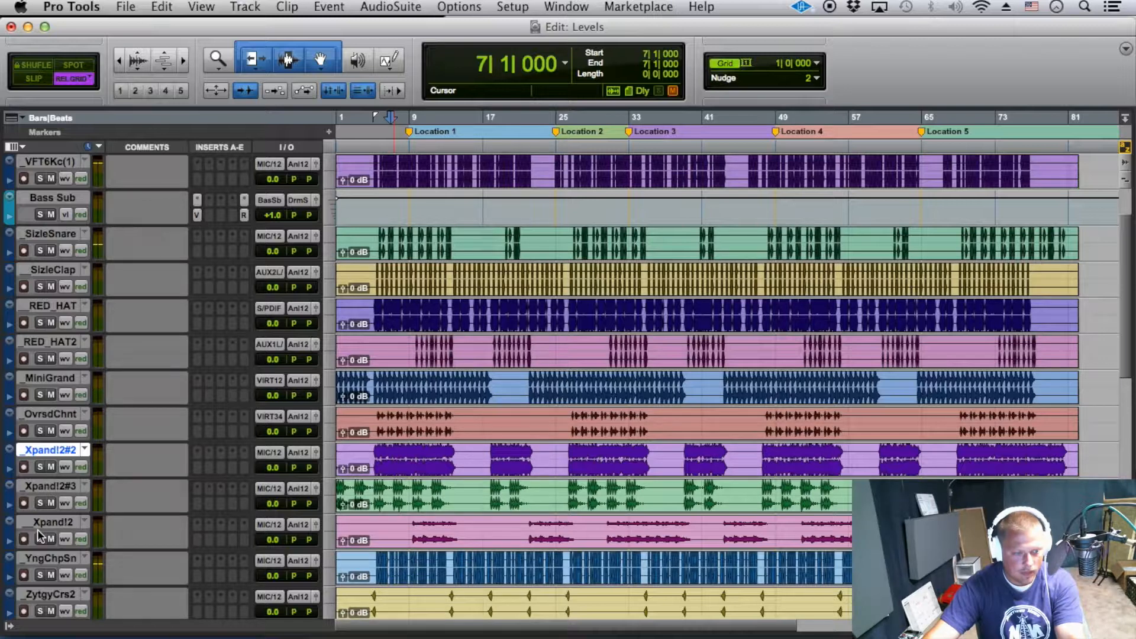
click(425, 524)
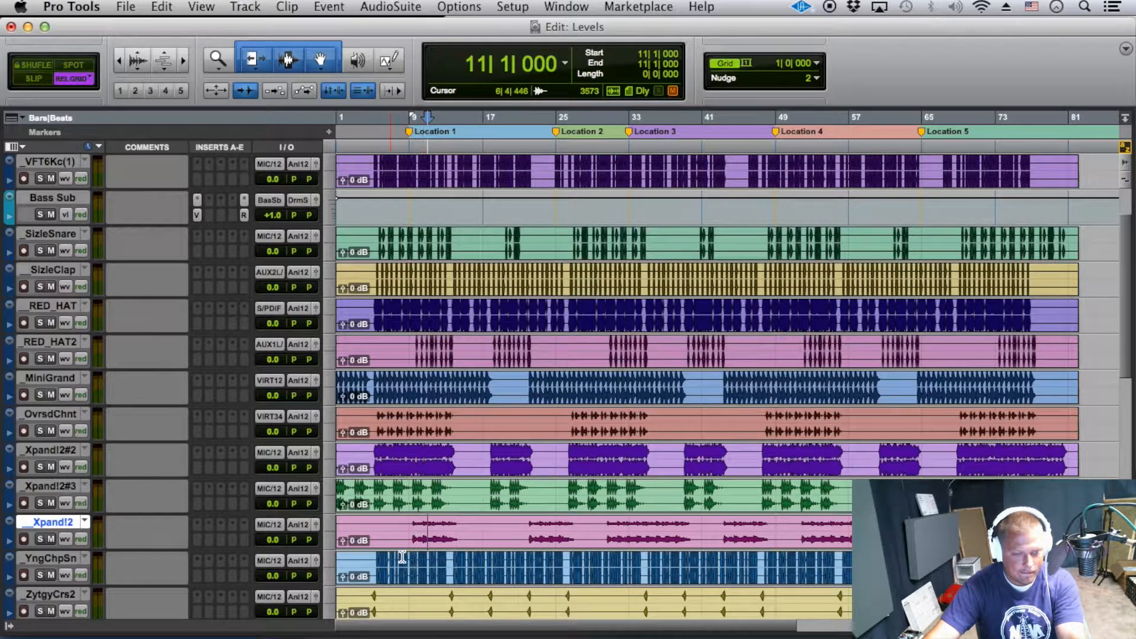
Audition the beat from bar 9 and move the YngChpSn track between SizleSnare and SizleClap.
click(410, 565)
key(space)
key(space)
drag(46, 559, 41, 272)
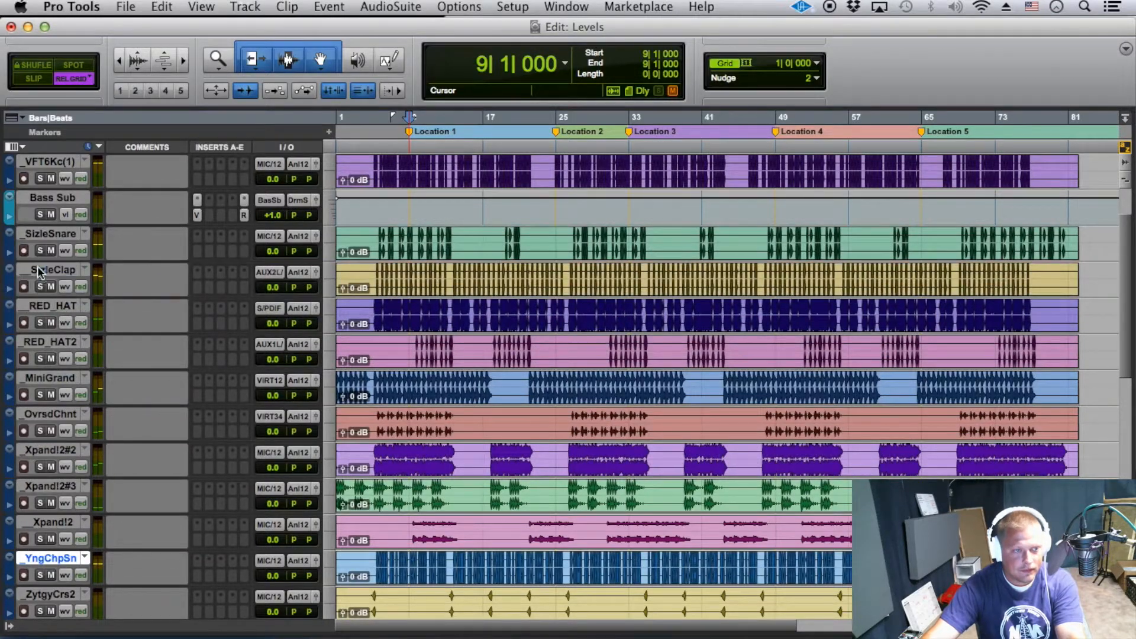
Move the ZytgyCrs2 and ZytgyCrsh tracks together directly below RED_HAT2.
scroll(83, 441, down, 5)
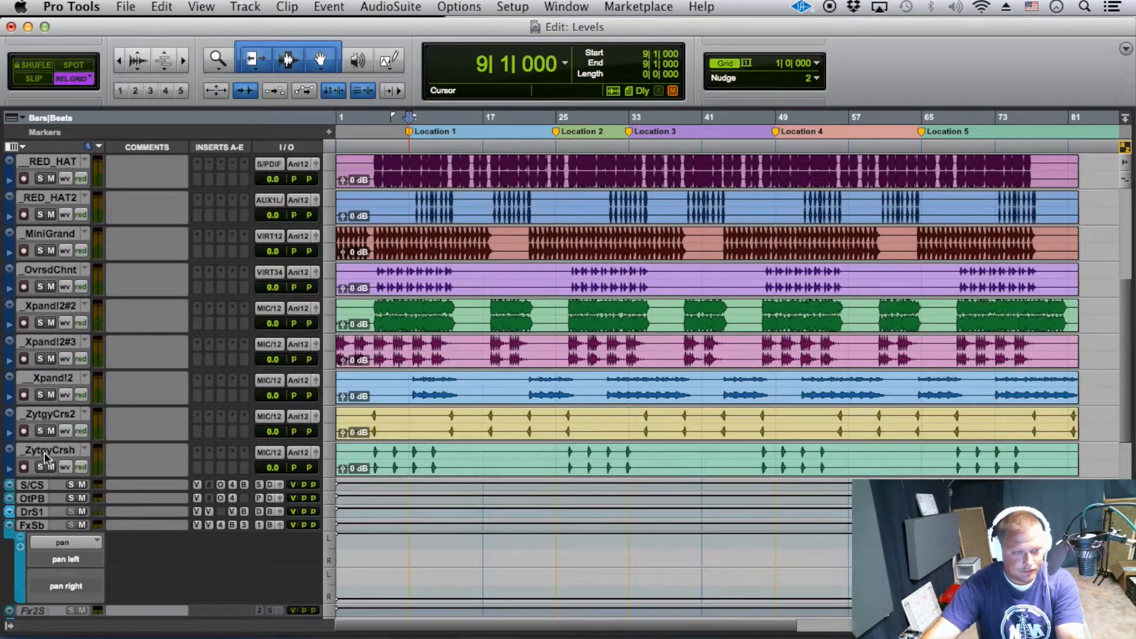
click(61, 407)
shift+click(64, 451)
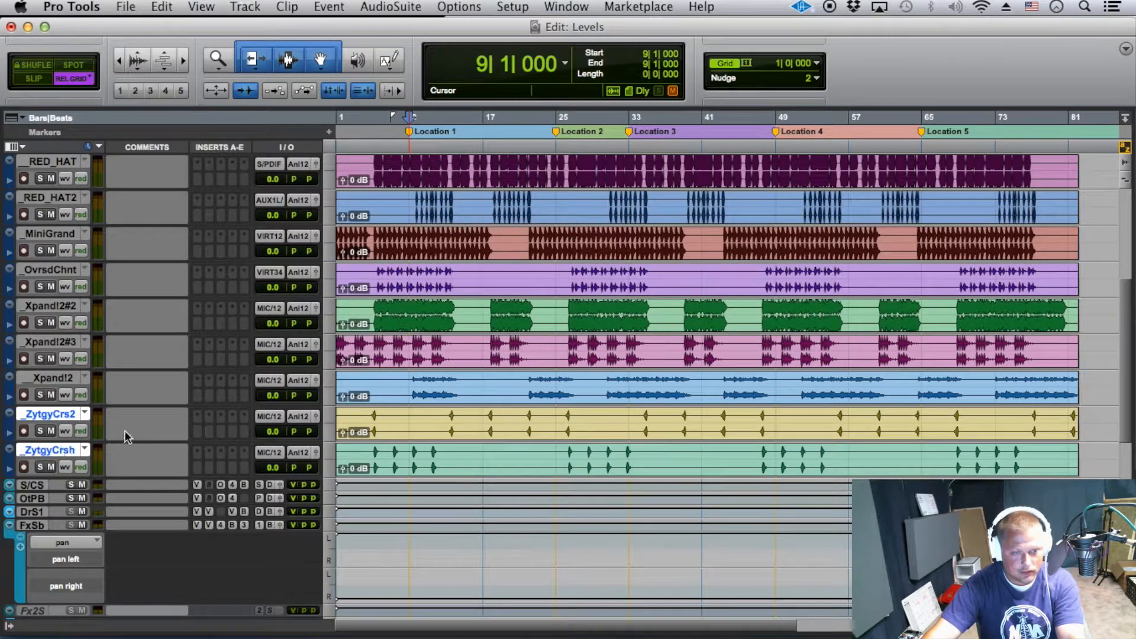
drag(58, 416, 65, 481)
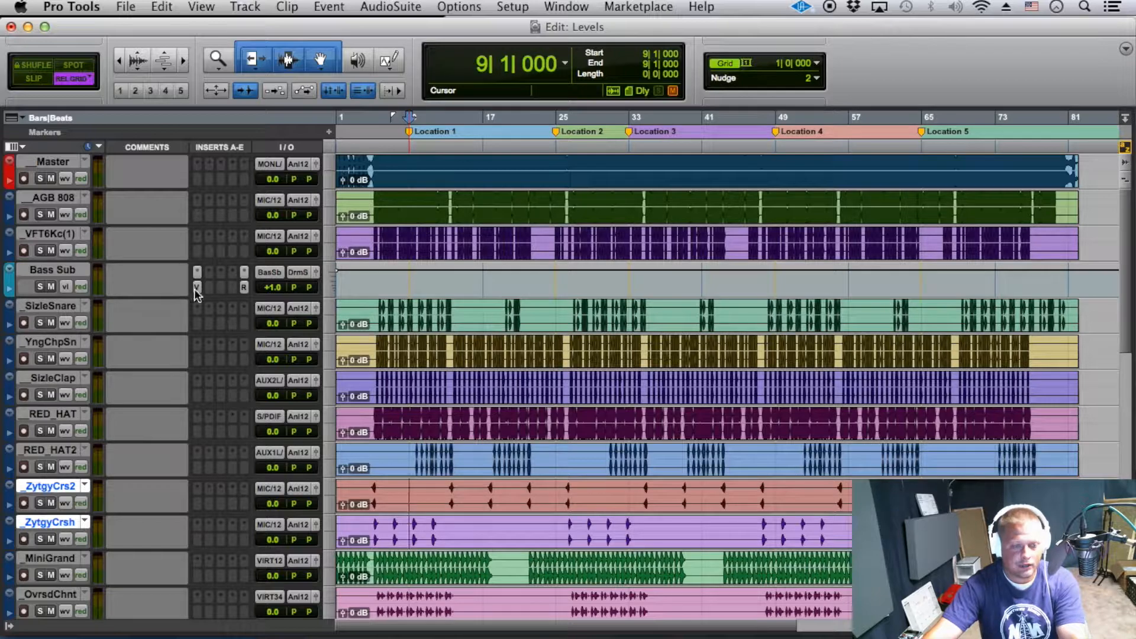
Switch to the Mix window and move the snare/clap submix track directly after SizleClap.
key(super+equal)
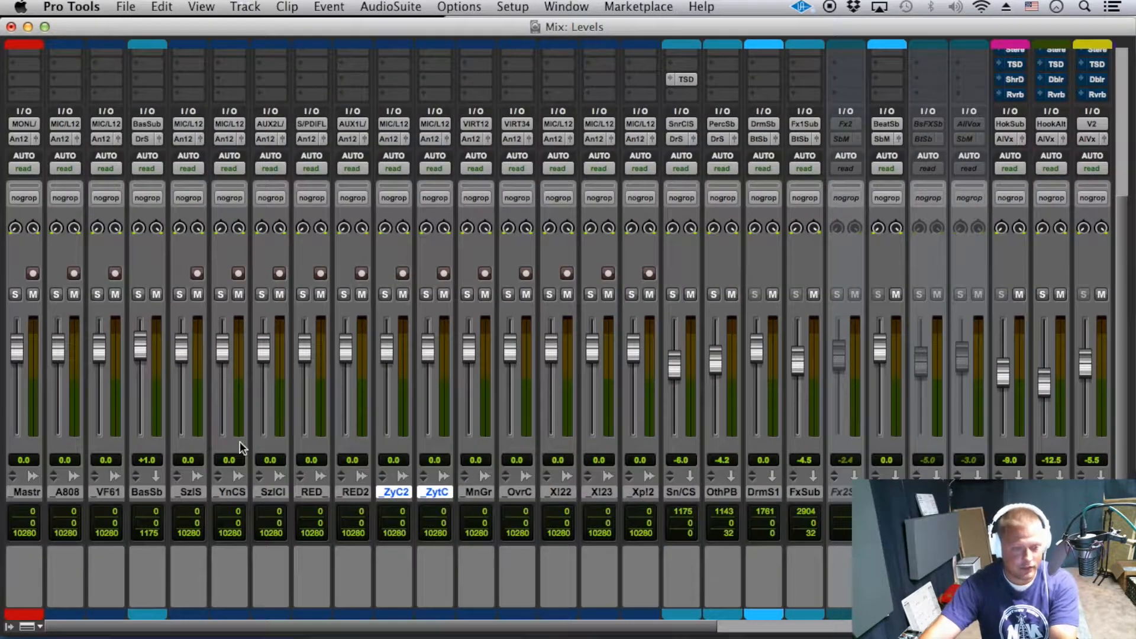
click(185, 492)
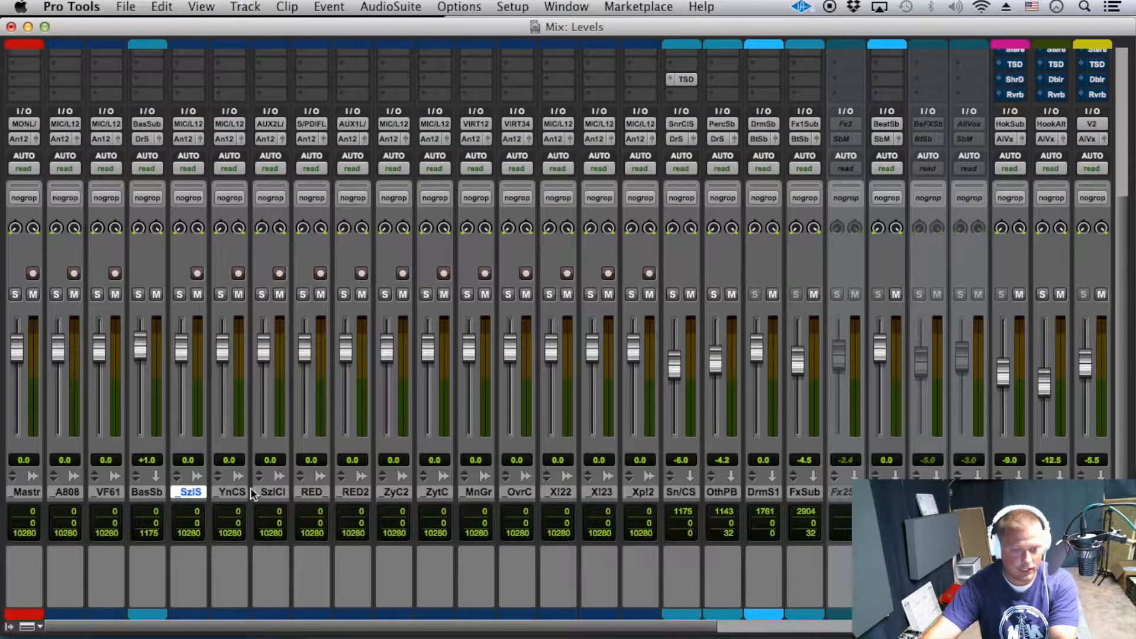
shift+click(272, 491)
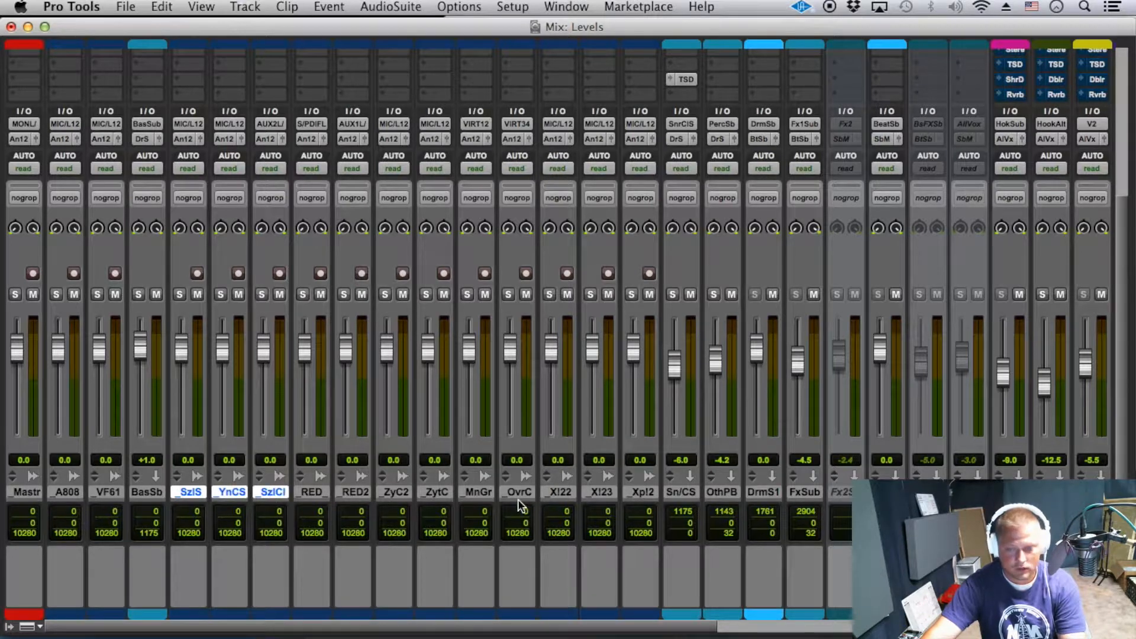
drag(678, 492, 290, 485)
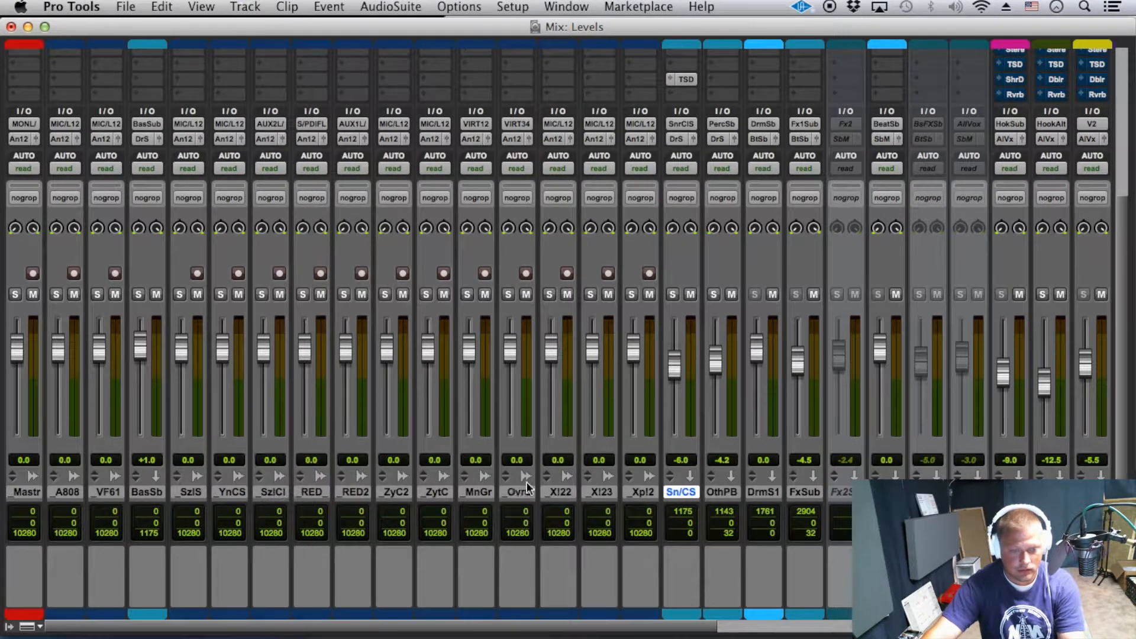
Move the OtherPercBus and Drum Sub.1 tracks together directly after ZytgyCrsh.
click(734, 492)
shift+click(762, 492)
mouse_move(725, 490)
mouse_down()
mouse_move(489, 527)
mouse_move(501, 531)
mouse_move(502, 506)
mouse_up()
click(473, 493)
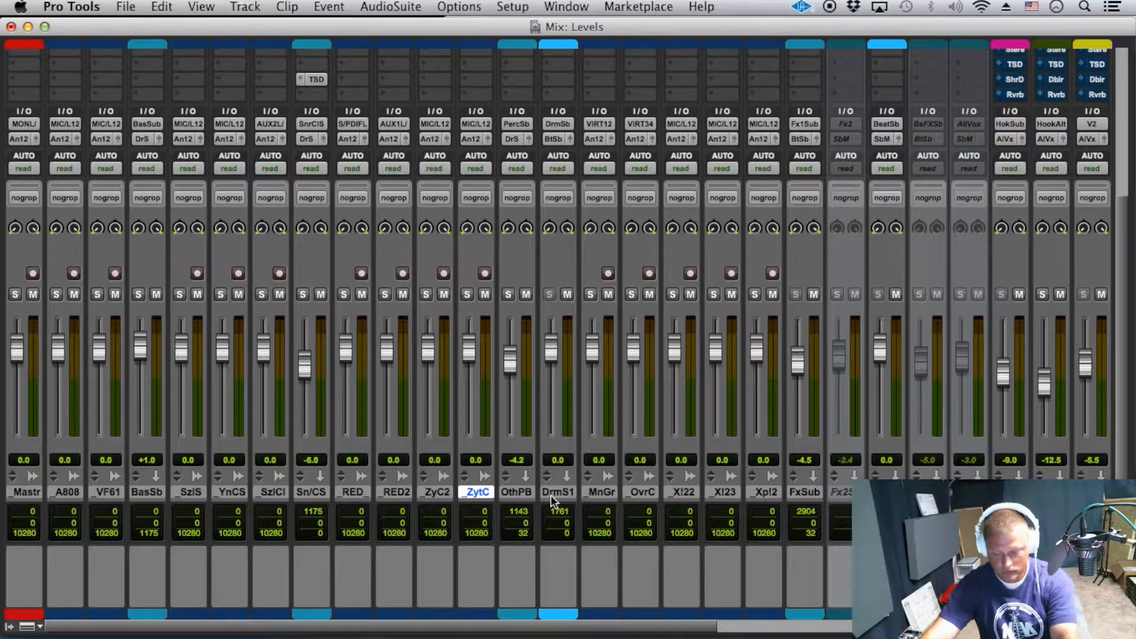
Return to the Edit window and enlarge all tracks to one uniform, mid-sized height.
key(super+equal)
scroll(486, 496, down, 3)
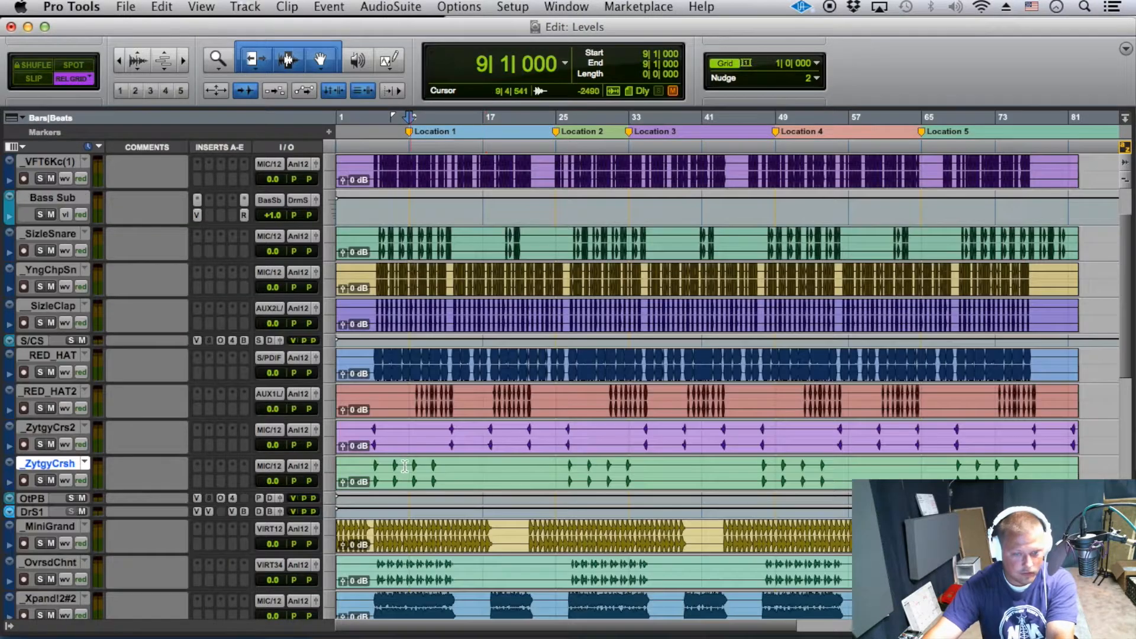
scroll(420, 445, down, 5)
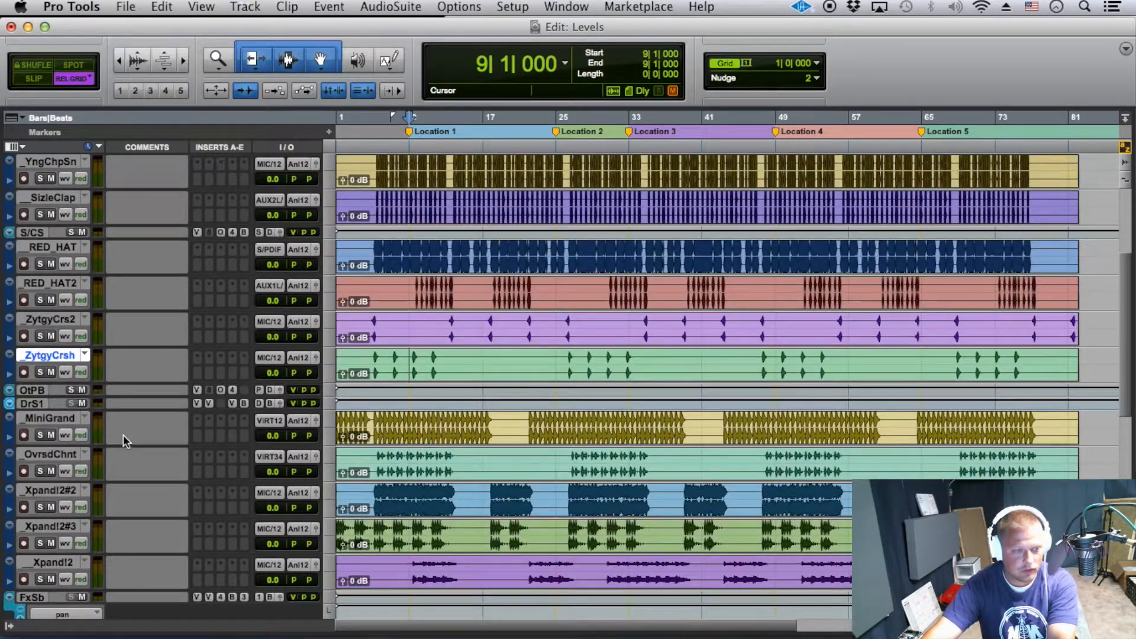
scroll(123, 435, down, 3)
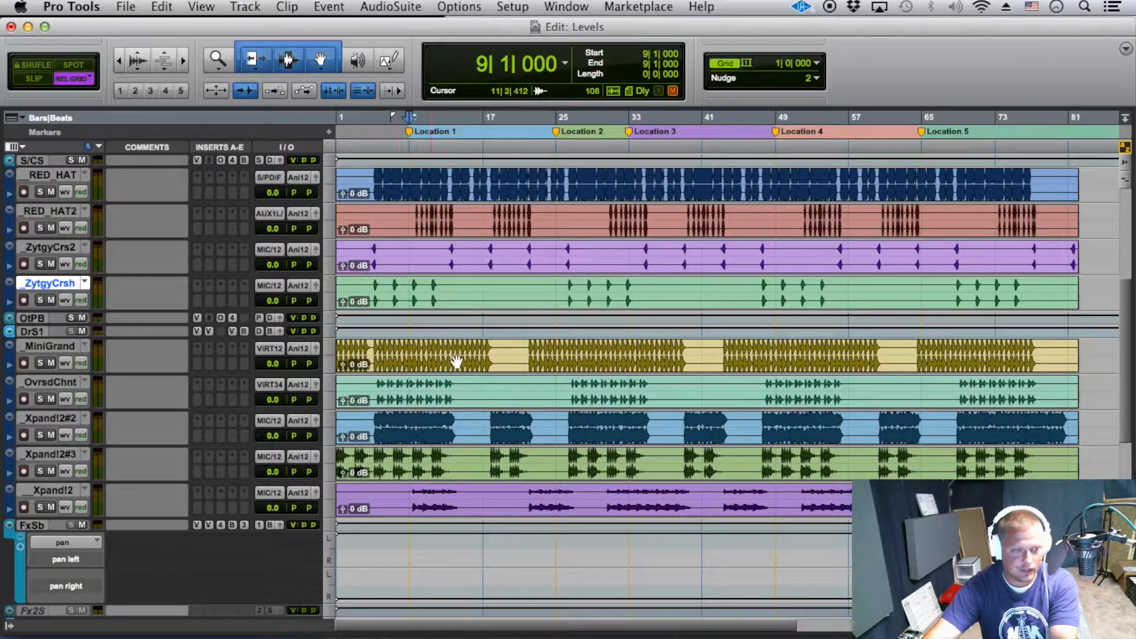
scroll(372, 486, up, 2)
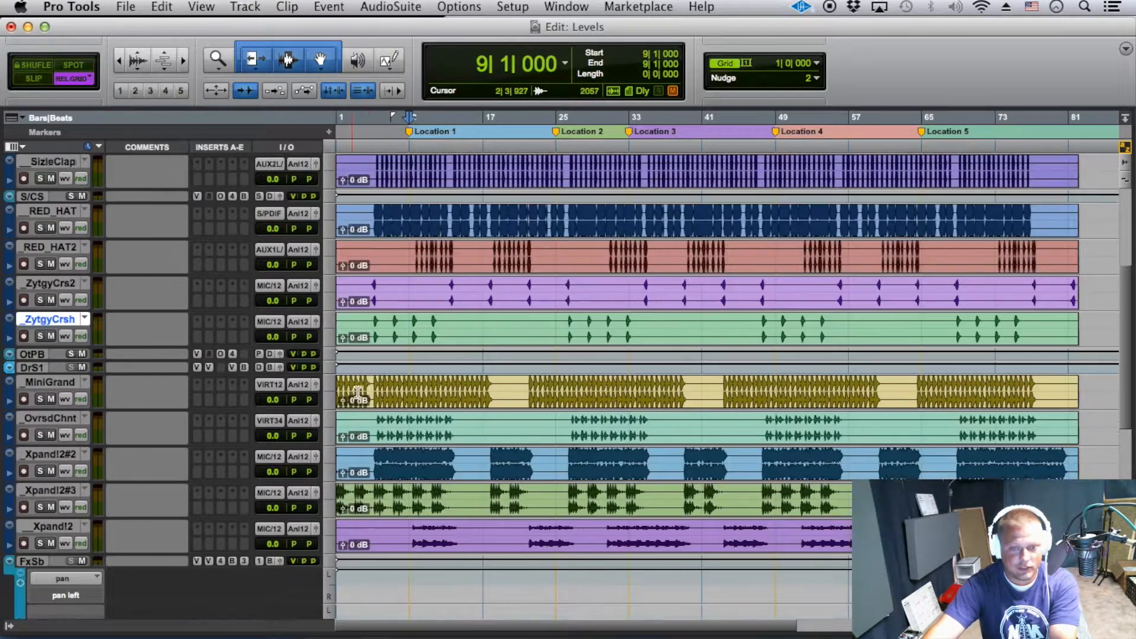
drag(36, 396, 37, 464)
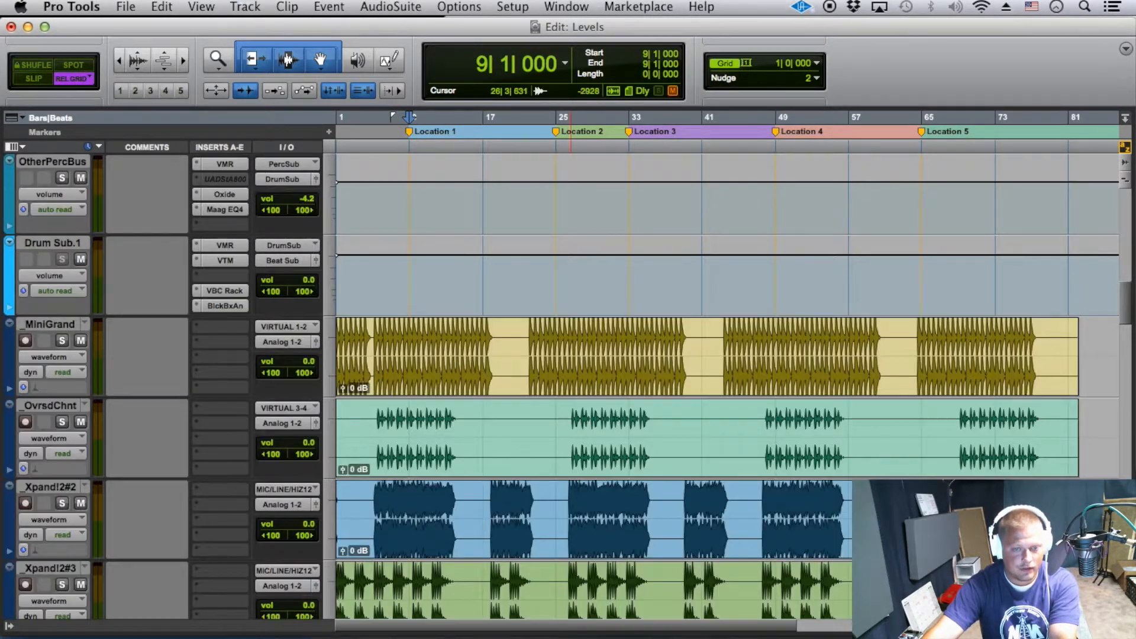
key(ctrl+alt+Down)
scroll(92, 430, up, 5)
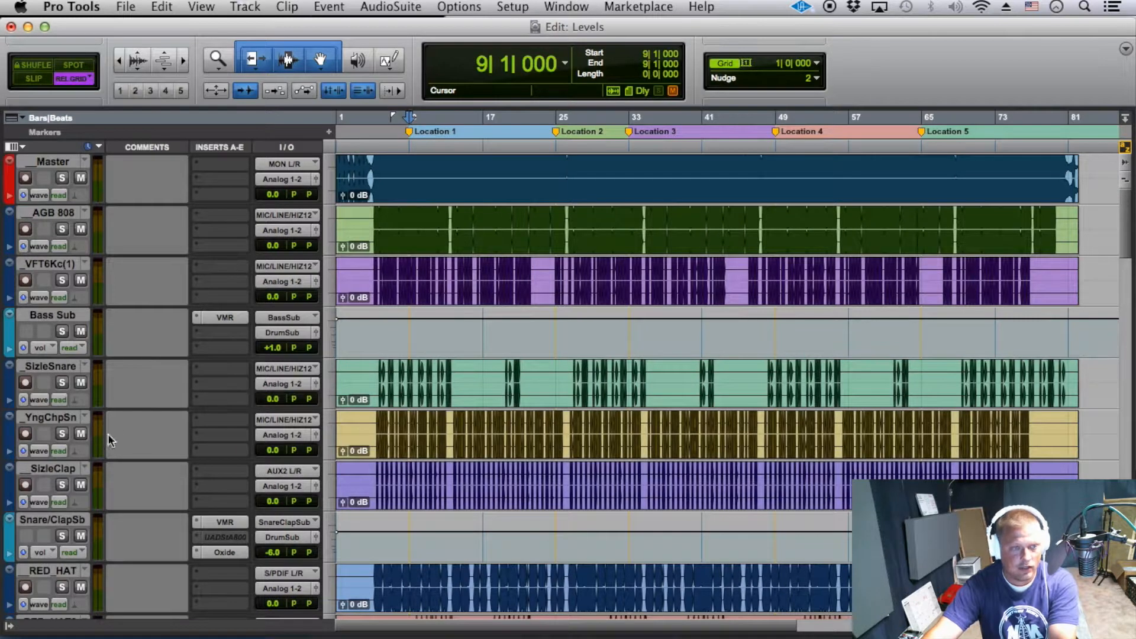
Solo VFT6Kc(1), audition it with AGB 808 from bars 9 and 7, and save the session.
click(49, 213)
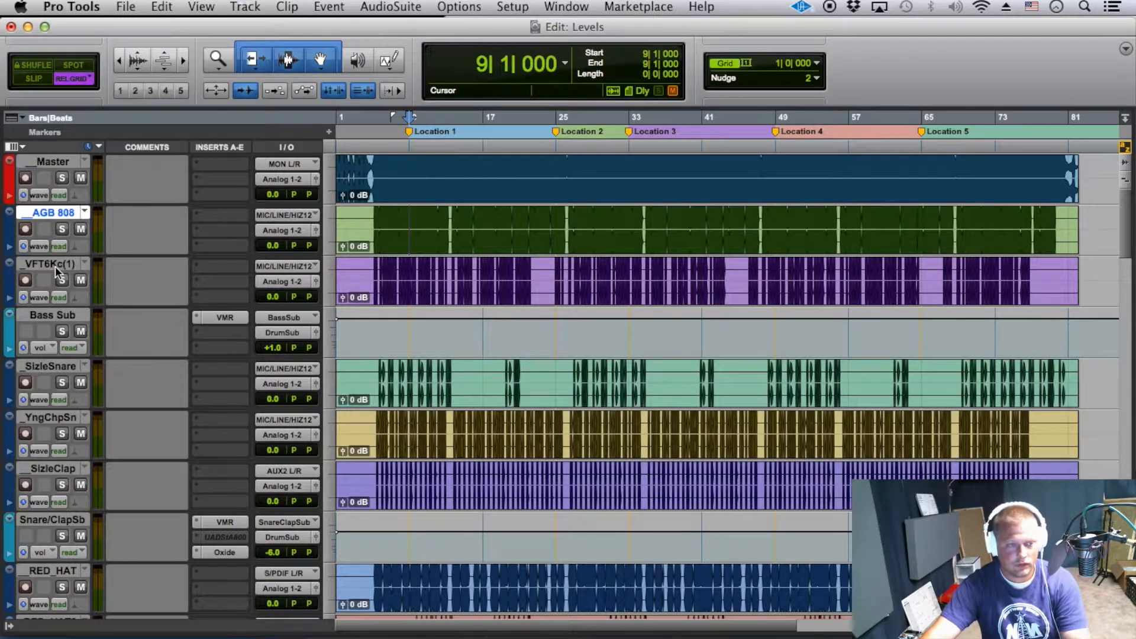
click(55, 265)
click(62, 282)
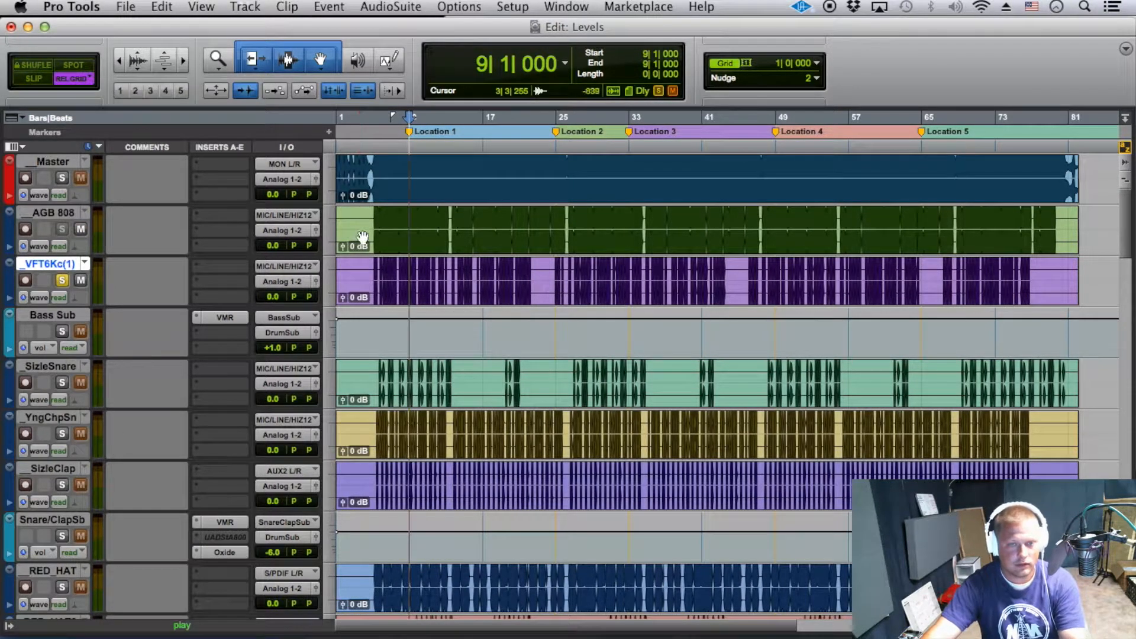
key(space)
key(super+s)
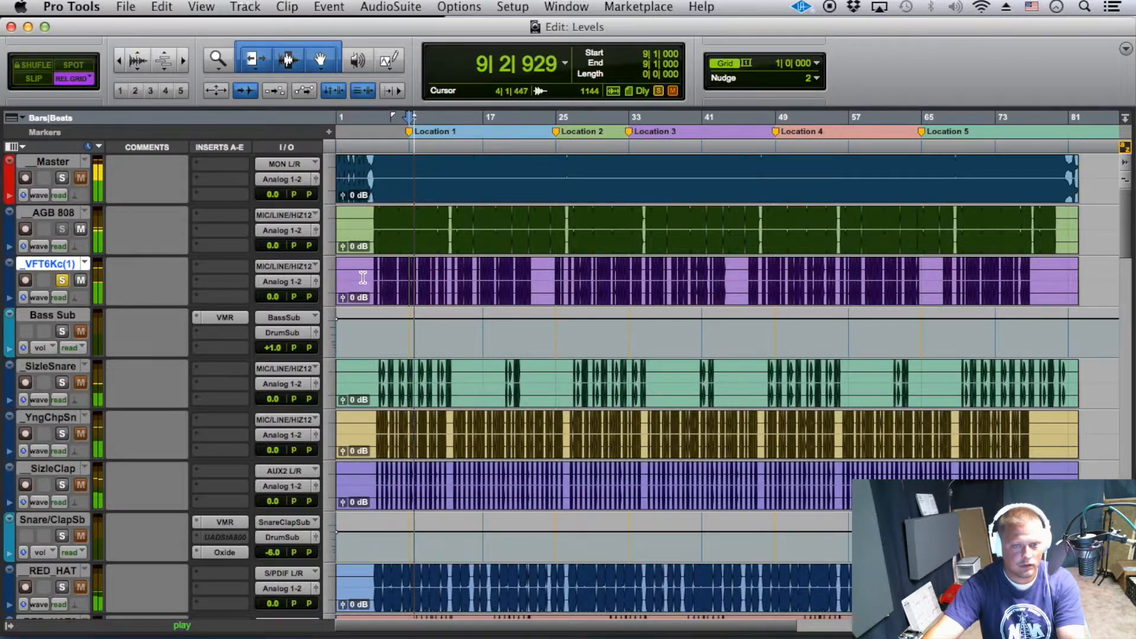
click(681, 296)
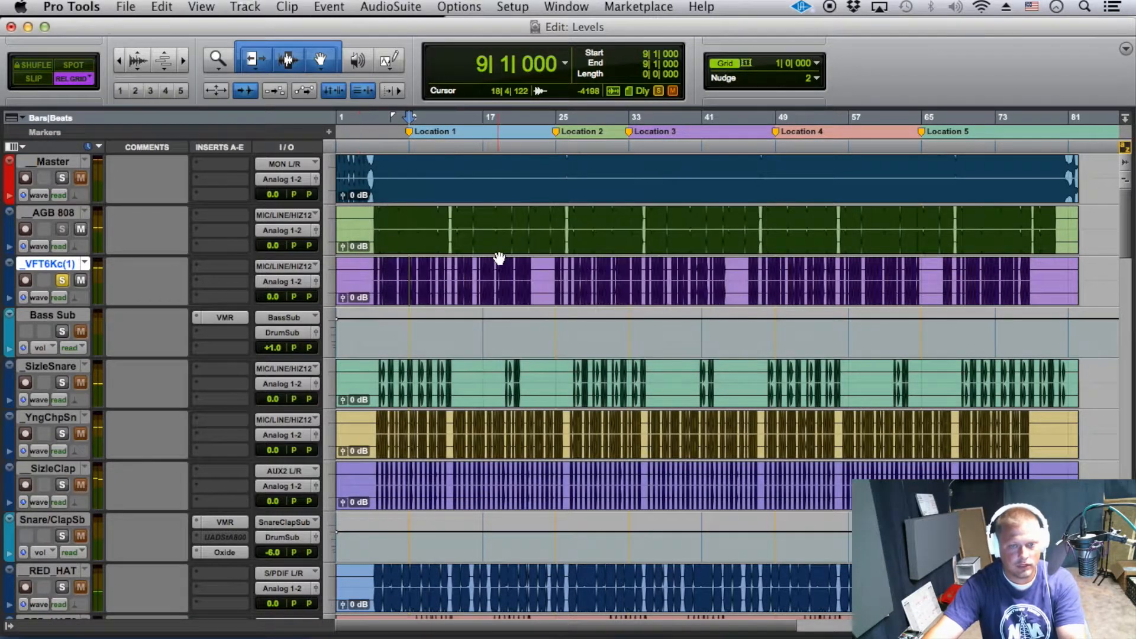
click(393, 220)
key(super+s)
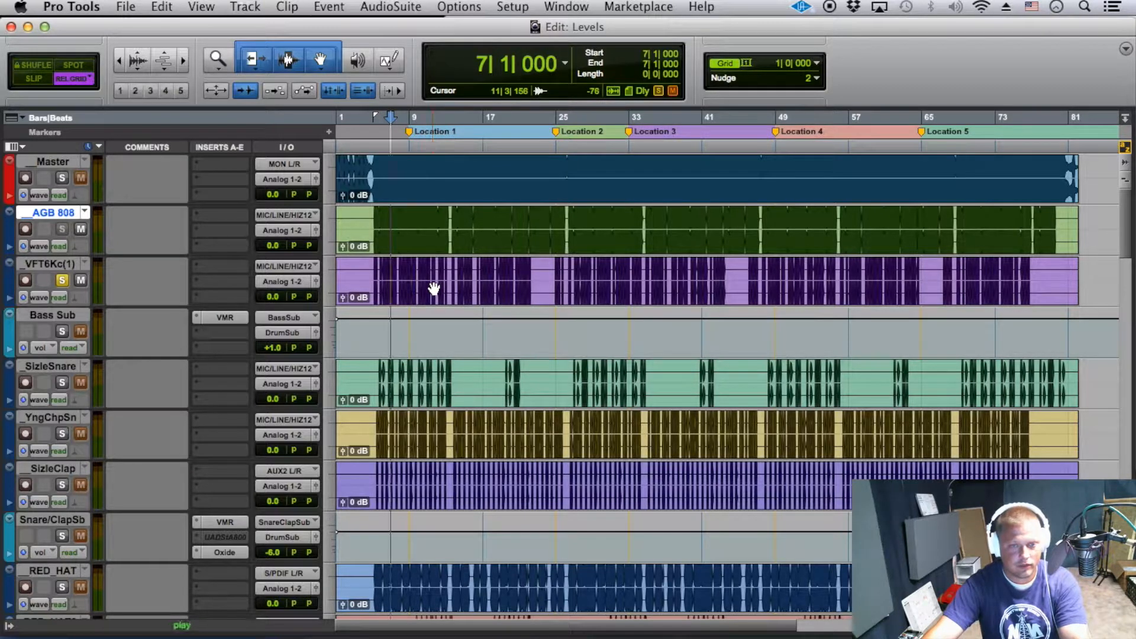
key(space)
key(space)
Route the outputs of AGB 808 and VFT6Kc(1) to the BassSub stereo bus and set their inputs to no input.
shift+click(45, 268)
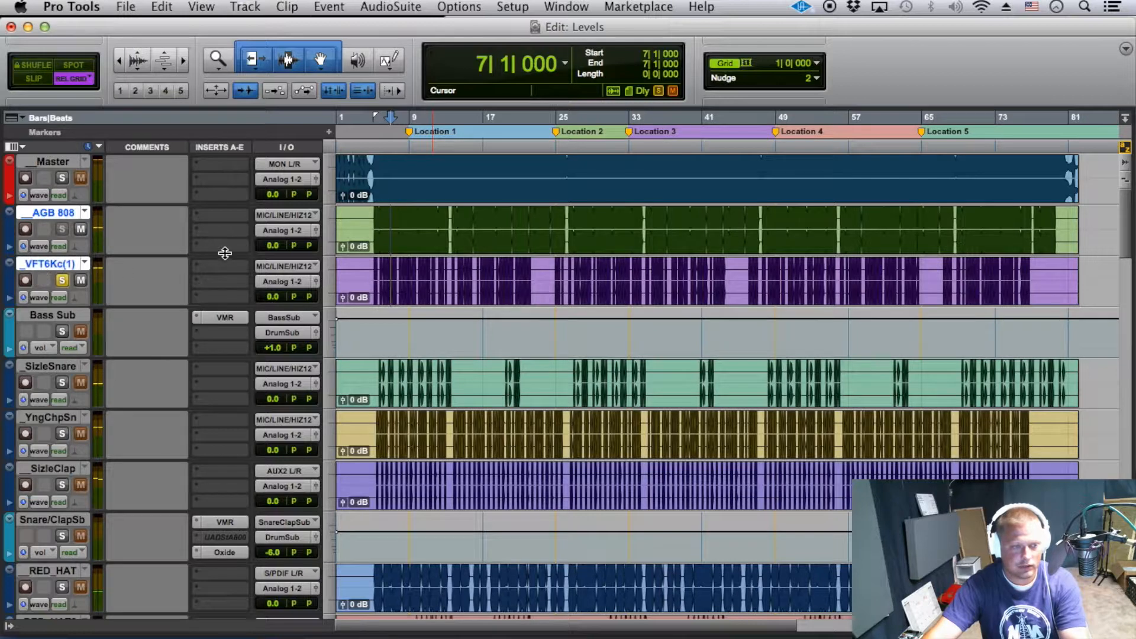
click(300, 235)
mouse_move(301, 243)
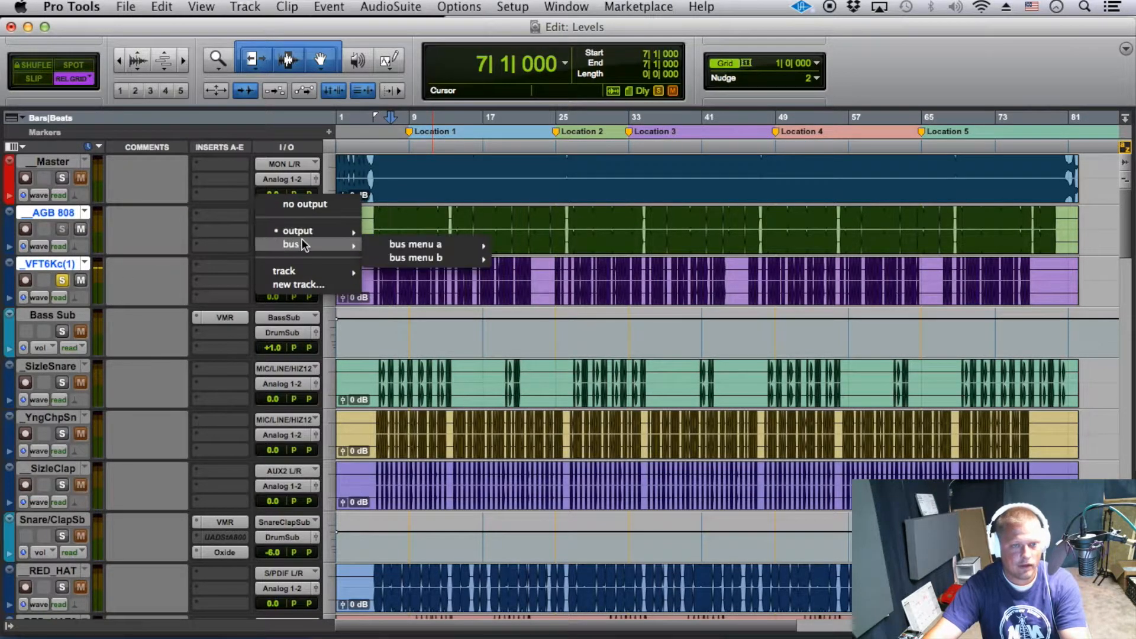
mouse_move(421, 240)
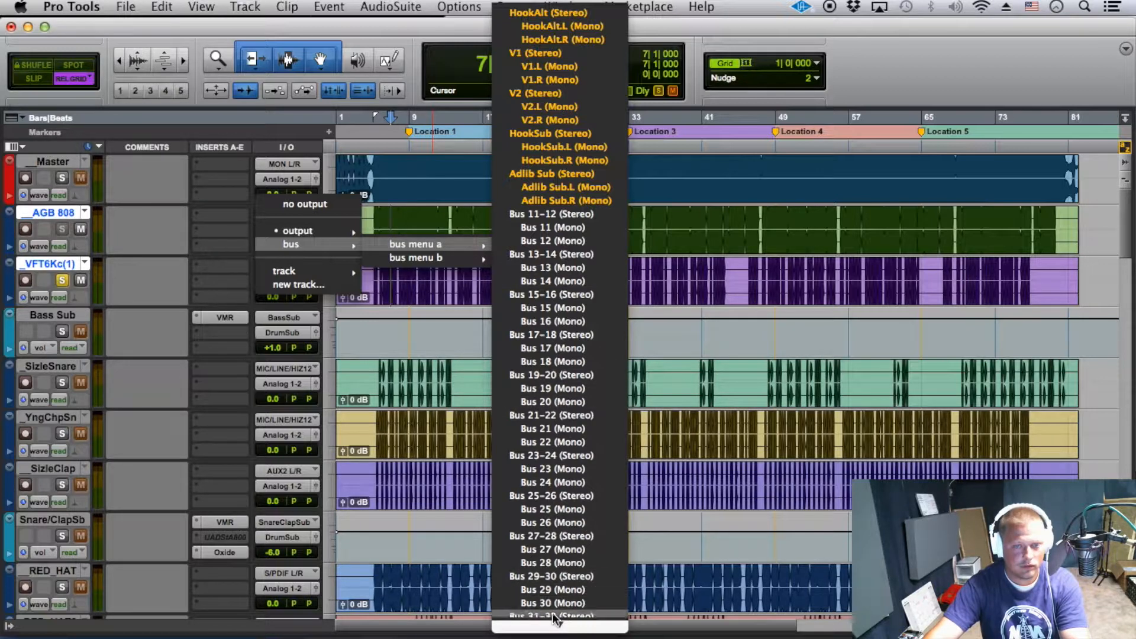
mouse_move(477, 261)
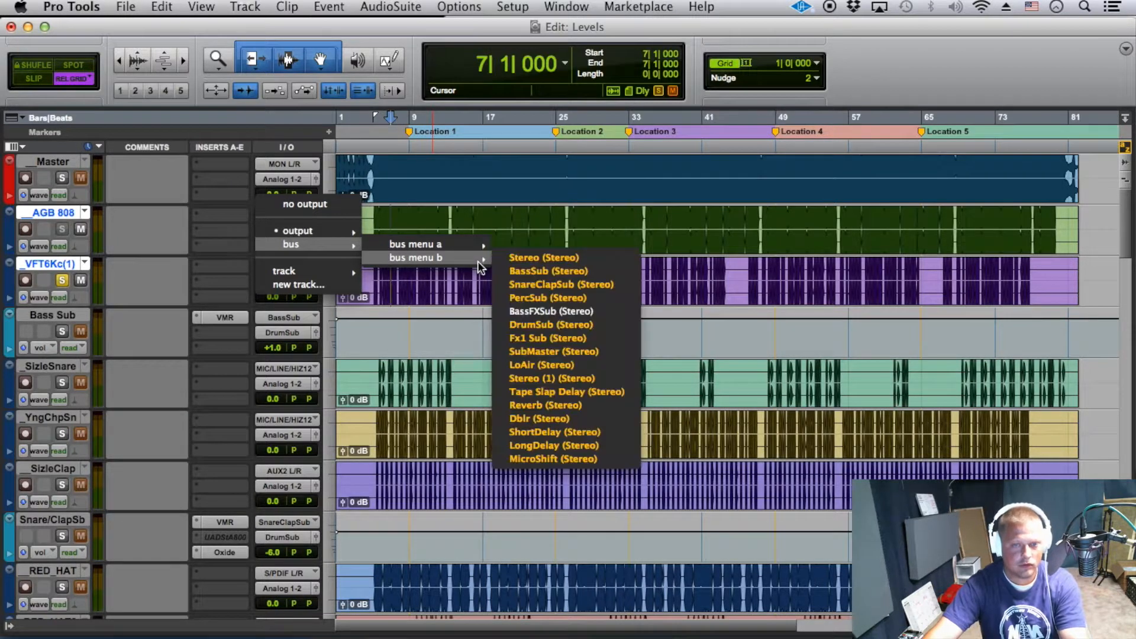
click(568, 273)
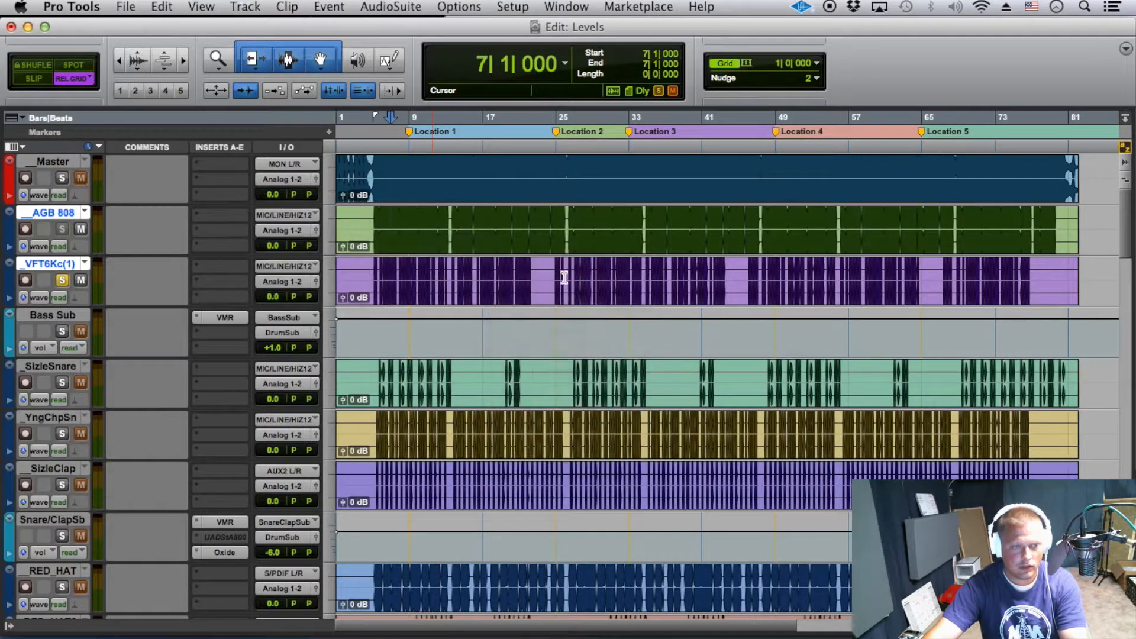
click(294, 215)
alt+shift+click(321, 188)
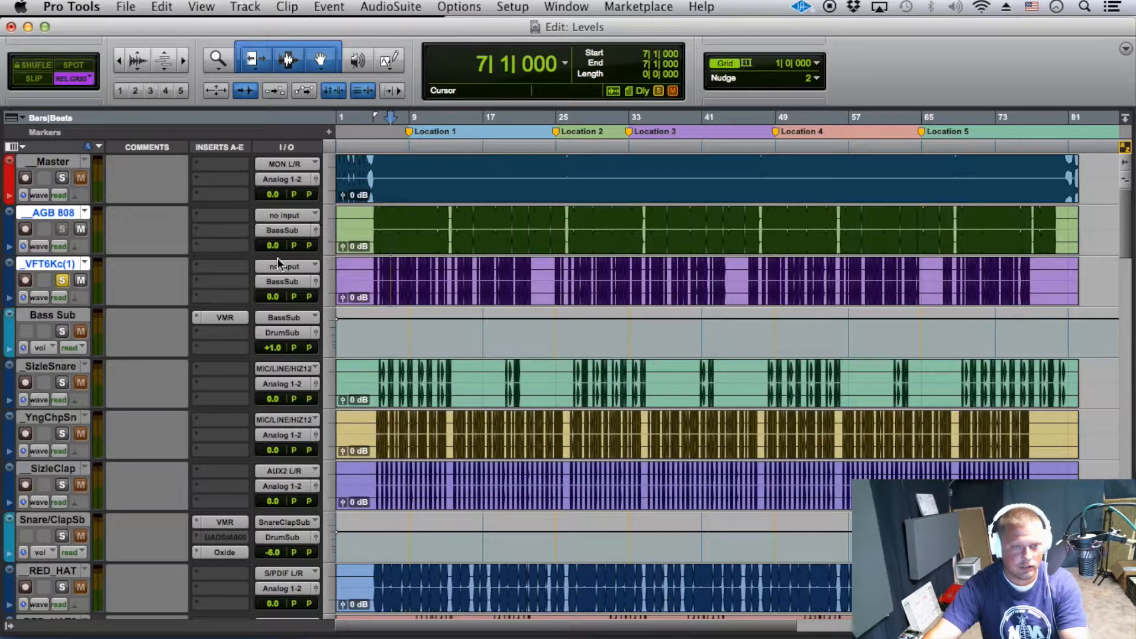
Route the outputs of SizleSnare, YngChpSn and SizleClap to the SnareClapSub bus and set their inputs to no input.
click(69, 368)
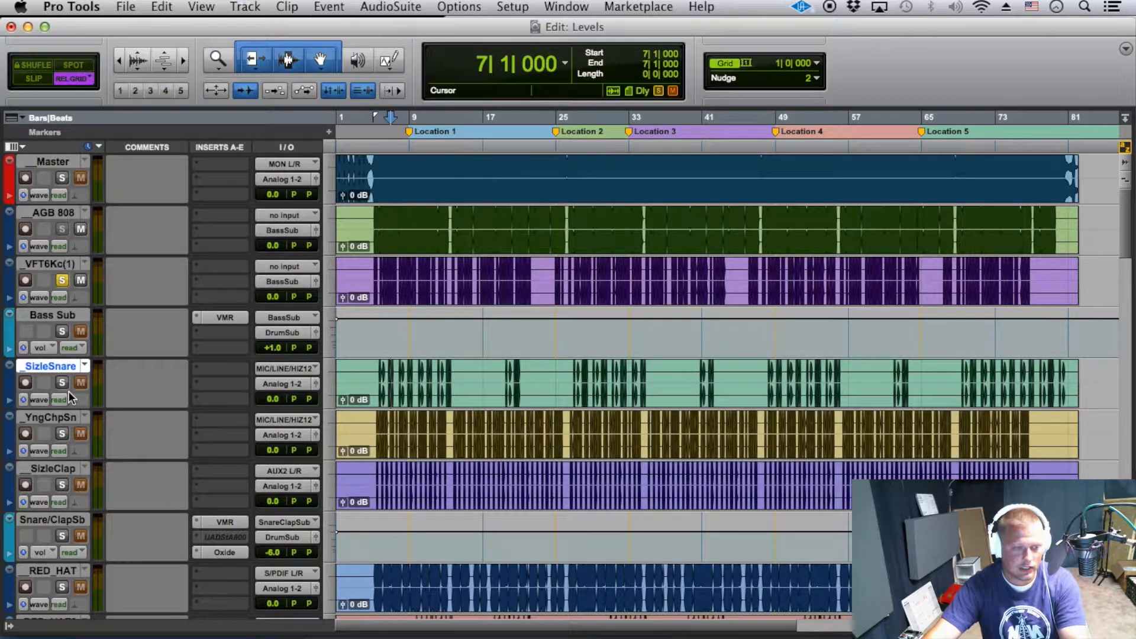
shift+click(58, 466)
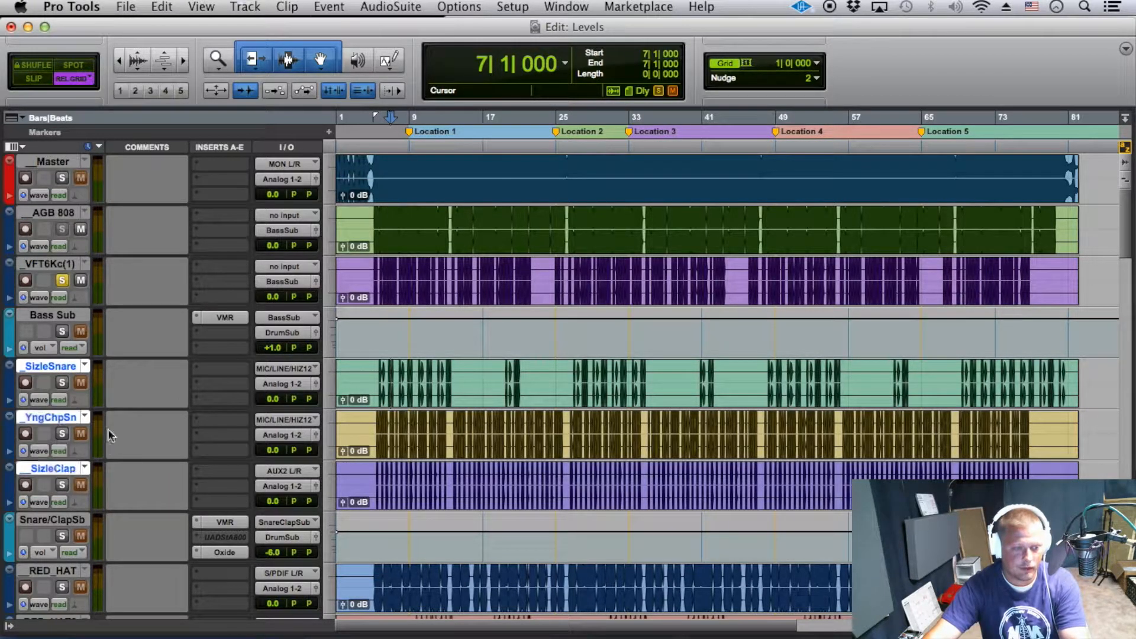
click(290, 383)
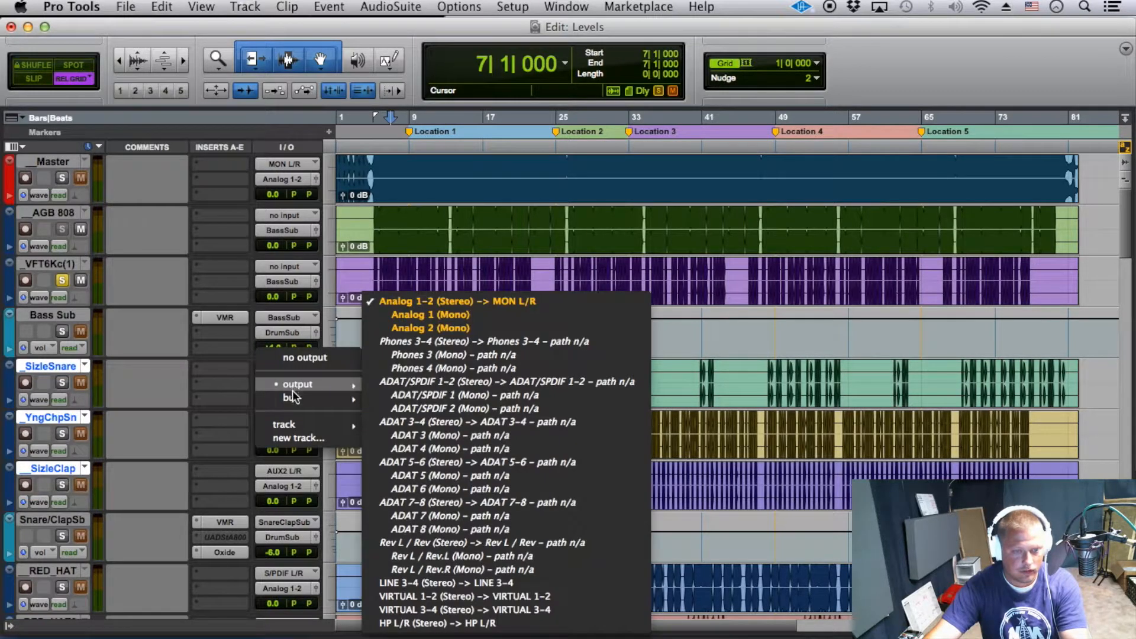
mouse_move(350, 398)
mouse_move(431, 408)
click(546, 437)
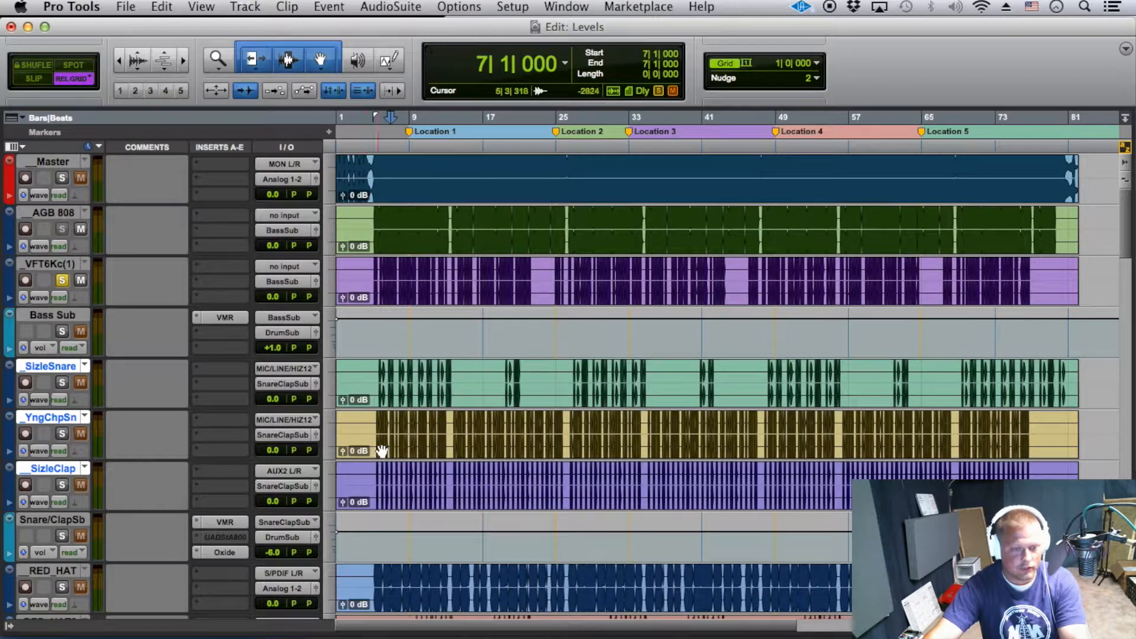
click(292, 367)
click(316, 344)
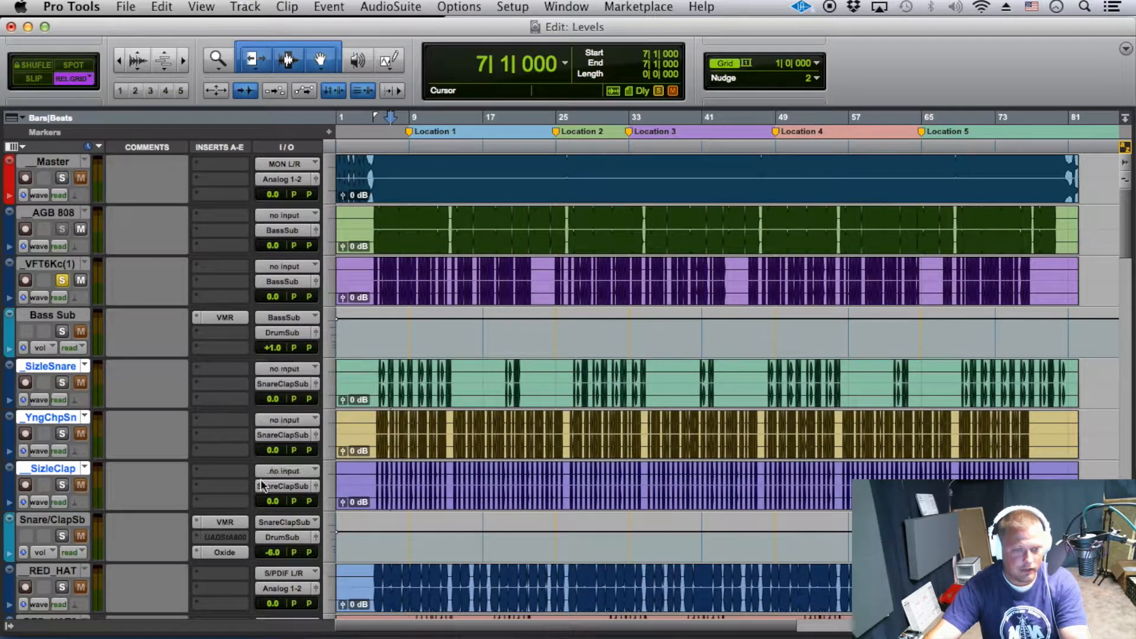
Route the outputs of RED_HAT, RED_HAT2, ZytgyCrs2 and ZytgyCrsh to the PercSub stereo bus.
scroll(267, 494, down, 5)
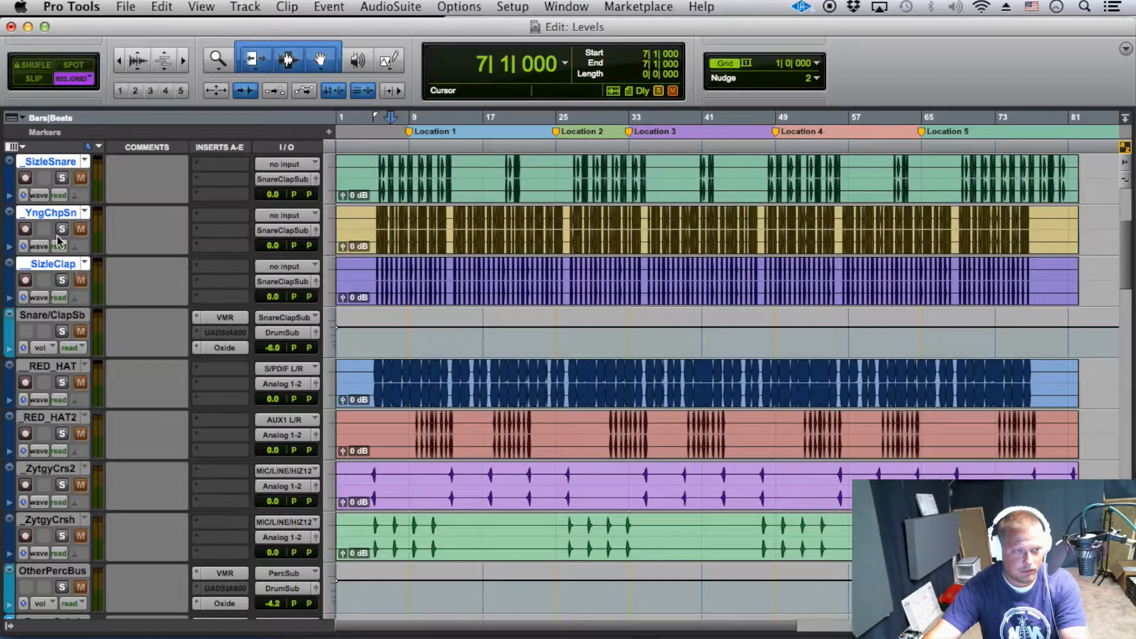
click(51, 367)
shift+click(51, 520)
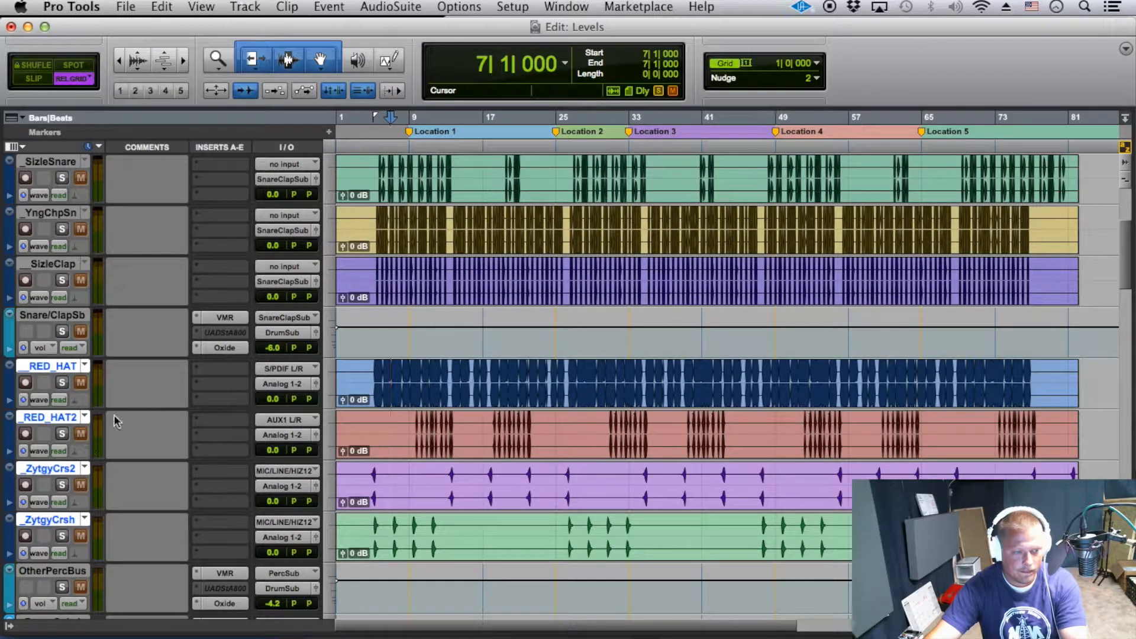
click(293, 385)
mouse_move(303, 395)
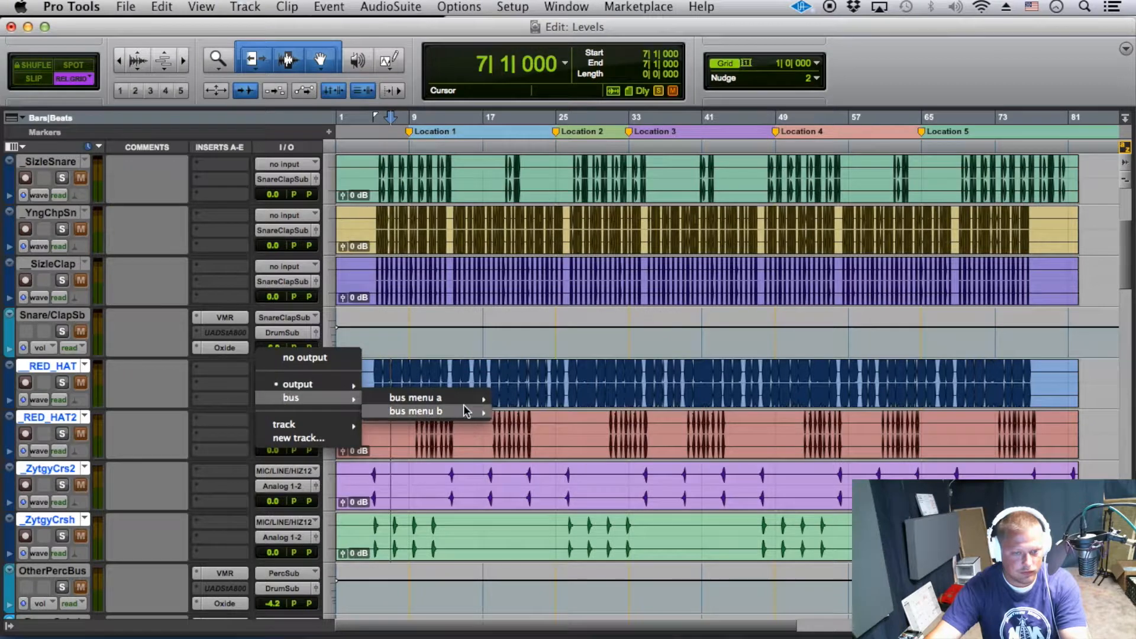
mouse_move(463, 408)
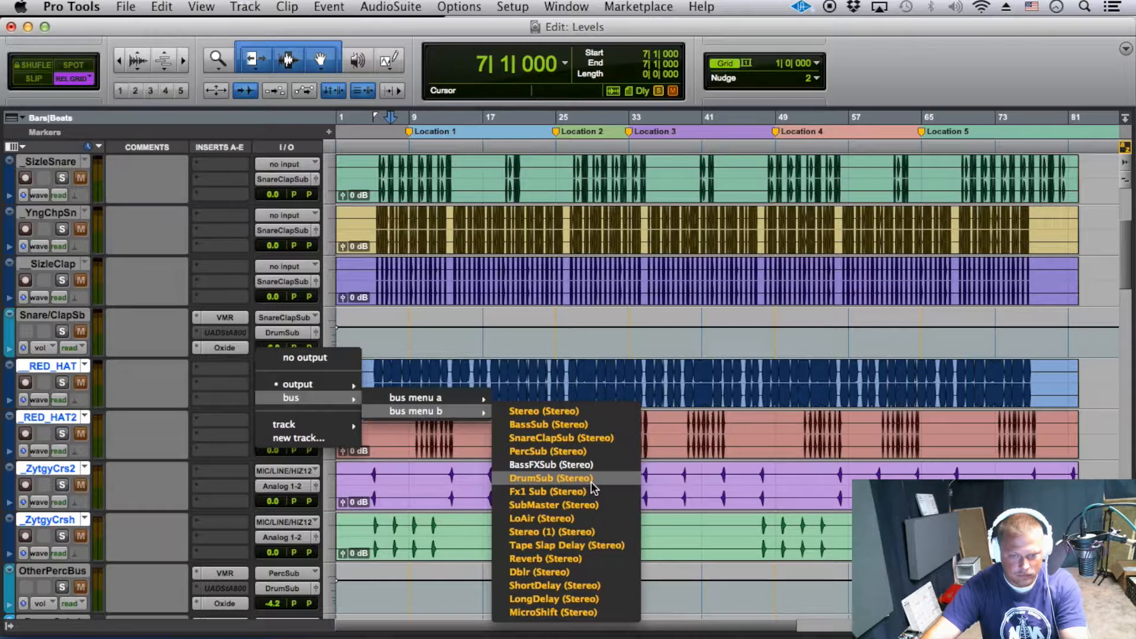
click(599, 449)
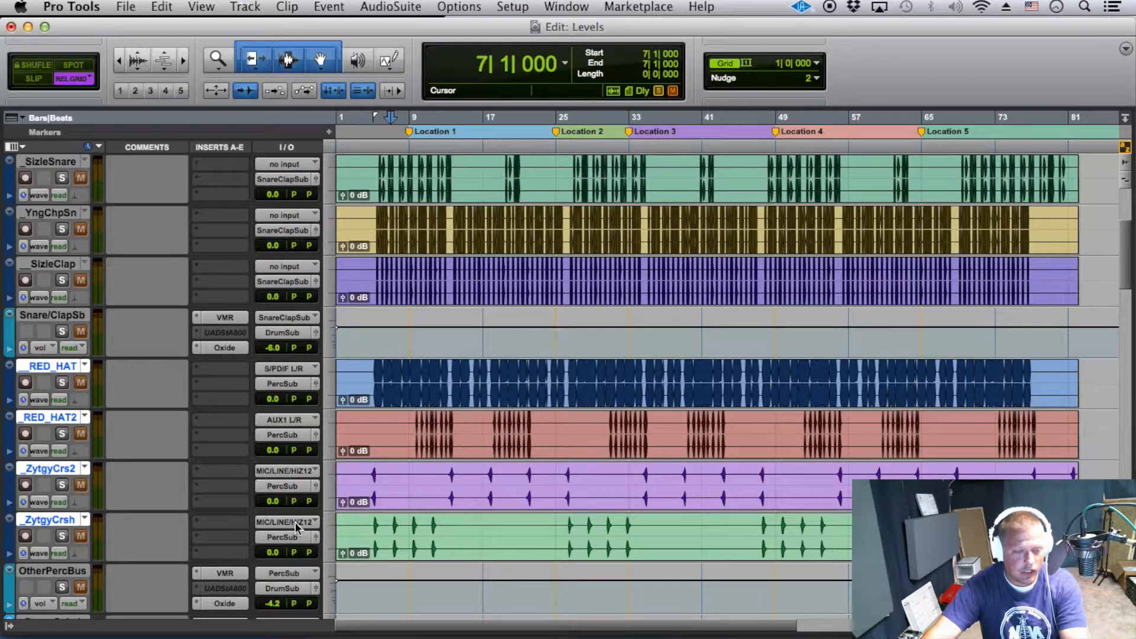
scroll(294, 522, down, 3)
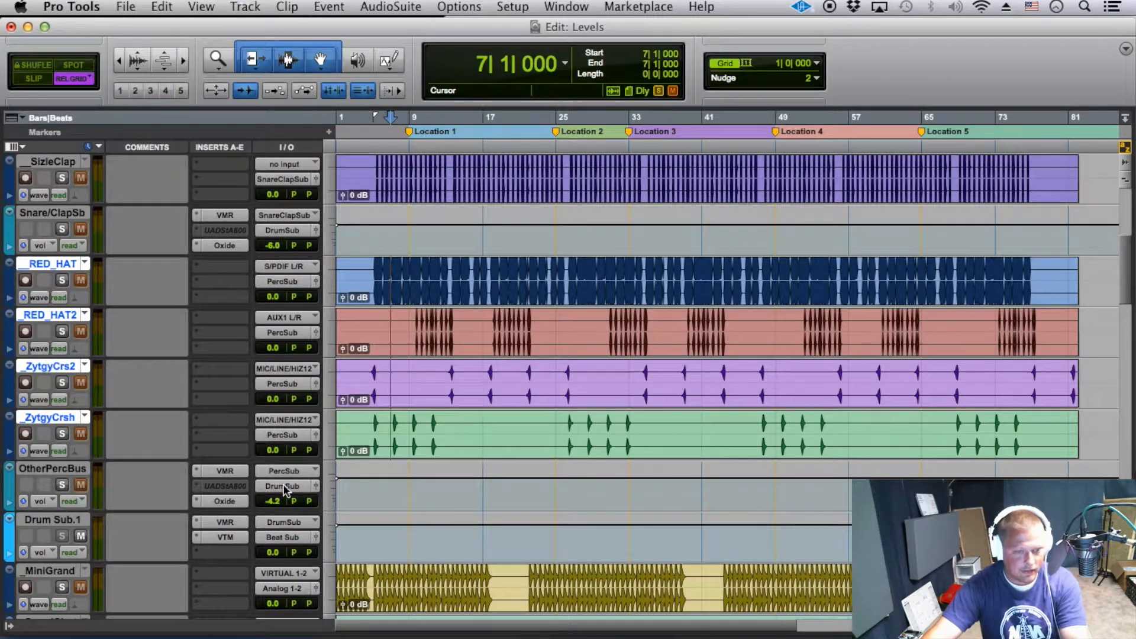
Clear the solo on VFT6Kc(1), mute the Master track, and play from bar 7 while muting and unmuting Drum Sub.1.
scroll(118, 468, up, 8)
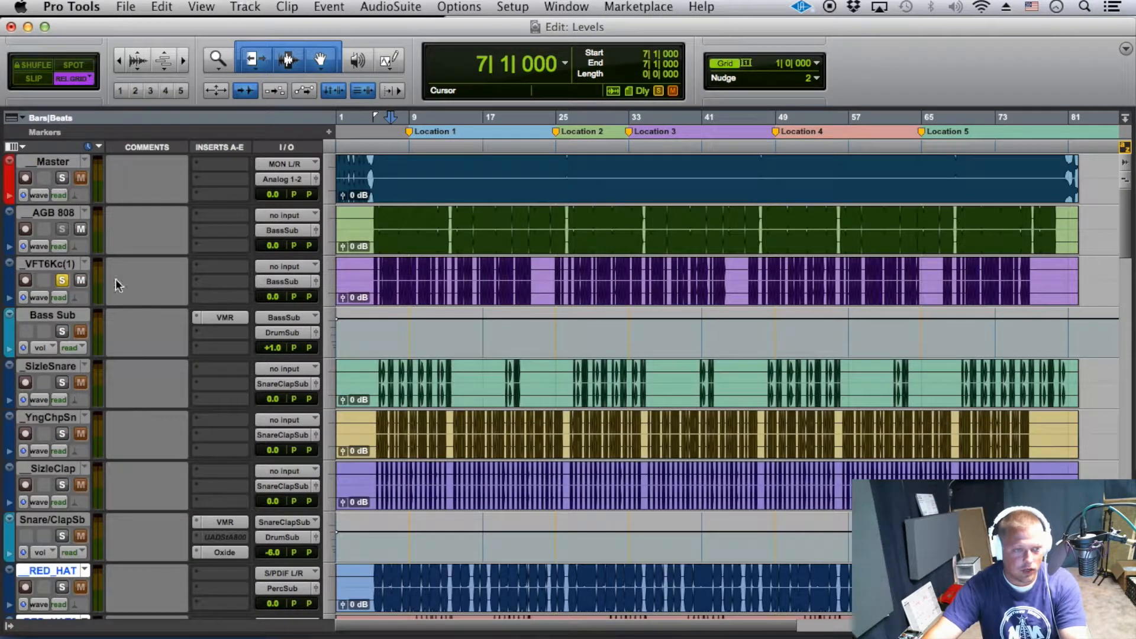
click(62, 282)
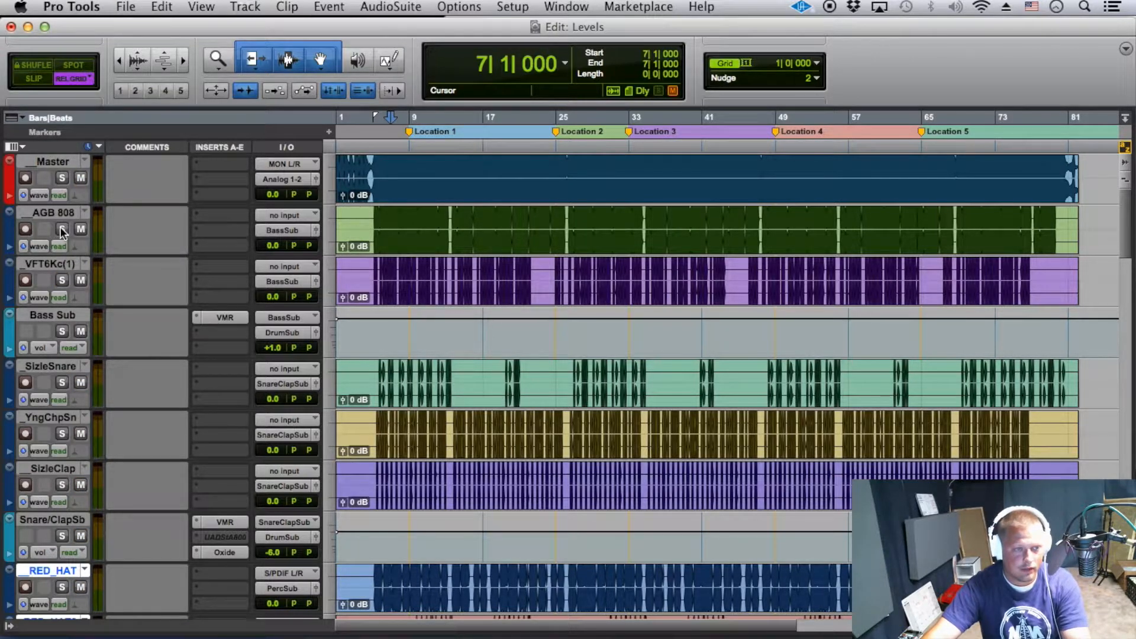
scroll(160, 281, down, 5)
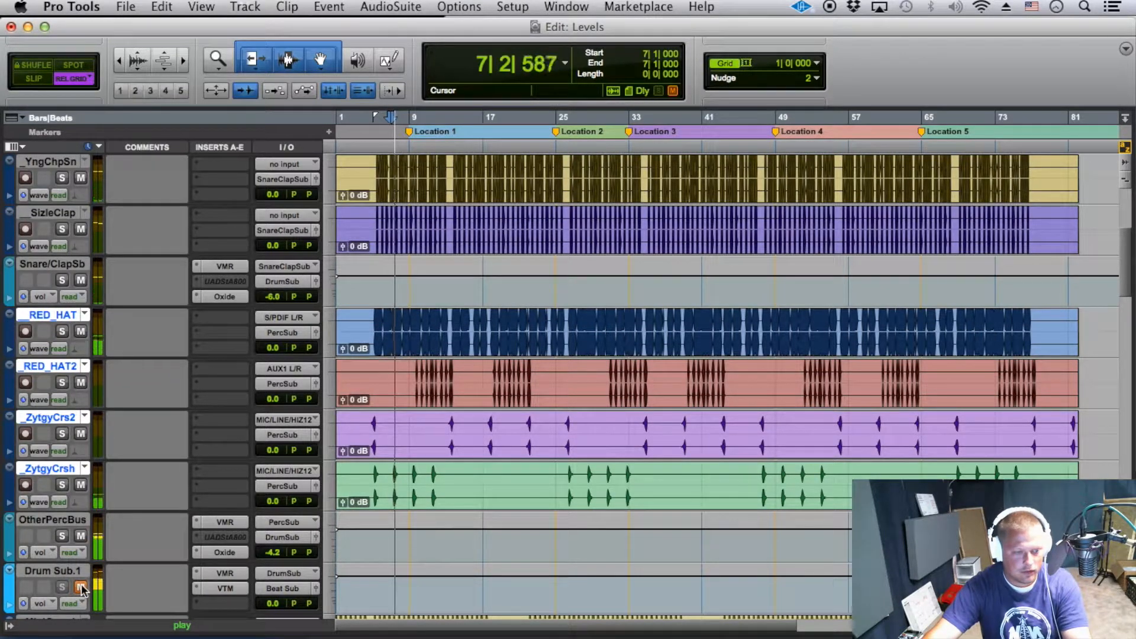
scroll(179, 391, up, 5)
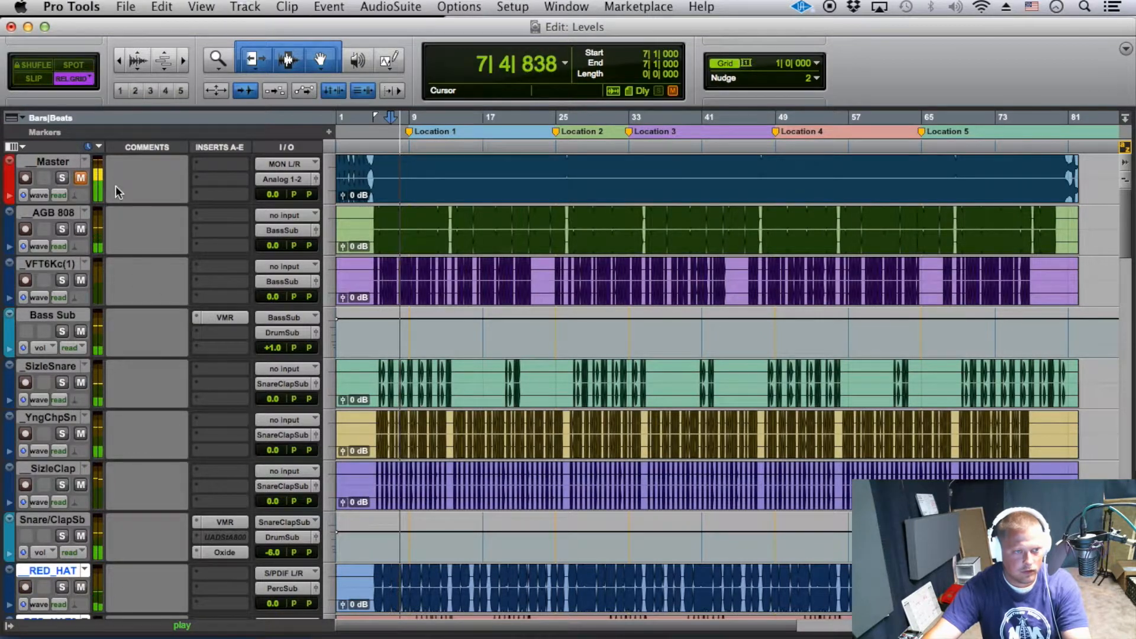
scroll(255, 313, down, 10)
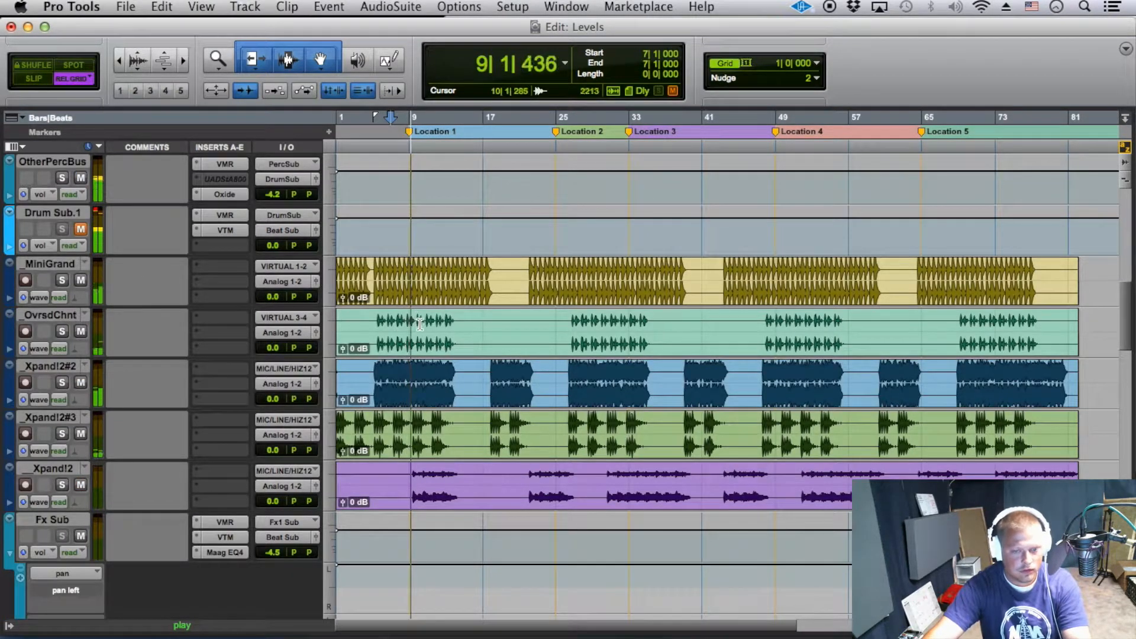
scroll(319, 453, up, 6)
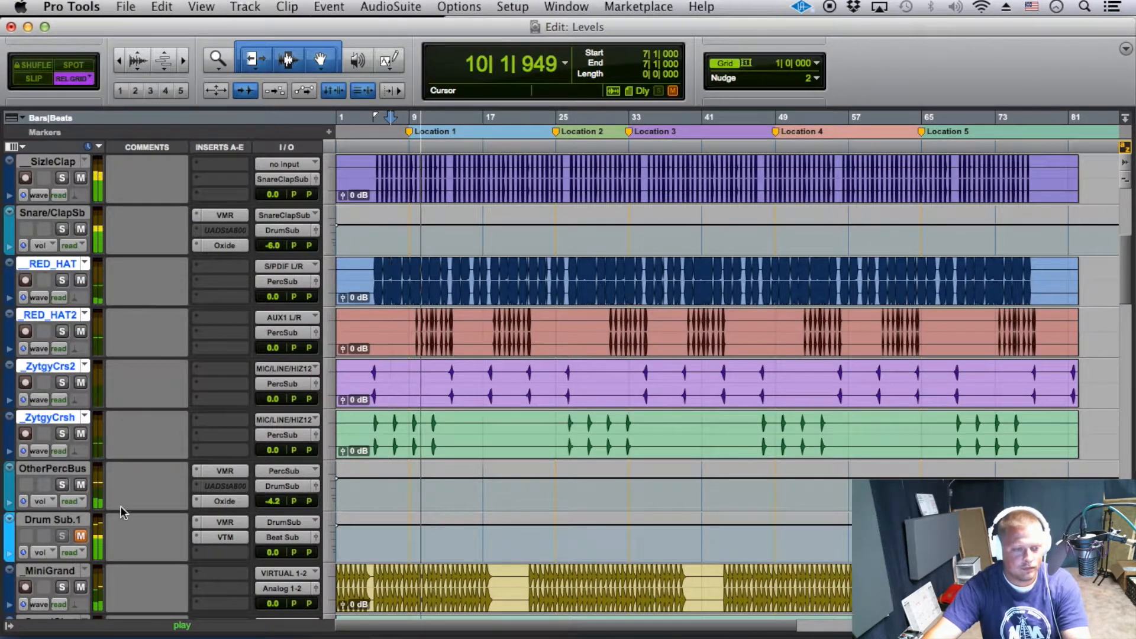
click(80, 536)
scroll(112, 512, down, 4)
key(space)
Set the inputs of MiniGrand, OvrsdChnt and the three Xpand!2 tracks to no input and route their outputs to the Fx1 Sub bus.
click(62, 366)
scroll(72, 467, down, 4)
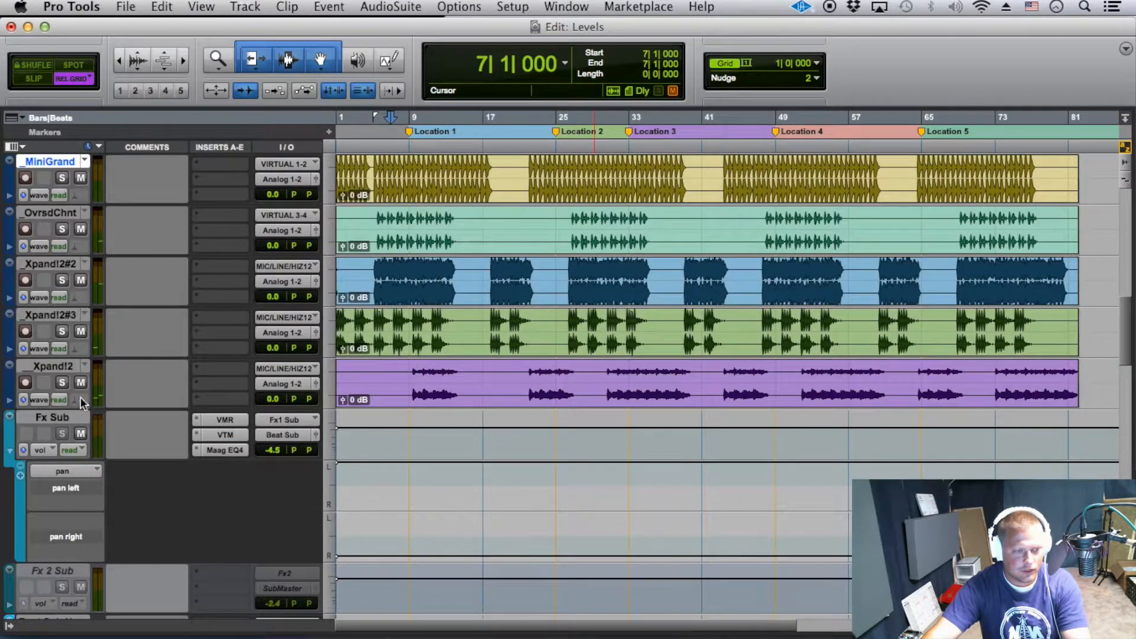
shift+click(70, 364)
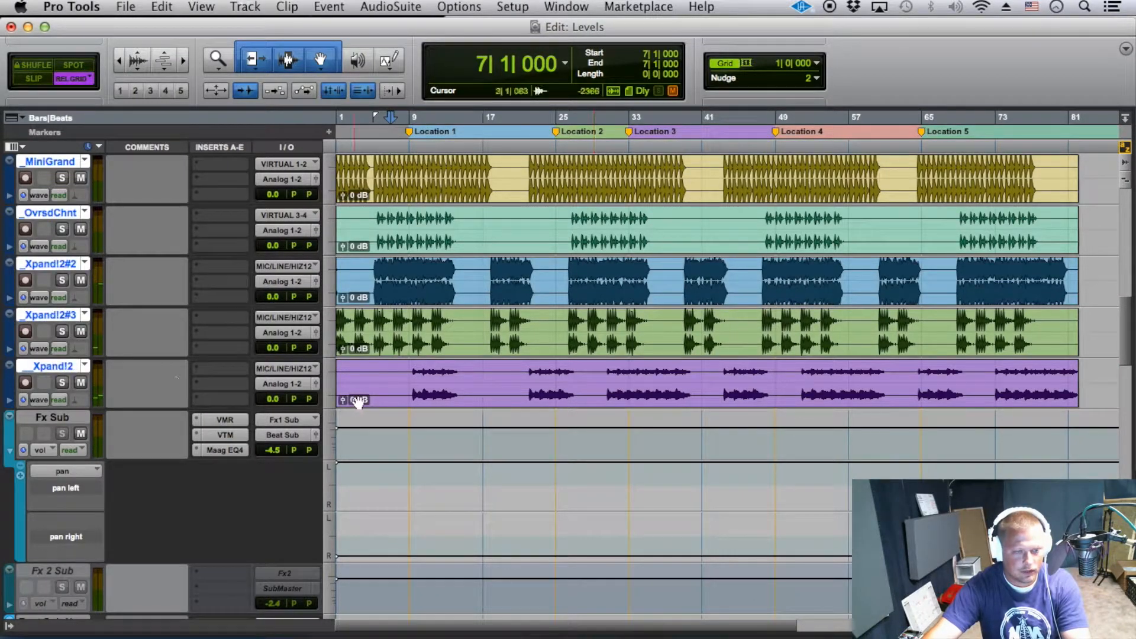
click(290, 370)
alt+shift+click(293, 338)
click(287, 385)
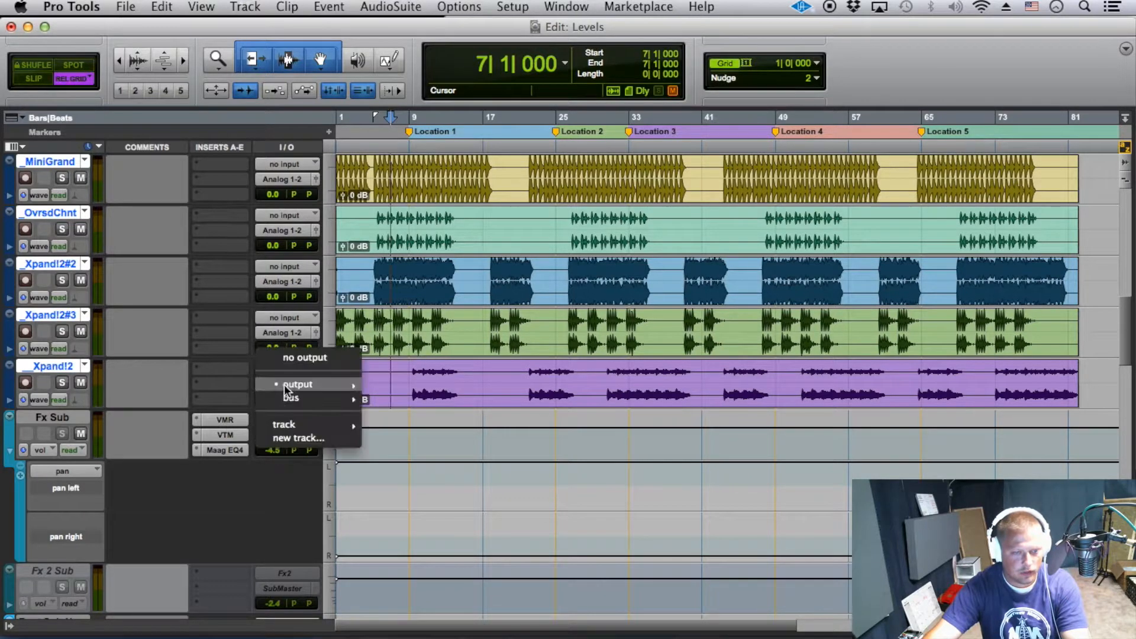
mouse_move(288, 398)
mouse_move(399, 412)
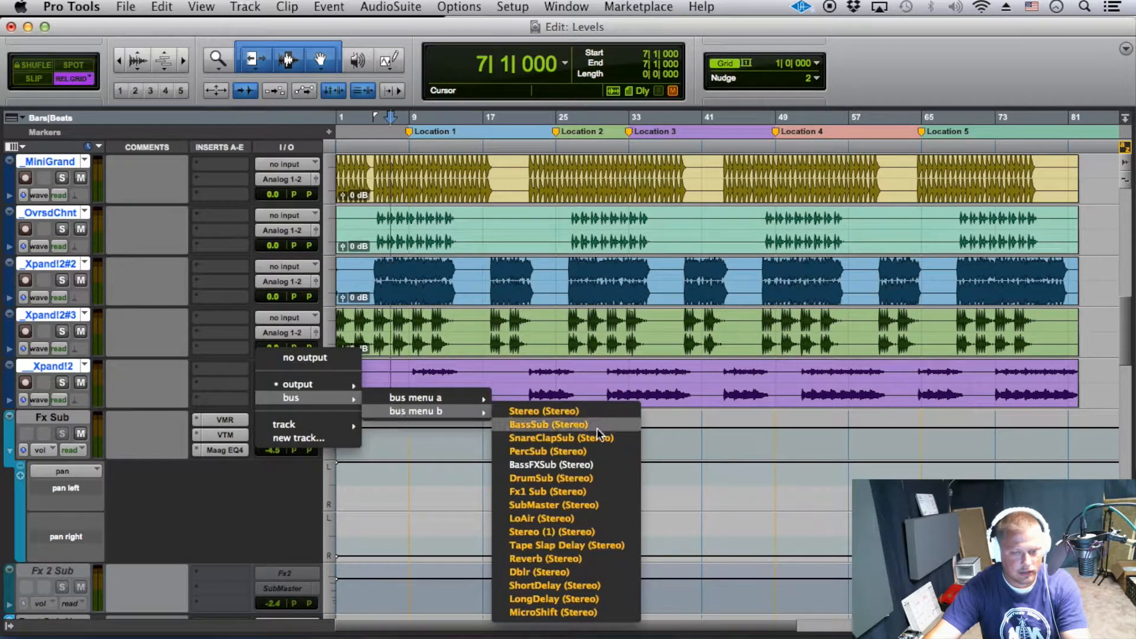
alt+shift+click(586, 490)
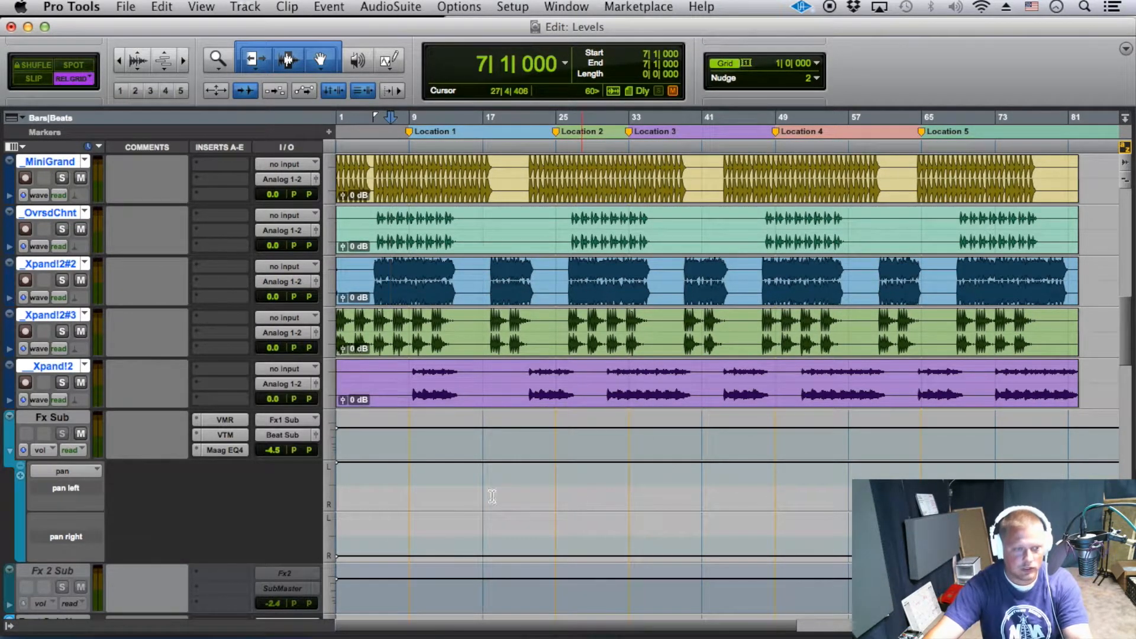
Play from bar 7 in the Mix window, check the Drum Sub with its mute, and mute the Fx Sub.
key(space)
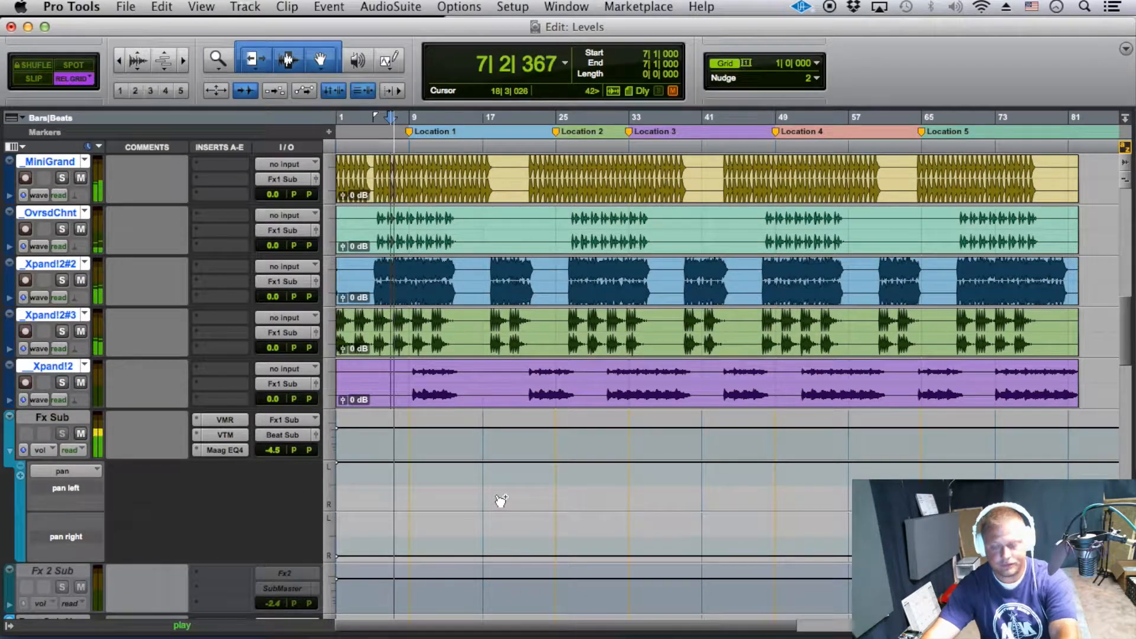
key(super+equal)
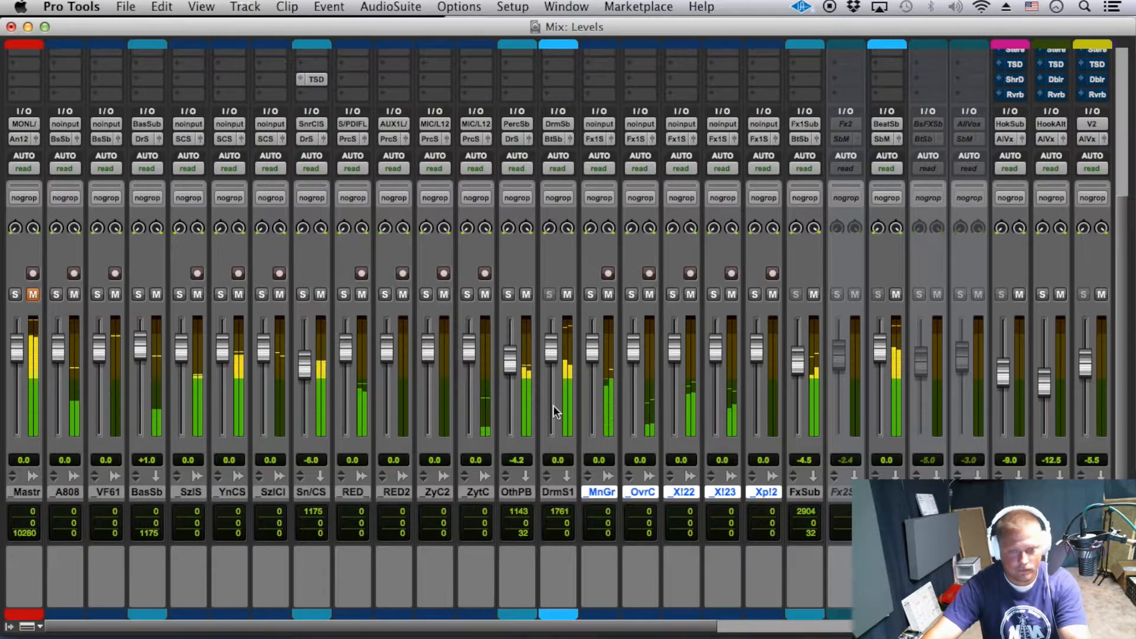
click(567, 294)
click(814, 294)
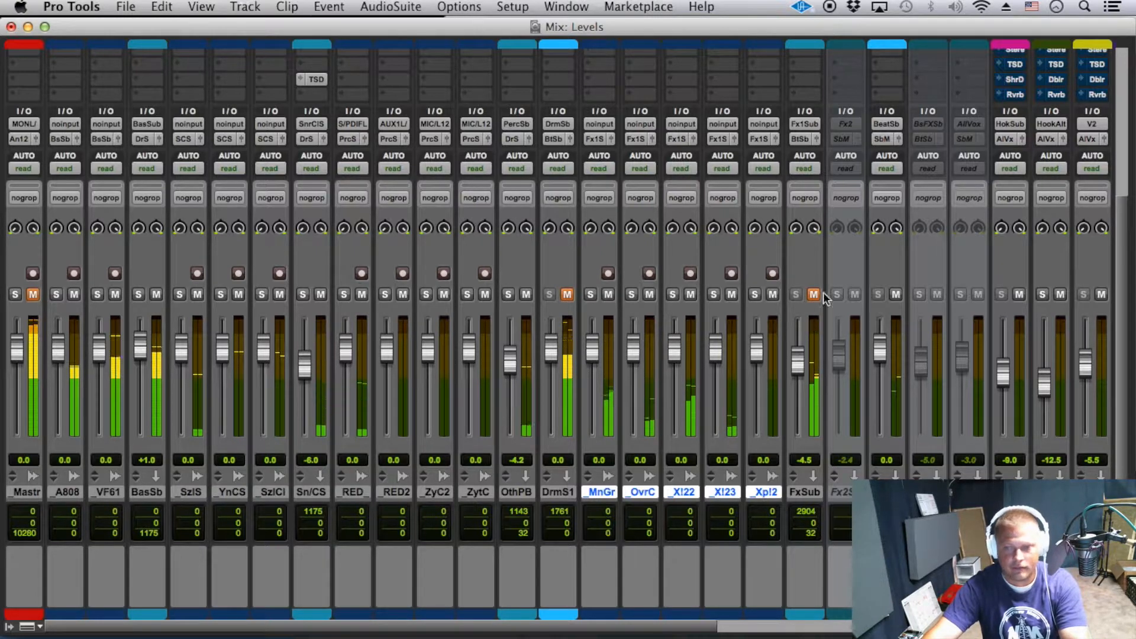
click(567, 295)
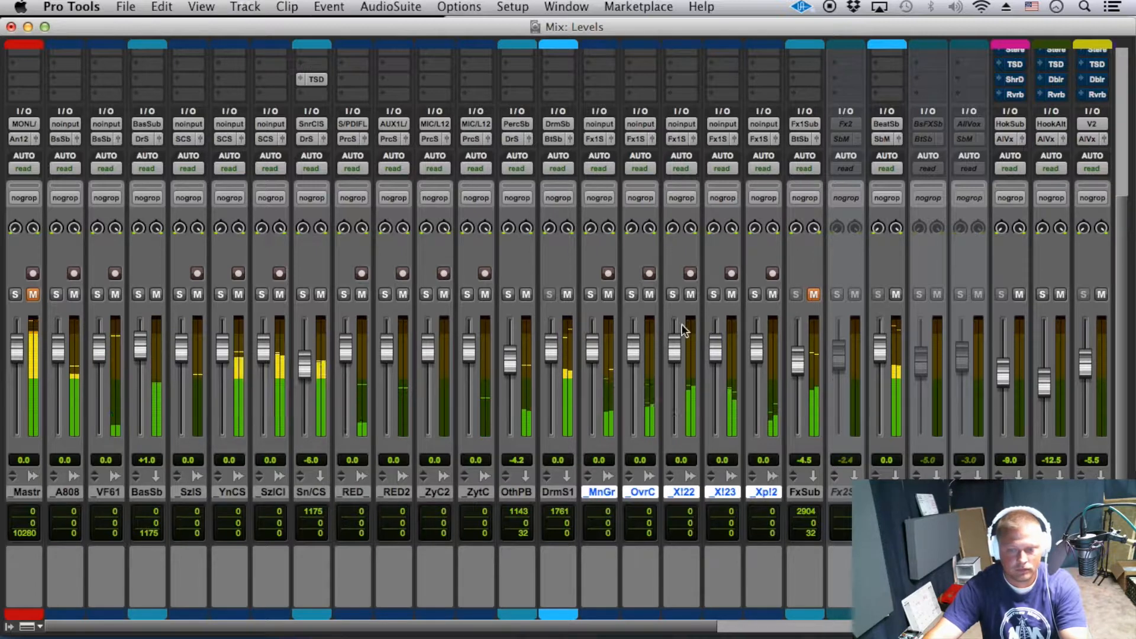
Raise the Snare/Clap submix fader to -4.3 dB and save the session.
mouse_move(304, 367)
mouse_down()
mouse_move(300, 457)
mouse_move(311, 337)
mouse_move(314, 363)
mouse_up()
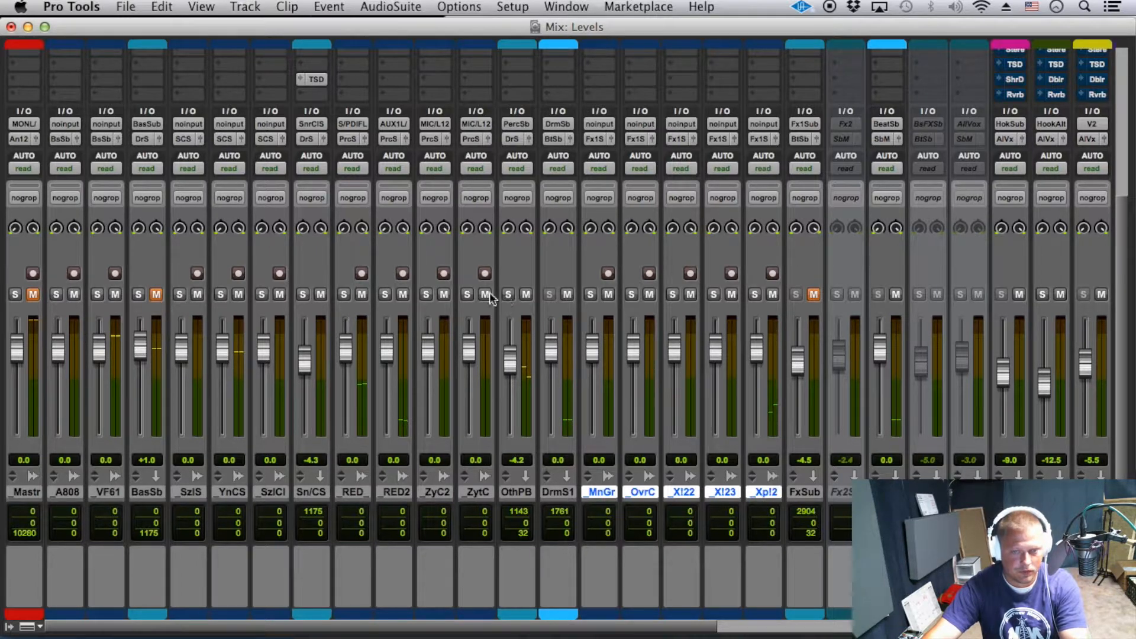
key(super+s)
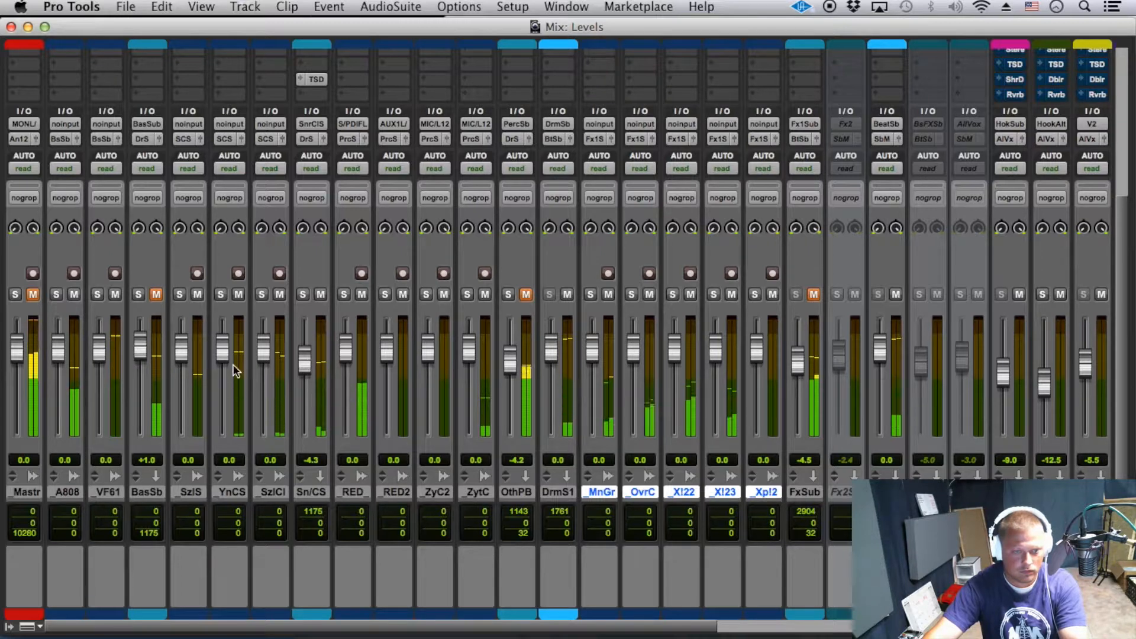
Solo YngChpSn and solo-safe the Snare/Clap submix so the soloed snare is heard through it.
click(221, 294)
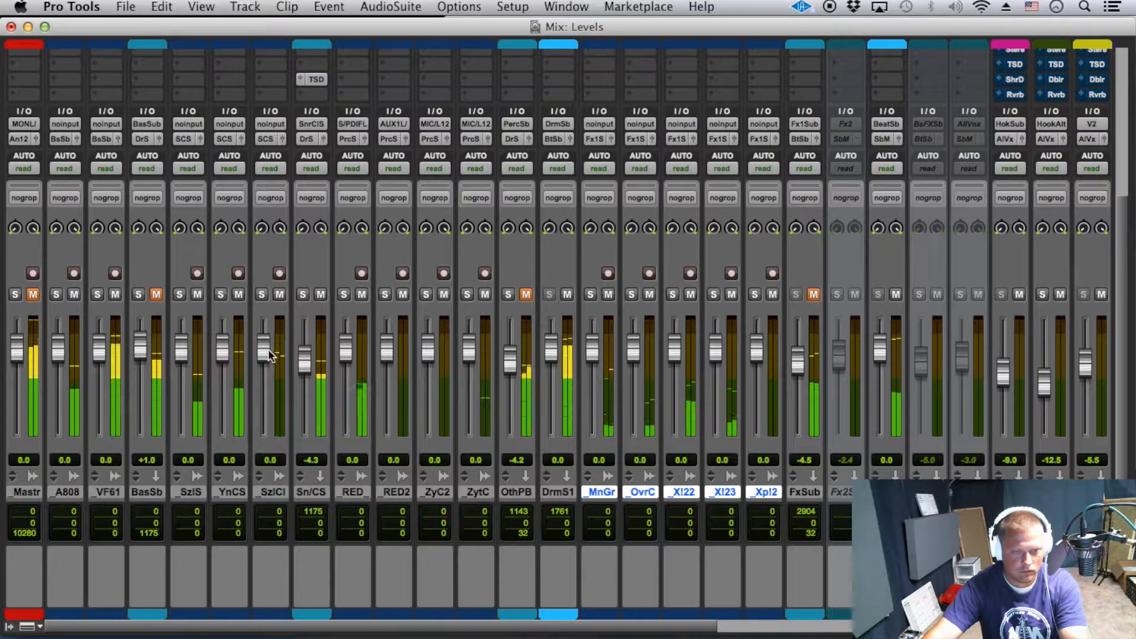
super+click(345, 294)
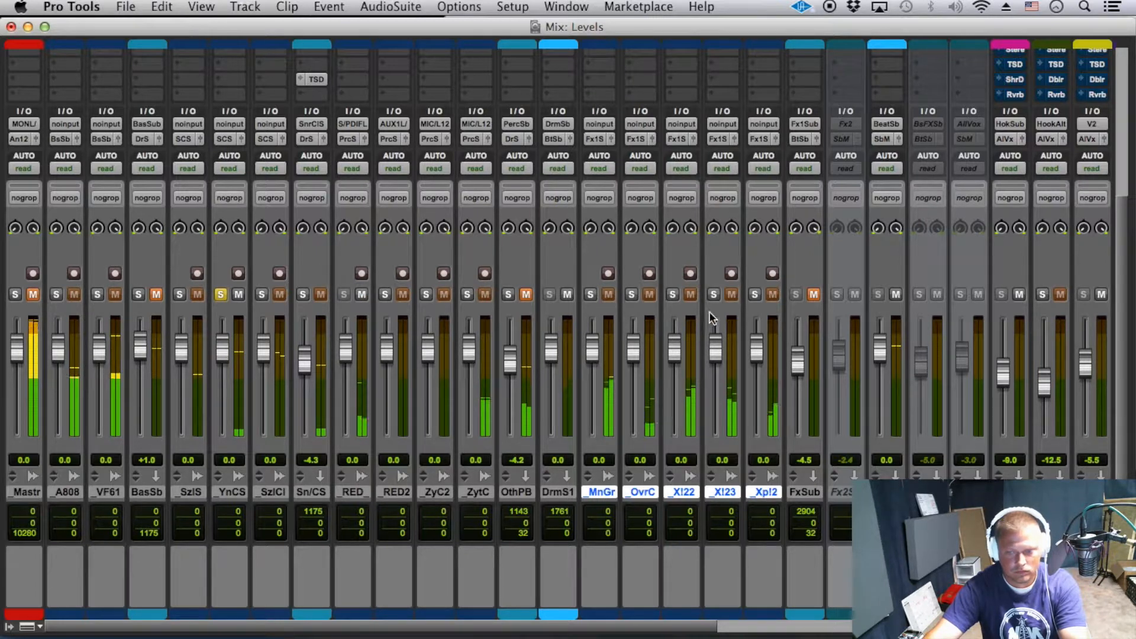
key(space)
drag(715, 627, 1005, 611)
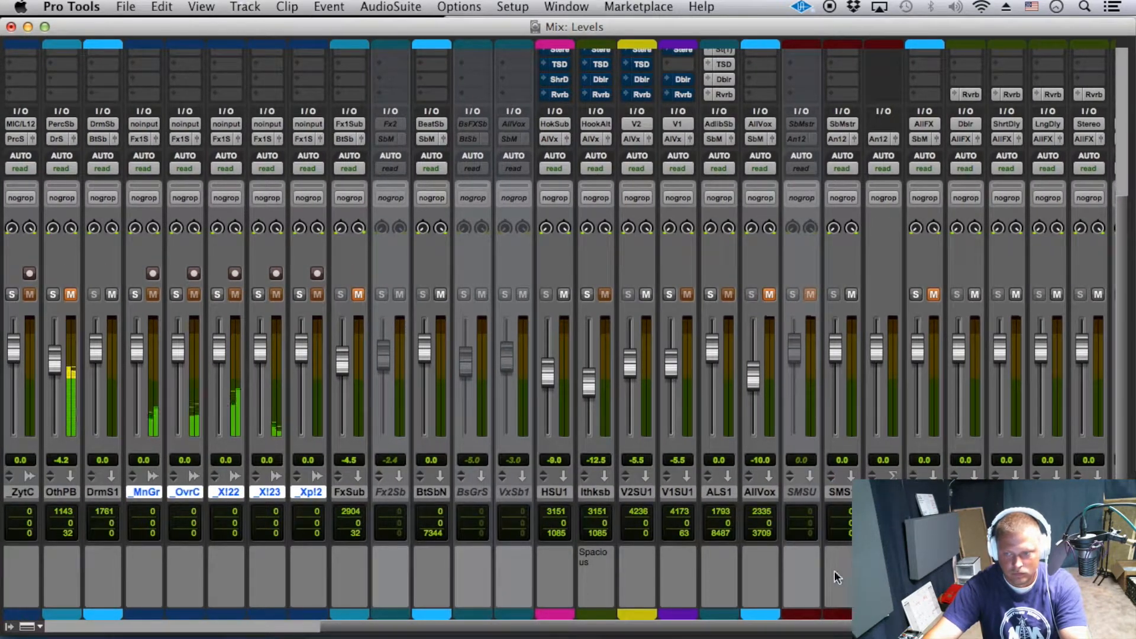
drag(823, 627, 389, 578)
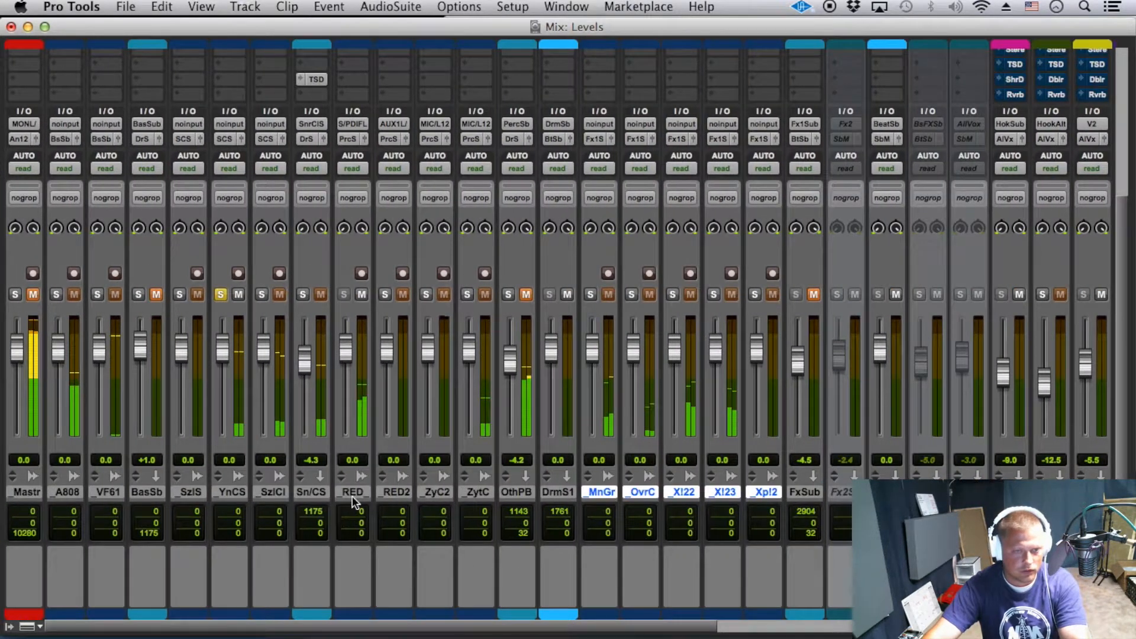
super+click(302, 294)
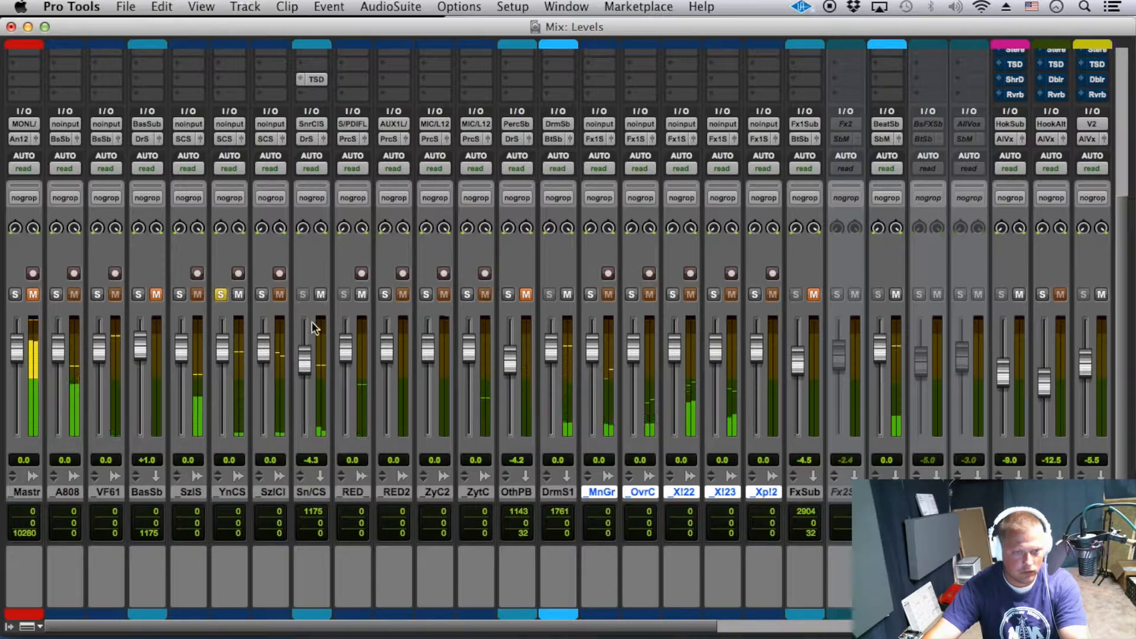
Audition SizleClap, SizleSnare and YngChpSn one at a time in solo.
click(262, 294)
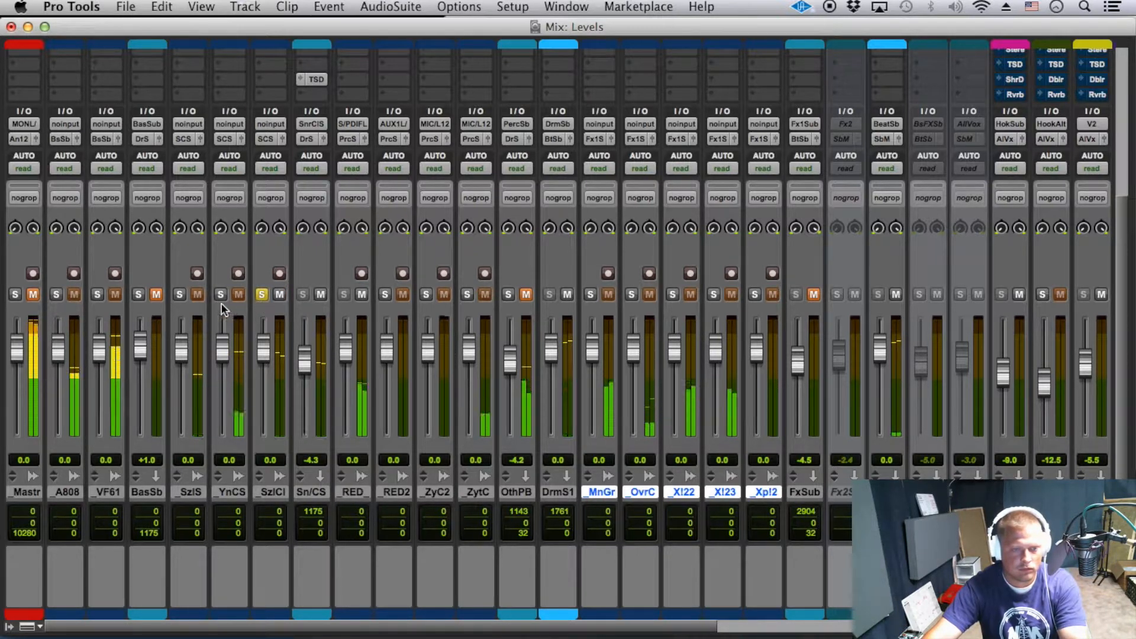
click(180, 295)
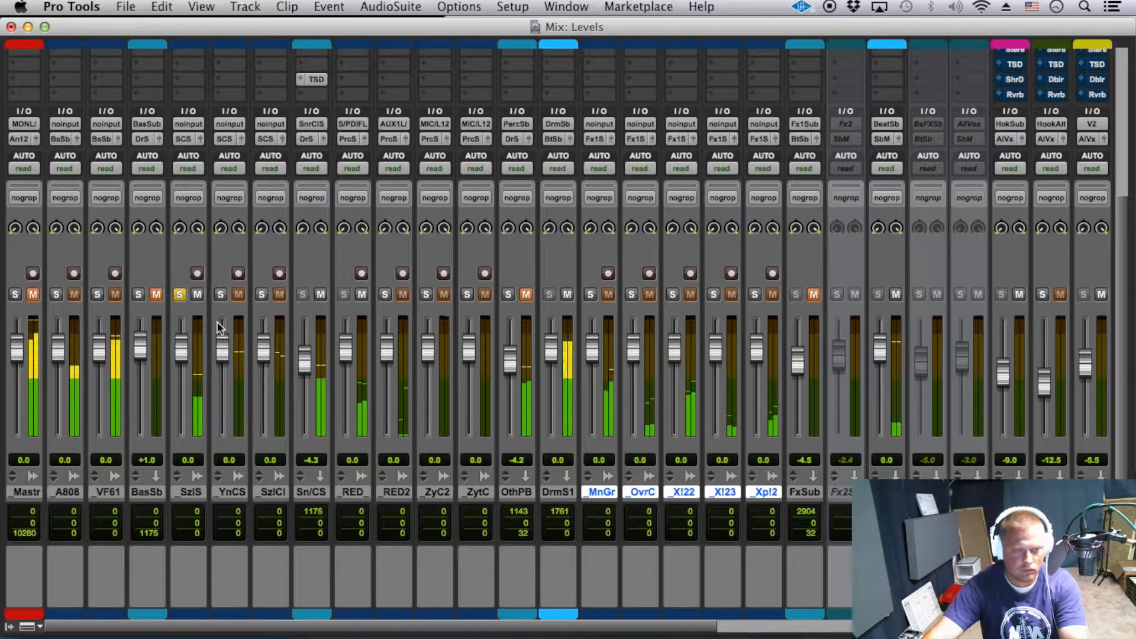
click(221, 295)
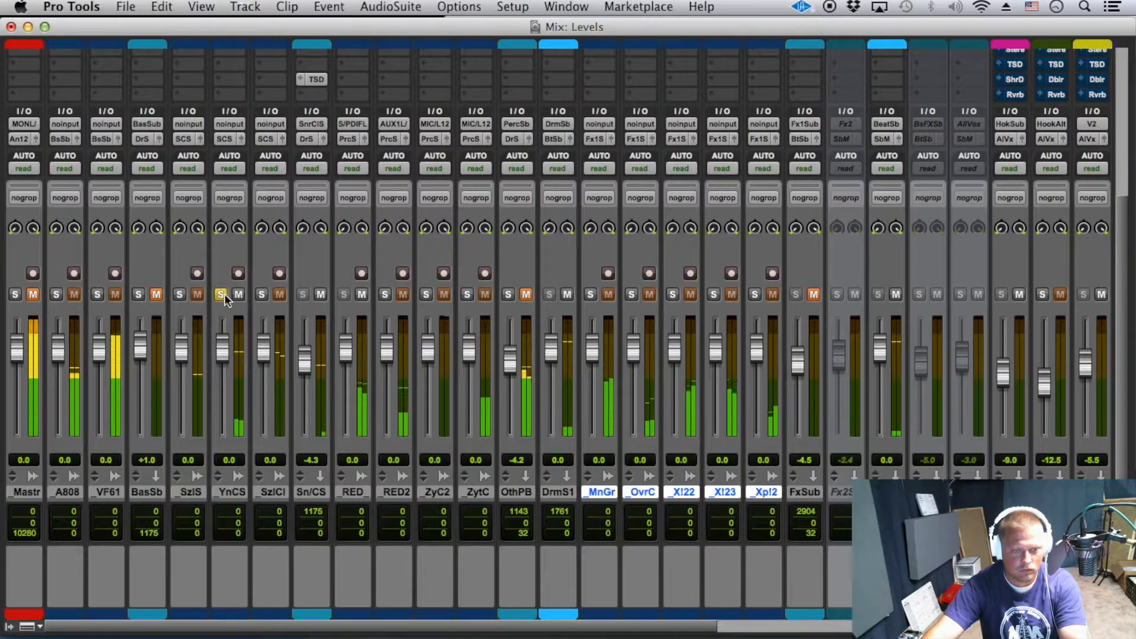
Solo-safe SizleClap and SizleSnare to hear them with YngChpSn, lower SizleClap to -7.0 dB, and save the session.
super+click(264, 294)
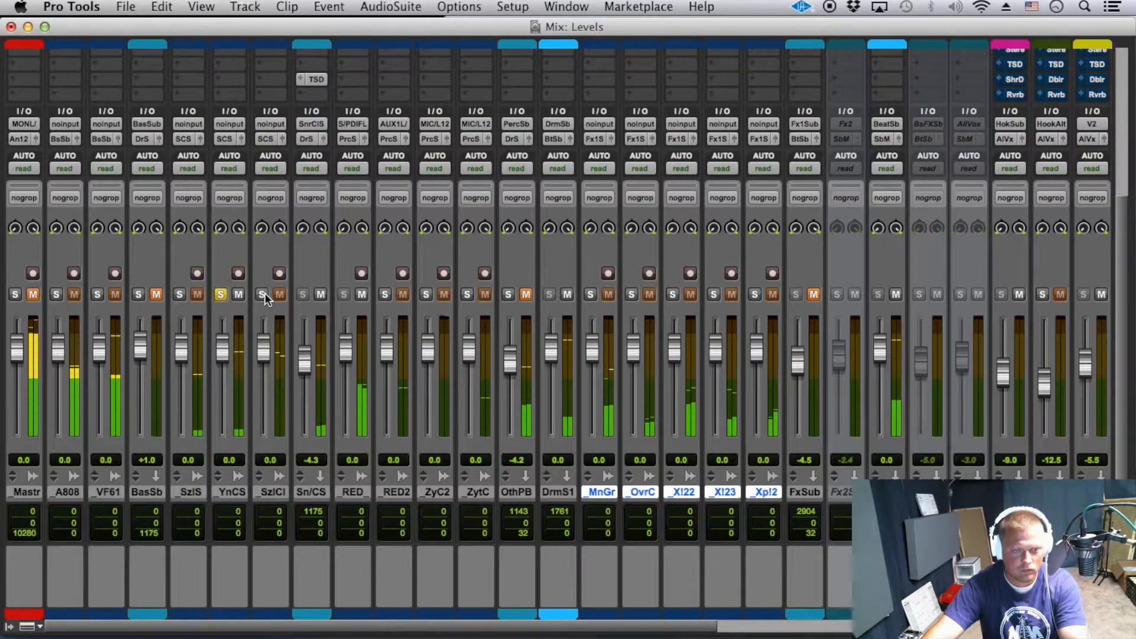
super+click(181, 296)
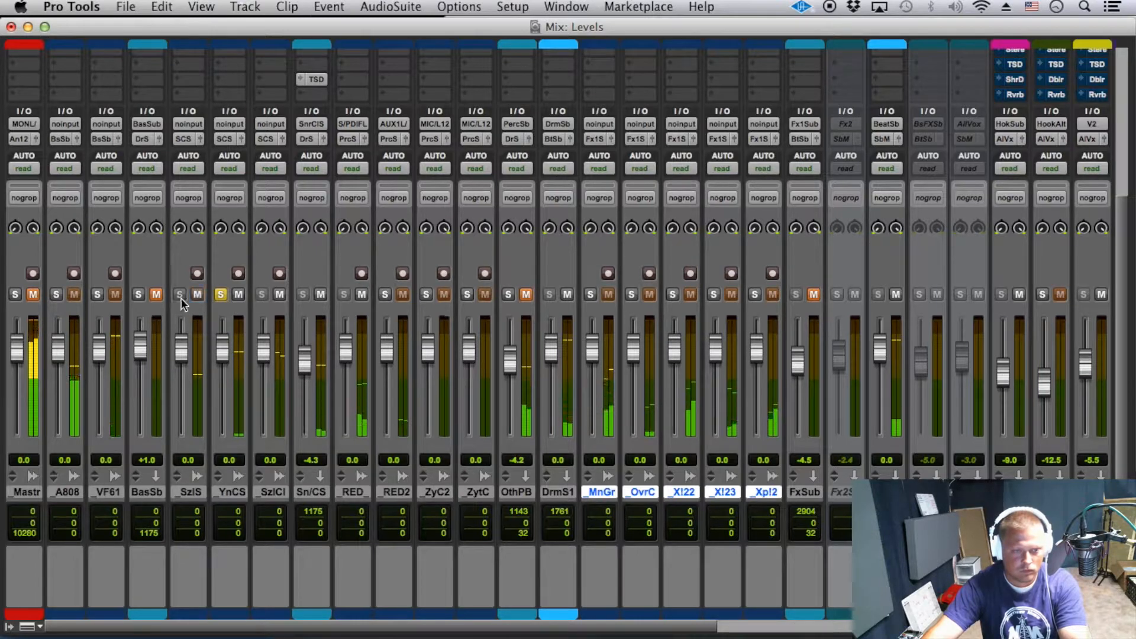
drag(264, 367, 264, 385)
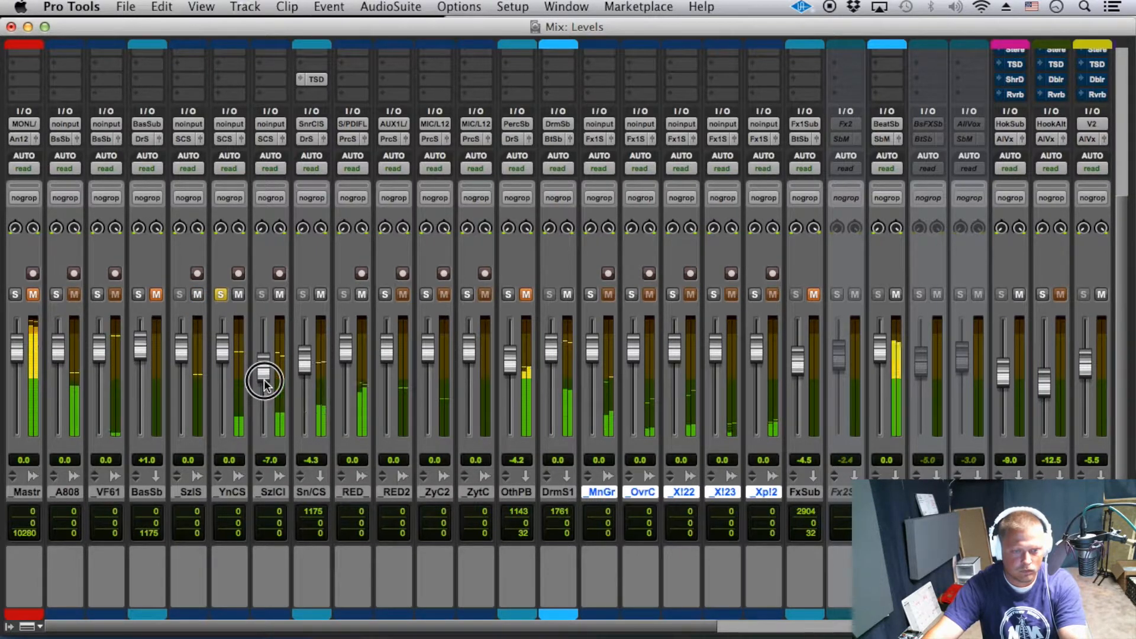
key(super+s)
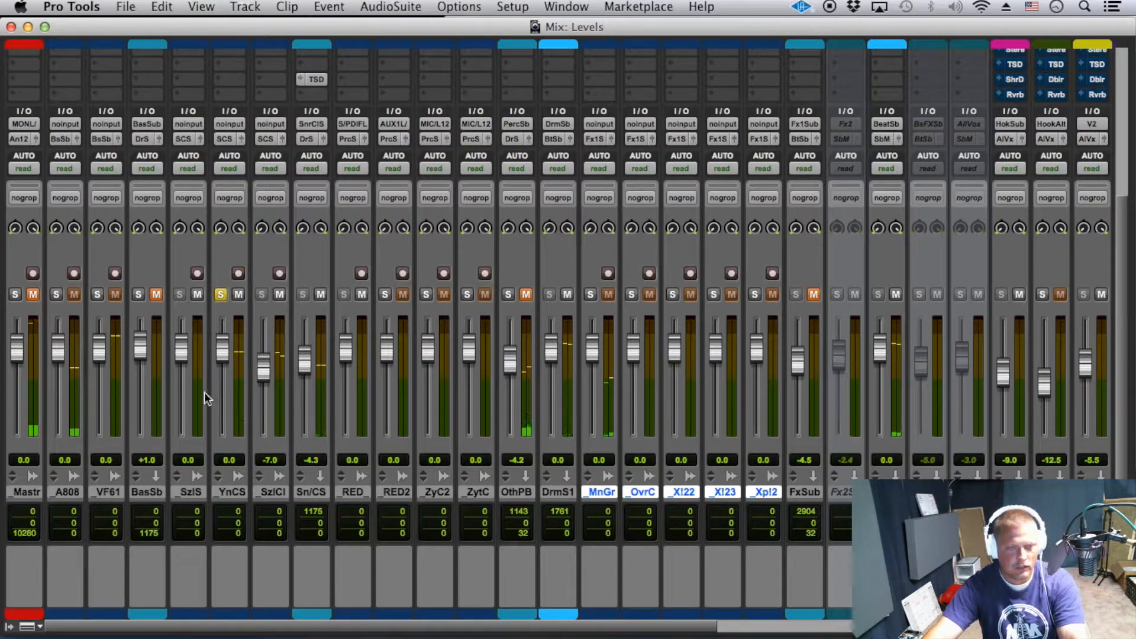
Play the session from bar 7 and compare the SizleSnare, YngChpSn and SizleClap hits in the timeline.
click(194, 490)
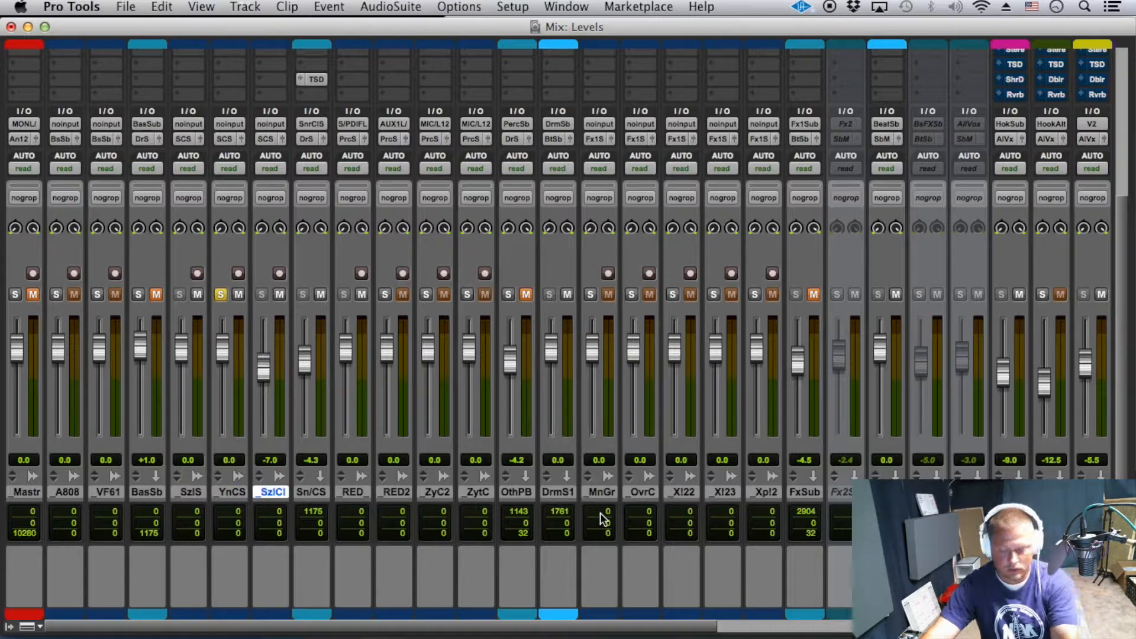
key(super+equal)
scroll(583, 492, up, 15)
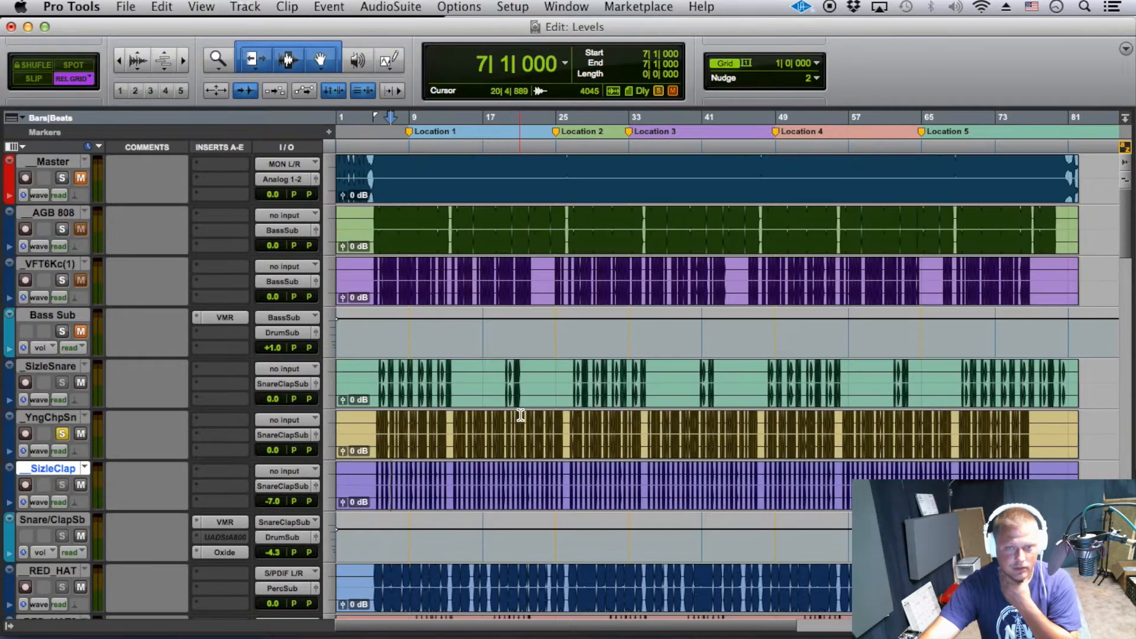
click(392, 372)
key(space)
key(super+bracketright)
key(super+bracketright)
key(super+bracketright)
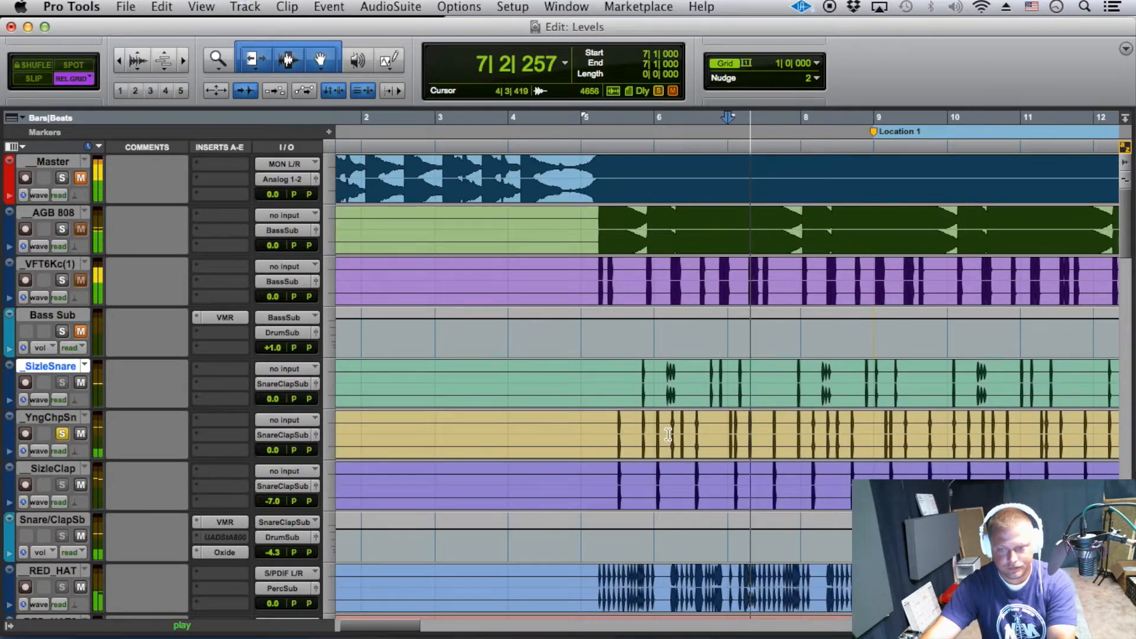
key(super+bracketright)
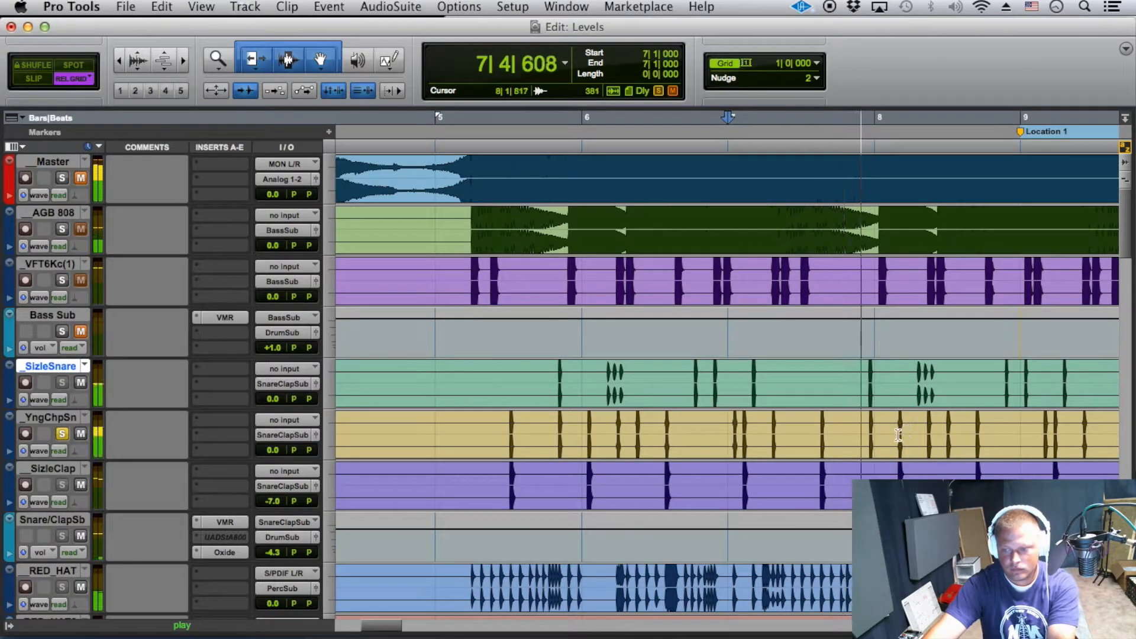
key(space)
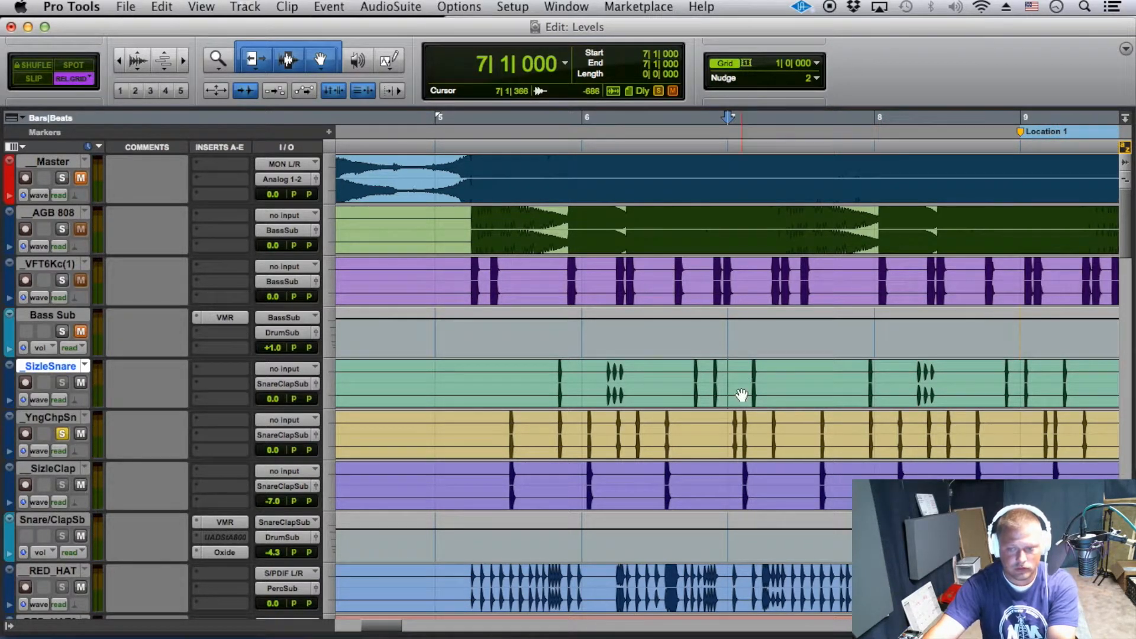
Lower the SizleSnare track's volume to -7.4 dB.
click(786, 379)
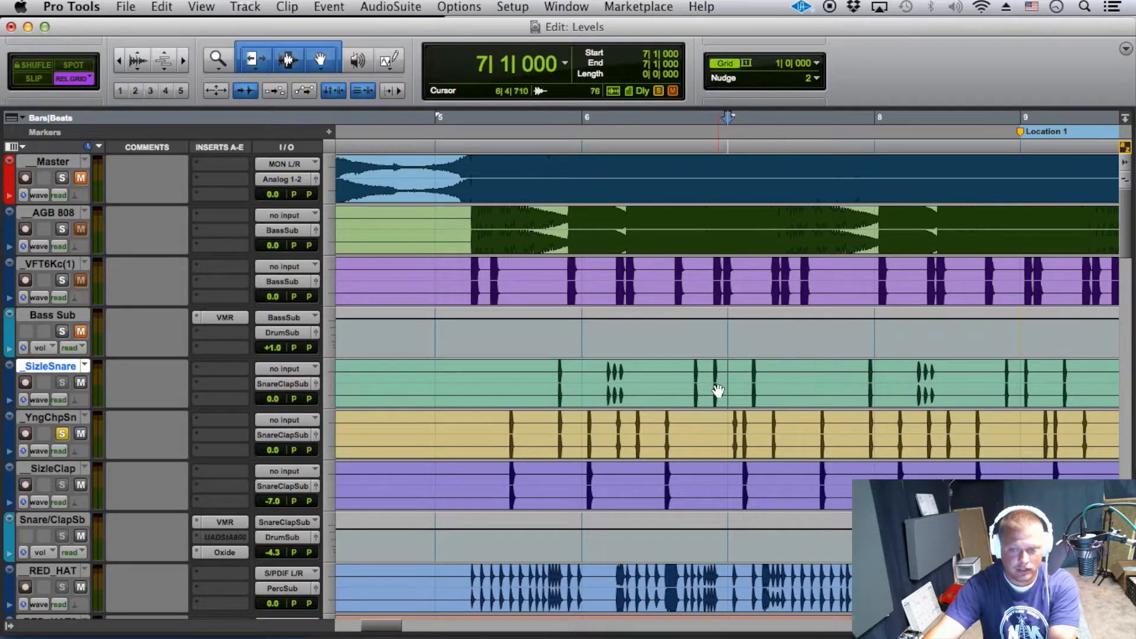
key(super+equal)
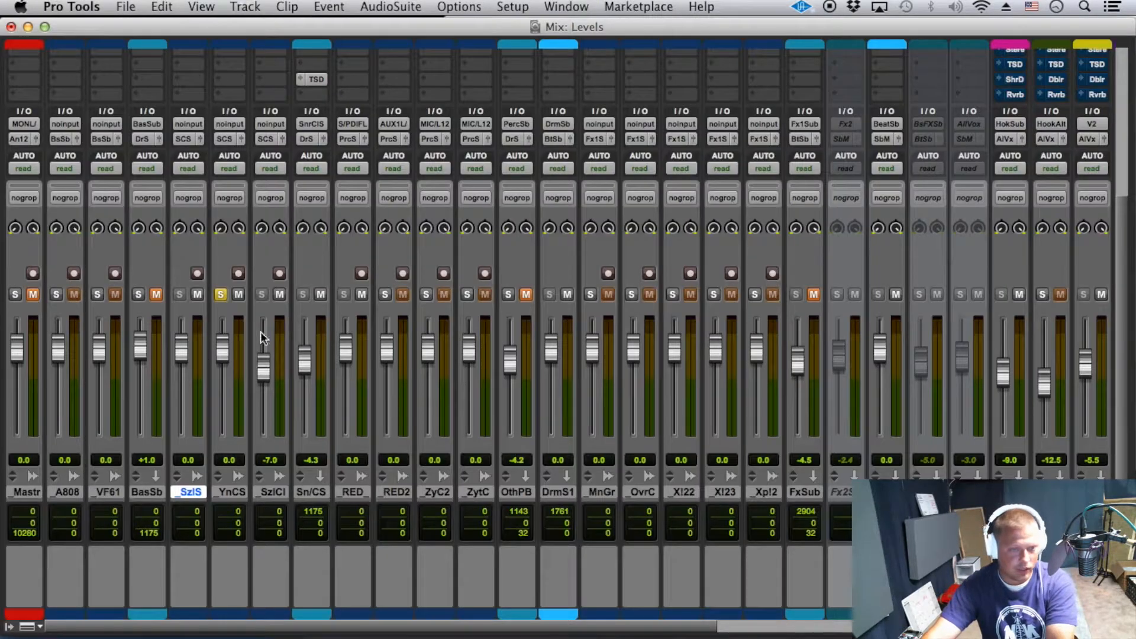
drag(178, 354, 177, 356)
key(super+equal)
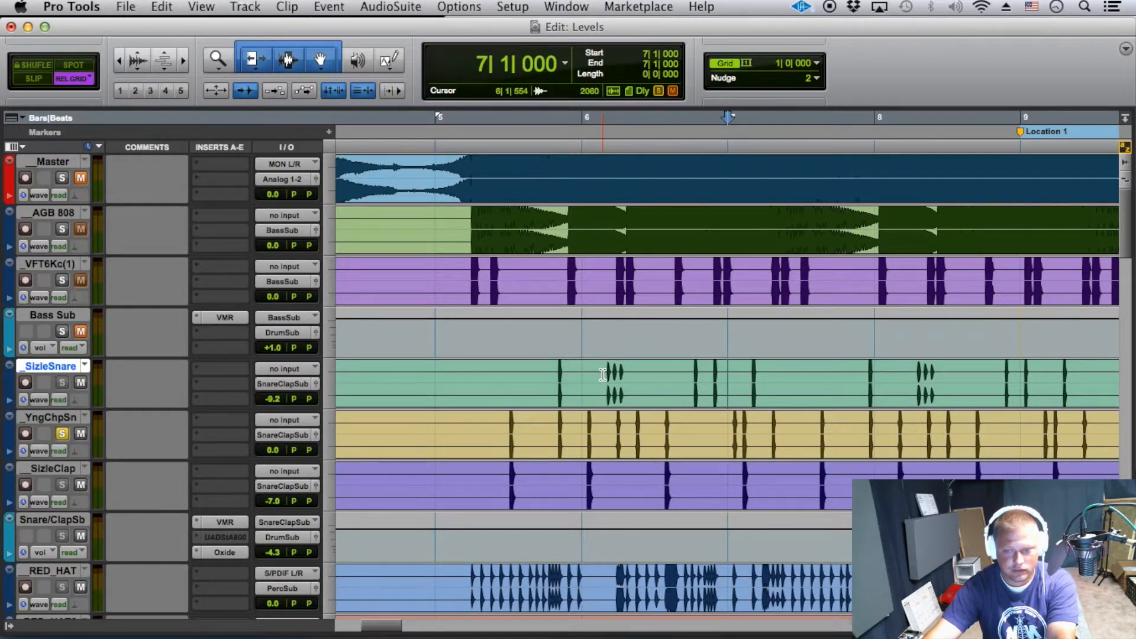
key(super+bracketright)
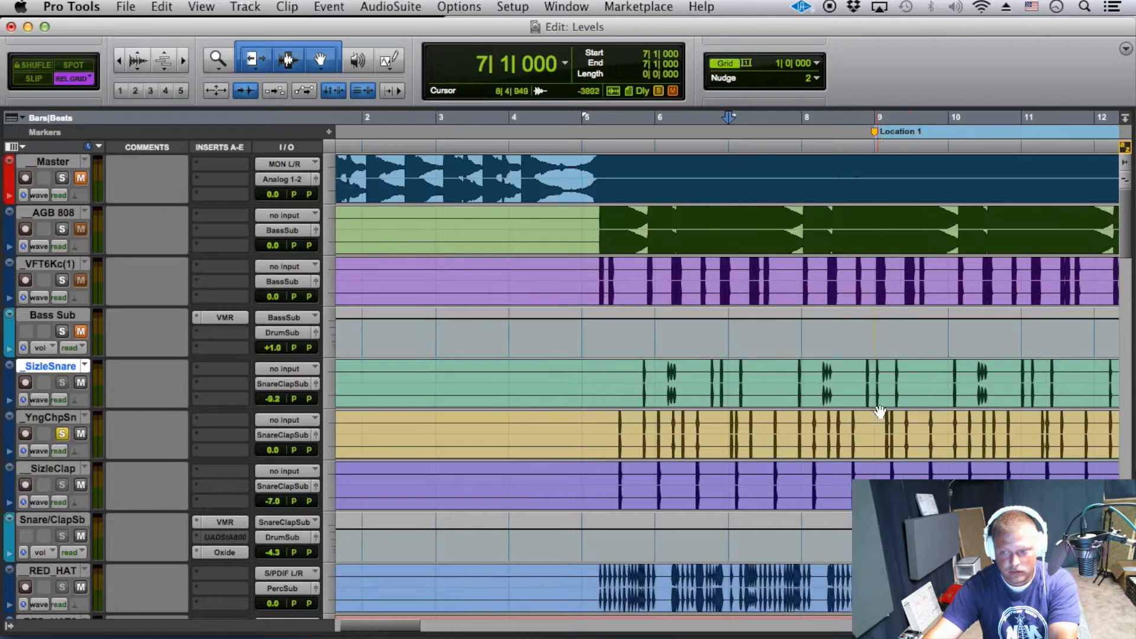
key(super+bracketleft)
key(super+bracketleft)
key(super+equal)
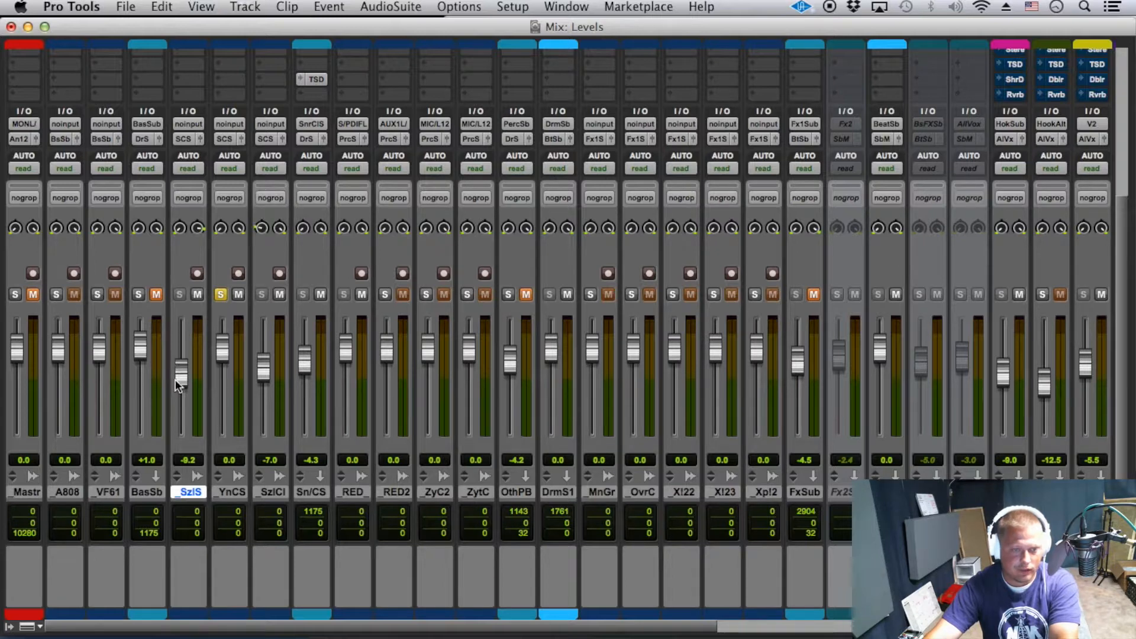
drag(193, 367, 191, 371)
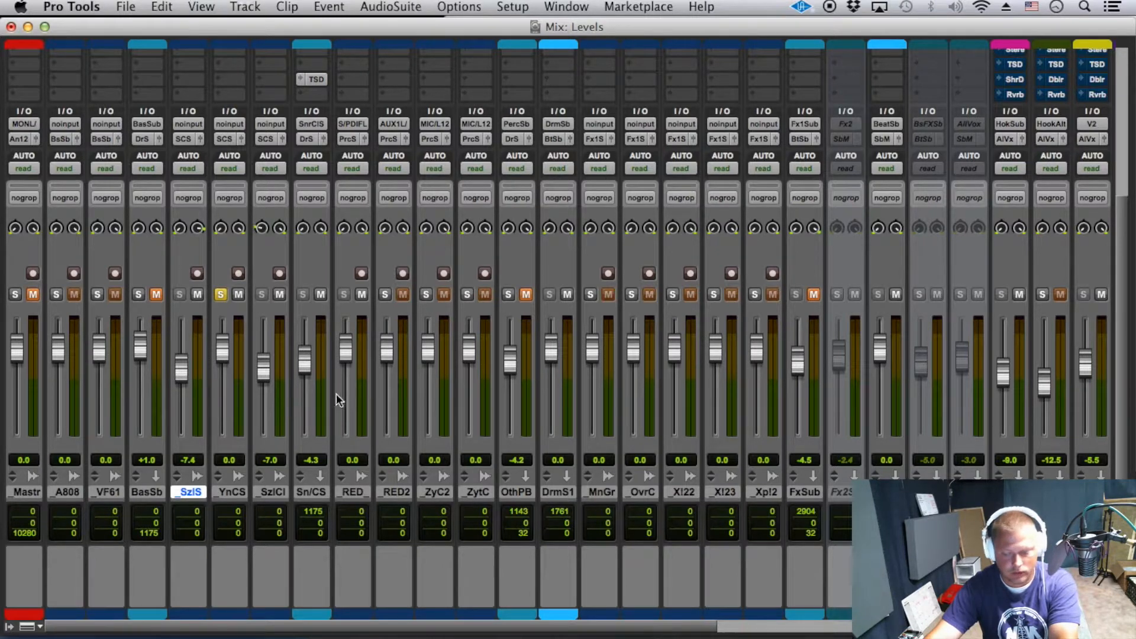
Separate the SizleSnare hit just before bar 8 into its own clip and lower its clip gain to -5.6 dB.
key(super+equal)
key(super+bracketright)
key(super+bracketright)
key(super+bracketright)
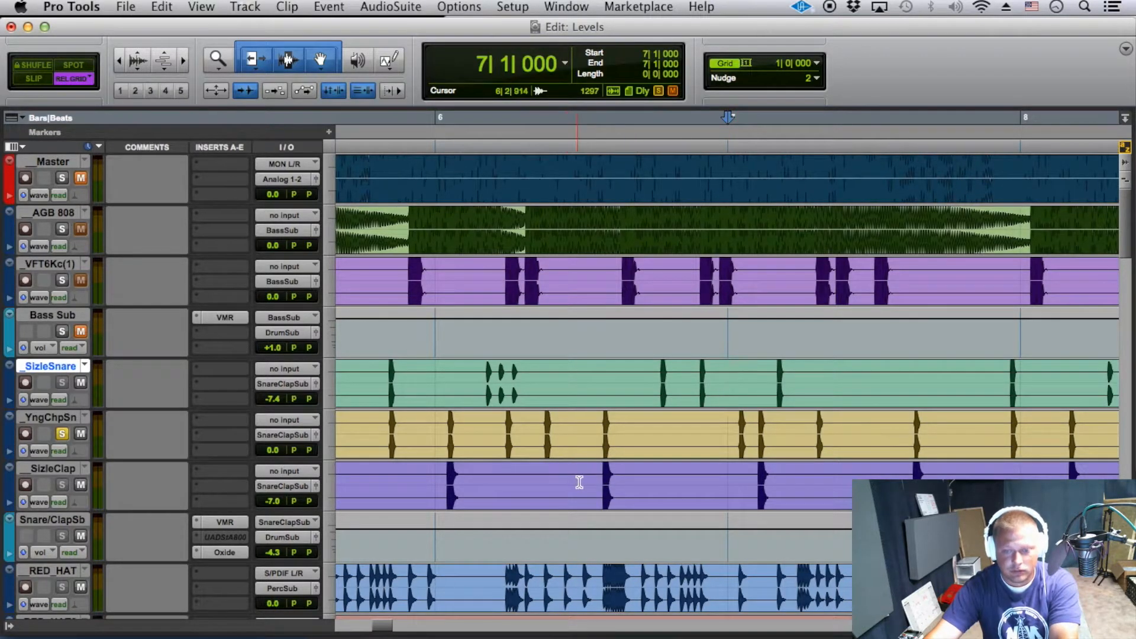
key(super+bracketleft)
key(super+bracketleft)
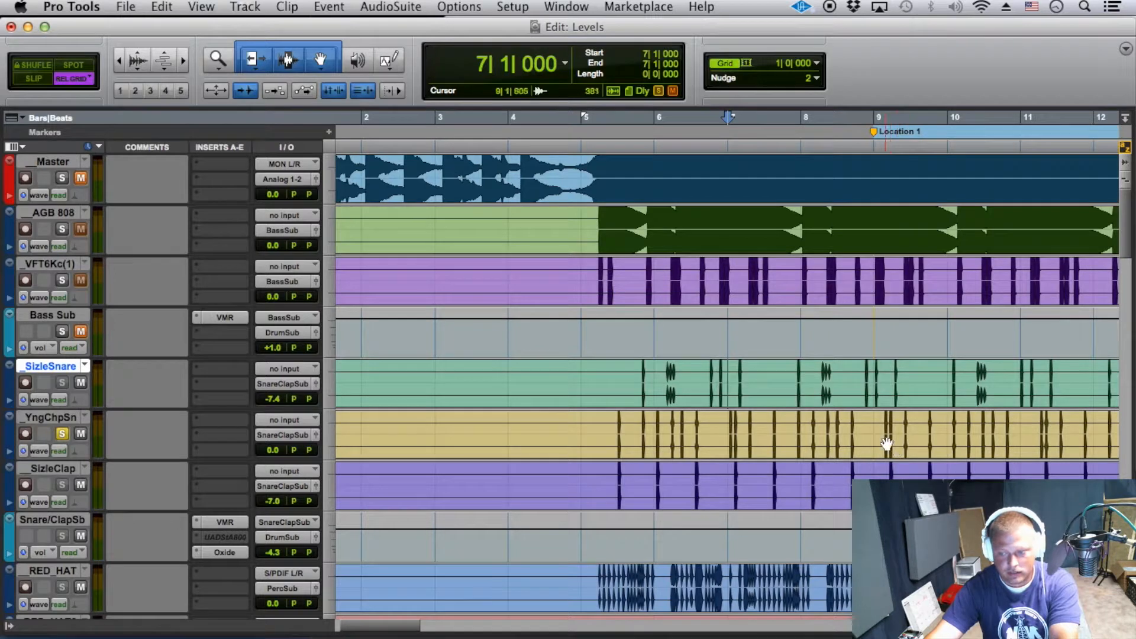
click(788, 379)
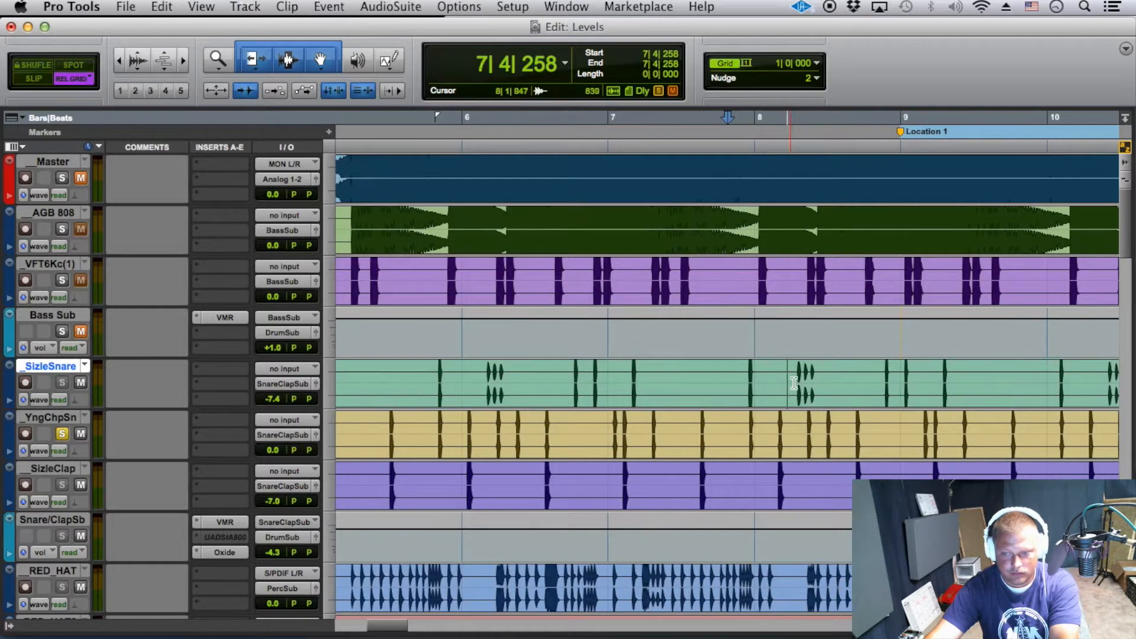
key(super+bracketright)
key(super+bracketright)
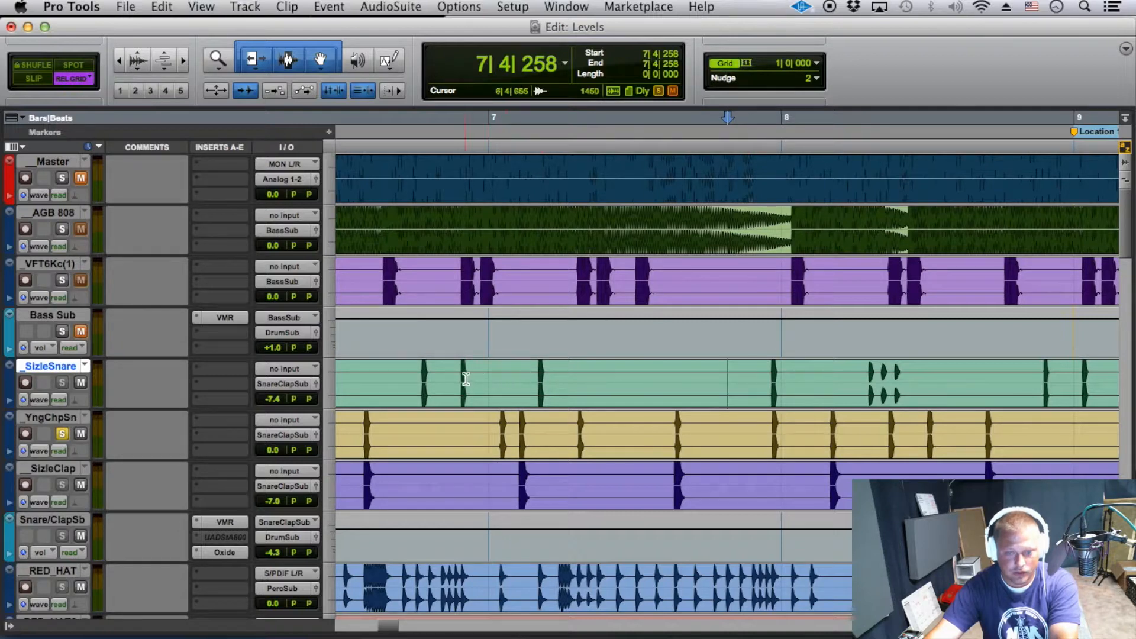
drag(736, 381, 832, 380)
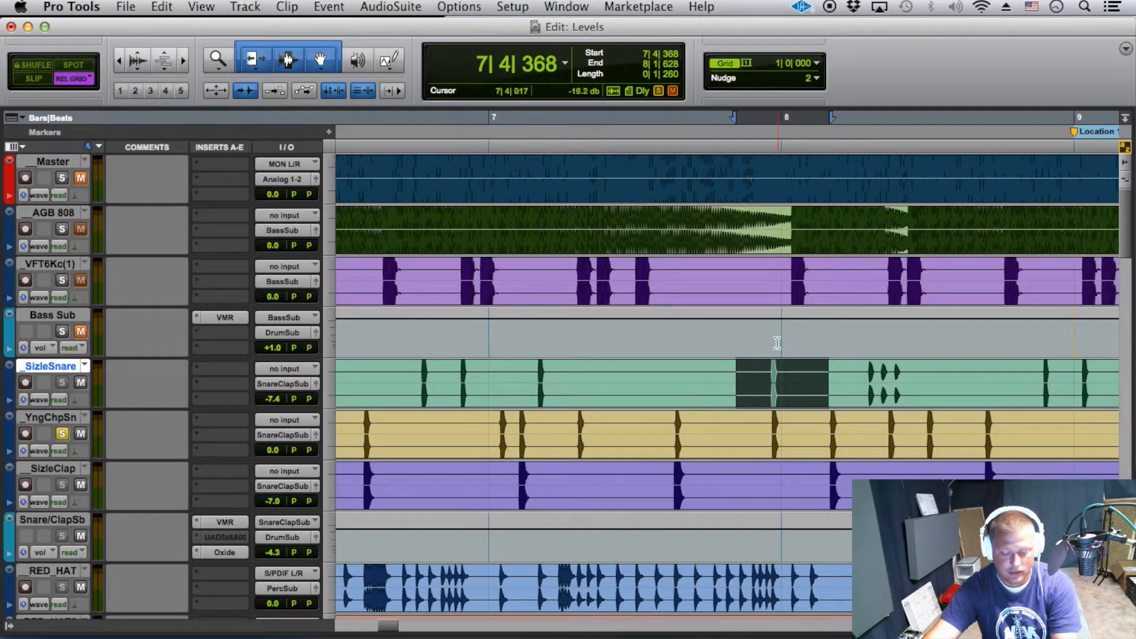
key(super+e)
drag(739, 402, 748, 470)
alt+click(744, 400)
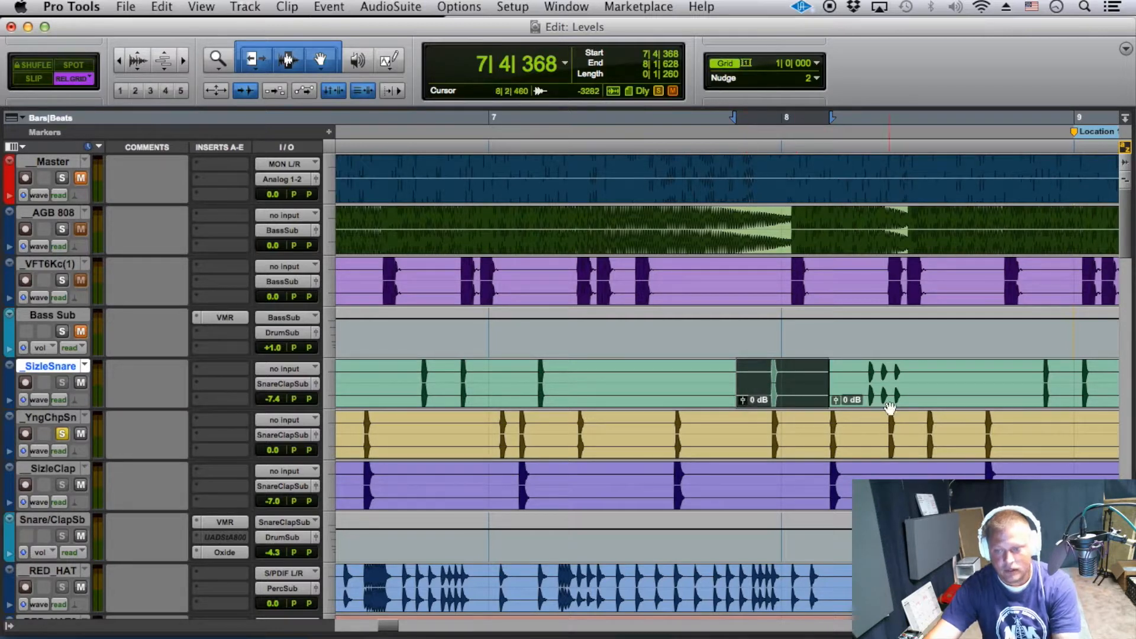
Undo the clip separation and clip gain change on the SizleSnare track.
click(839, 379)
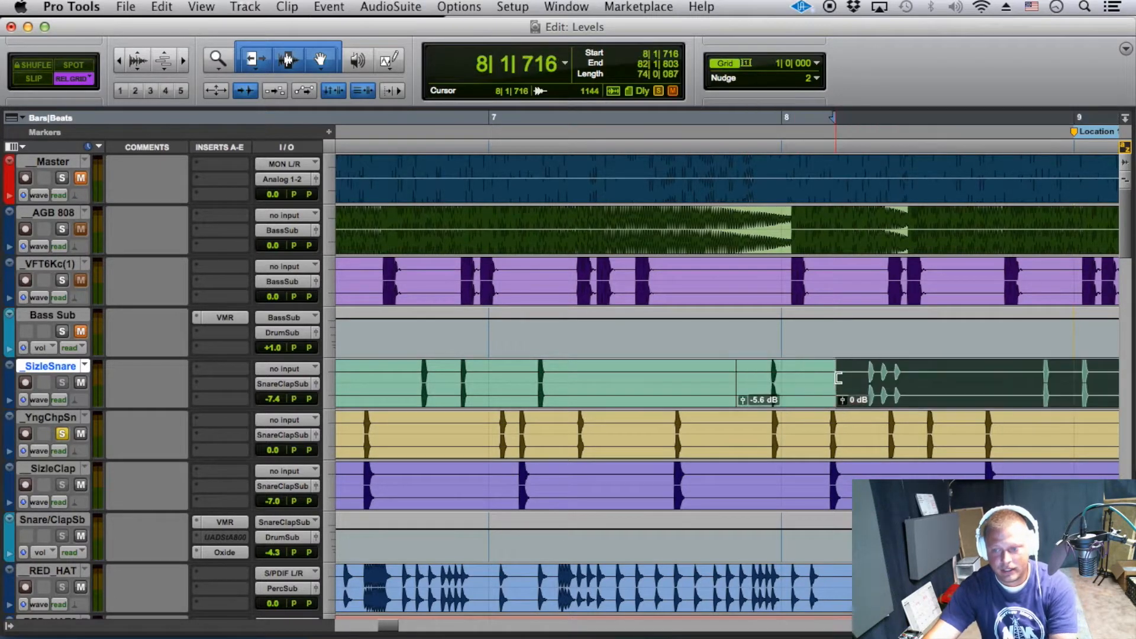
key(r)
key(super+z)
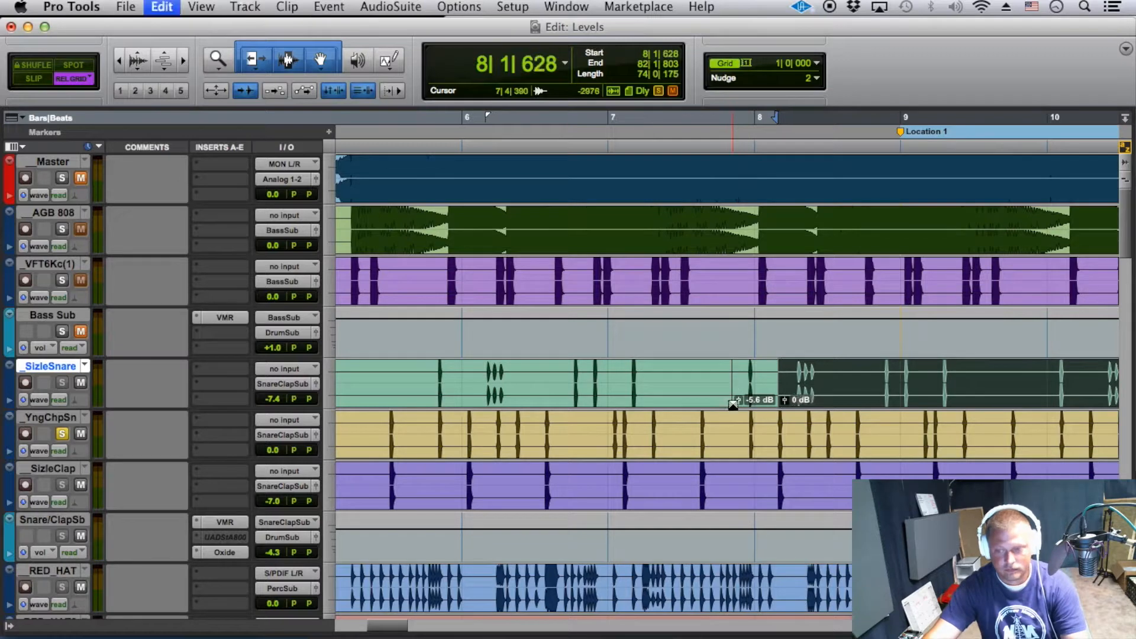
Play the snare and clap layers from bar 8 to check their balance.
click(720, 378)
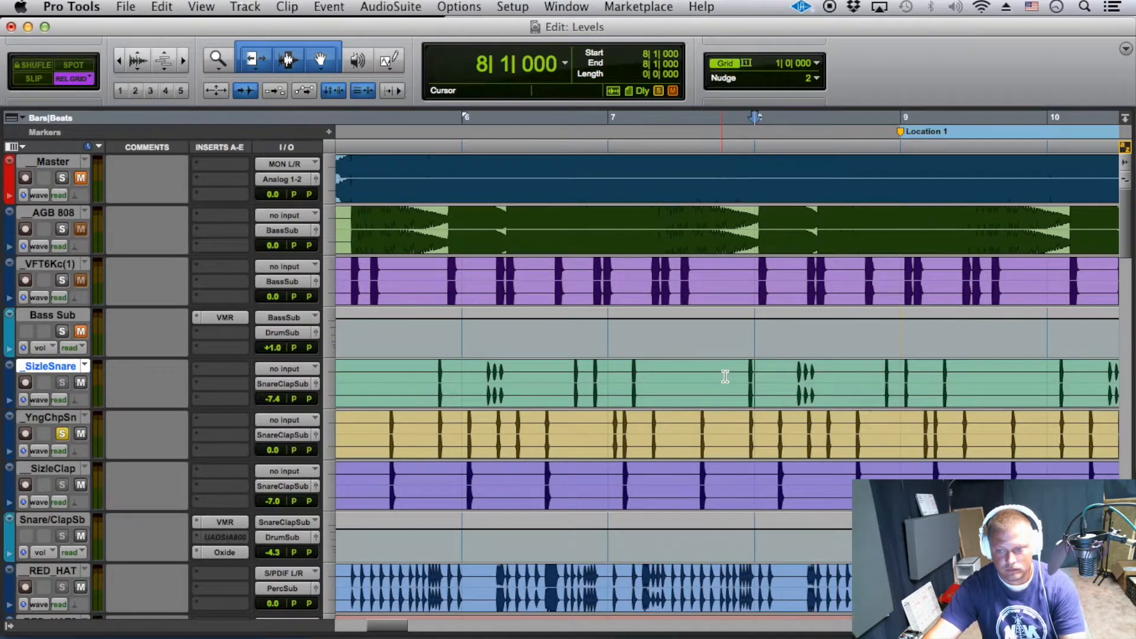
key(space)
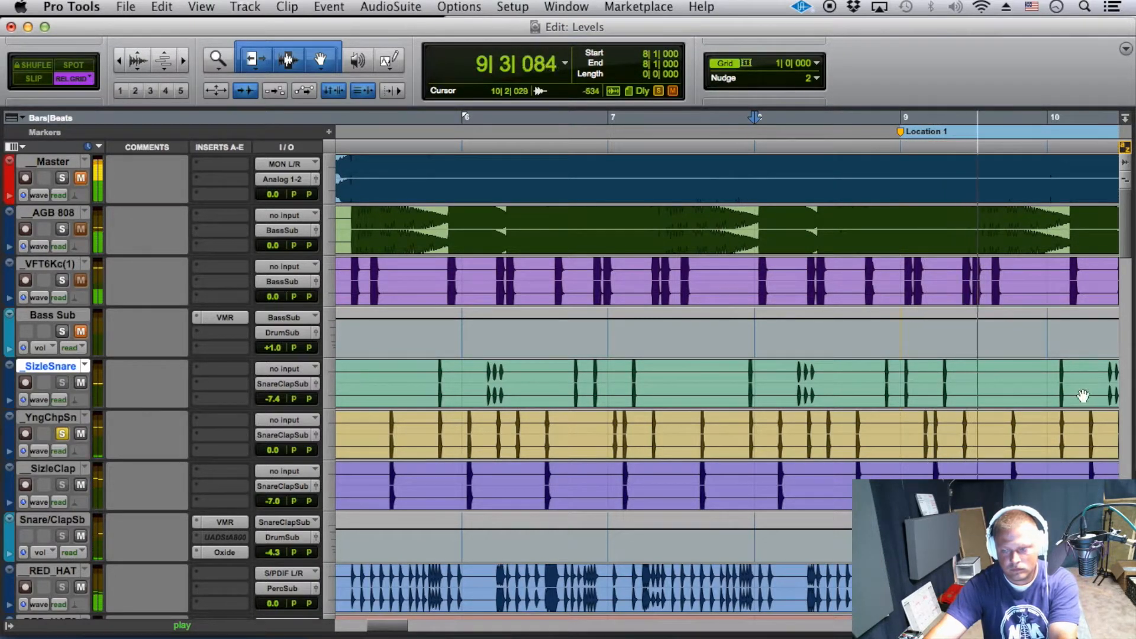
key(space)
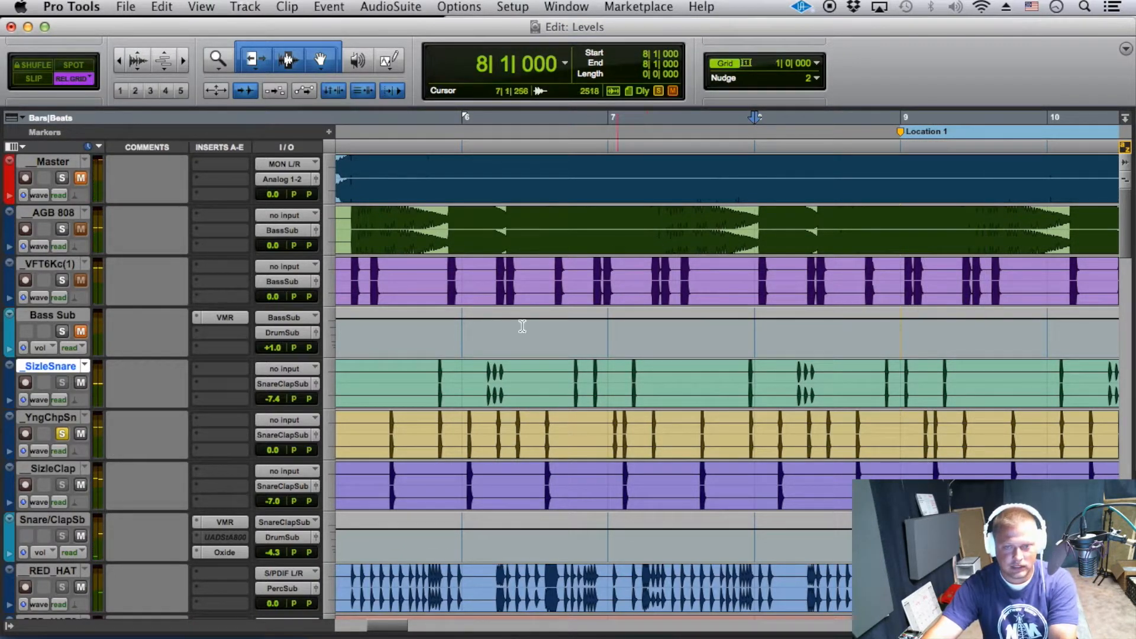
Solo the Master track in place of YngChpSn and show the whole song in the timeline.
click(62, 177)
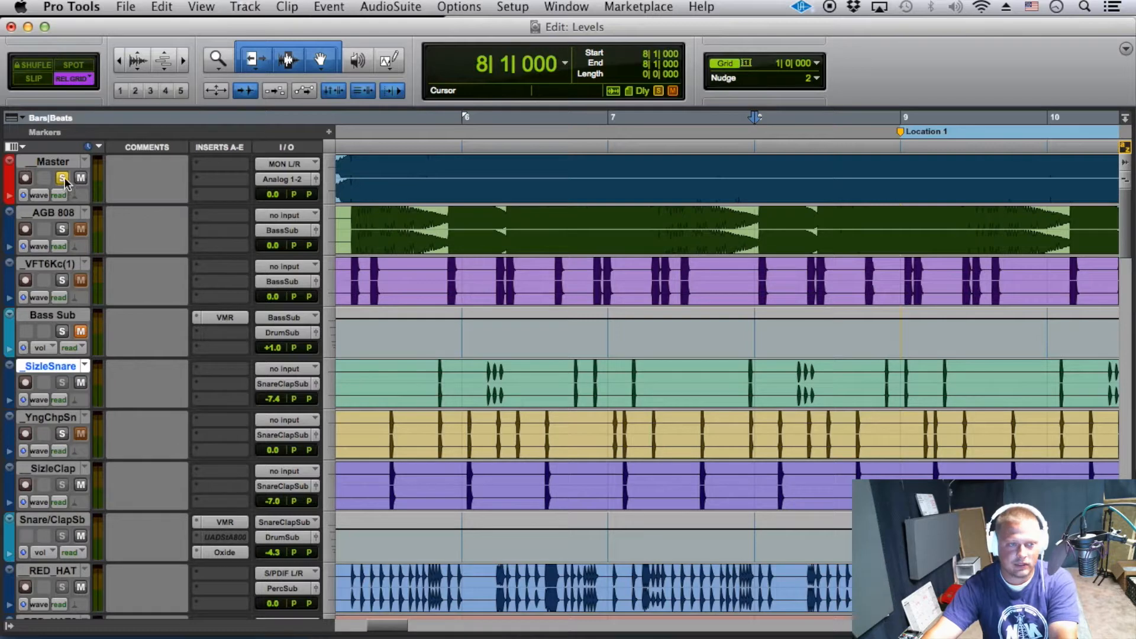
click(444, 120)
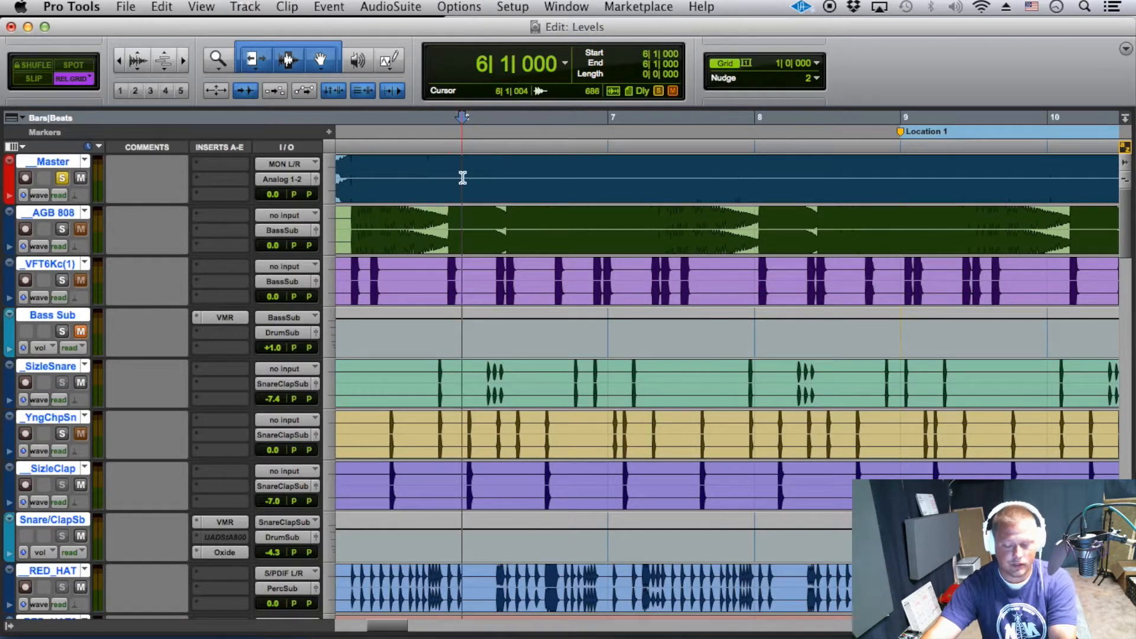
key(r)
key(r)
key(r)
scroll(776, 419, down, 8)
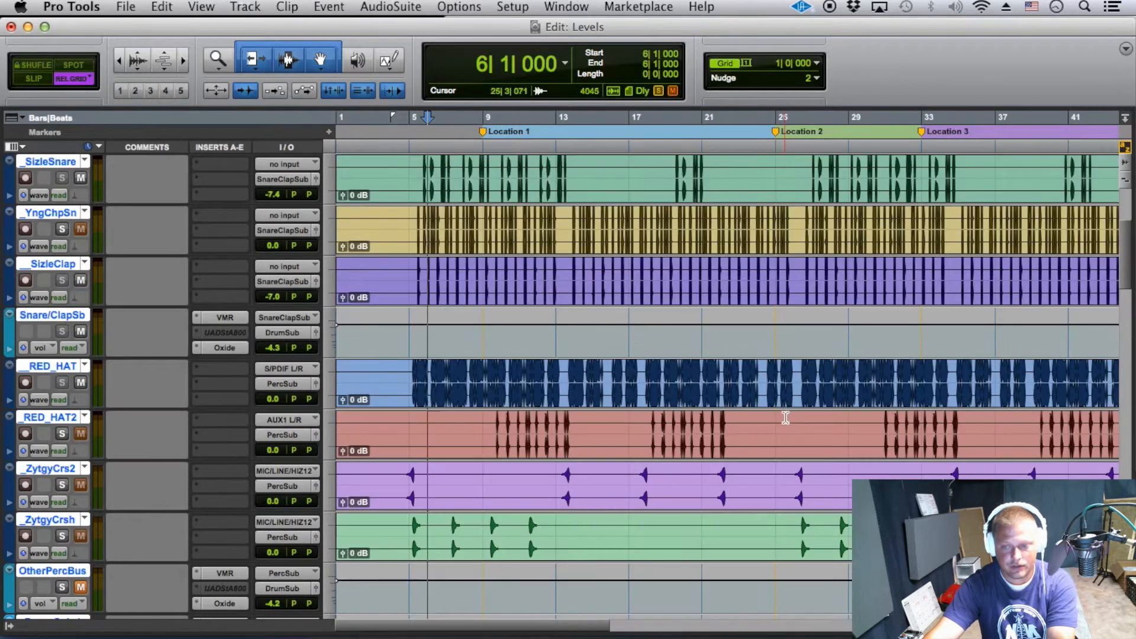
key(r)
scroll(779, 414, up, 4)
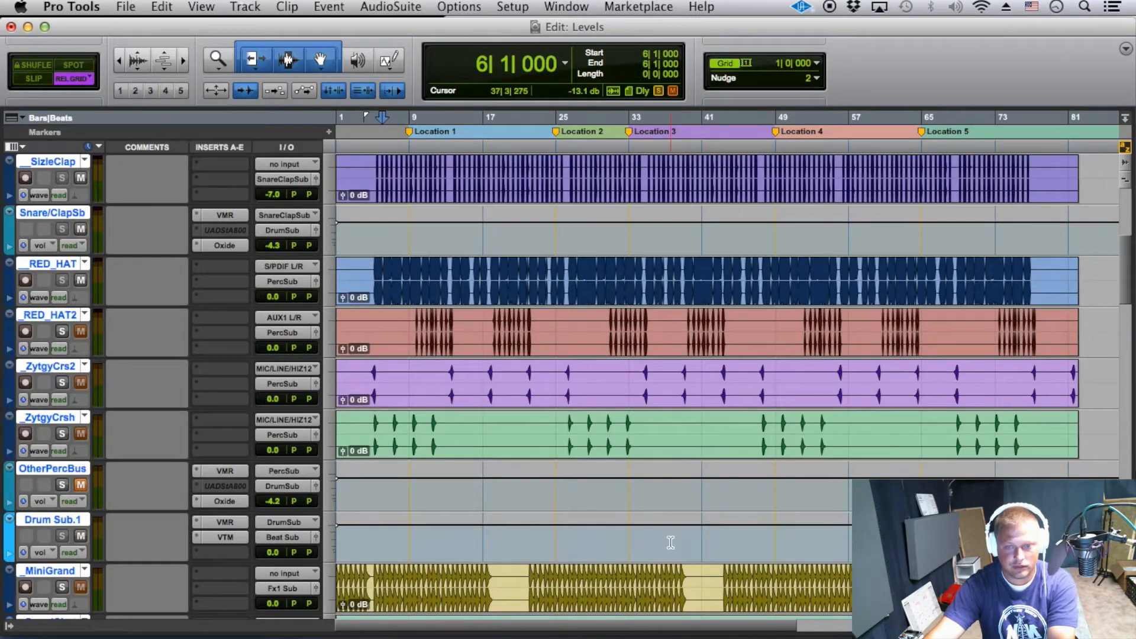
Play the session briefly from around bar 28 with the Master track soloed.
scroll(601, 530, down, 6)
drag(597, 422, 692, 424)
double_click(584, 421)
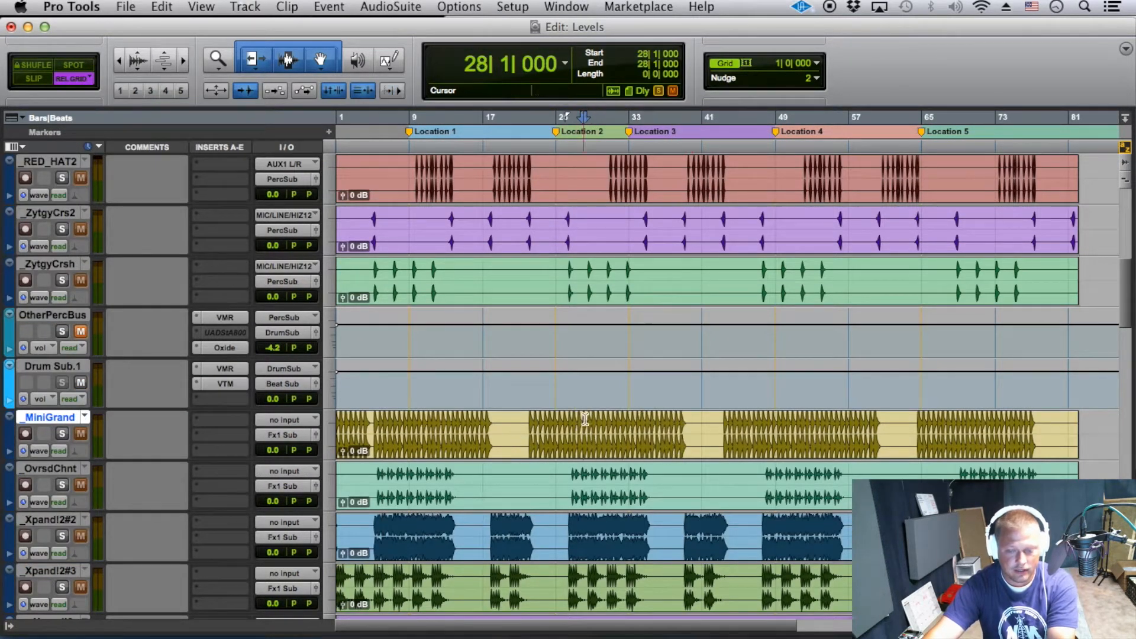
drag(583, 433, 591, 474)
key(space)
click(622, 422)
key(space)
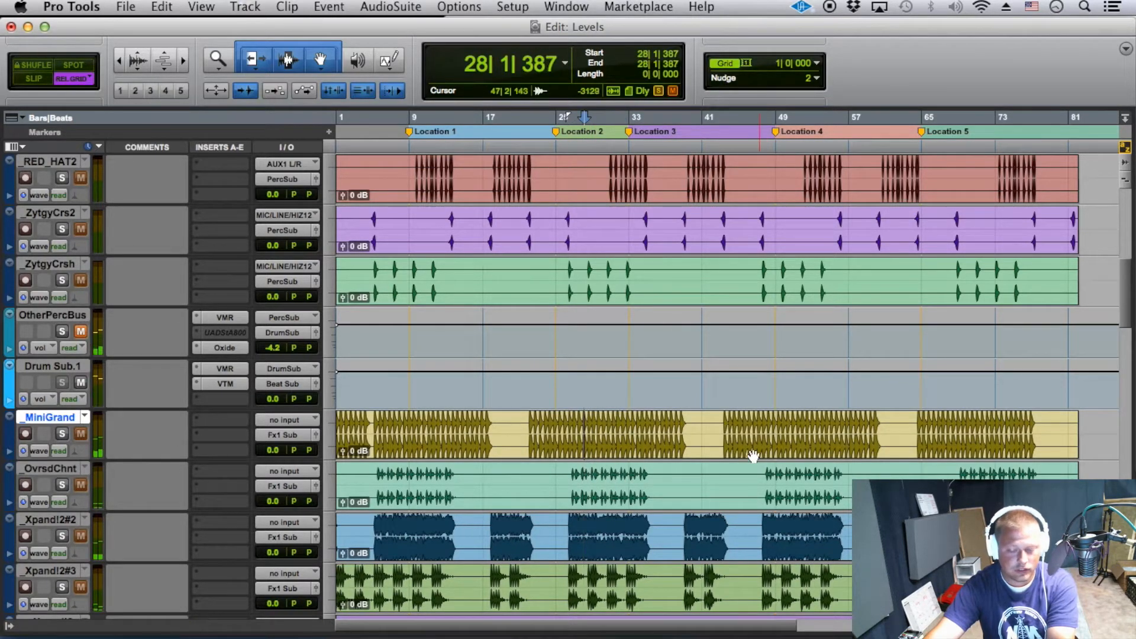
Save the Levels session.
scroll(701, 464, down, 5)
scroll(669, 468, up, 10)
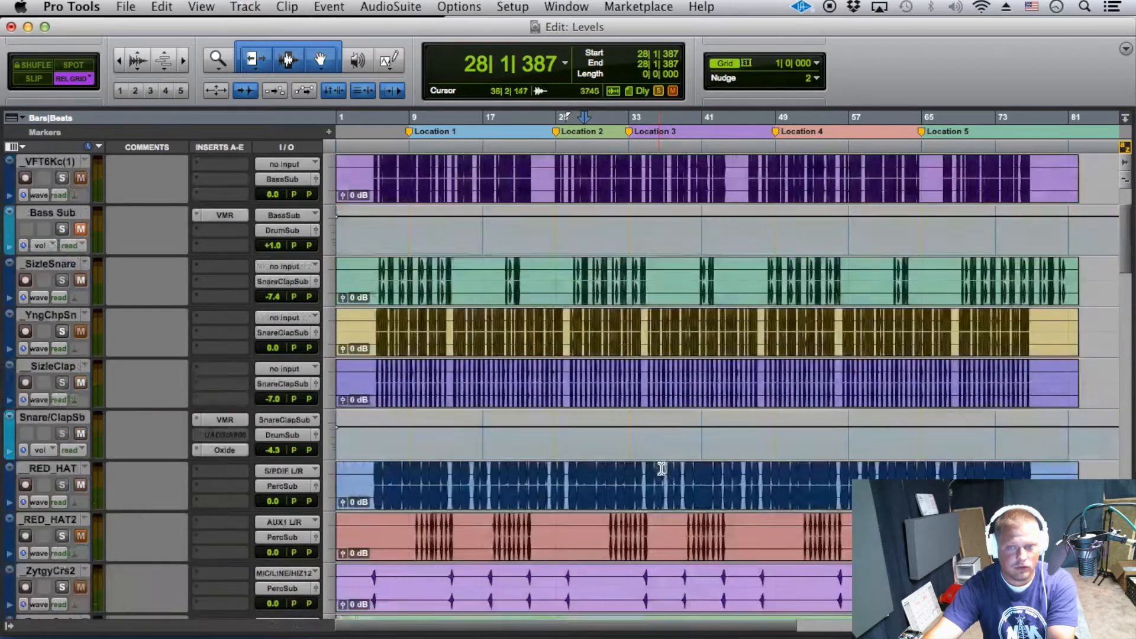
key(super+s)
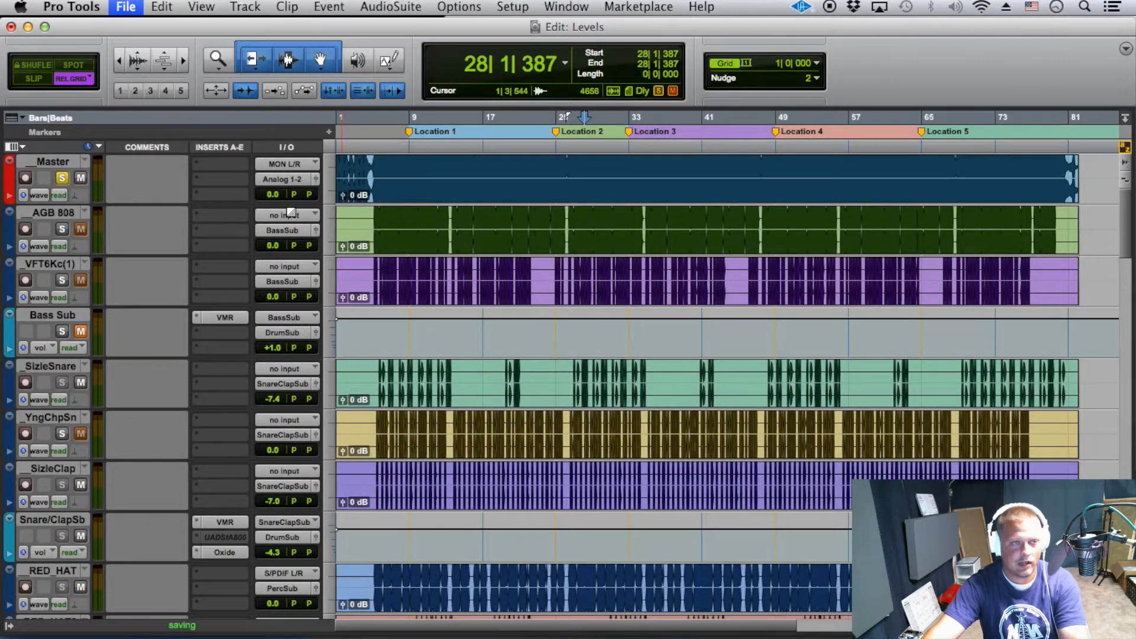